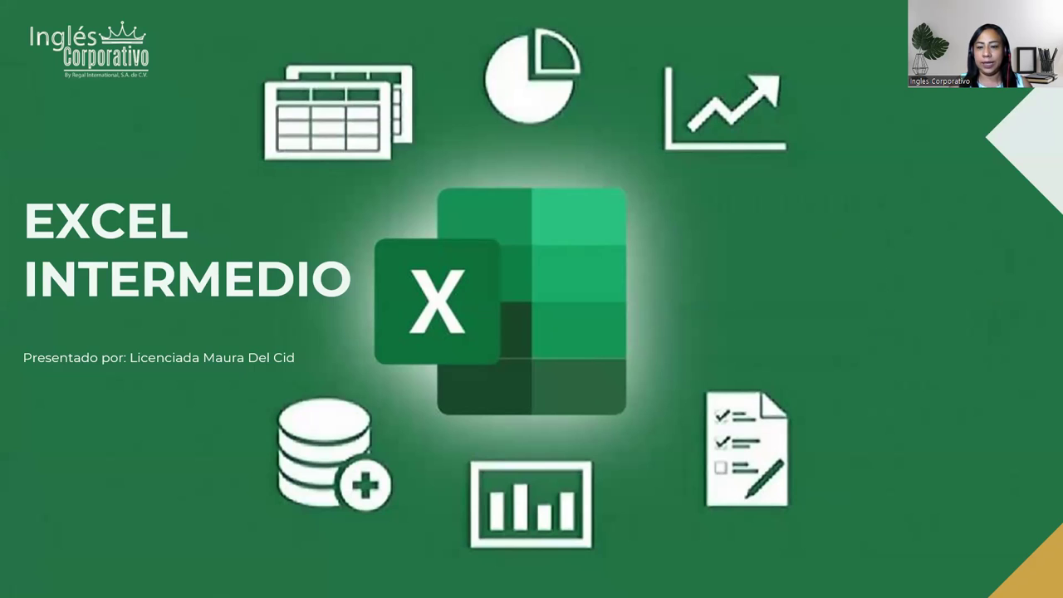
Advance the slideshow past Agenda and SESIÓN 6 to the CONTENIDO slide.
key("Right")
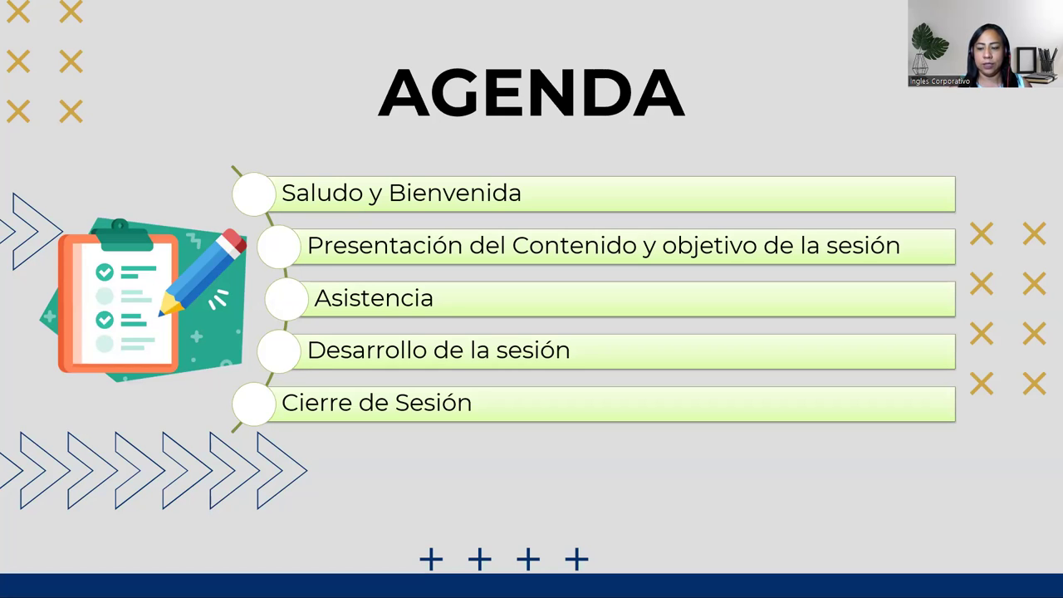
key("Left")
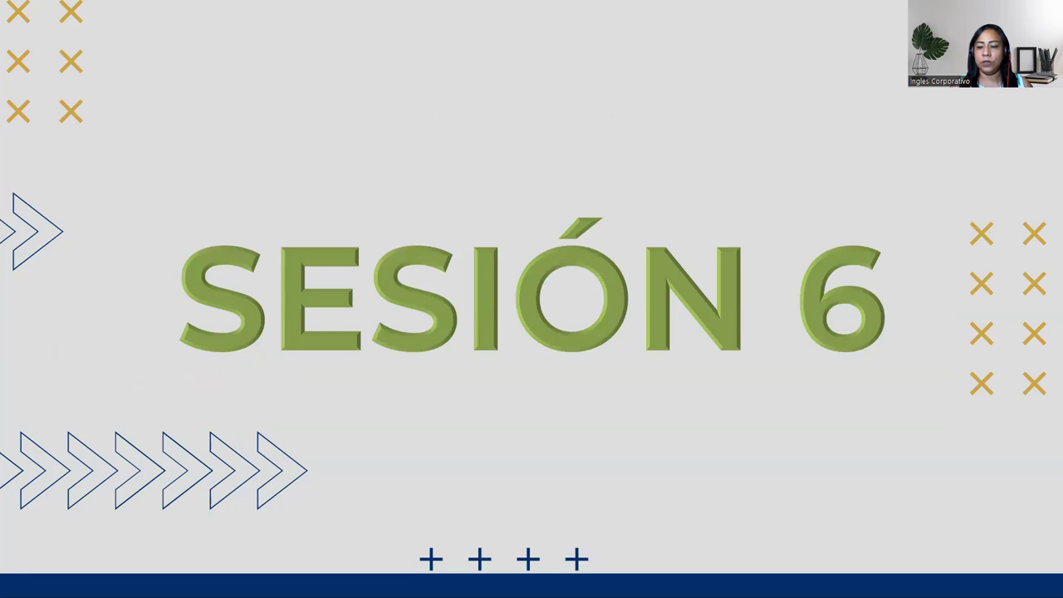
key("Right")
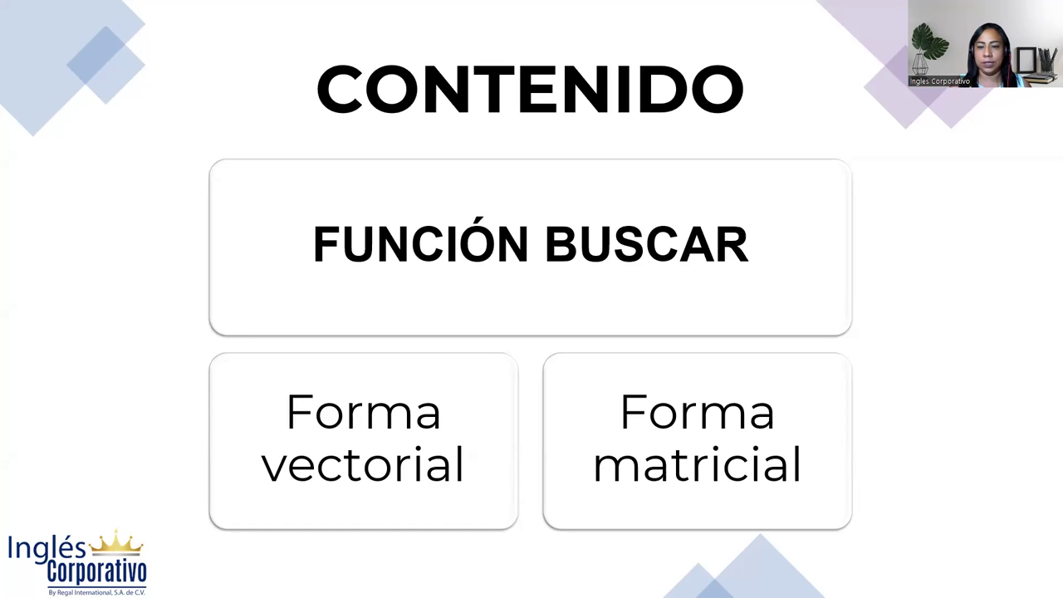
Advance past the OBJETIVO slide to the FUNCIÓN BUSCAR slide and its two limitations.
key("Right")
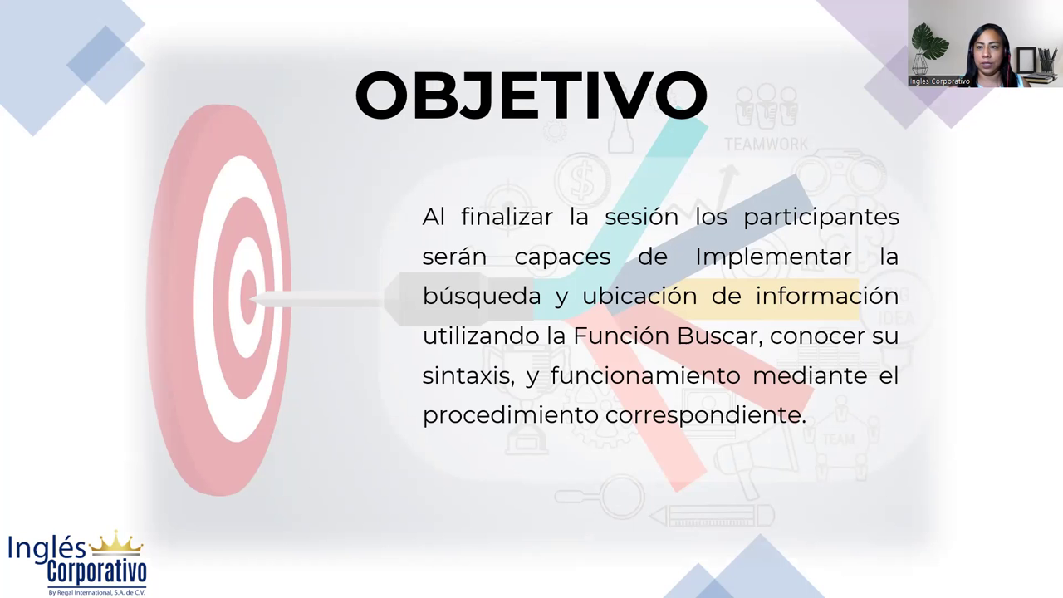
key("Right")
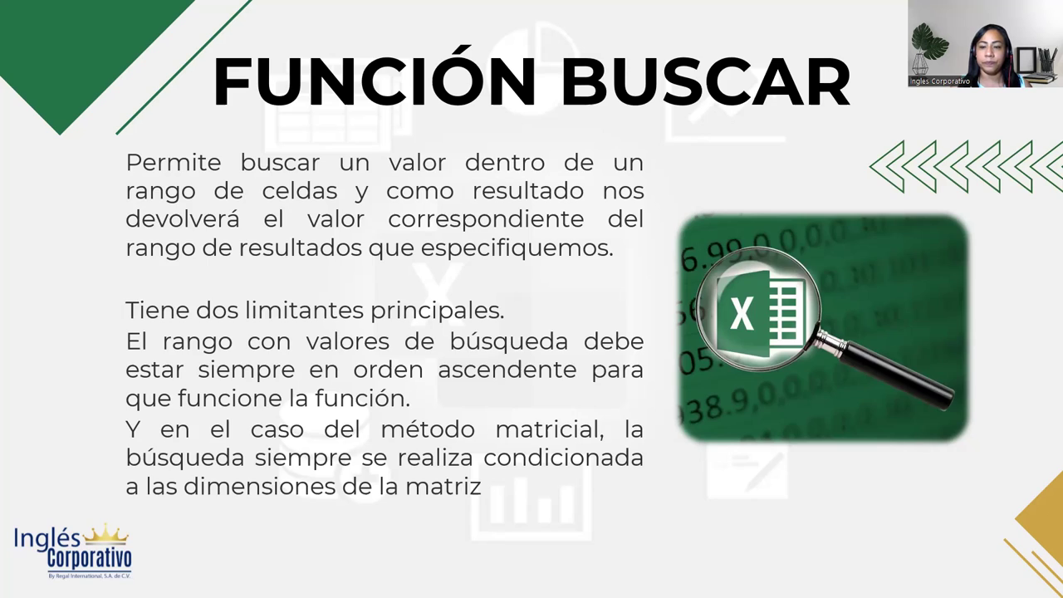
Advance to the FUNCIÓN BUSCAR FORMA VECTORIAL slide showing its three syntax arguments.
key("Right")
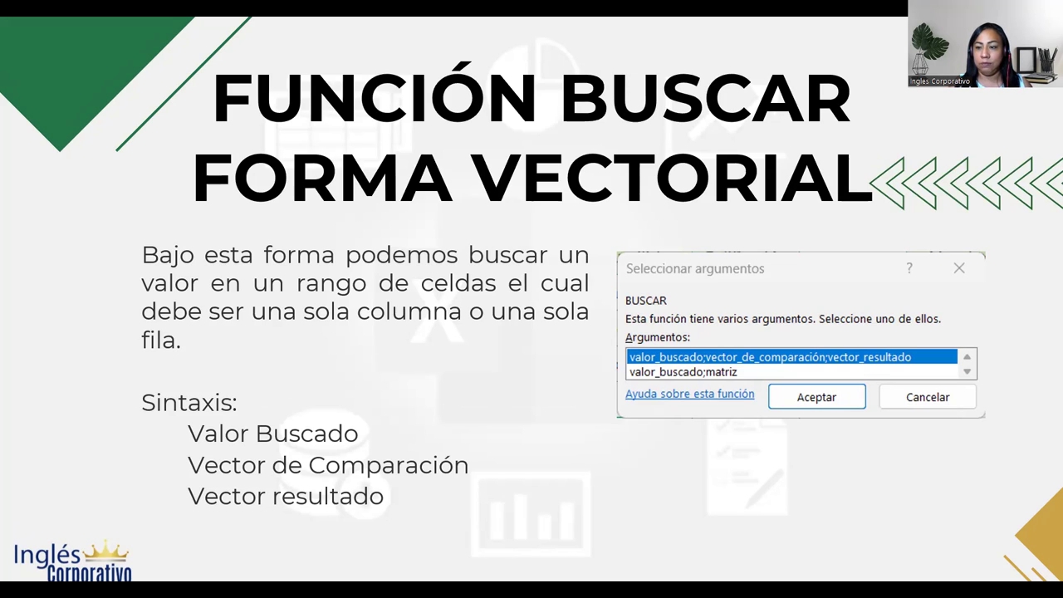
Switch to the Práctica Sesión 6 workbook's Forma Vectorial sheet in Excel.
key("alt+Tab")
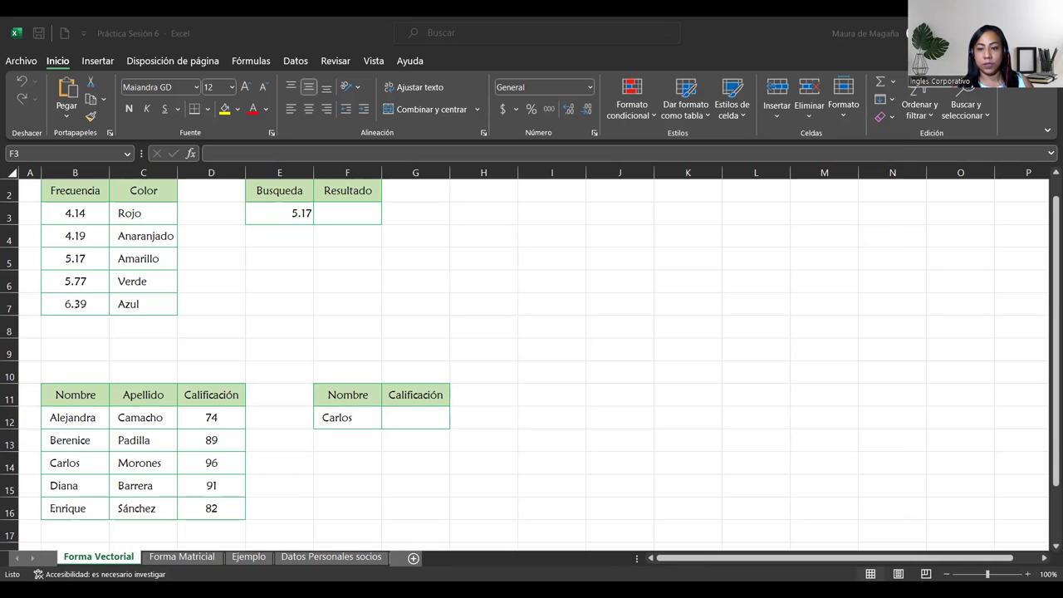
key("alt+Tab")
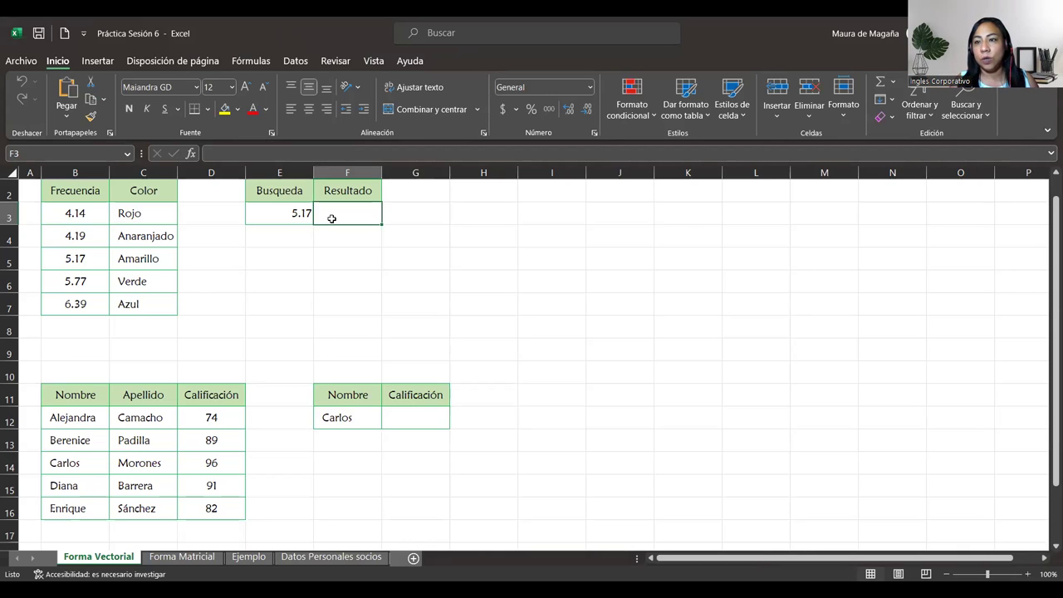
left_click_drag(88, 214, 92, 300)
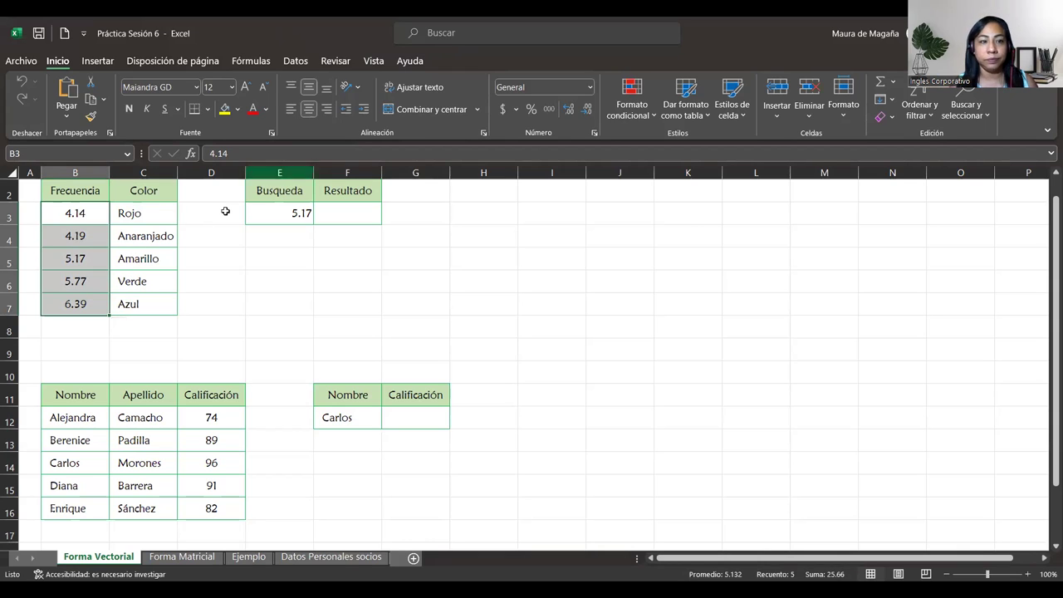
left_click(347, 207)
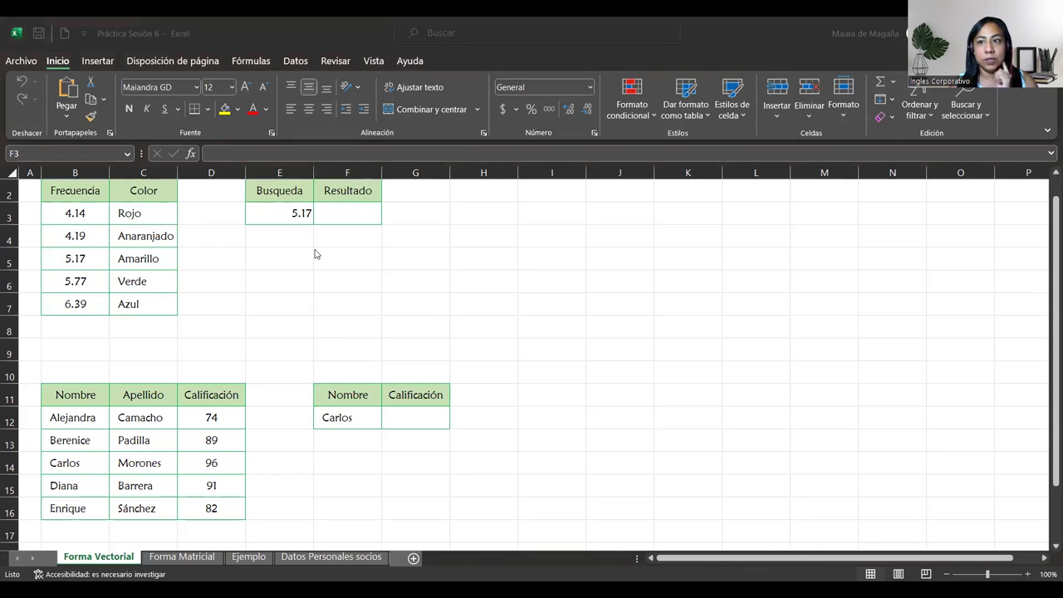
key("F2")
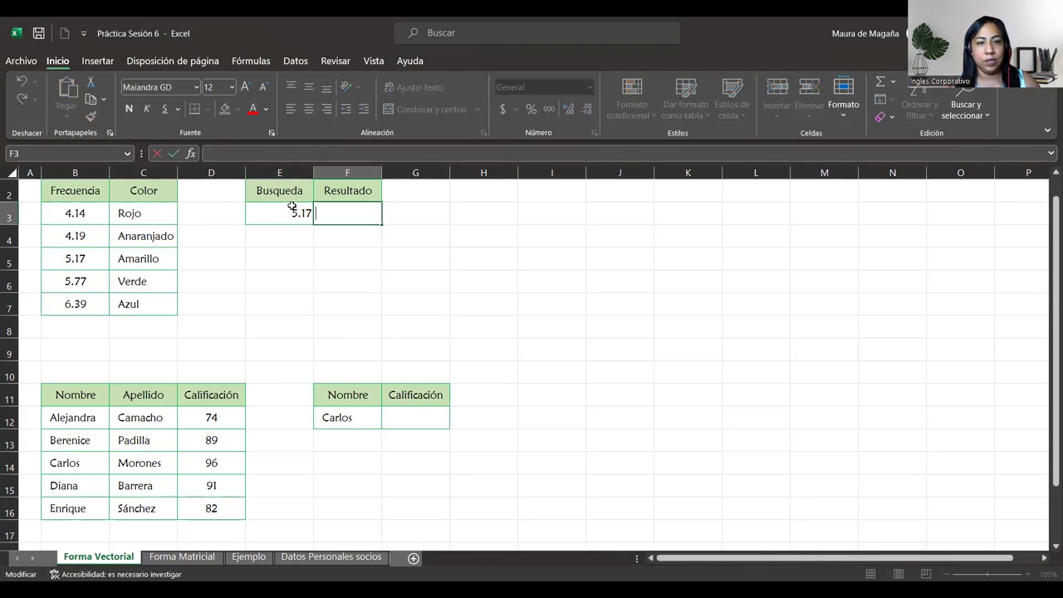
key("Escape")
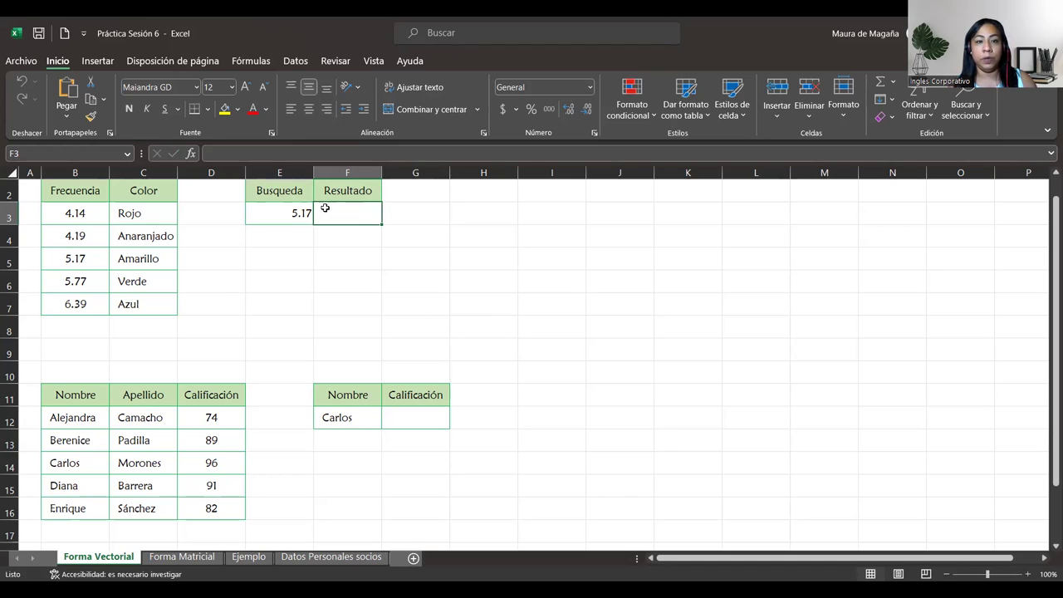
Search Insertar función for 'buscar', pick BUSCAR, preview its argument forms, then cancel.
left_click(251, 60)
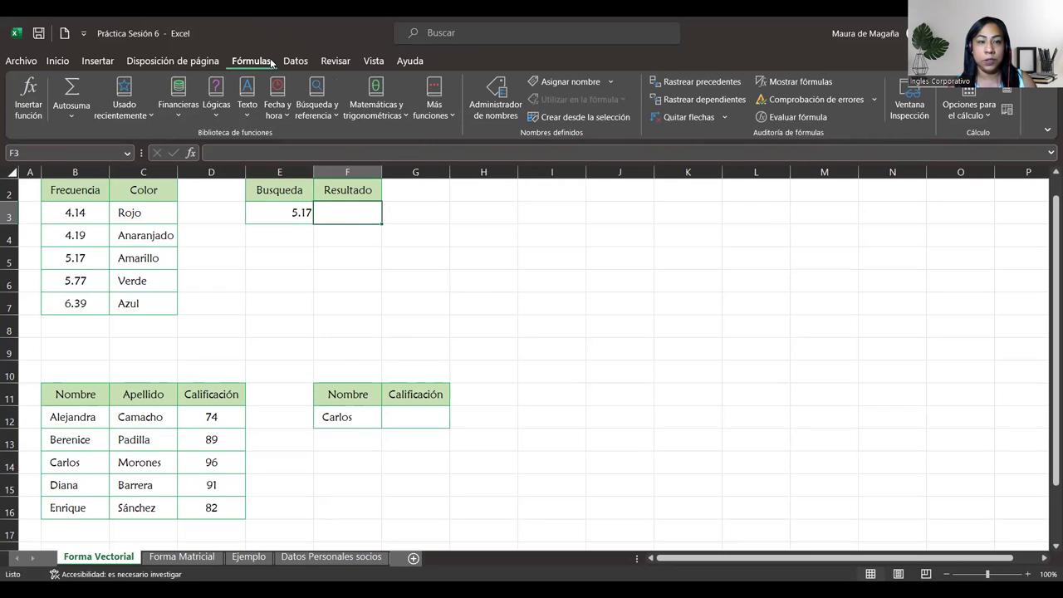
left_click(332, 115)
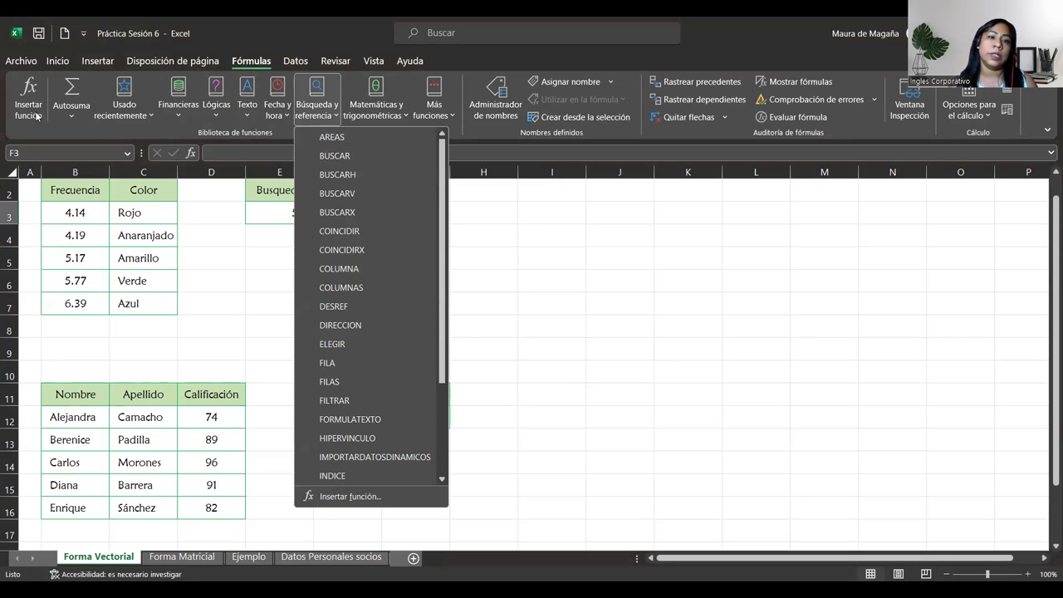
left_click(350, 495)
type("buscar")
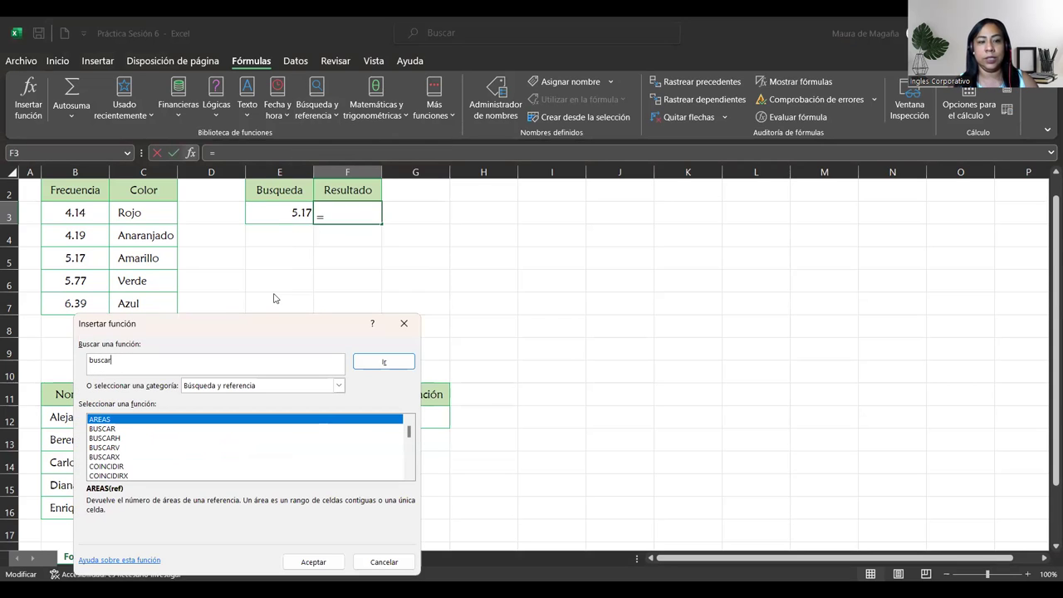
key("Return")
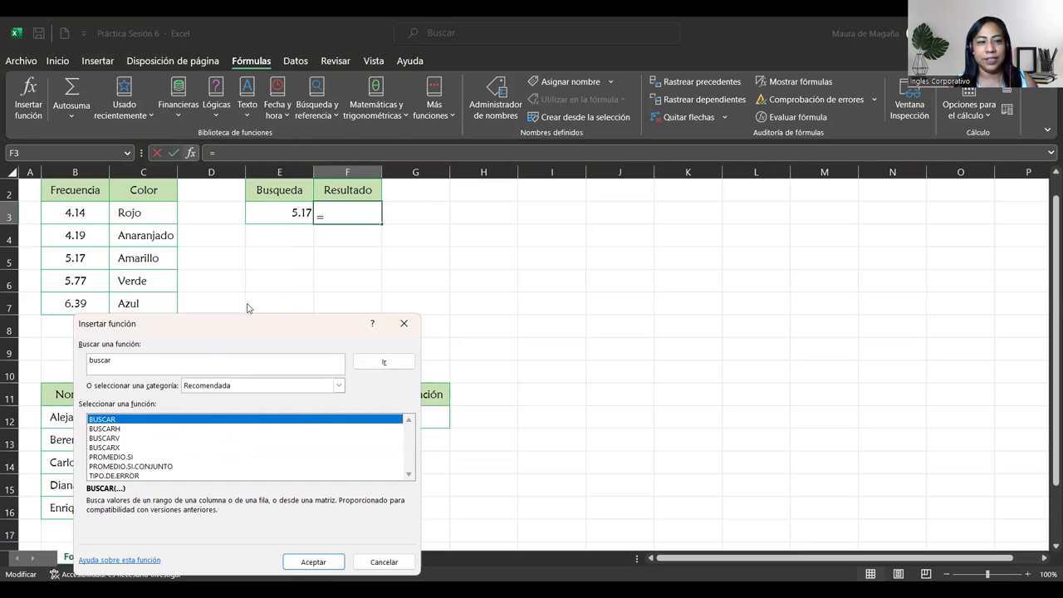
left_click(164, 428)
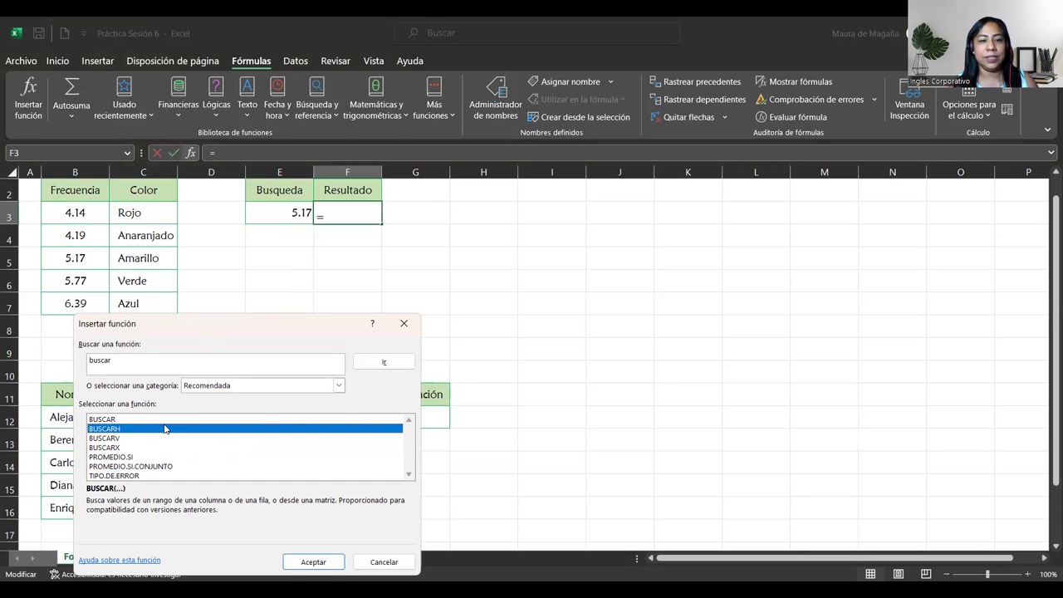
left_click(174, 420)
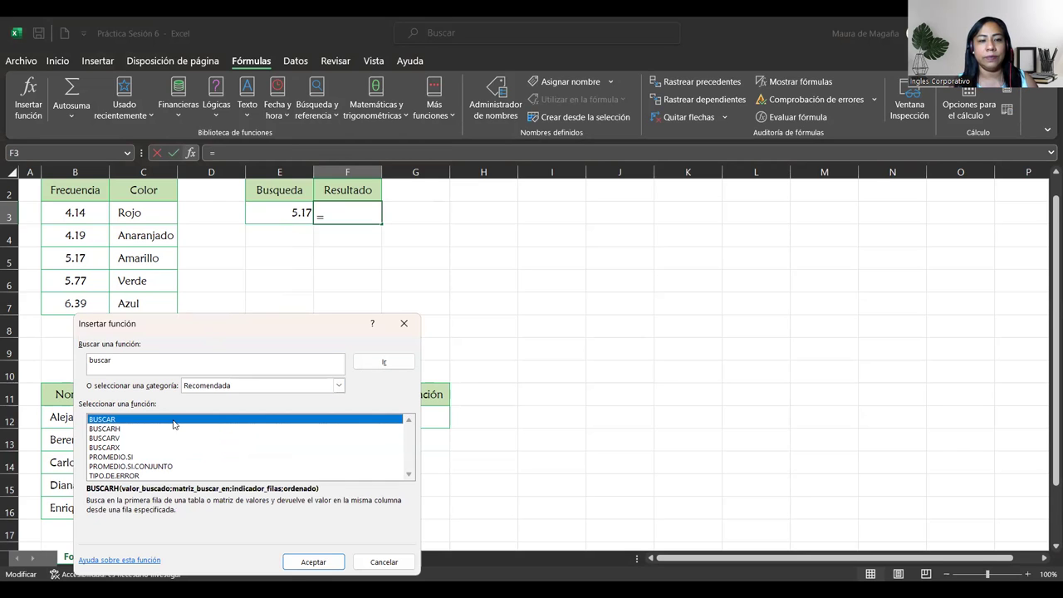
left_click(295, 564)
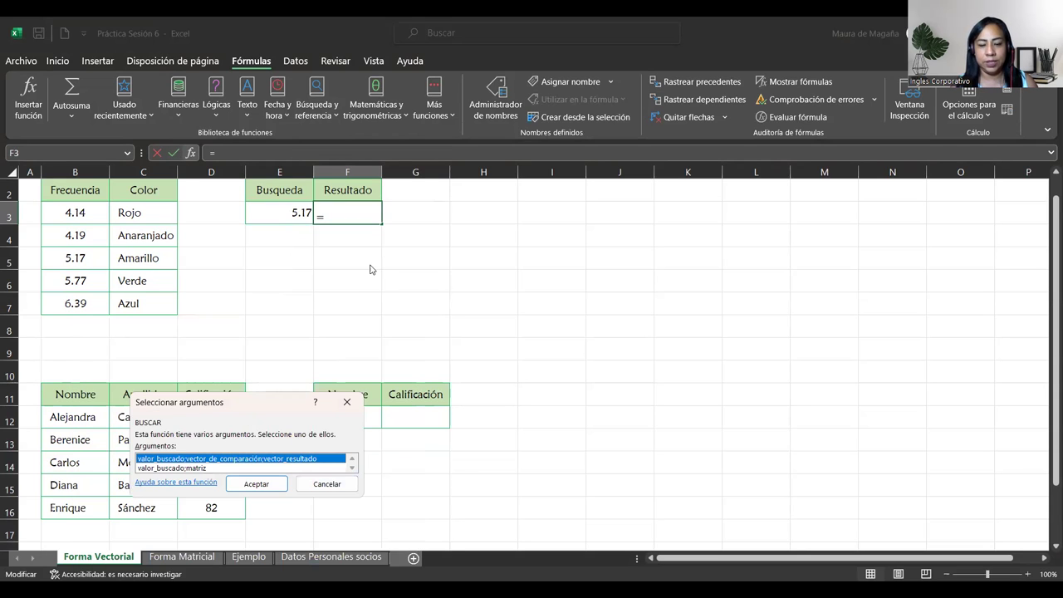
left_click_drag(248, 413, 371, 269)
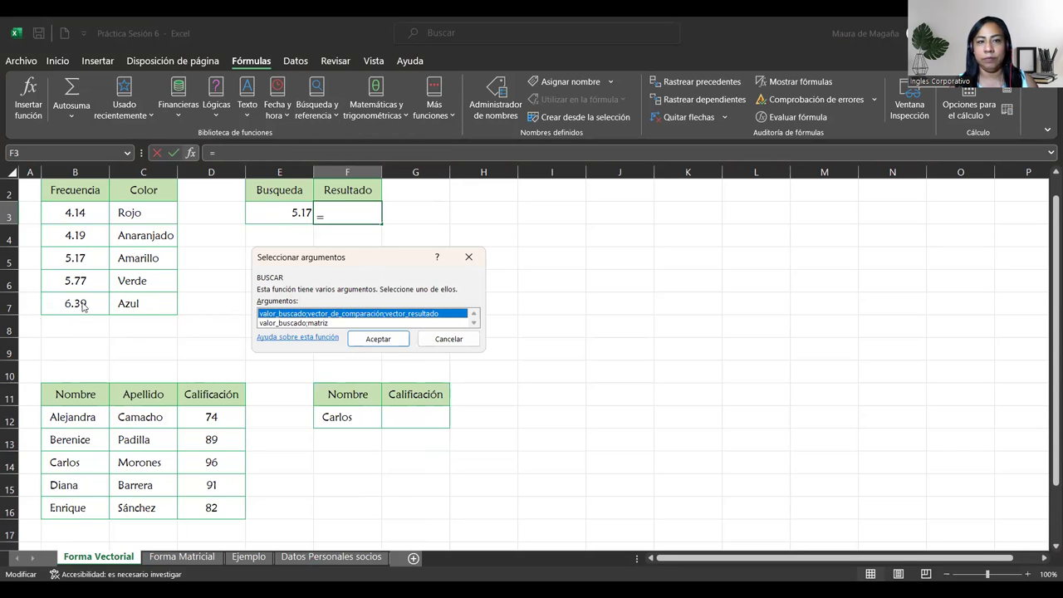
left_click(470, 262)
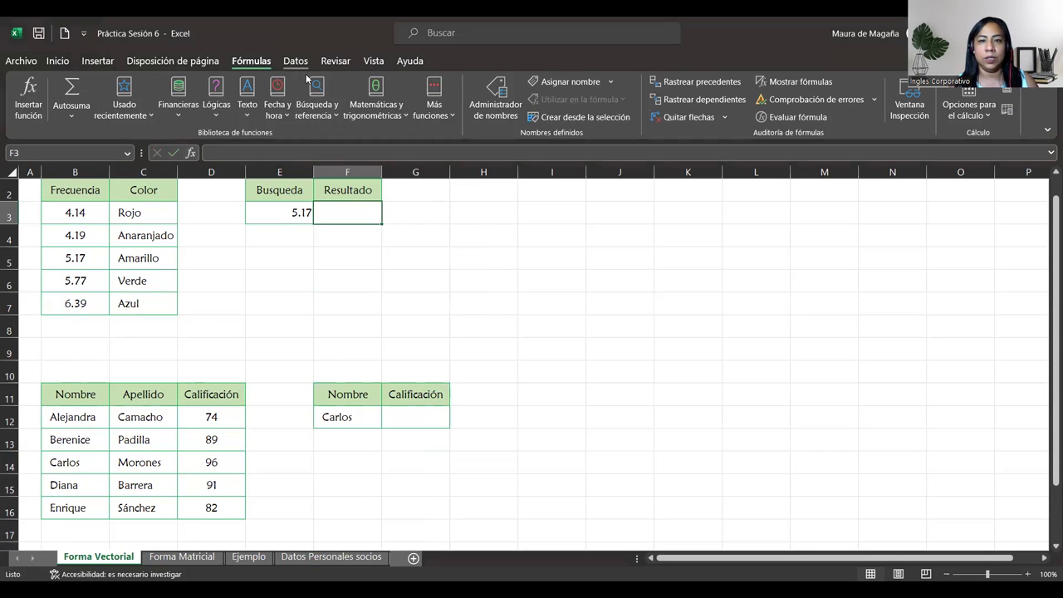
Insert BUSCAR from Búsqueda y referencia, dismiss the argument choice, and type =BUSCAR( in F3.
left_click(323, 110)
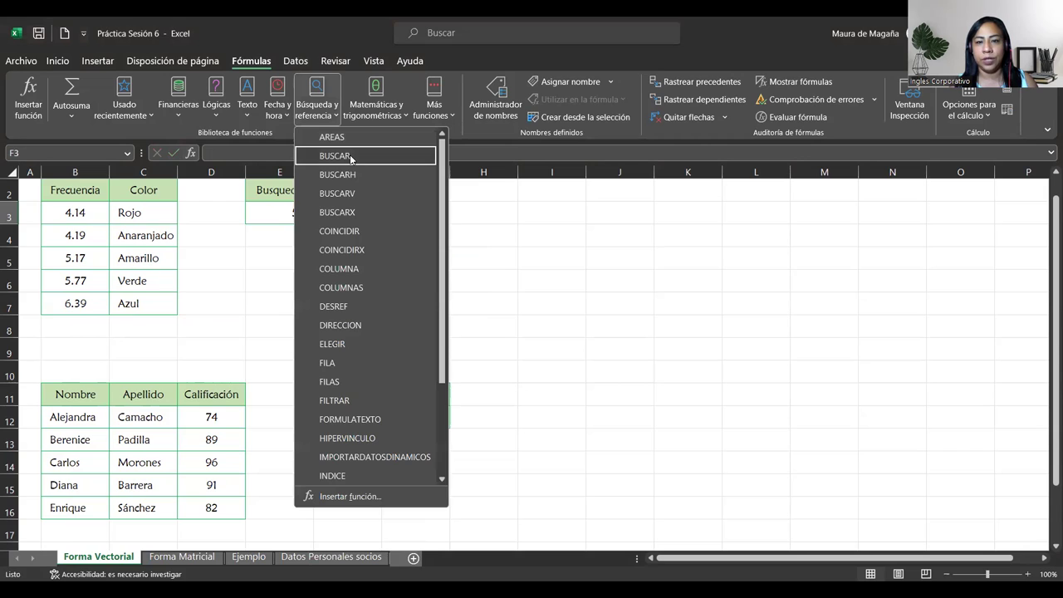
left_click(348, 163)
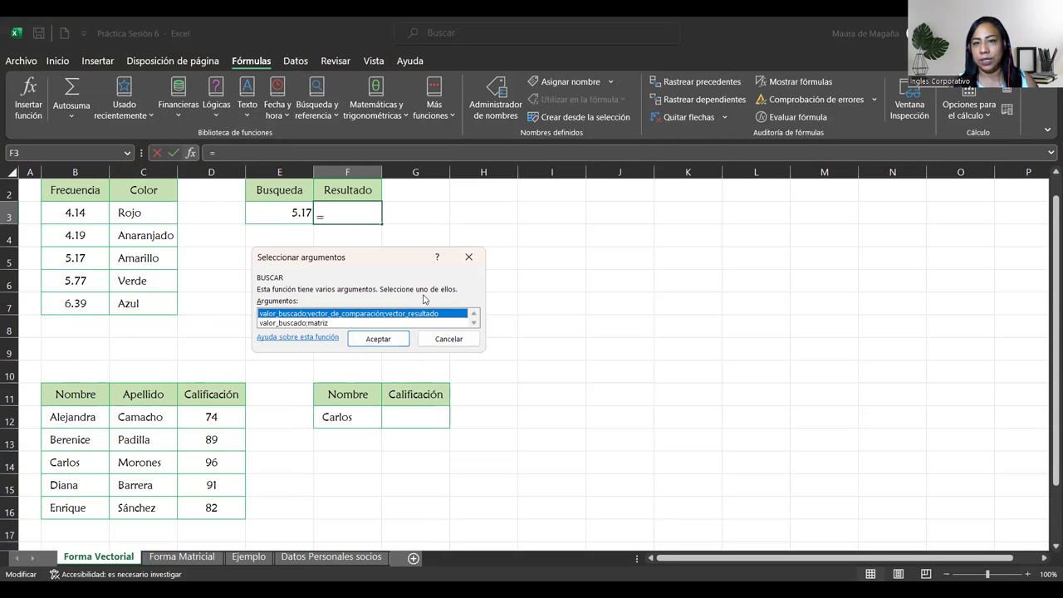
left_click(468, 257)
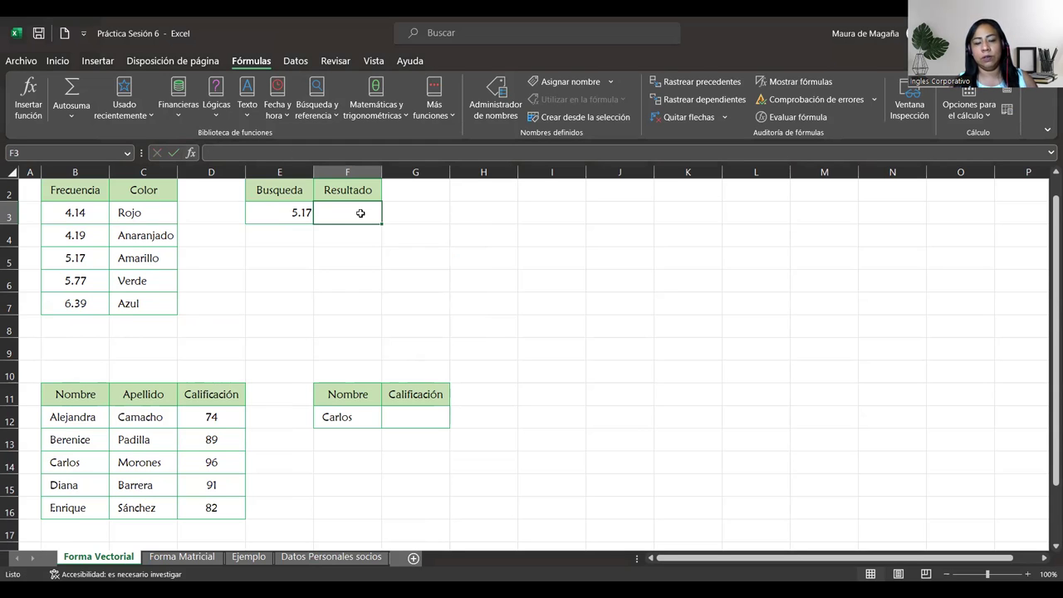
type("=")
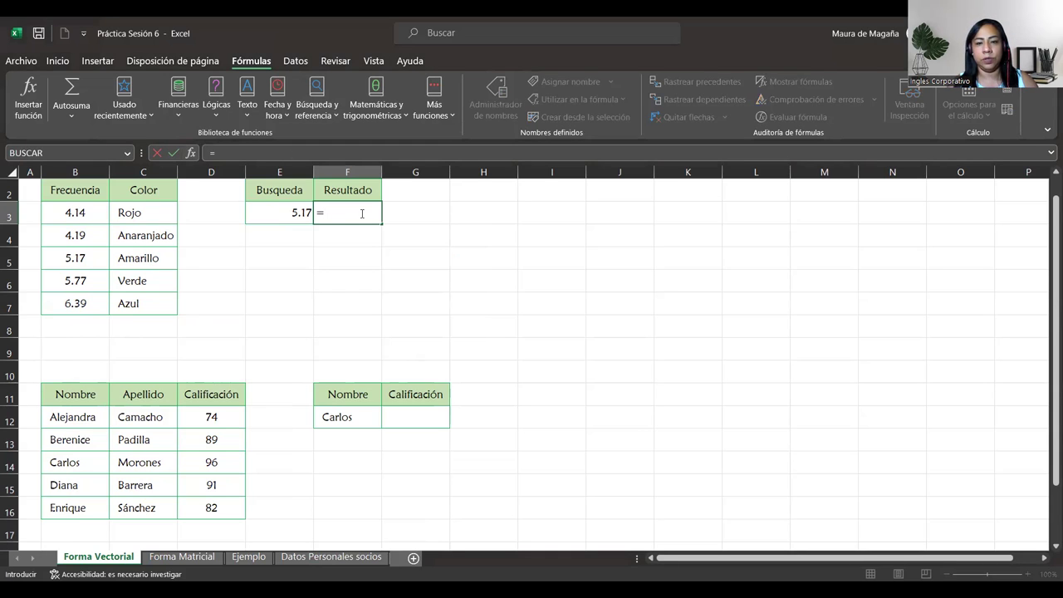
type("BUSCAR(")
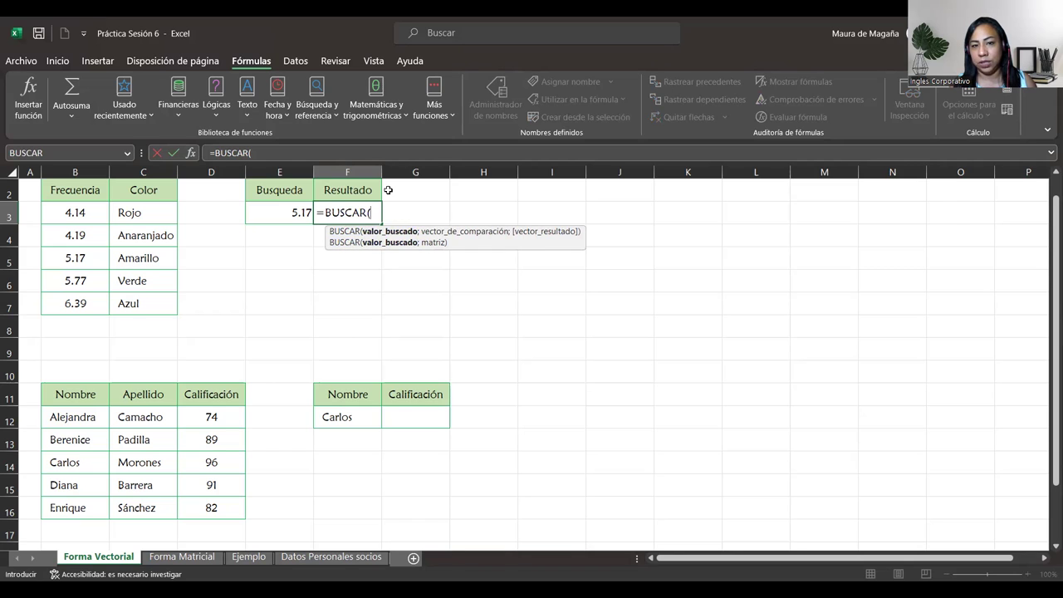
Cancel the typed =BUSCAR( in F3 and insert BUSCAR from the Búsqueda y referencia list.
key("Escape")
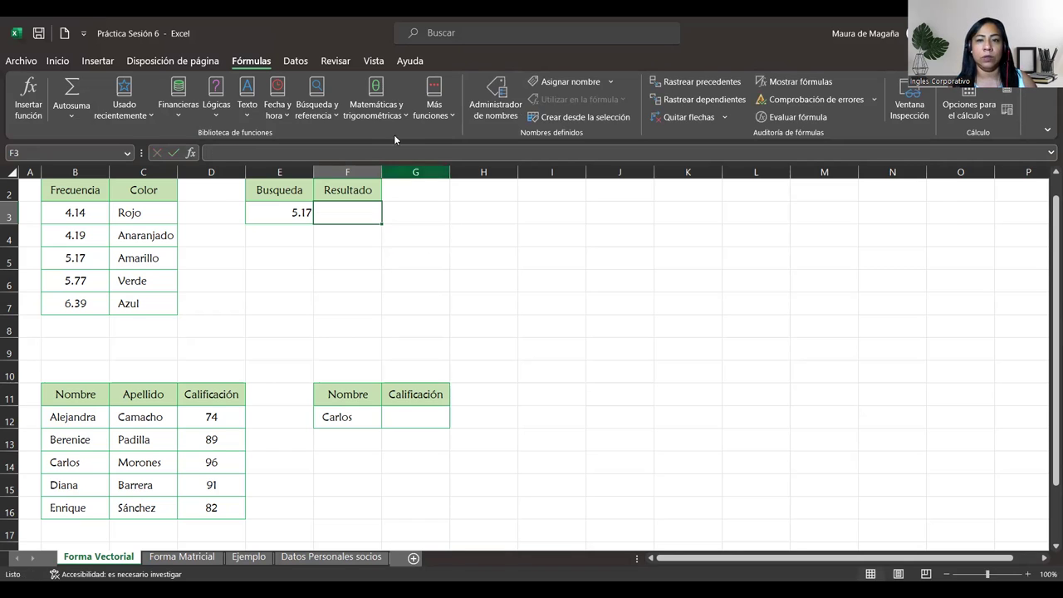
left_click(313, 98)
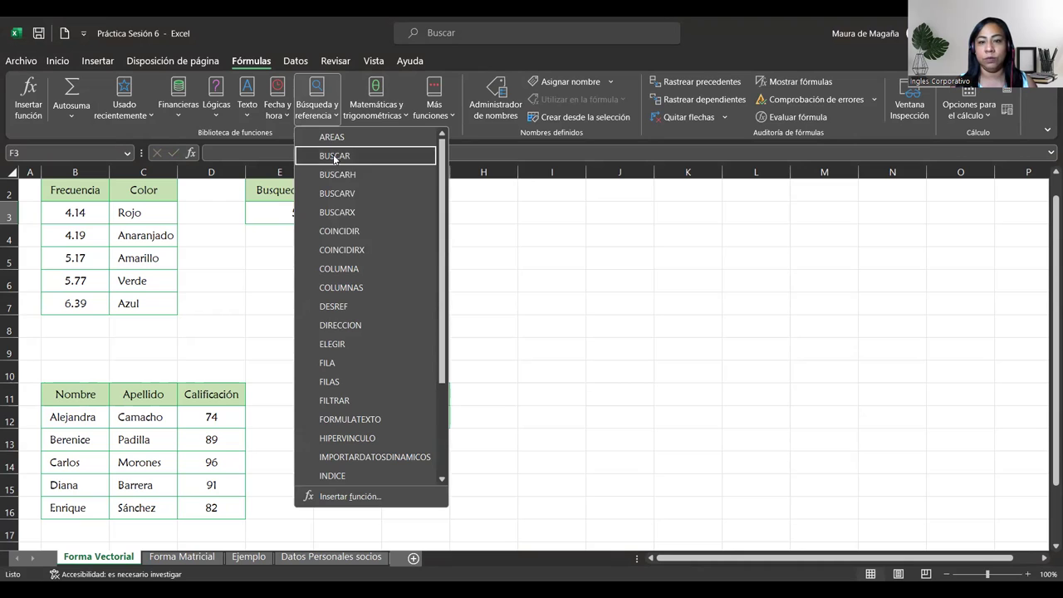
left_click(335, 156)
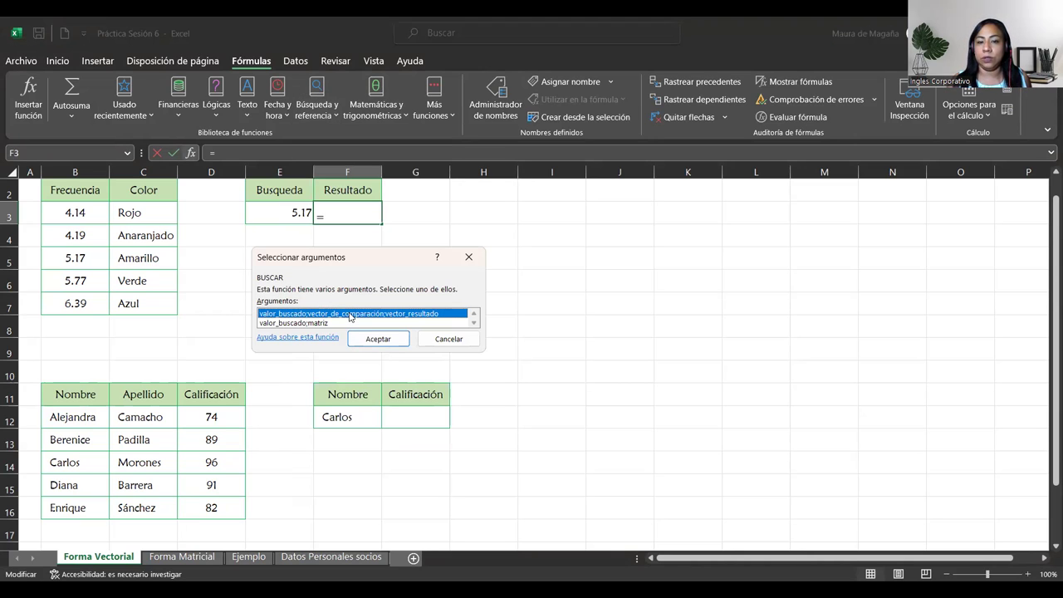
Accept the valor_buscado;vector_de_comparación;vector_resultado form, then close and reopen the arguments dialog.
left_click(368, 338)
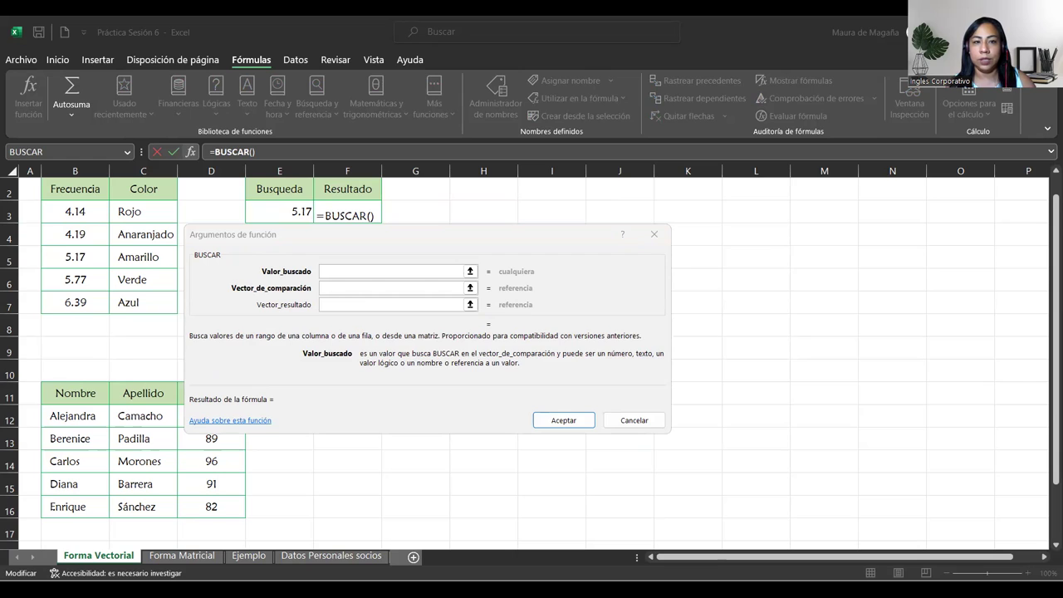
key("Escape")
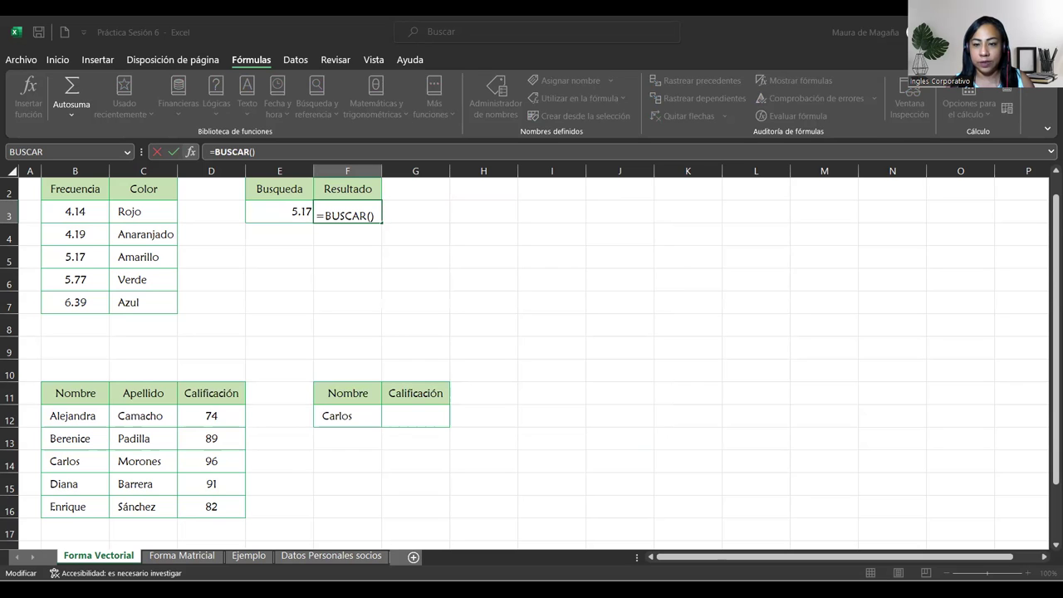
key("ctrl+a")
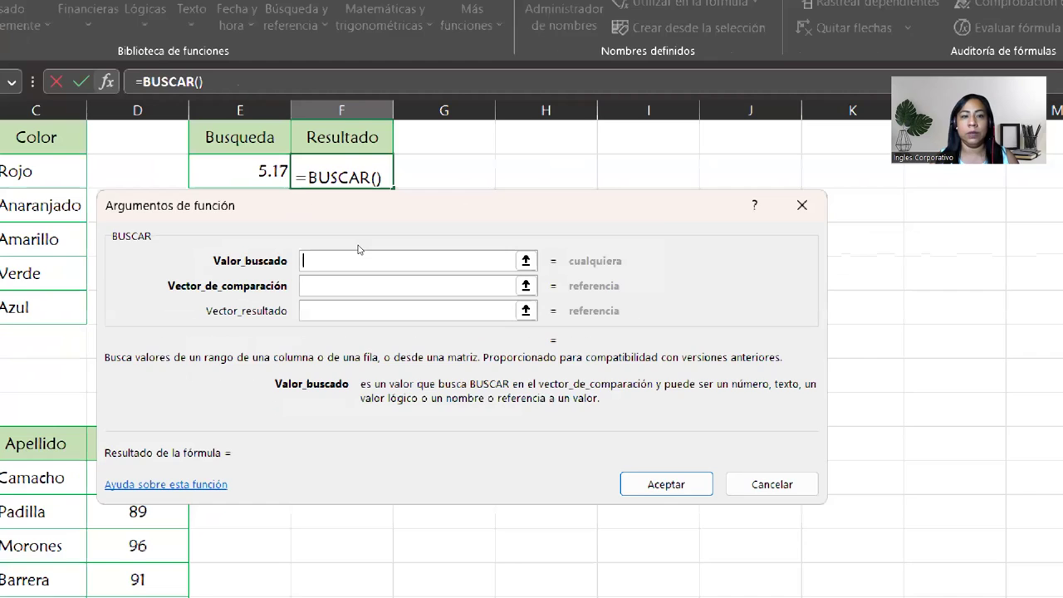
Enter E3 (5.17) as Valor_buscado and move into the Vector_de_comparación box.
type("E3")
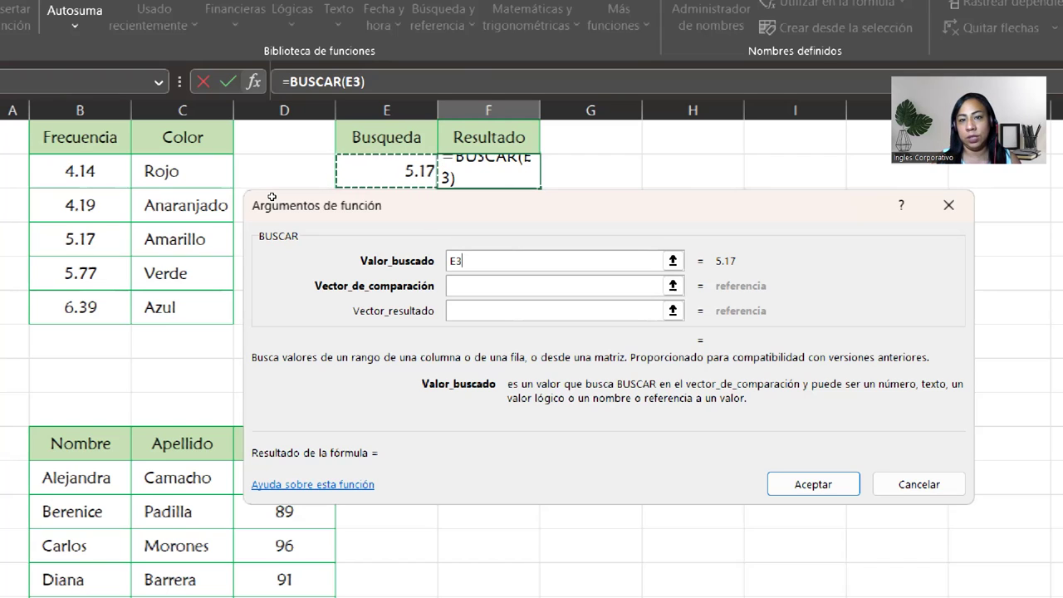
key("Tab")
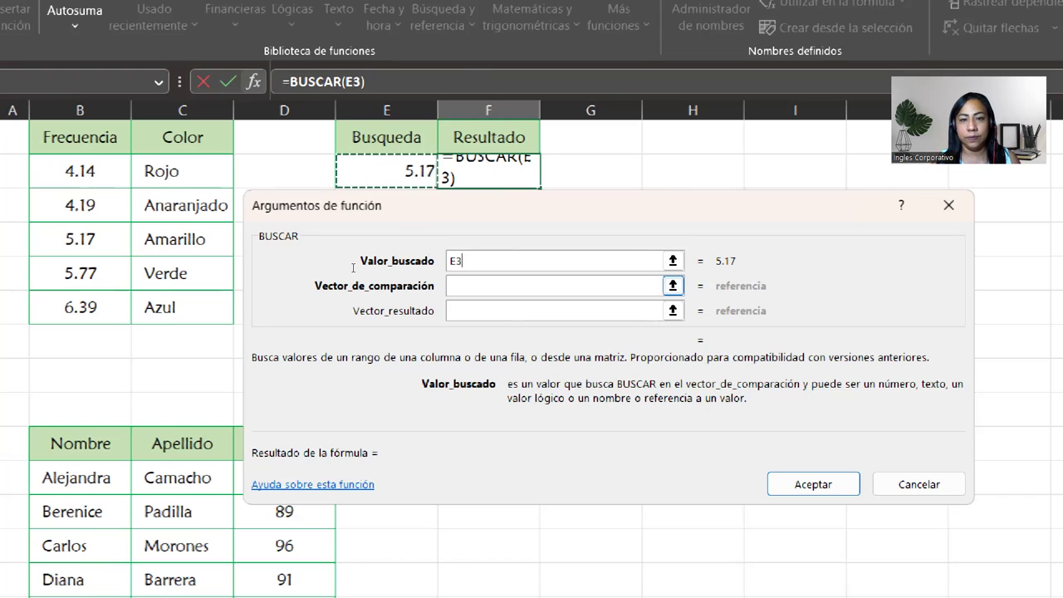
key("Tab")
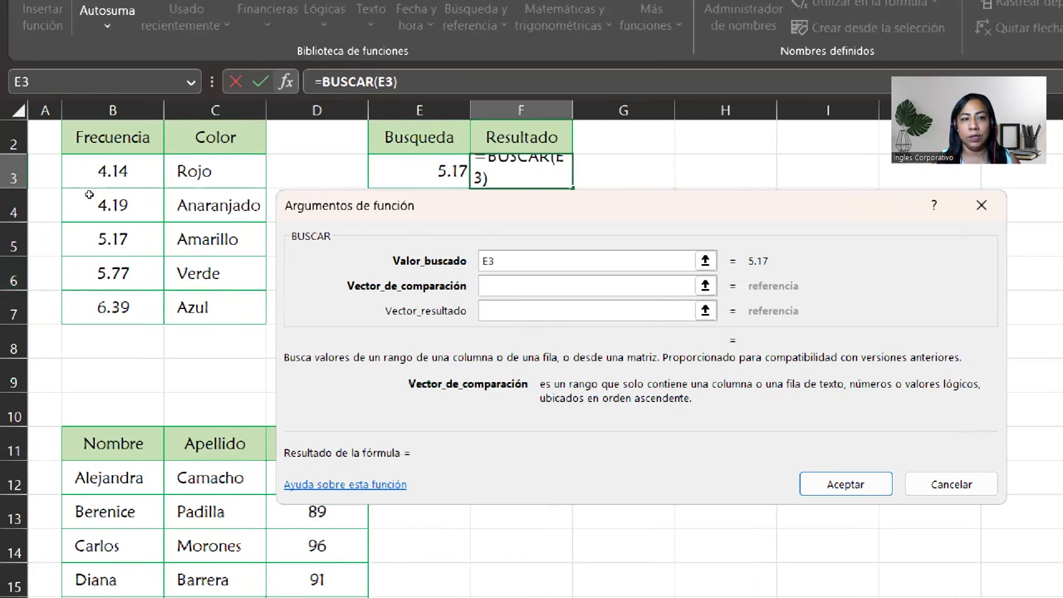
Set Vector_de_comparación to B2:B7 after briefly trying B3:B7, then move to Vector_resultado.
left_click_drag(86, 145, 97, 284)
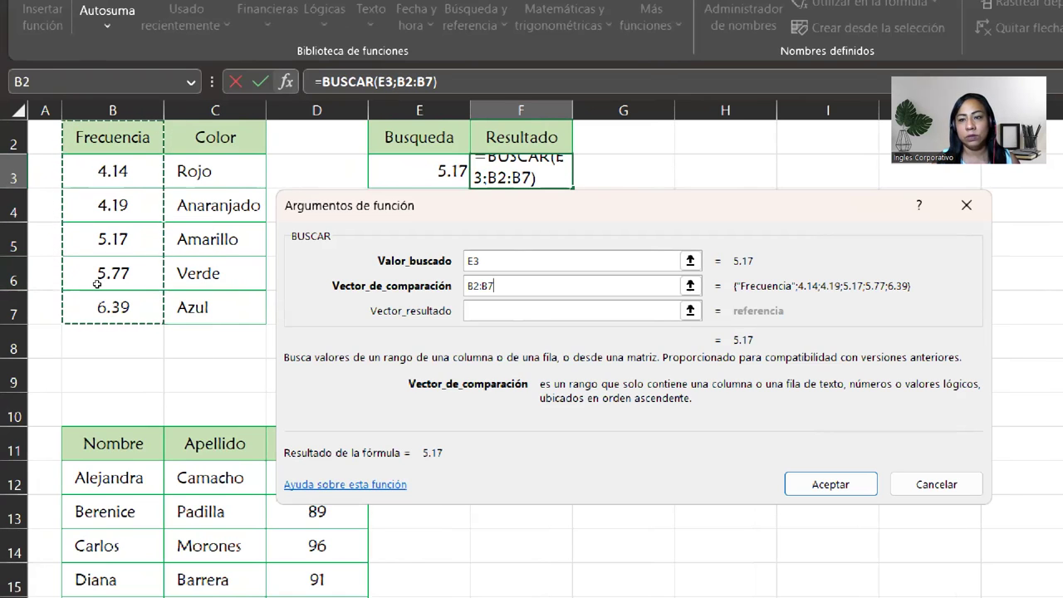
left_click_drag(96, 174, 97, 279)
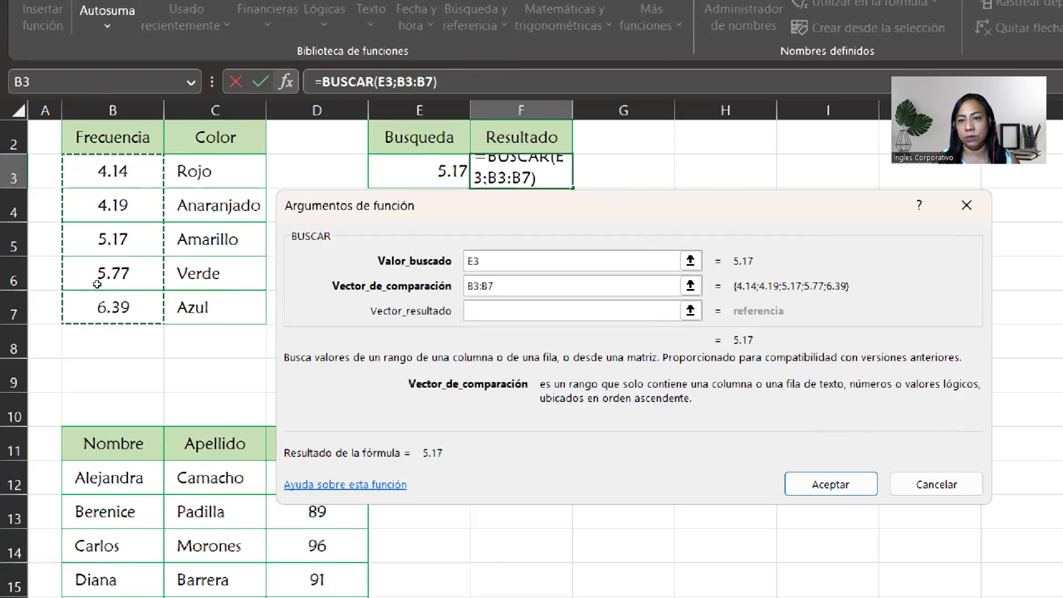
left_click_drag(93, 150, 90, 303)
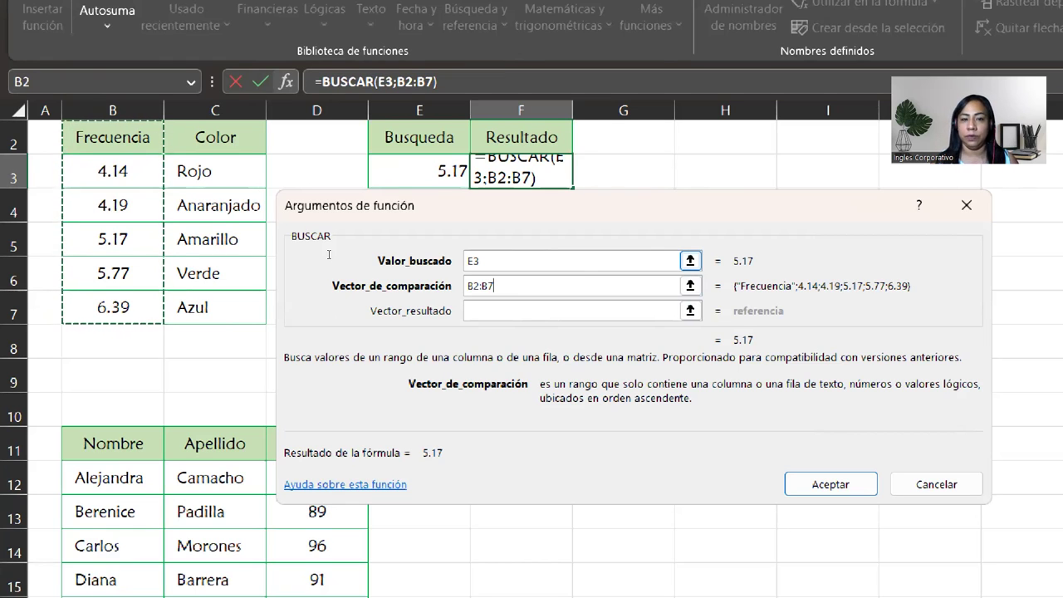
key("Tab")
key("Tab")
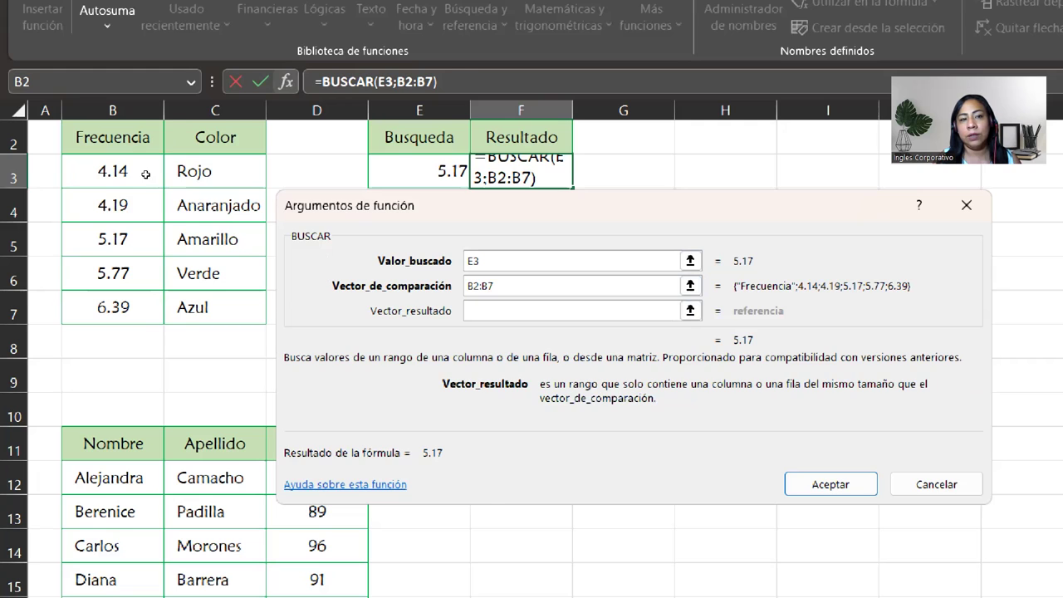
Set Vector_resultado to C2:C7, previewing Amarillo, and tab back through the arguments to review them.
left_click_drag(215, 137, 215, 307)
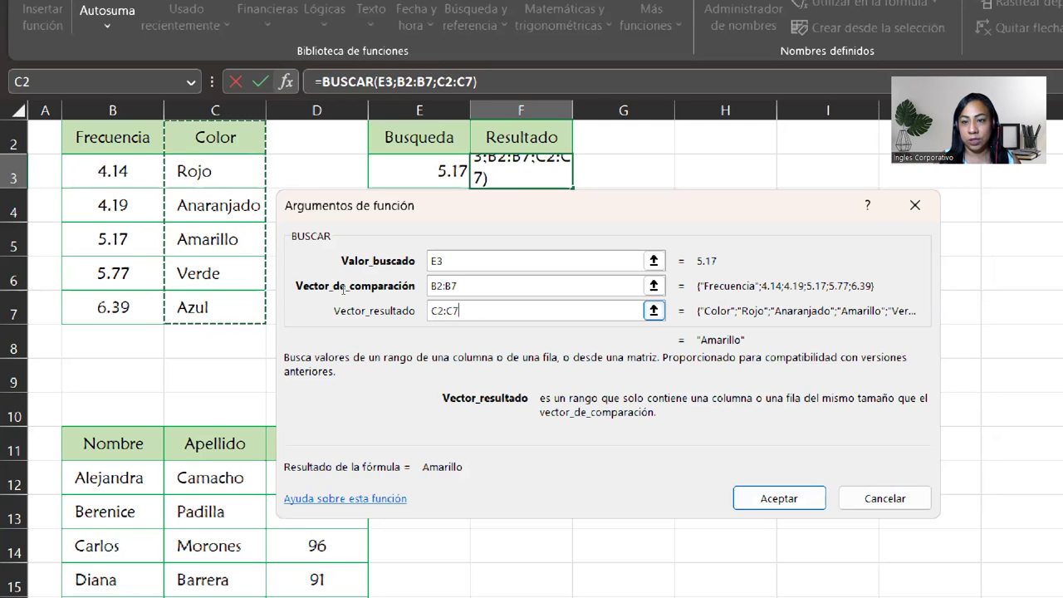
key("shift+Tab")
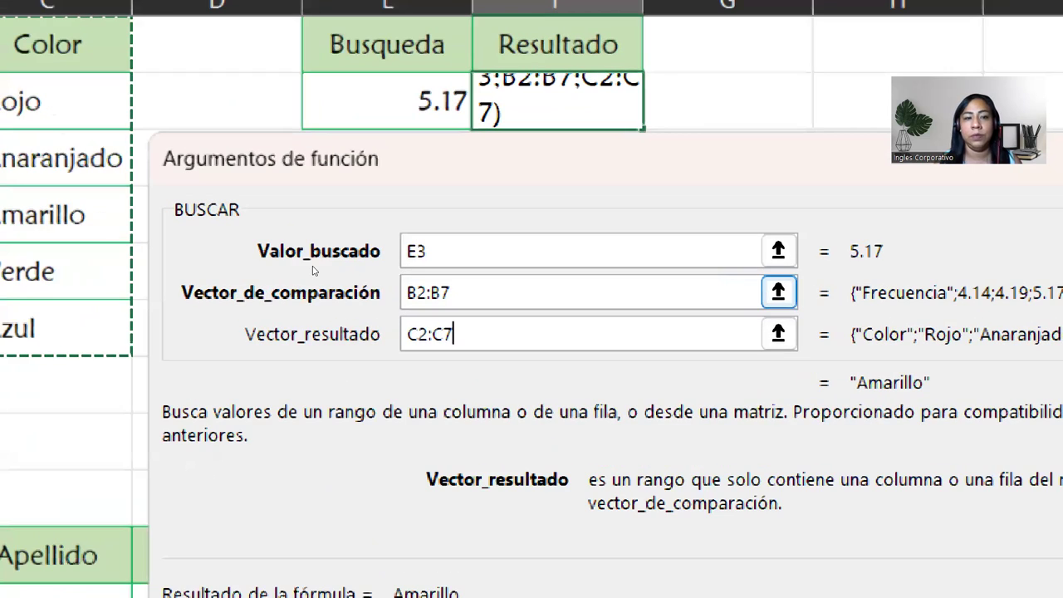
key("shift+Tab")
key("shift+Tab")
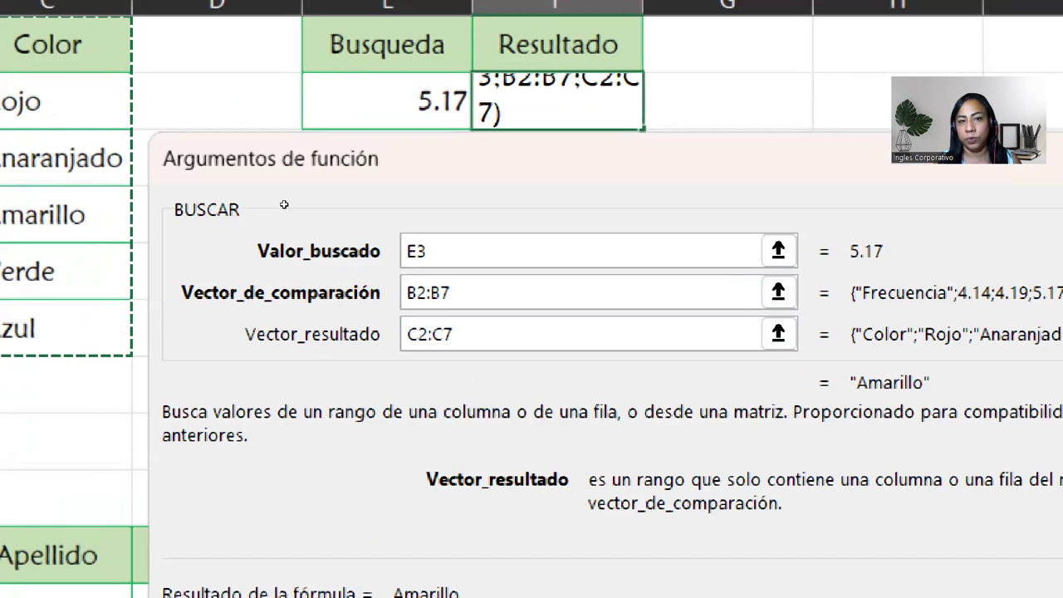
key("shift+Tab")
key("shift+Tab")
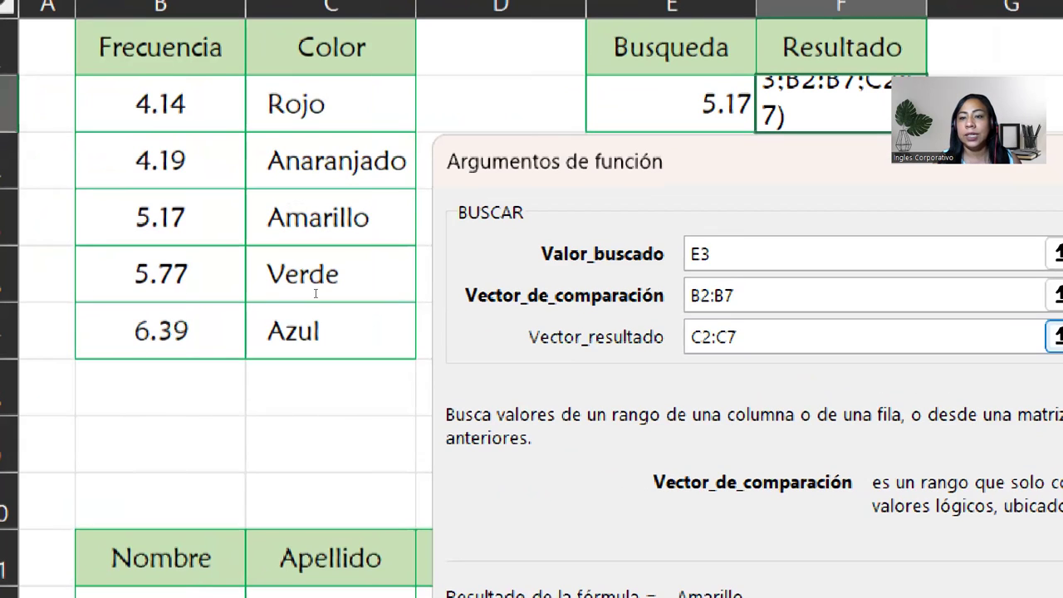
key("Tab")
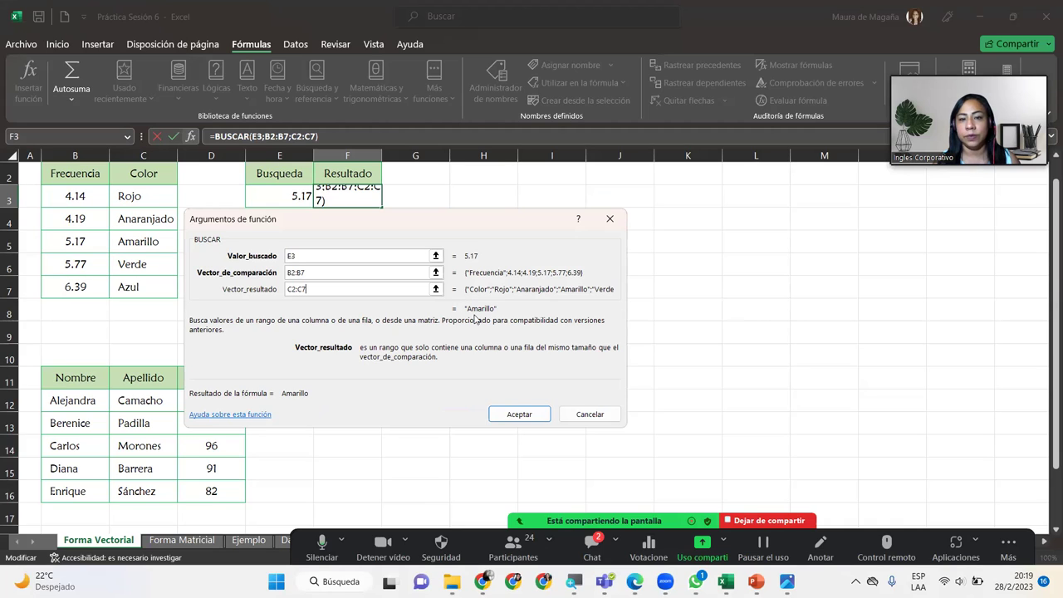
Confirm the BUSCAR formula in F3, then set E3 to 4.19 so F3 returns Anaranjado.
left_click(516, 419)
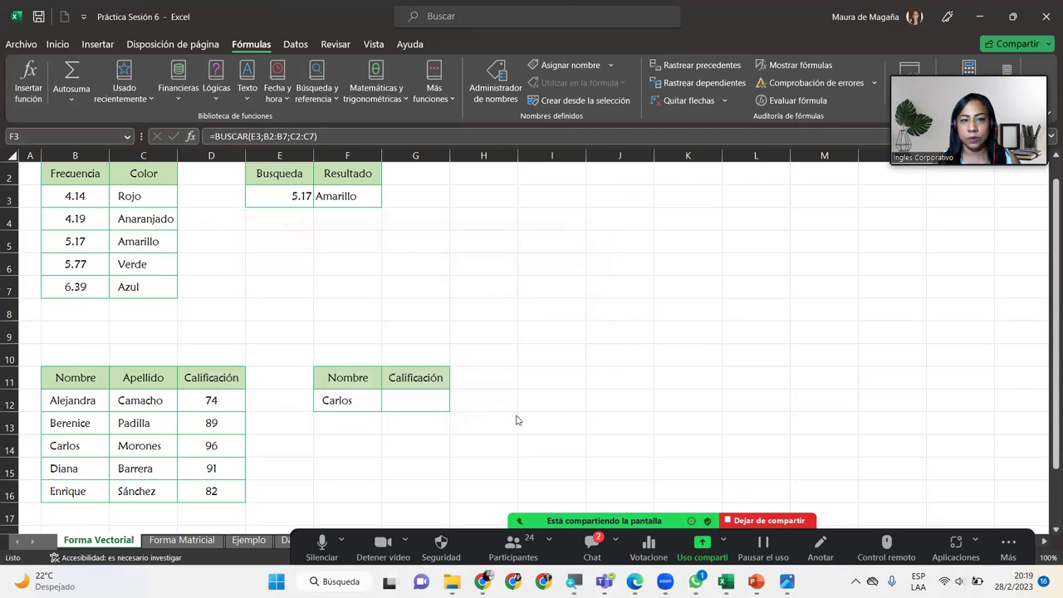
left_click(353, 202)
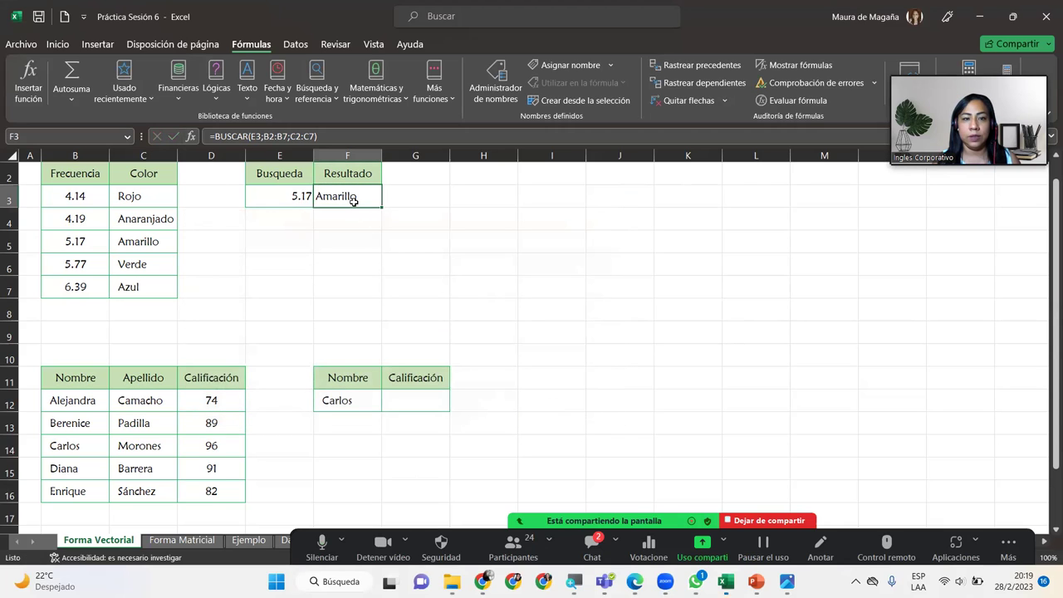
left_click(302, 197)
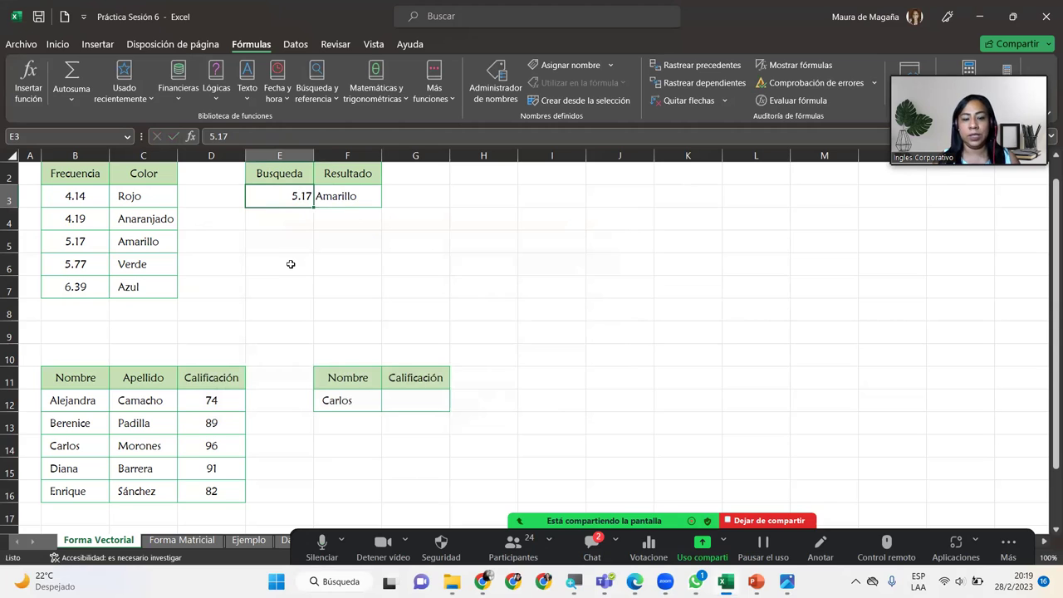
type("4.19")
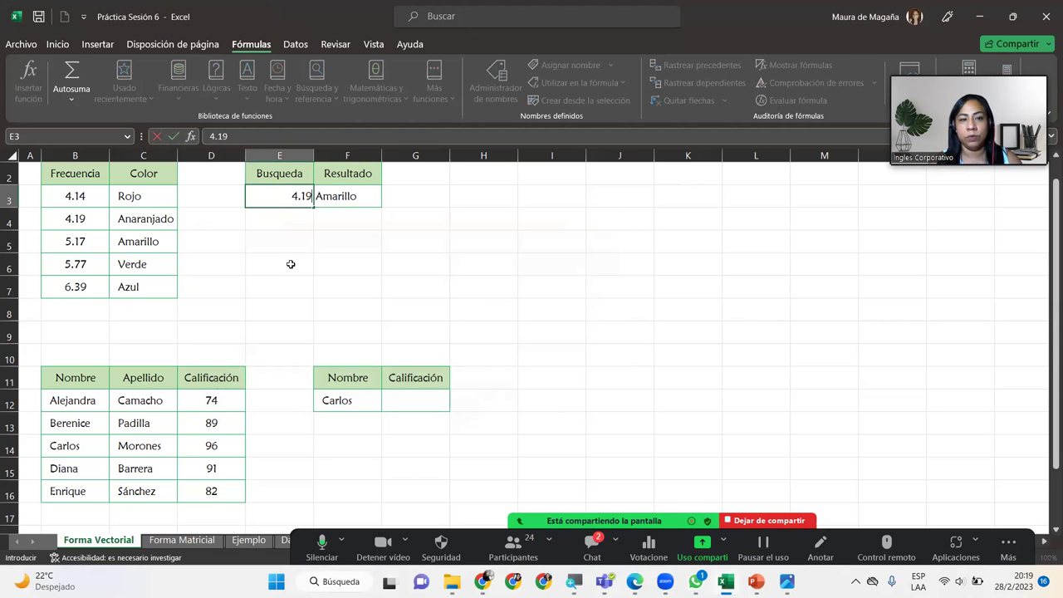
key("Return")
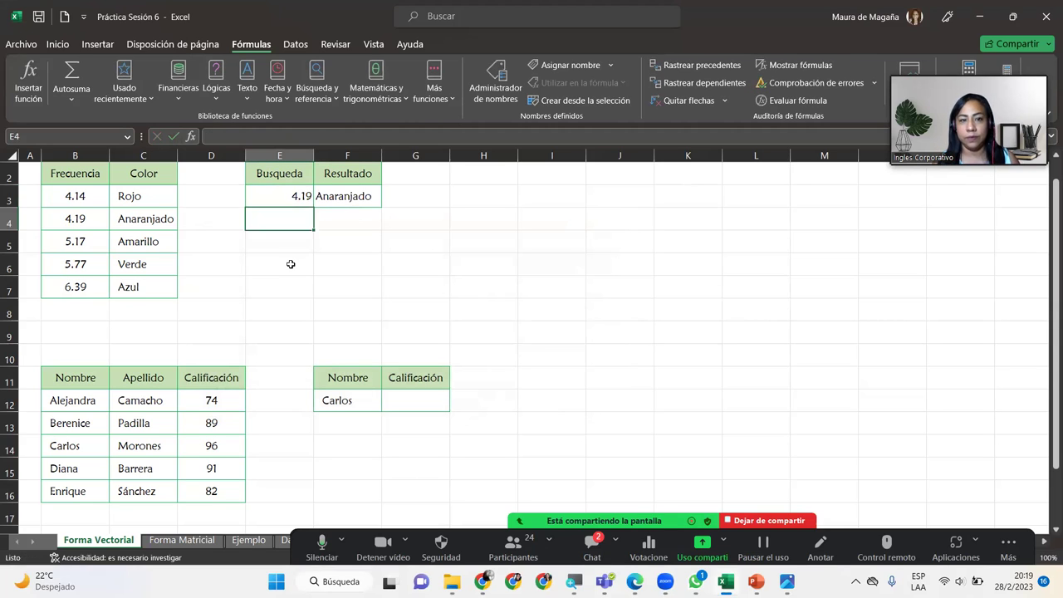
Replace the E3 lookup value 4.19 with 6.39 and check that F3 now shows Azul.
left_click(125, 213)
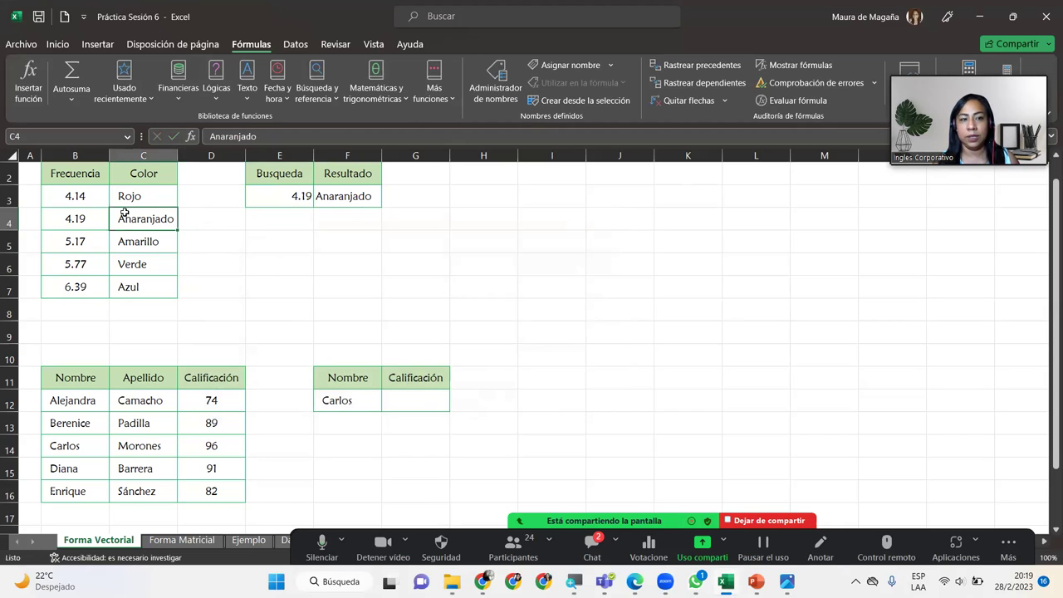
left_click(280, 195)
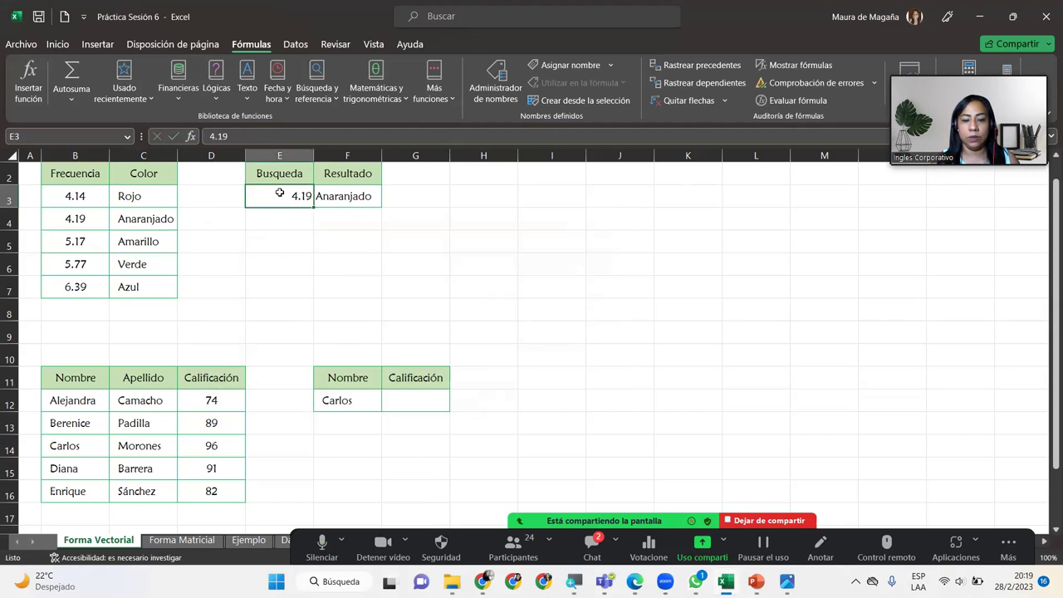
type("6.")
type("9")
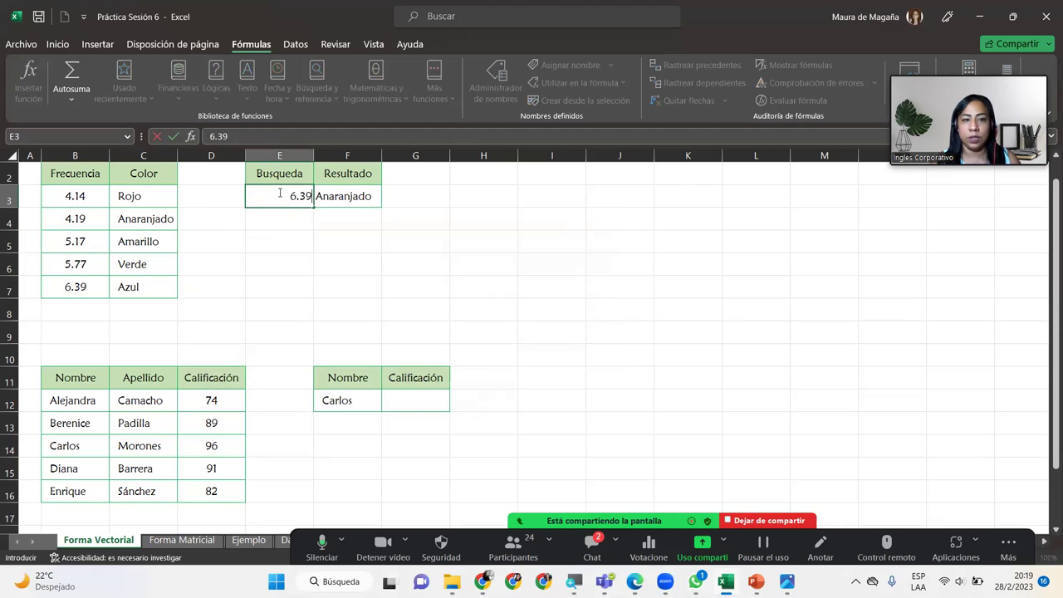
key("Return")
left_click(350, 188)
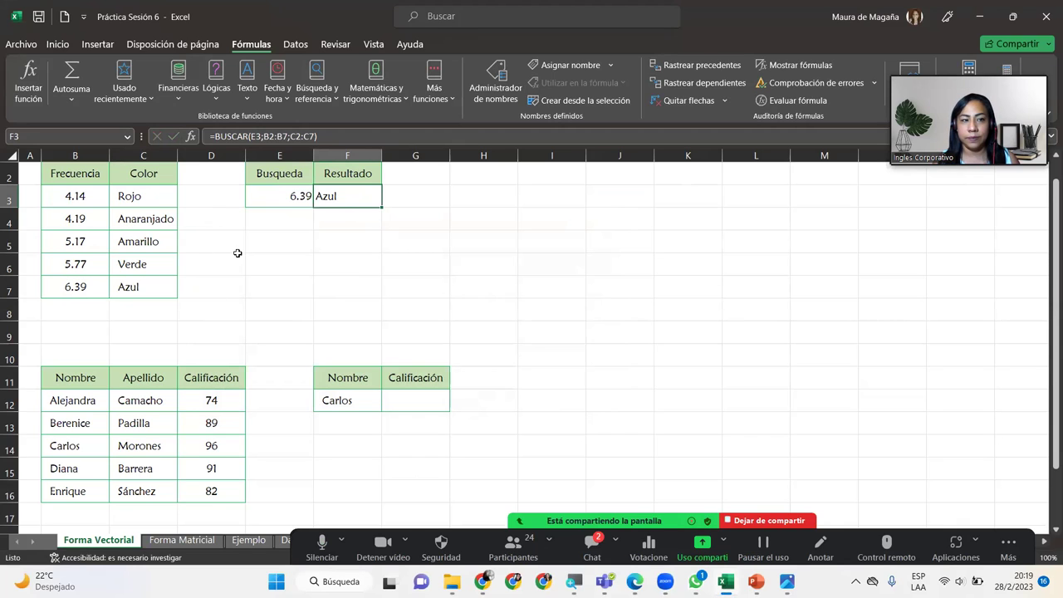
left_click(348, 217)
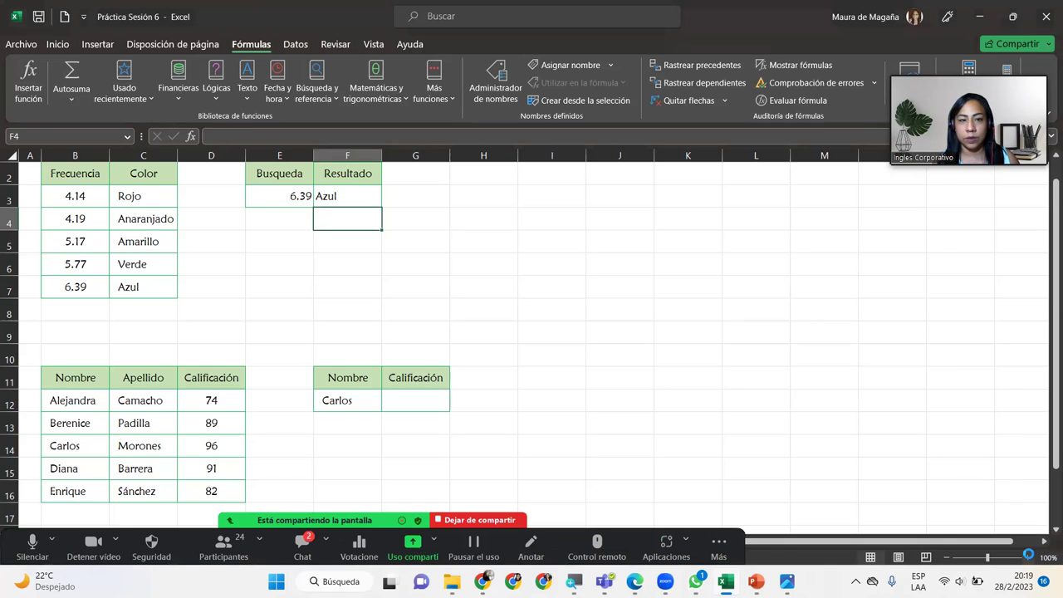
Enter =BUSCAR(E3;B3:B7;C3:C7) in F4 to return the colour matching the E3 value.
scroll(1048, 382, "up", 2)
left_click_drag(1047, 397, 1046, 337)
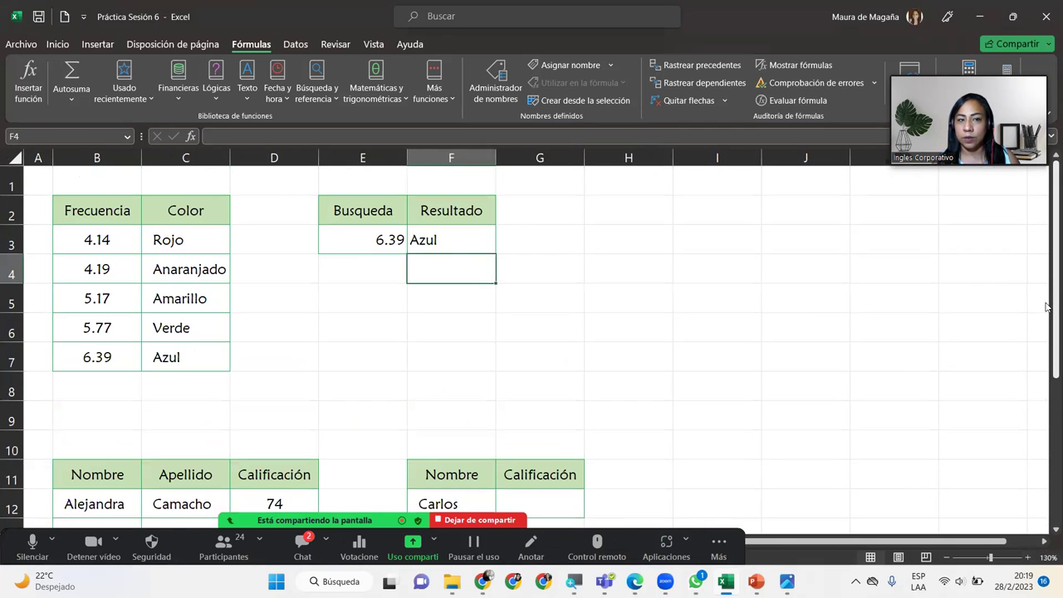
double_click(440, 264)
type("=")
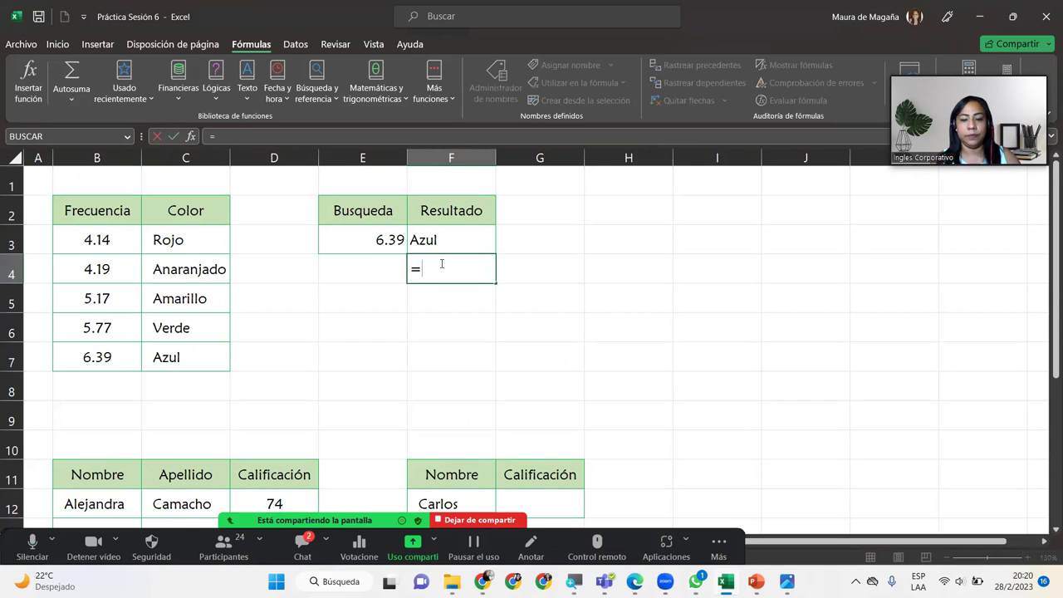
type("buscar(")
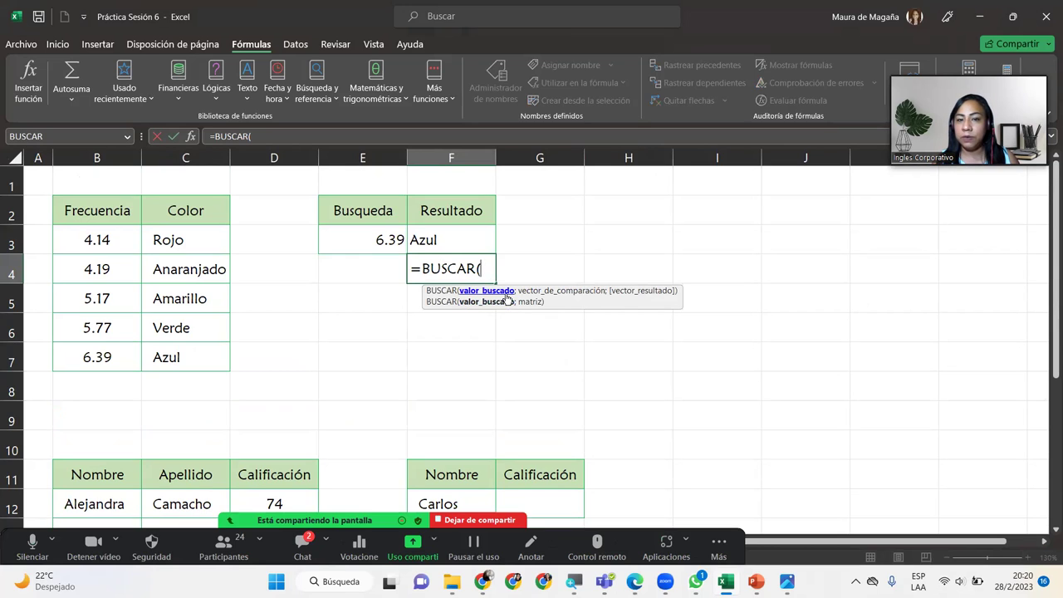
left_click(394, 242)
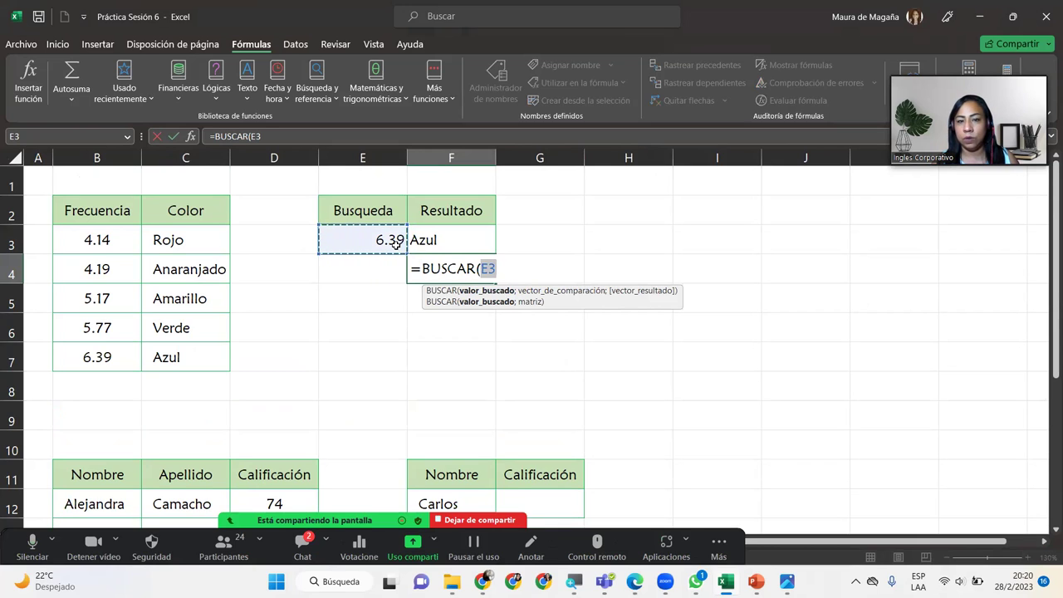
type(";")
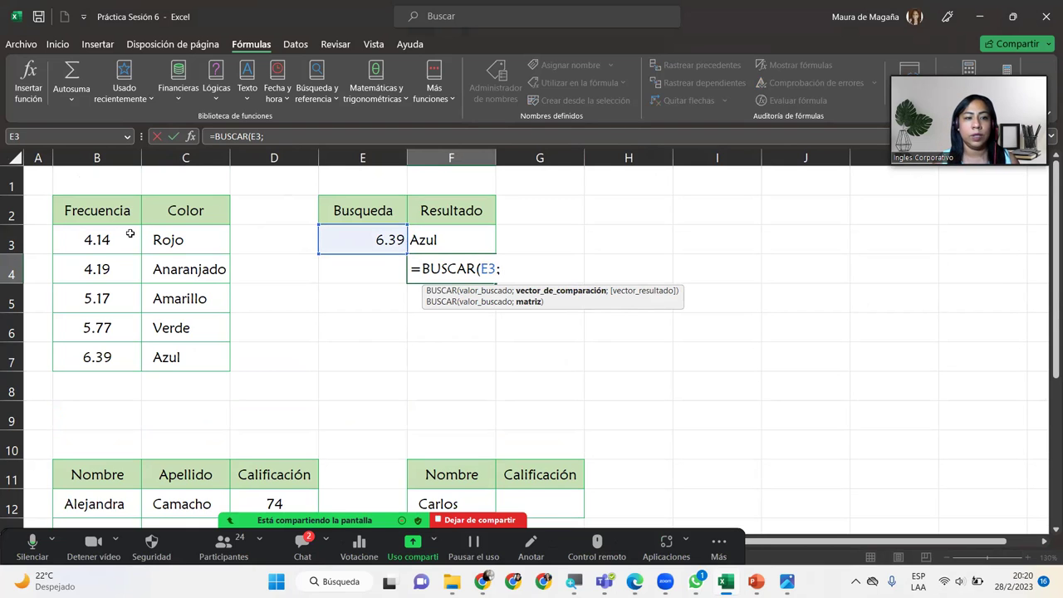
left_click_drag(131, 233, 110, 355)
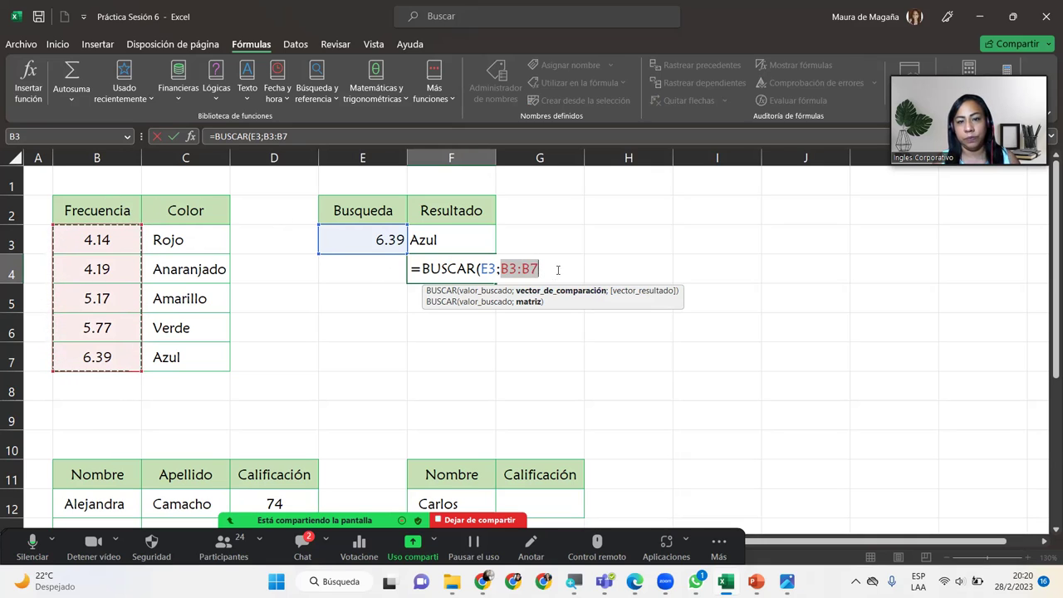
type(";")
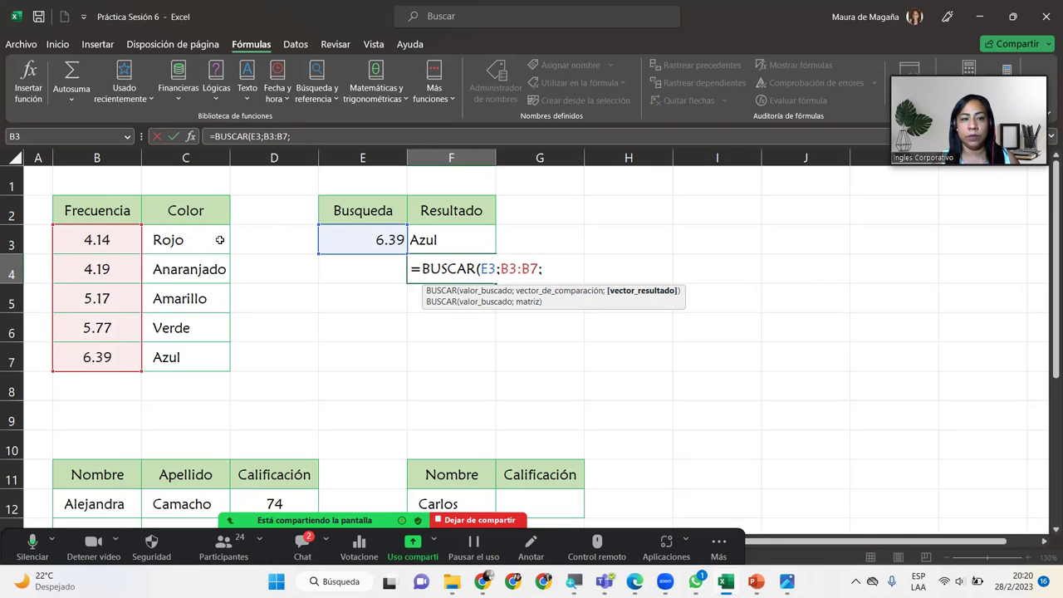
left_click_drag(219, 236, 220, 374)
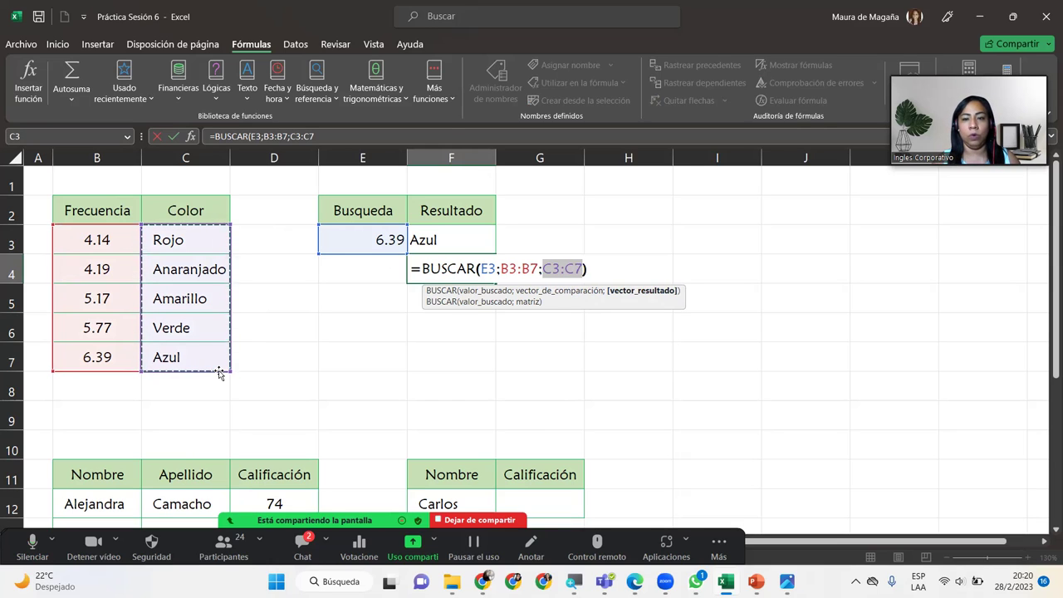
type(")")
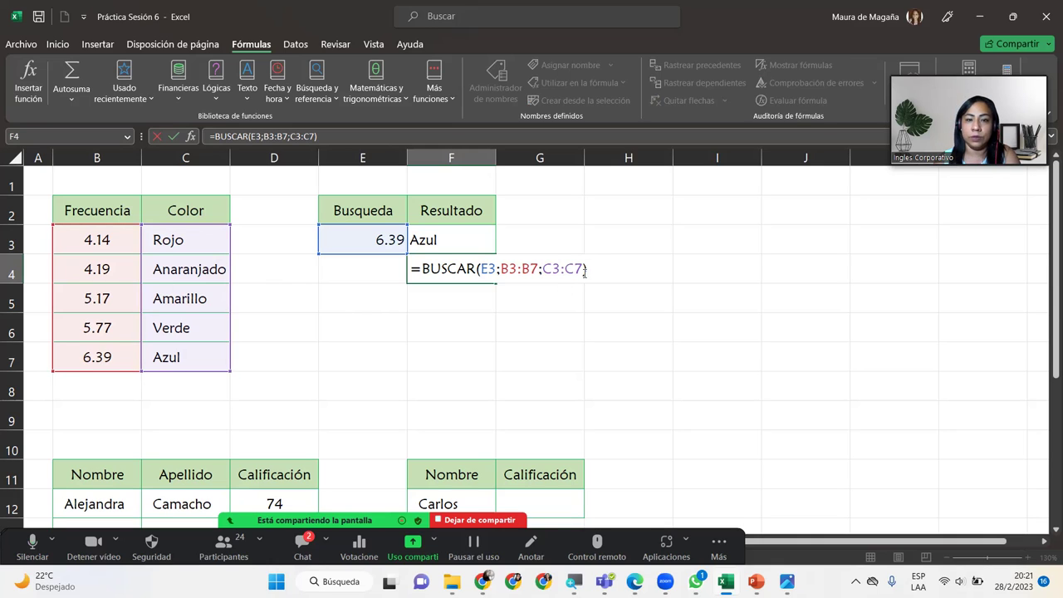
key("Return")
Change the E3 lookup value from 6.39 to 4.14 so F3 and F4 both return Rojo.
left_click(485, 268)
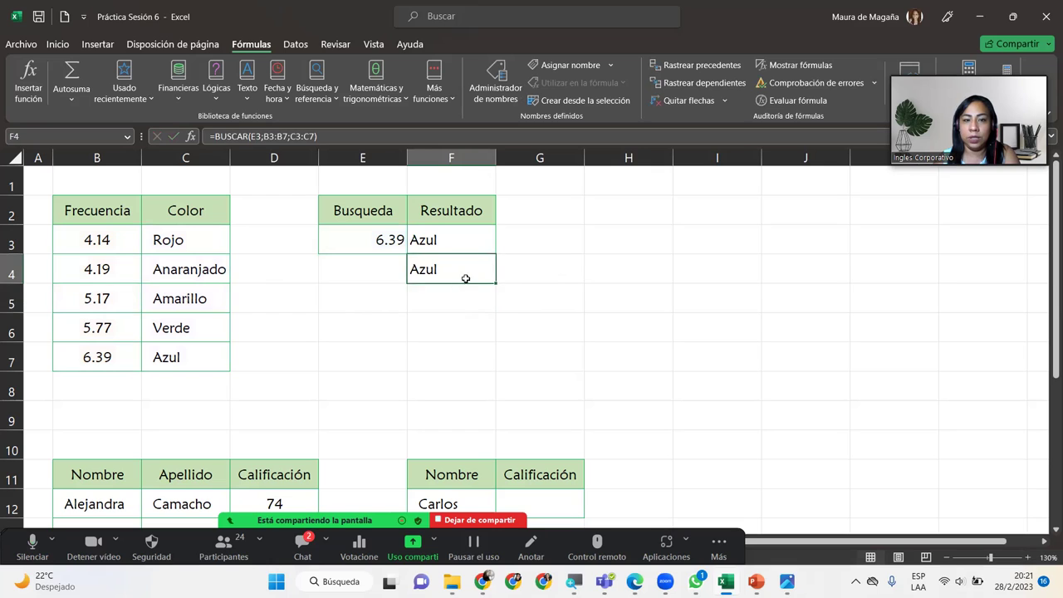
left_click(386, 239)
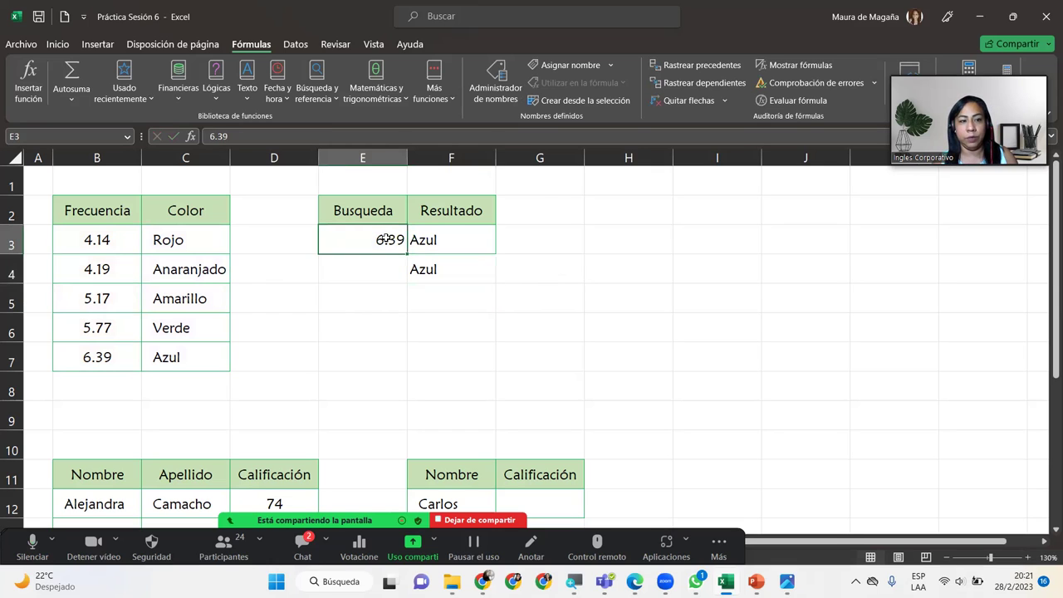
type("4.14")
key("Return")
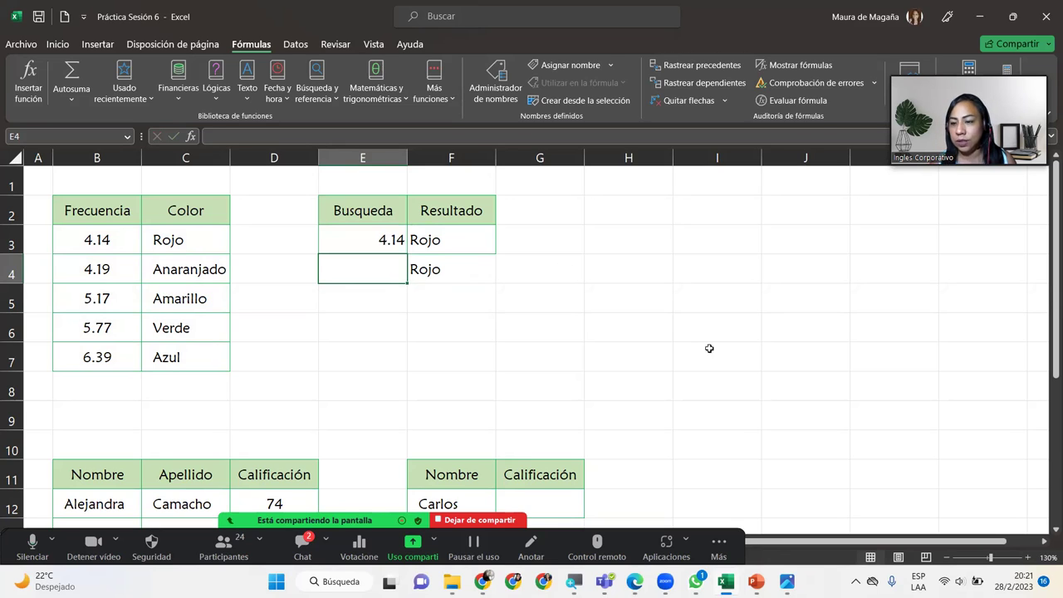
scroll(1047, 526, "down", 1)
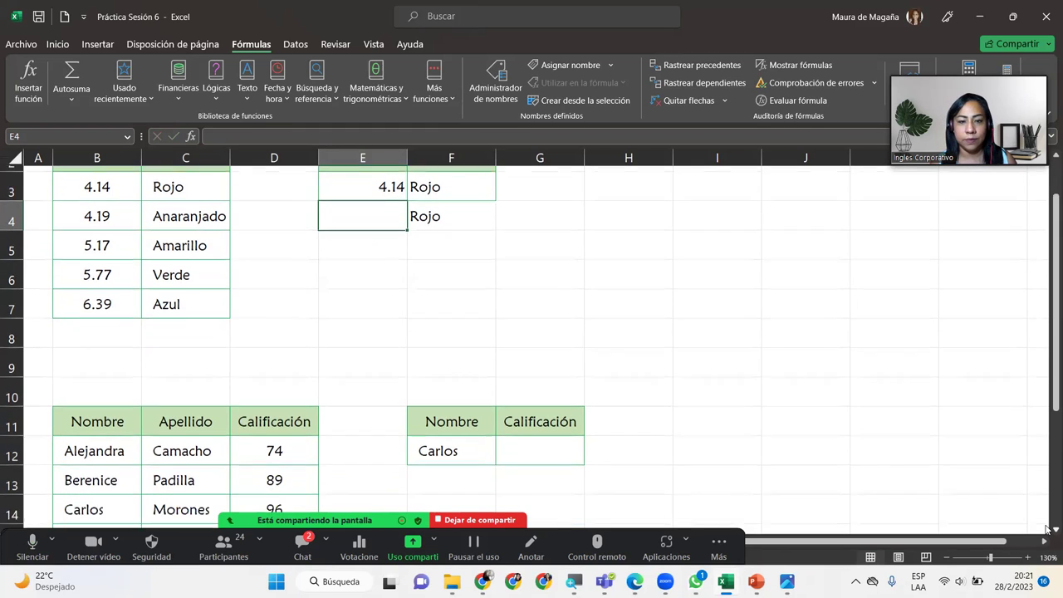
scroll(1046, 526, "down", 1)
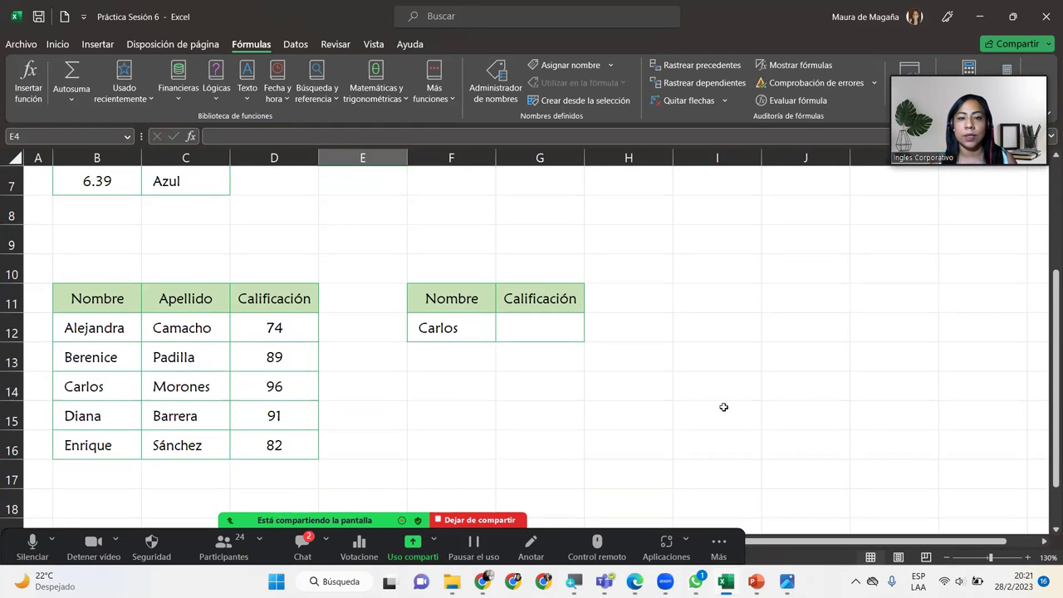
left_click(537, 321)
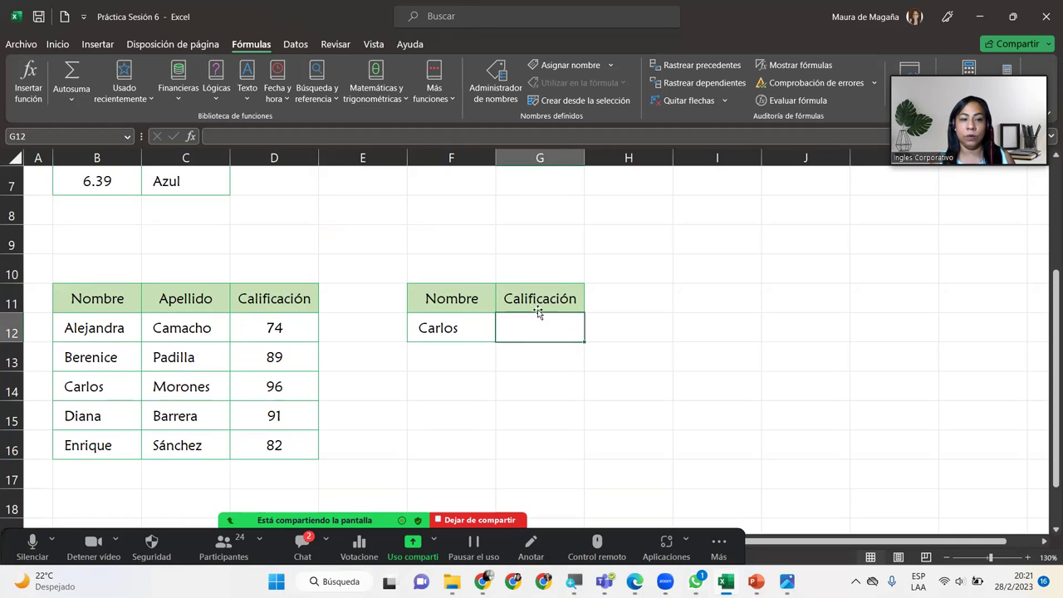
left_click(454, 332)
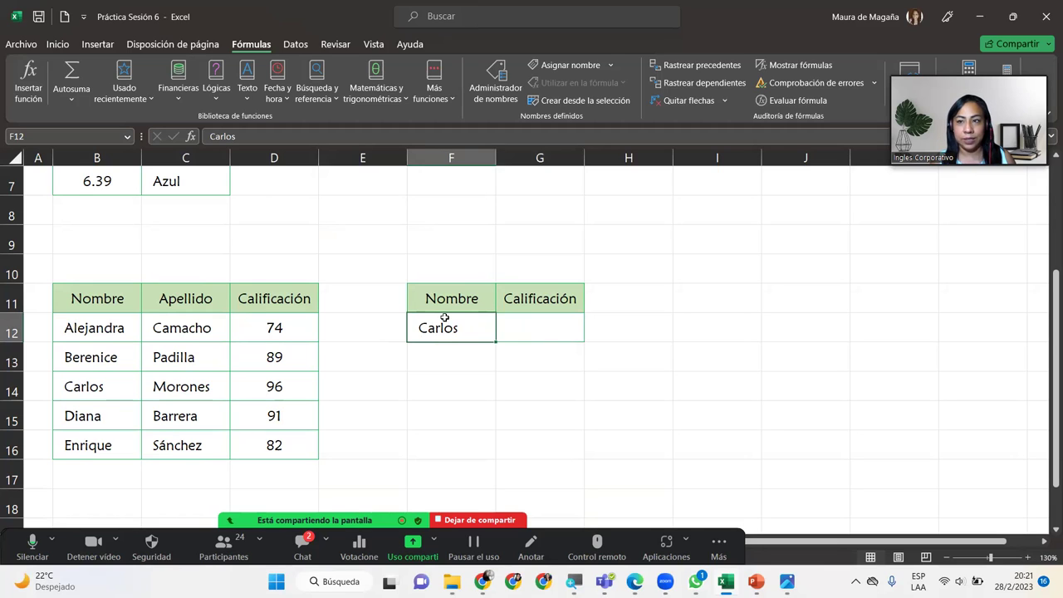
left_click(536, 329)
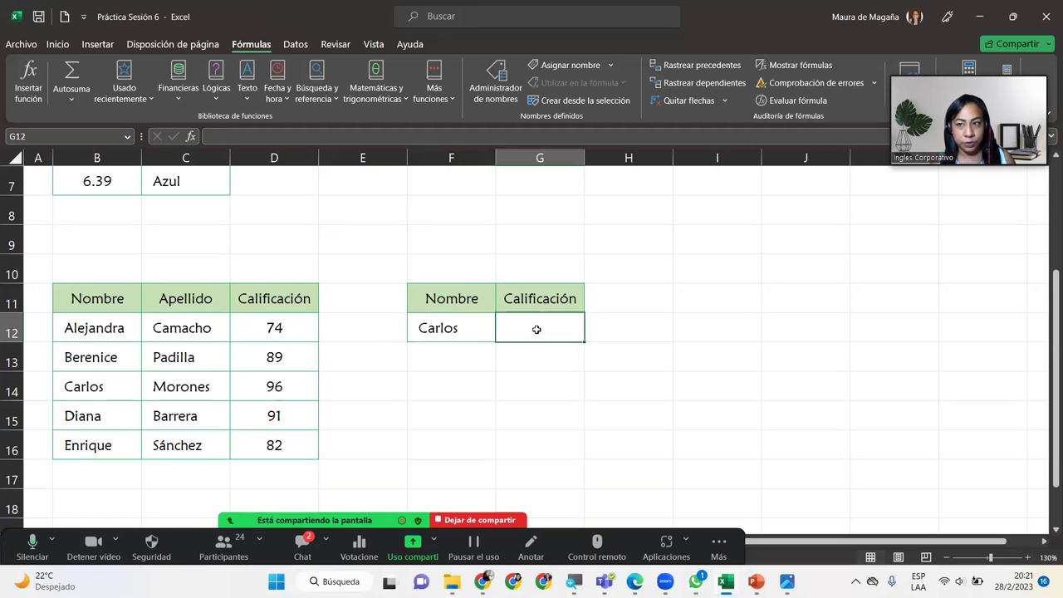
left_click_drag(106, 322, 127, 446)
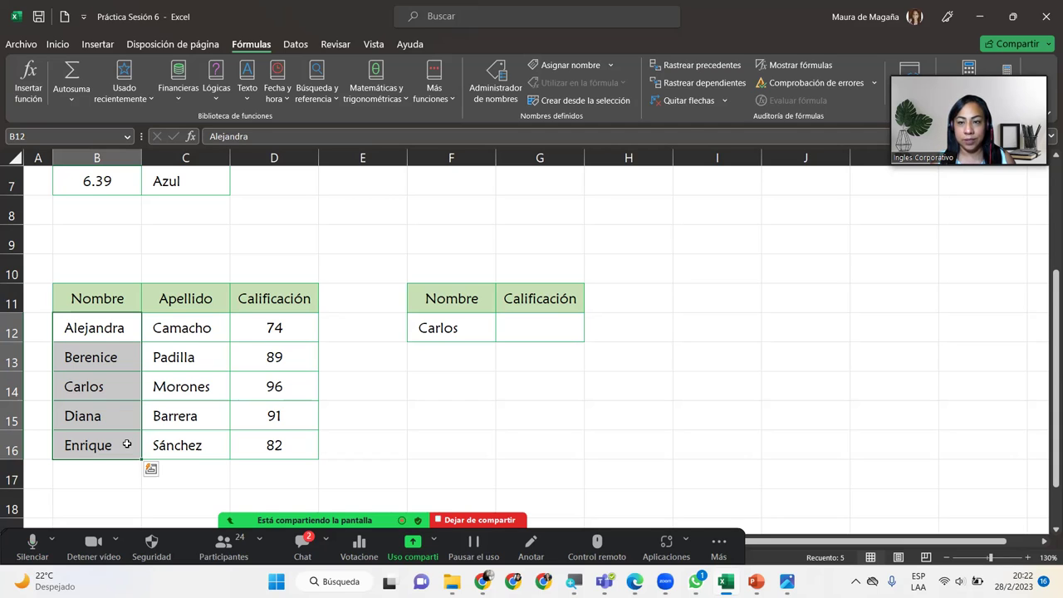
left_click(548, 331)
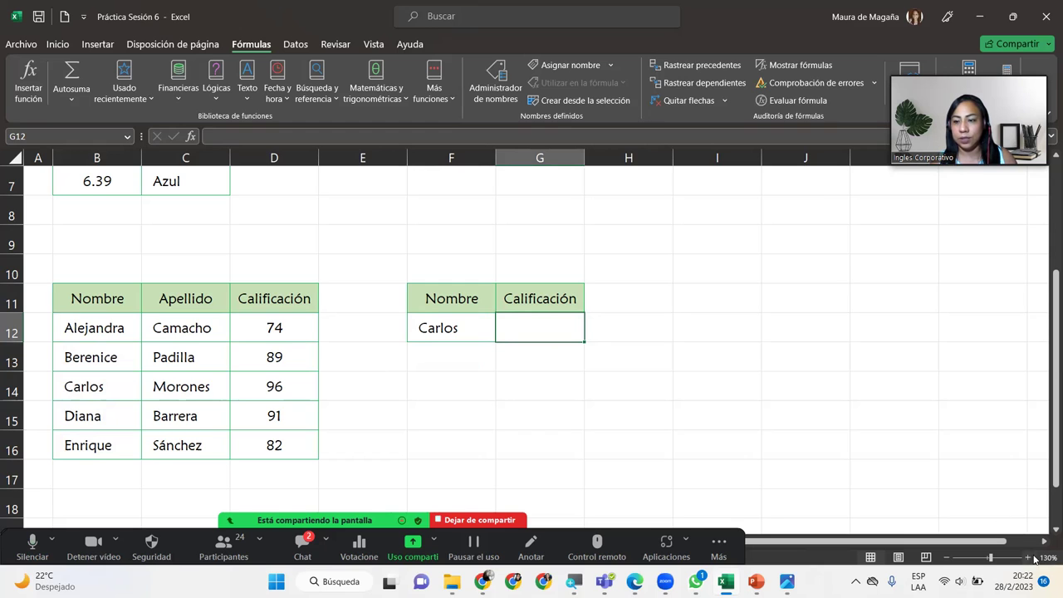
left_click(1028, 557)
left_click(1027, 556)
left_click_drag(1049, 421, 1049, 479)
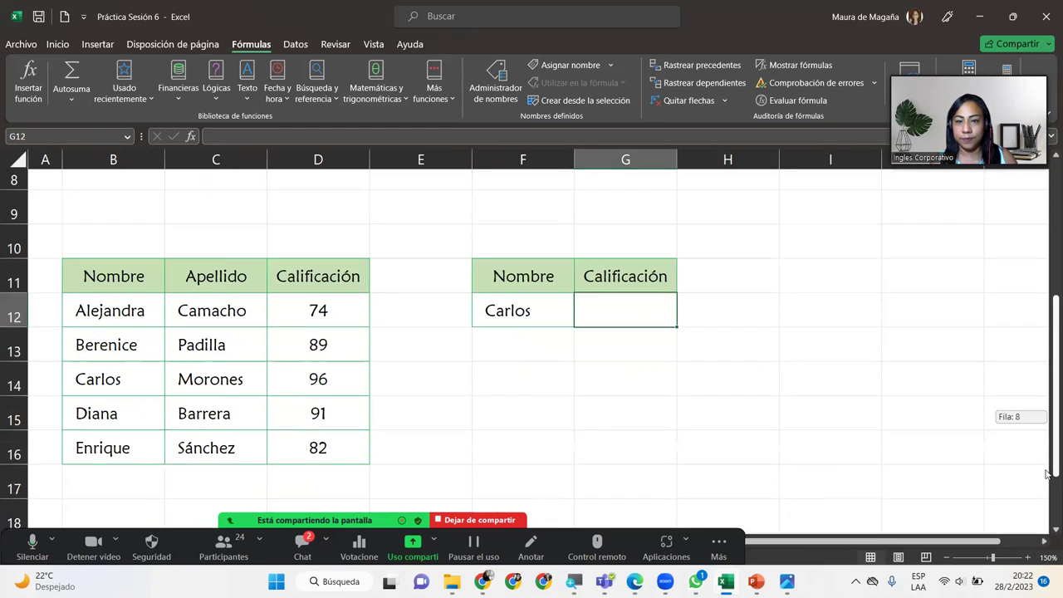
Enter =BUSCAR(F12;B12:B16;D12:D16) in G12, returning the grade 96.
double_click(640, 297)
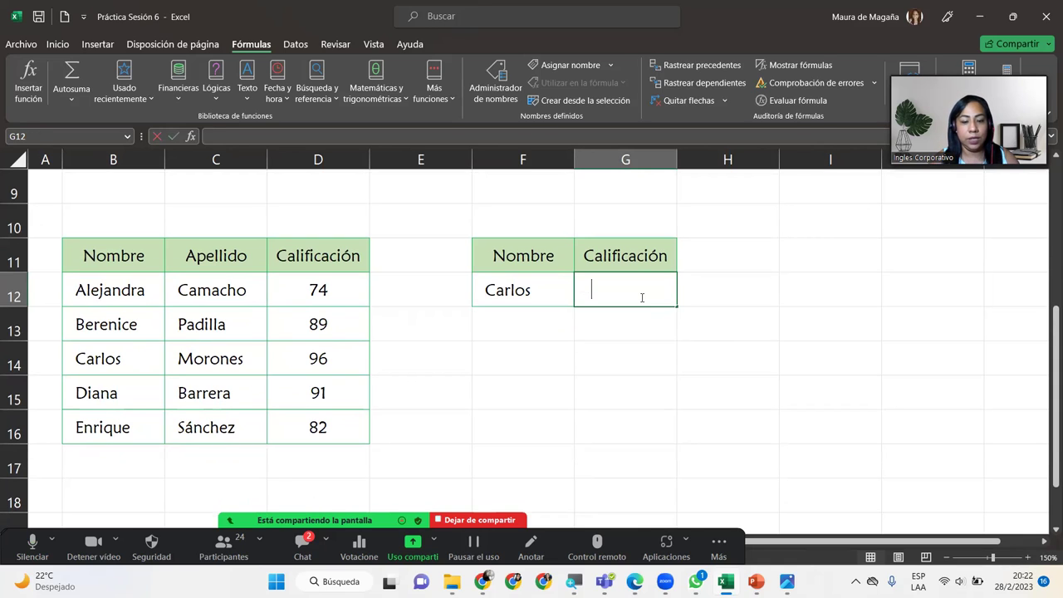
type("=busca")
key("Tab")
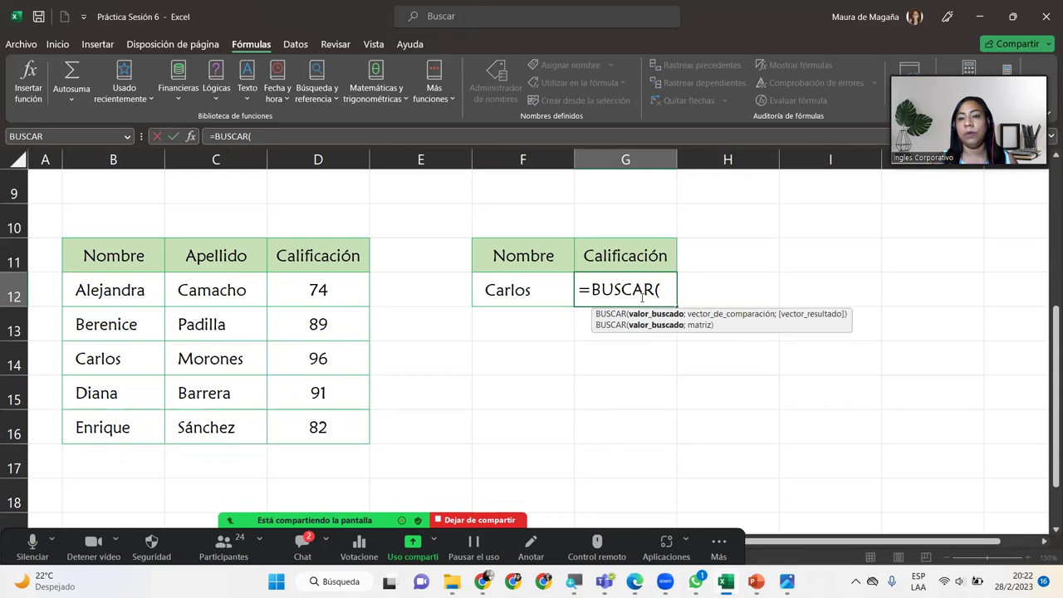
left_click(554, 286)
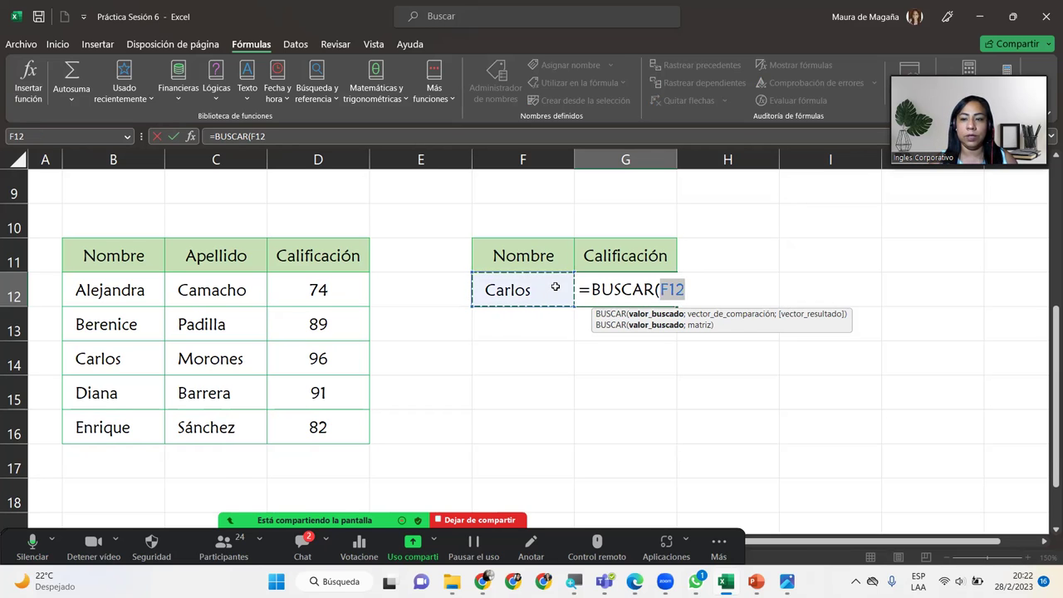
type(";")
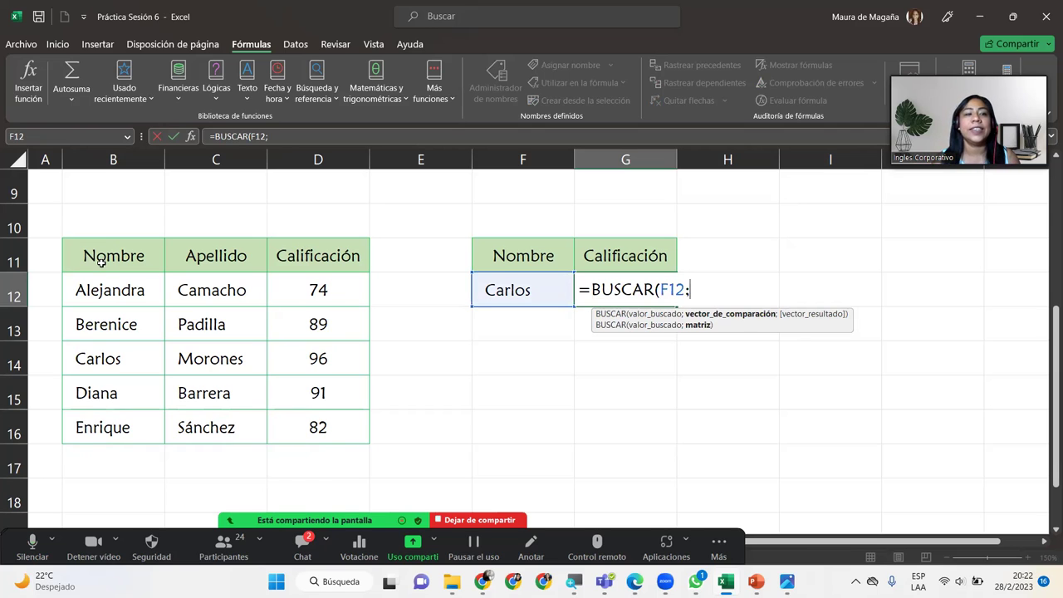
left_click_drag(104, 286, 124, 421)
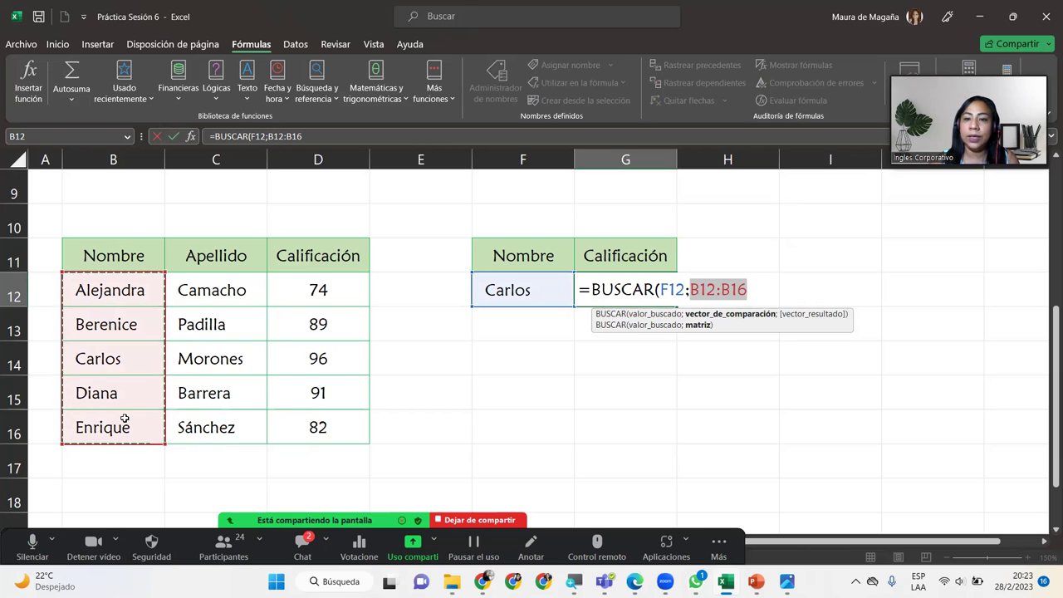
type(";")
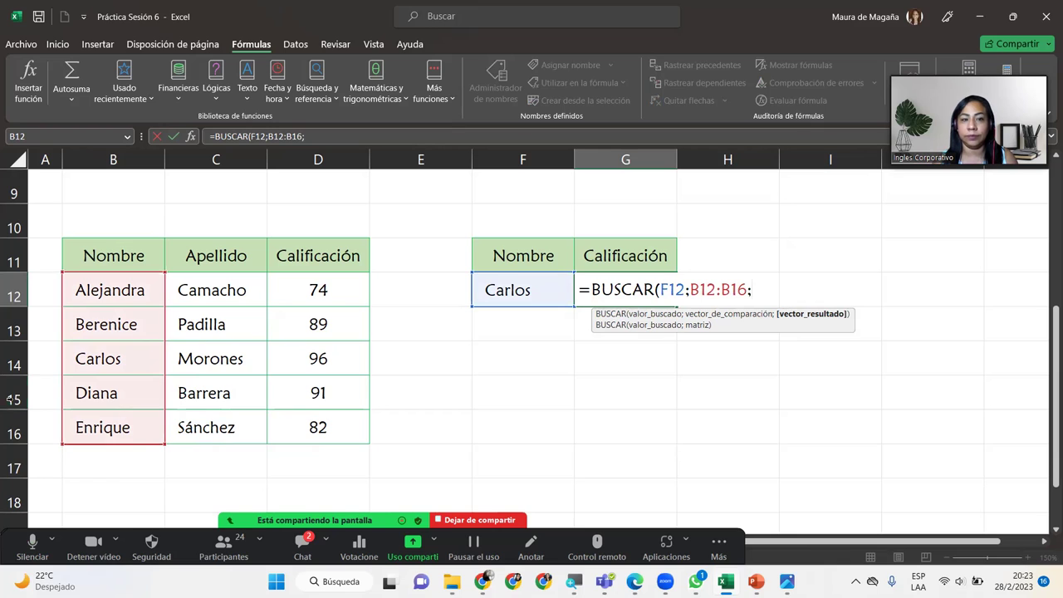
left_click_drag(313, 290, 316, 427)
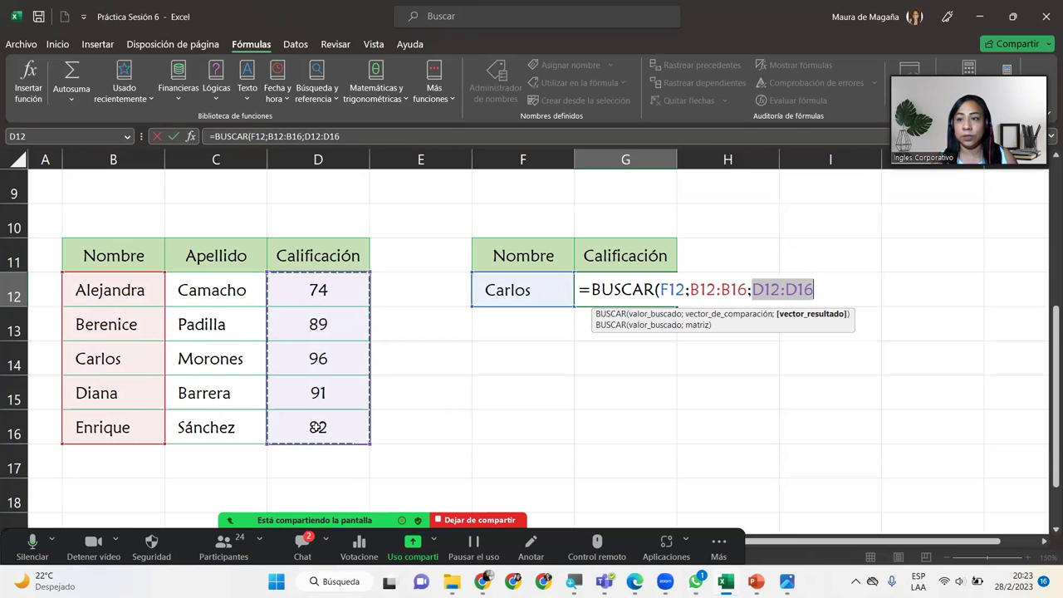
type(")")
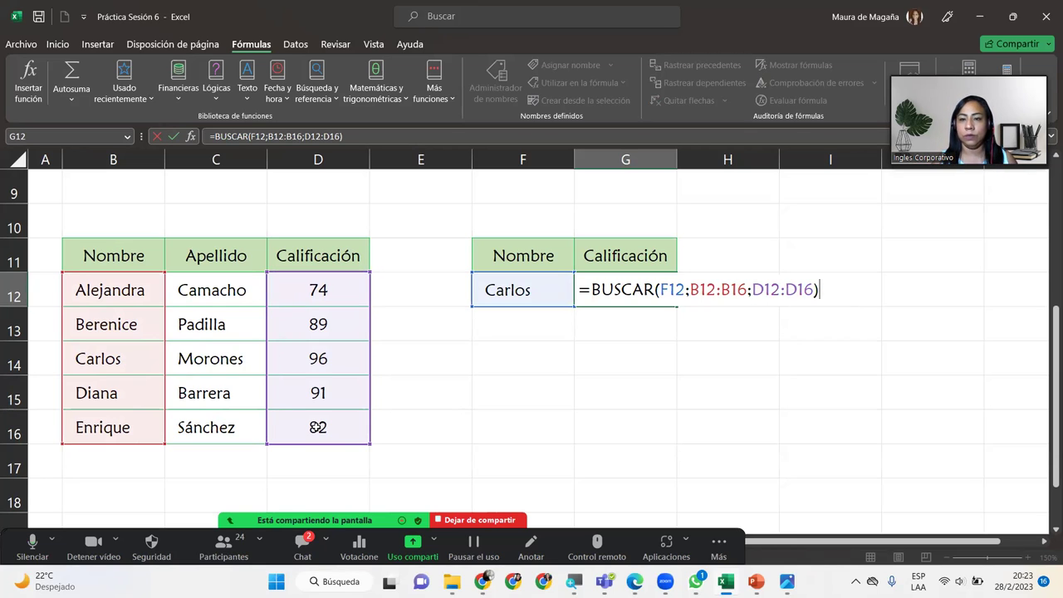
key("Return")
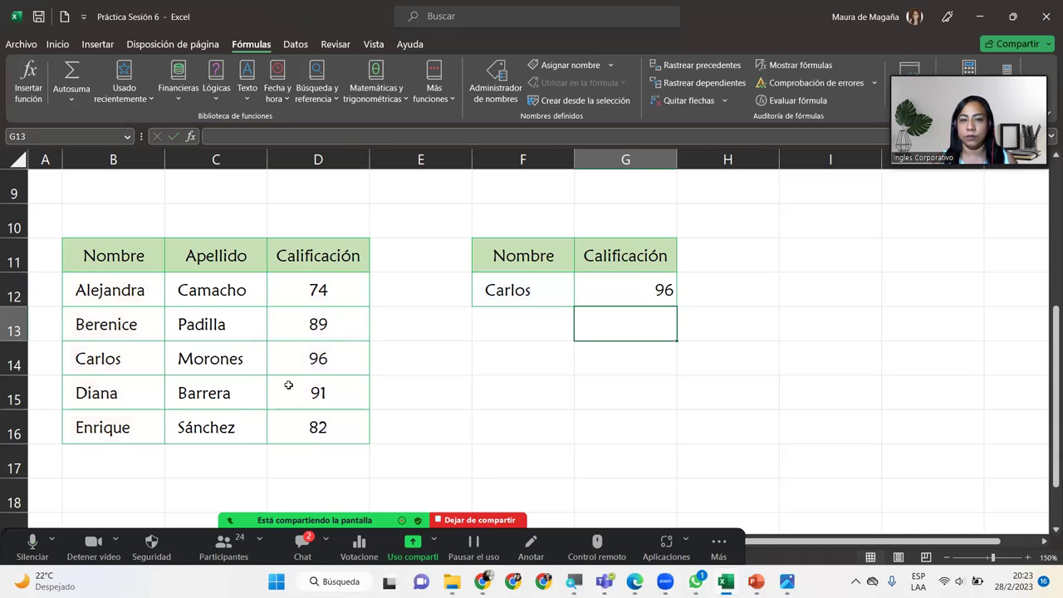
double_click(633, 283)
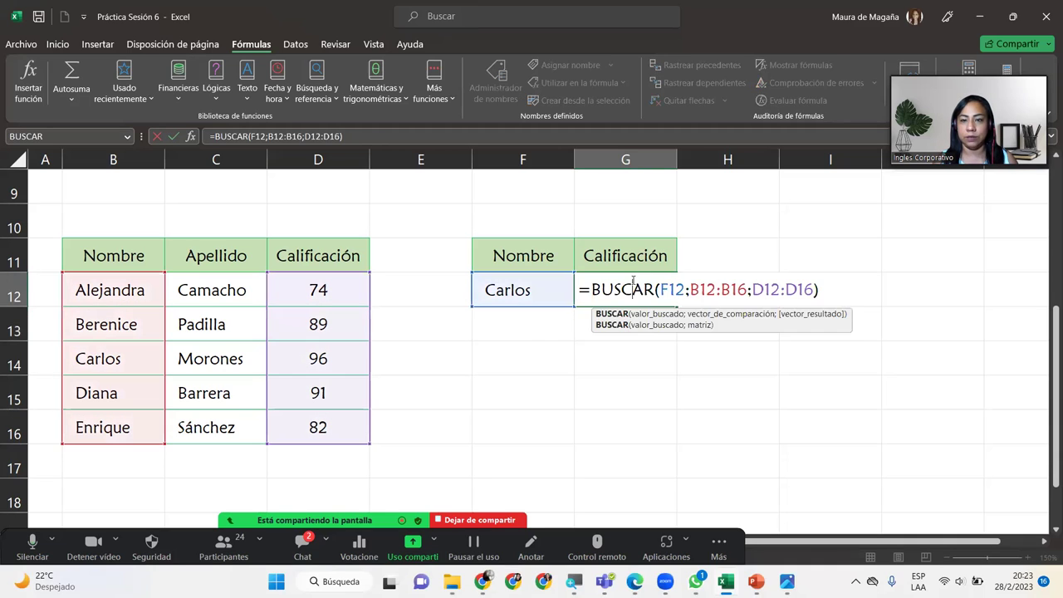
left_click(826, 289)
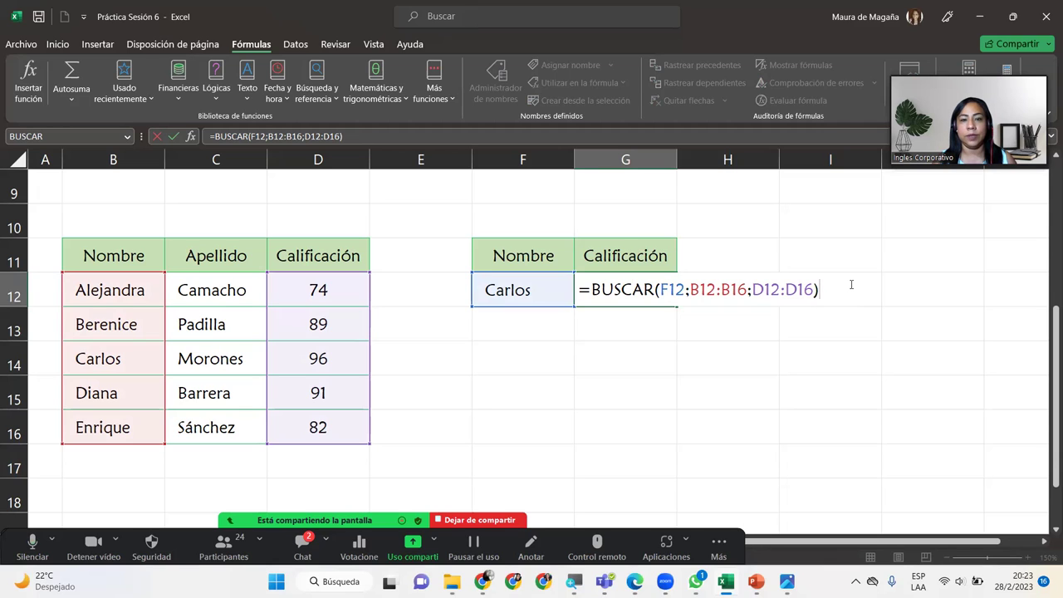
key("Return")
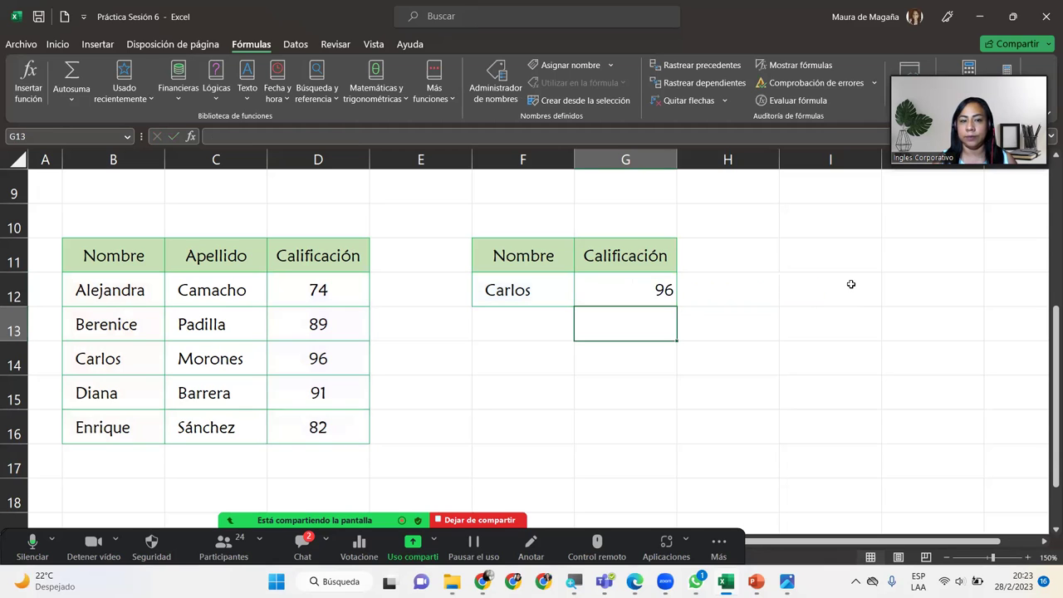
left_click(502, 288)
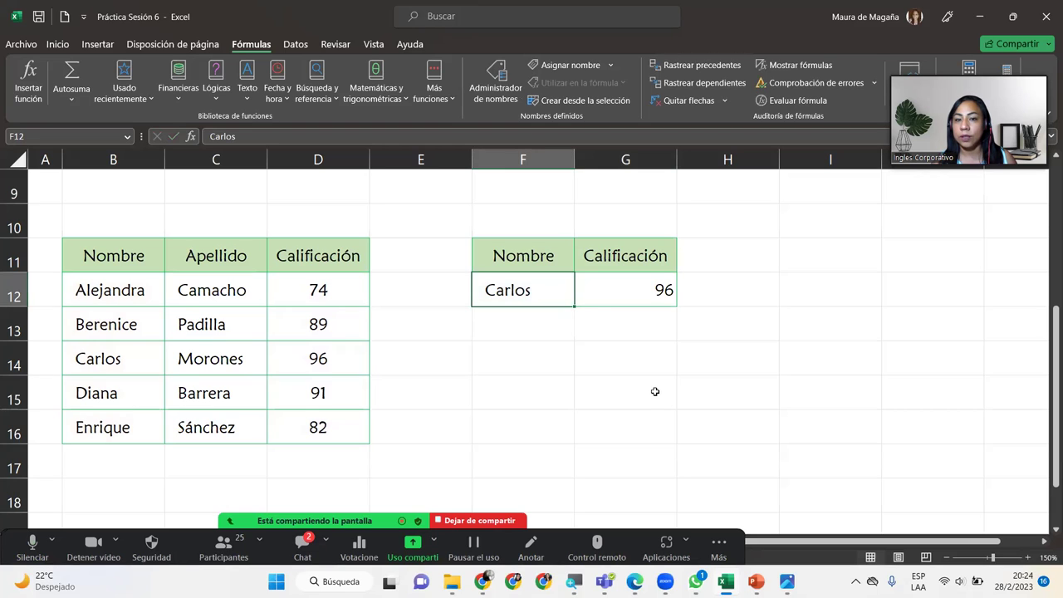
left_click(653, 290)
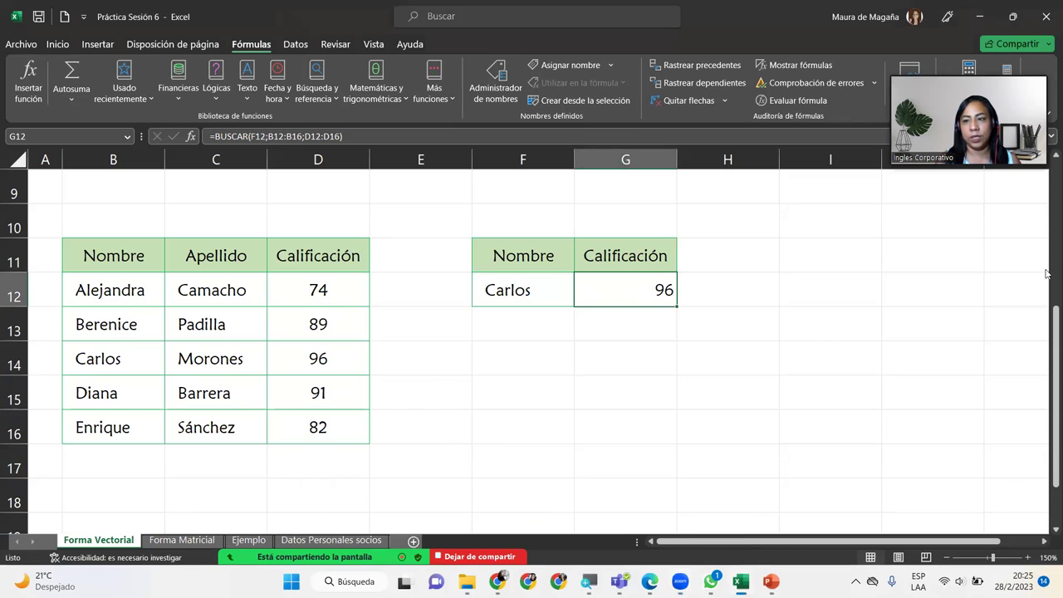
Review the G12 formula and its D12:D16 result range, leaving it unchanged.
left_click_drag(1051, 316, 1047, 338)
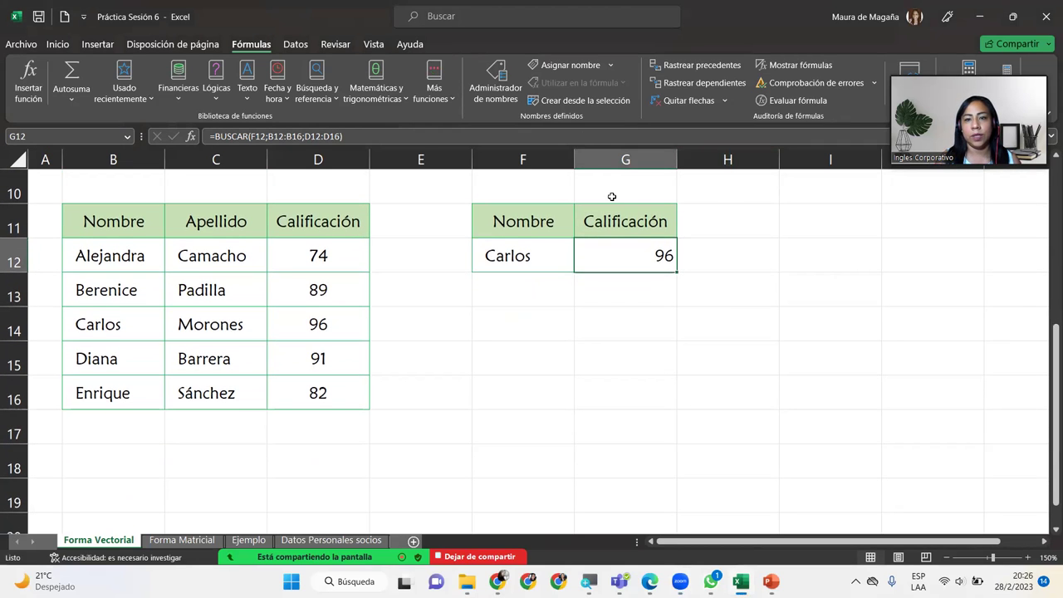
double_click(645, 259)
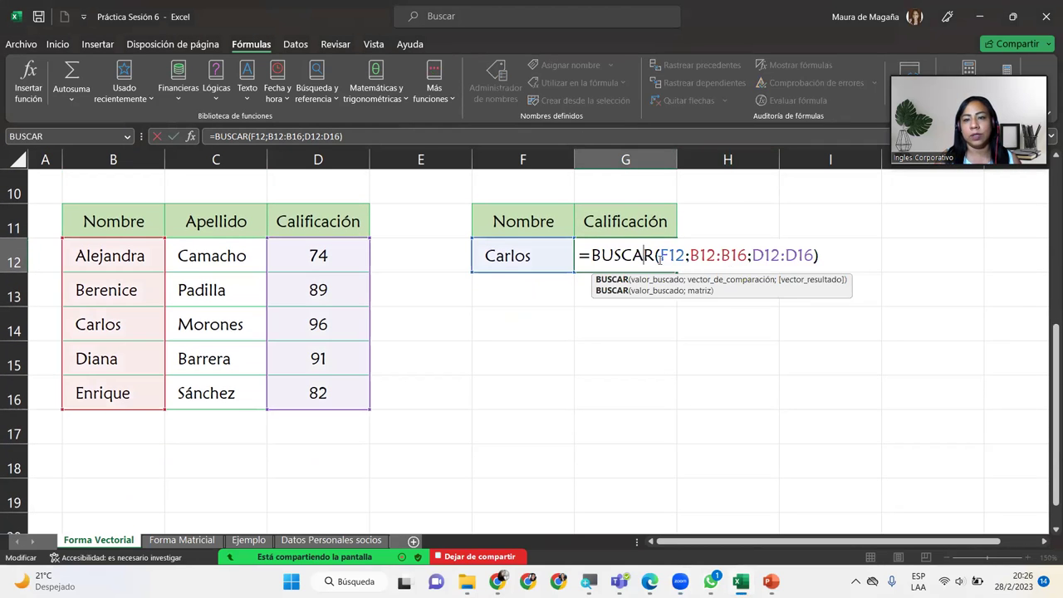
left_click(819, 255)
left_click(786, 256)
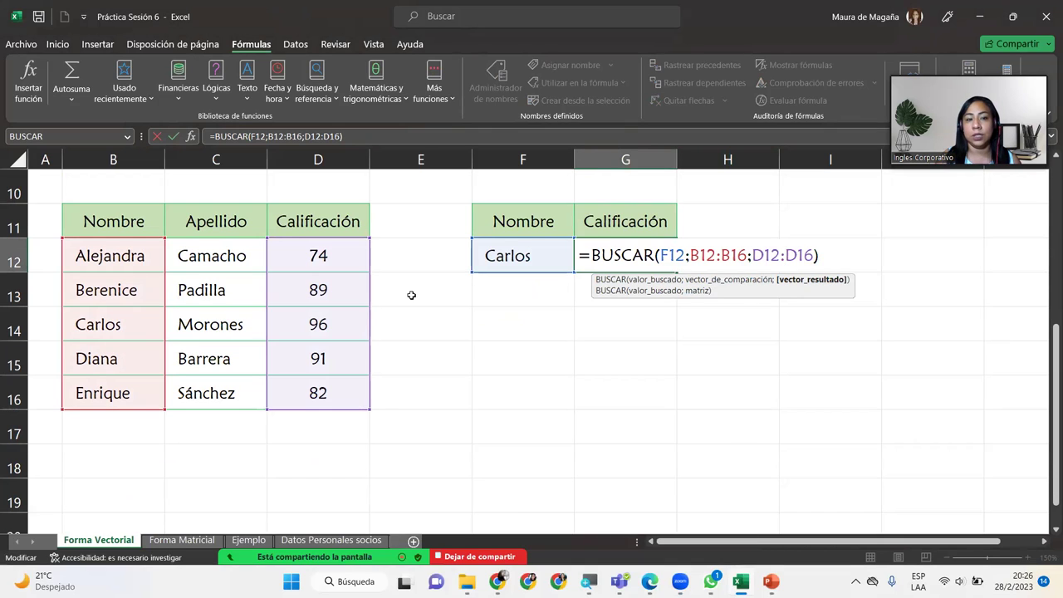
key("Return")
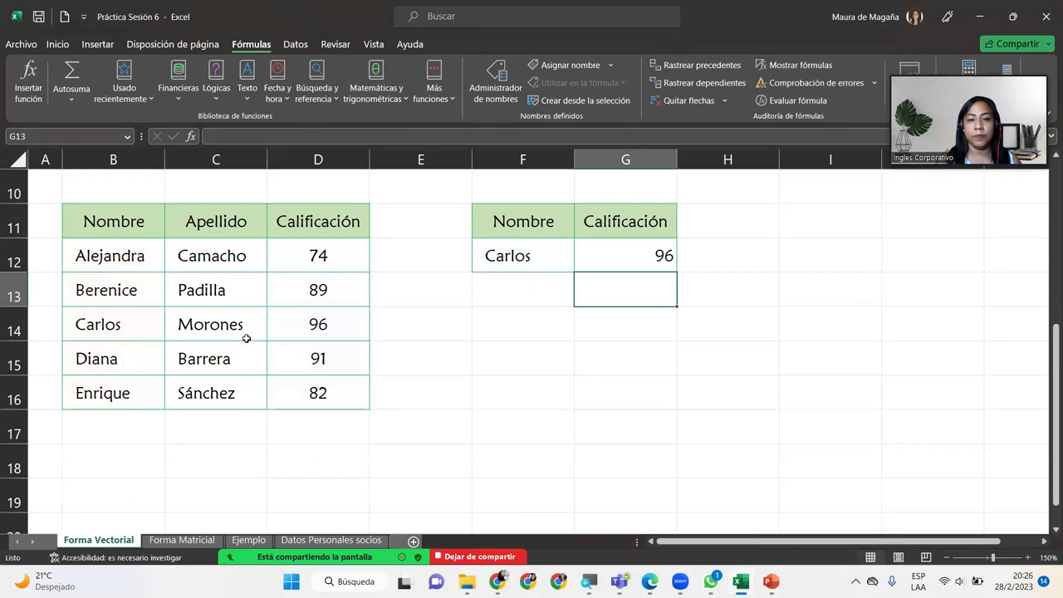
Enter Enrique in F12 and check that G12 returns his grade, 82.
left_click(537, 257)
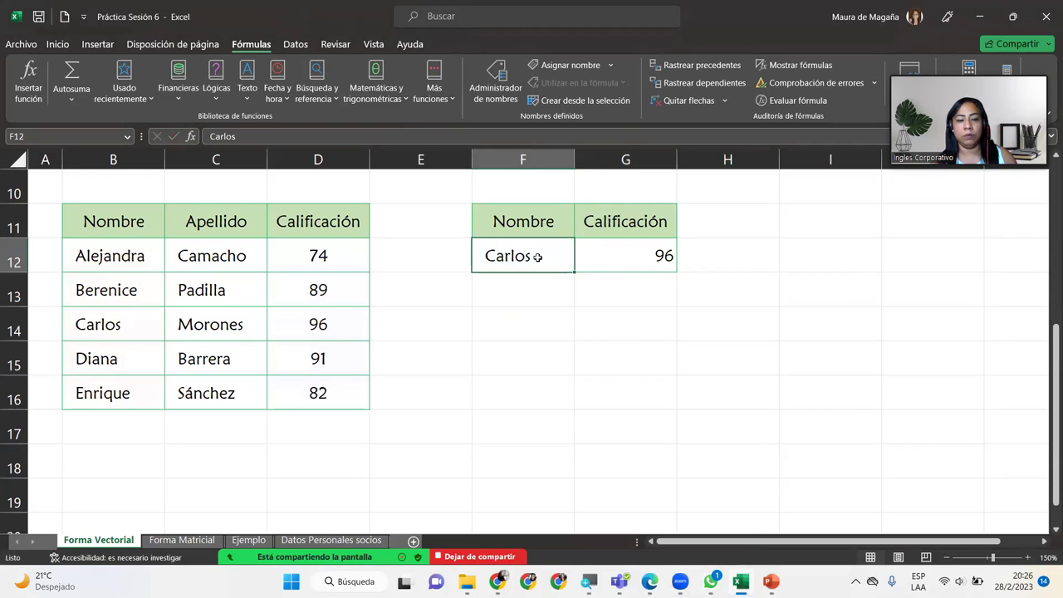
type("Enrique")
key("Return")
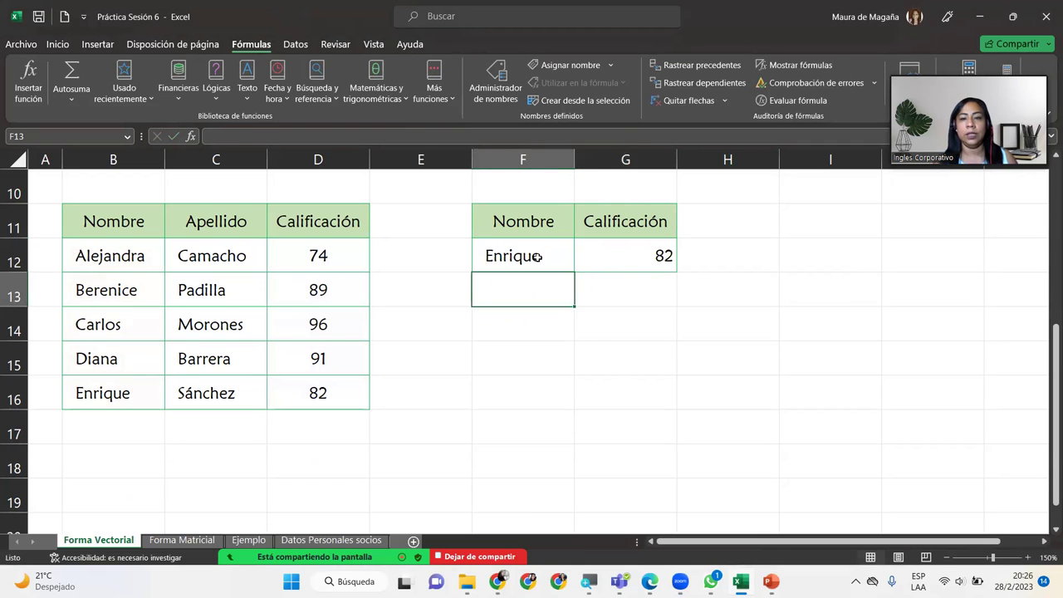
left_click(644, 254)
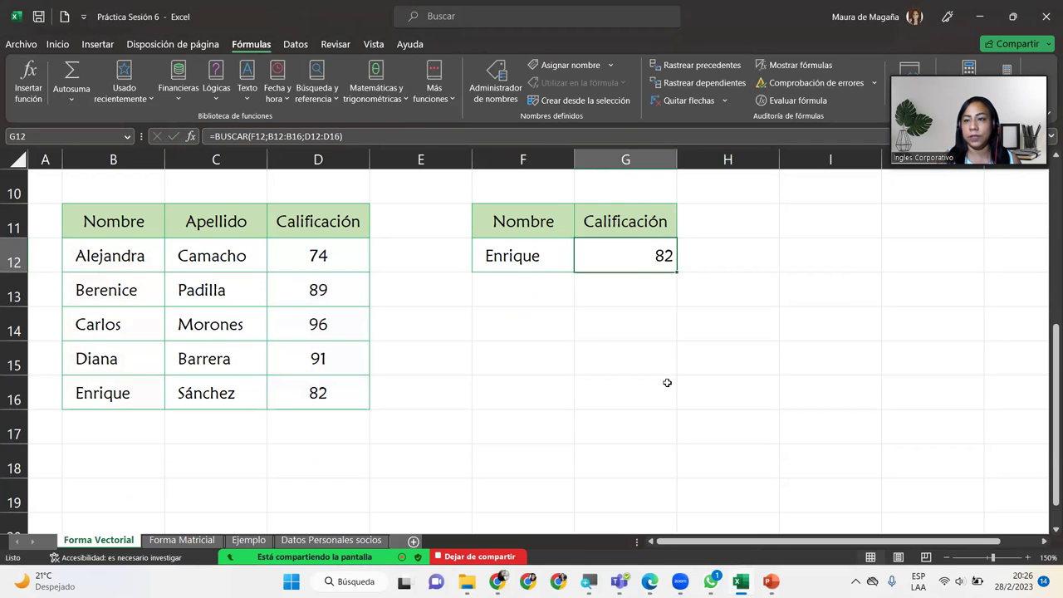
left_click(532, 259)
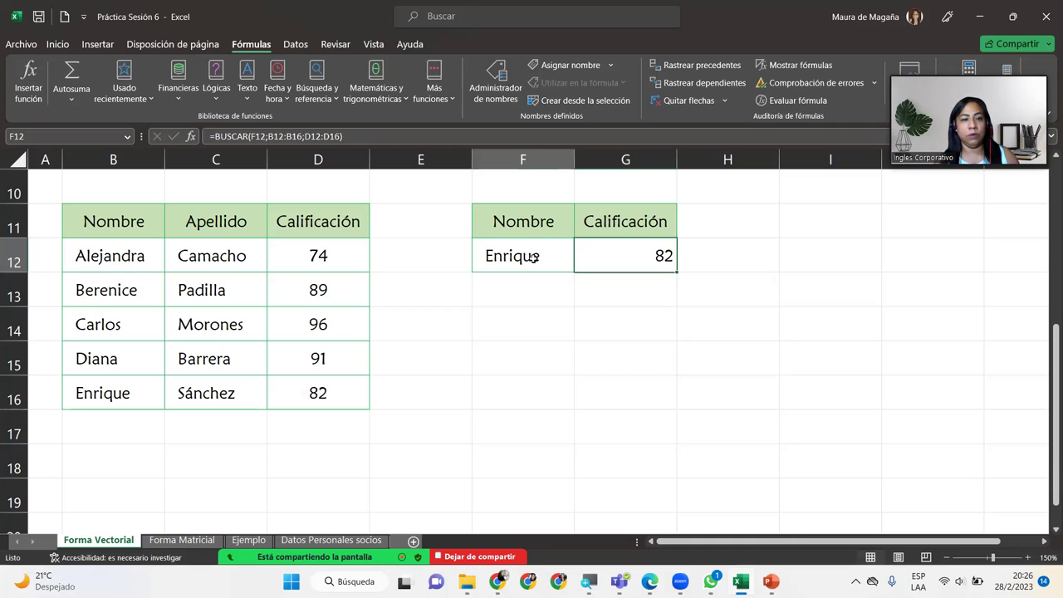
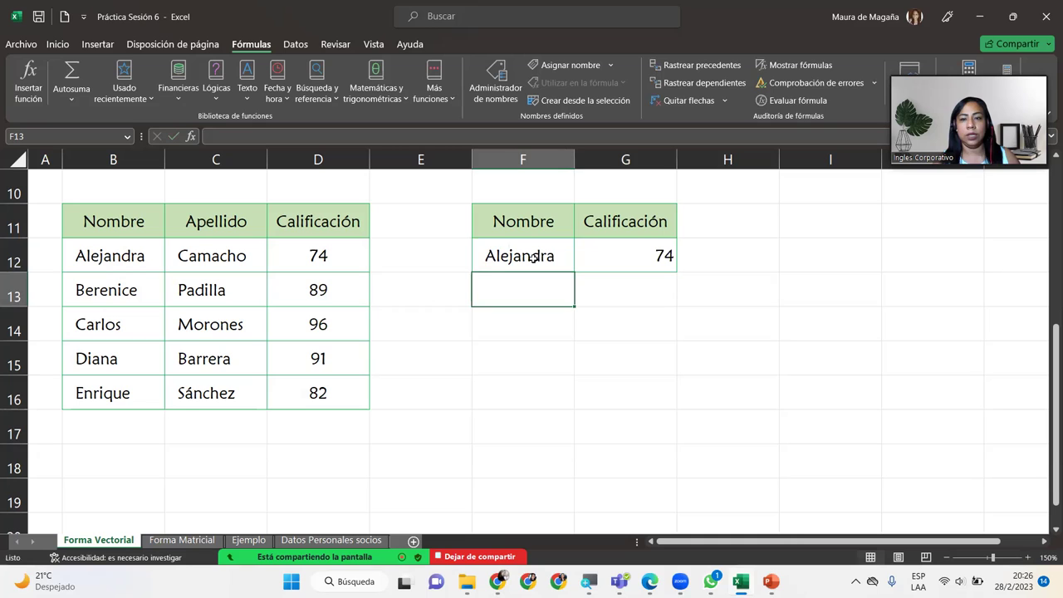
Enter a name that is not in the table into F12 so the G12 grade lookup returns 82.
left_click(664, 251)
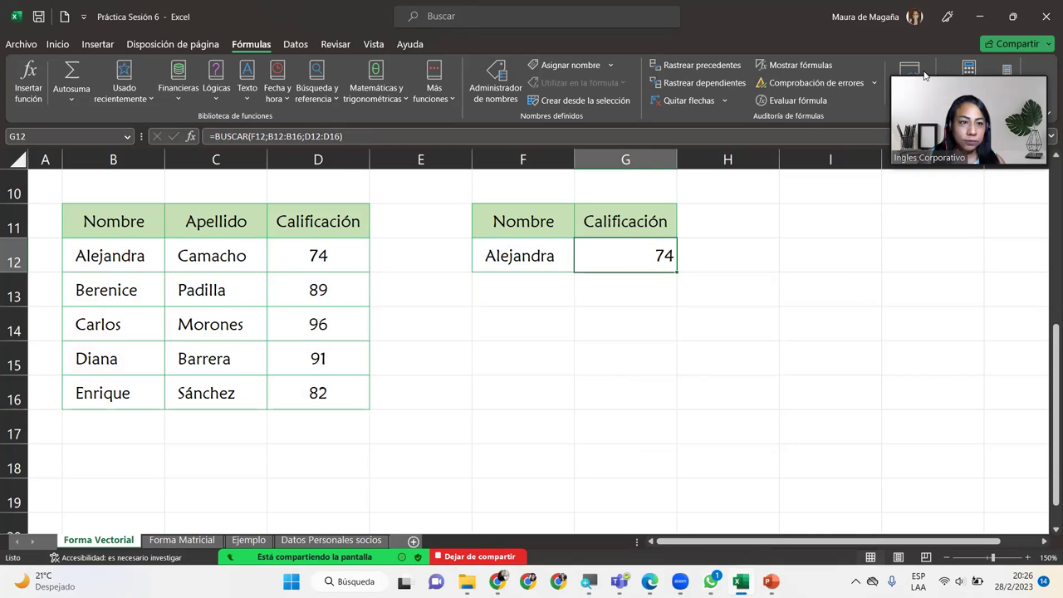
left_click(549, 259)
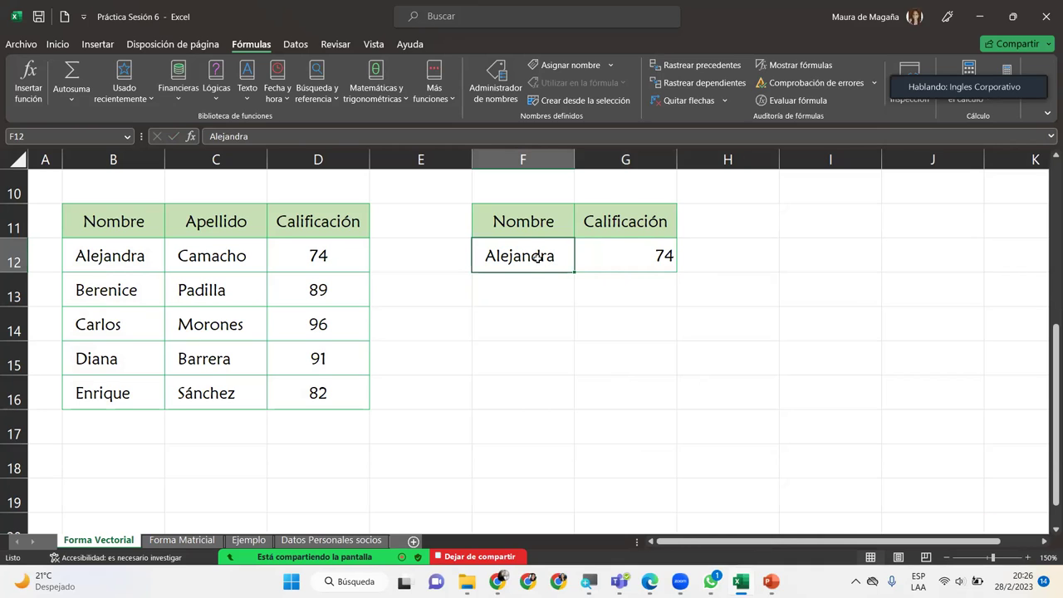
type("Maura")
key("Return")
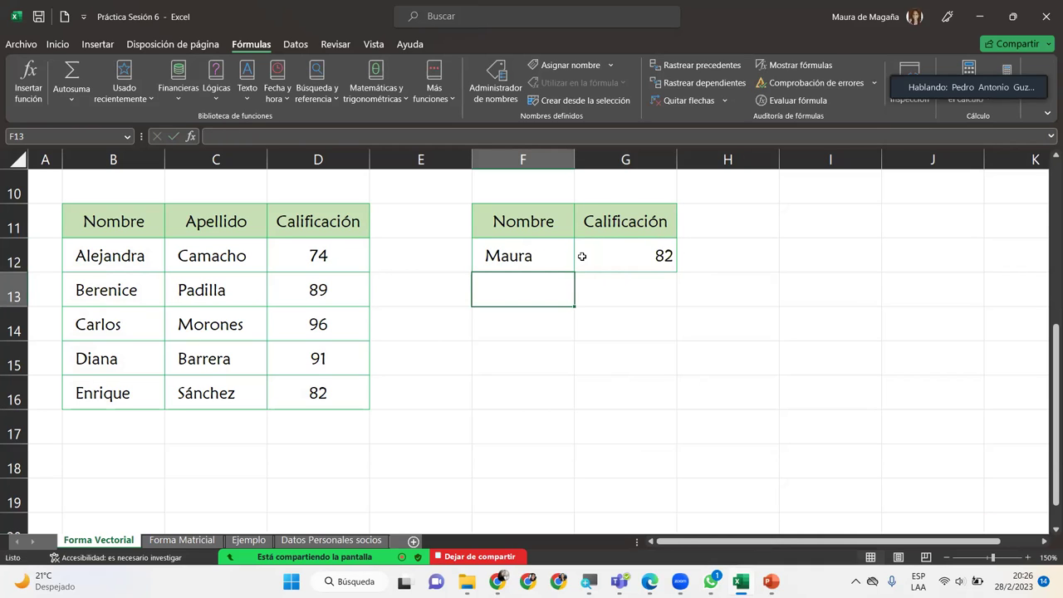
left_click(645, 258)
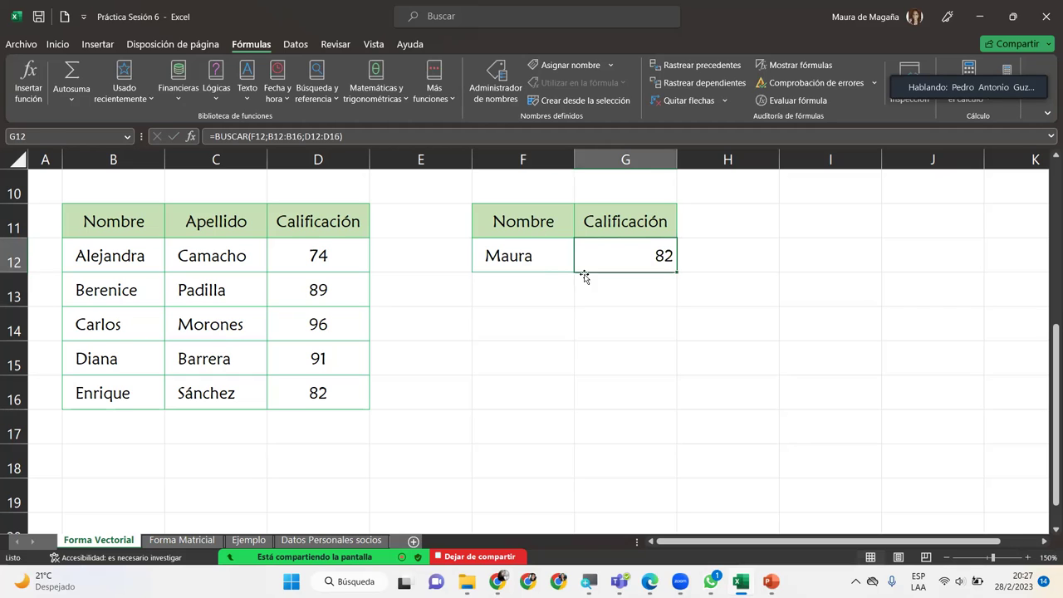
Change the G12 formula to =BUSCAR(F12;B11:B16;D11:D16) so both ranges start at row 11.
double_click(652, 250)
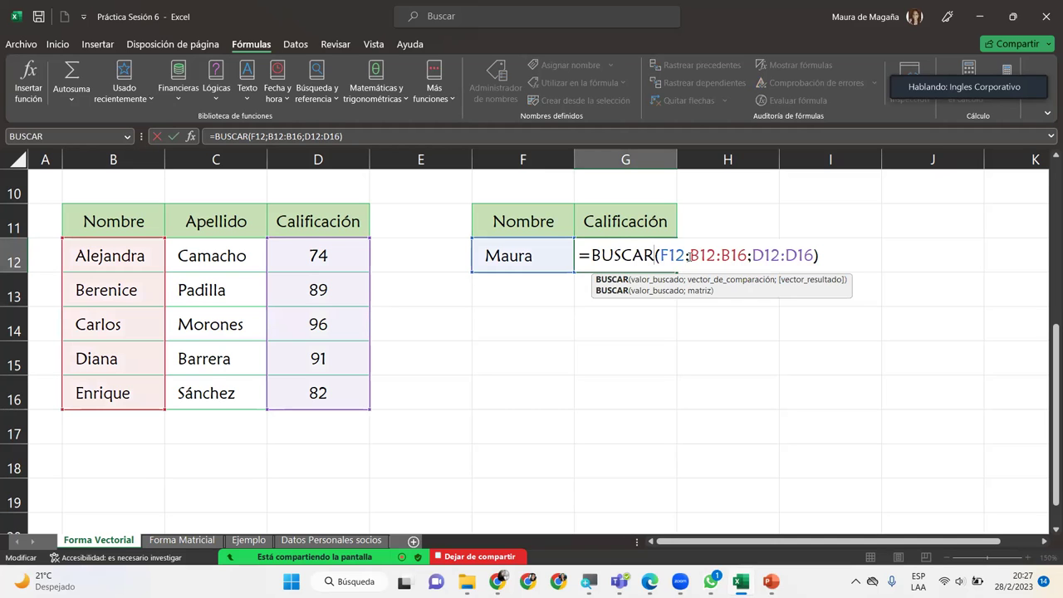
left_click_drag(728, 256, 748, 256)
left_click_drag(120, 220, 137, 383)
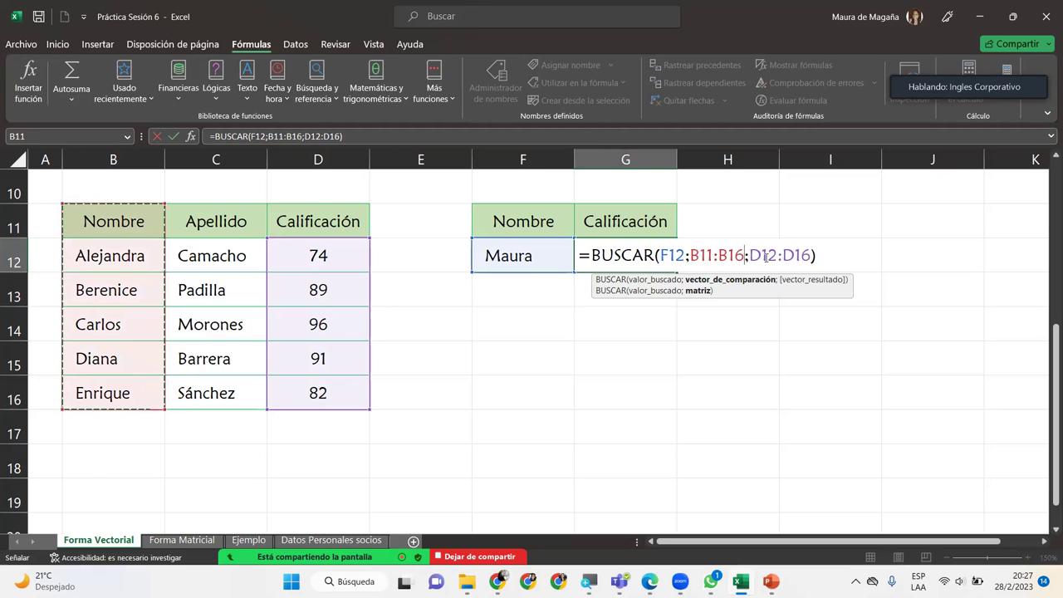
left_click_drag(751, 256, 810, 256)
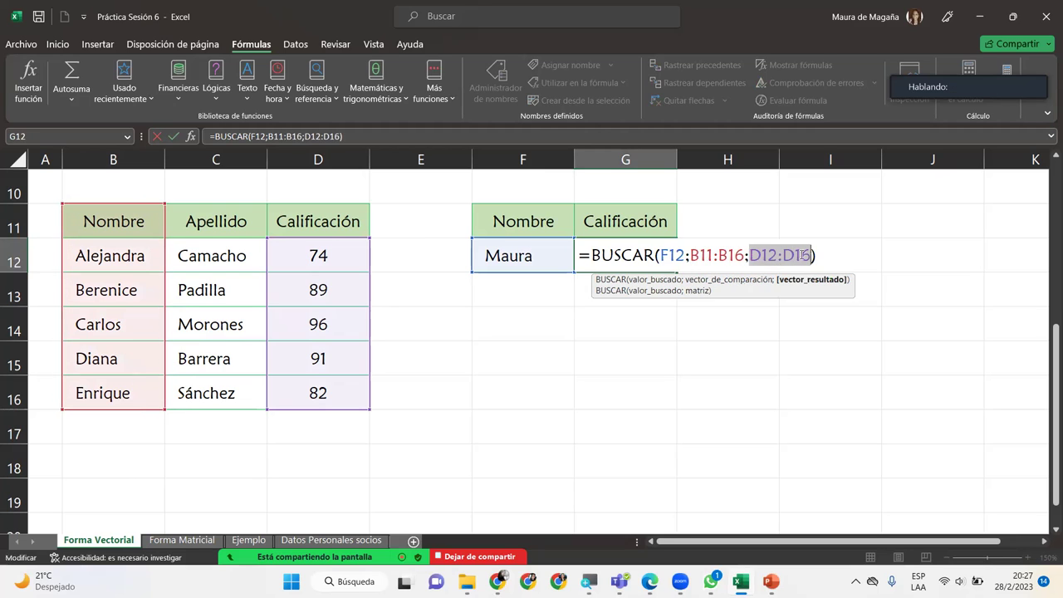
left_click_drag(285, 224, 300, 379)
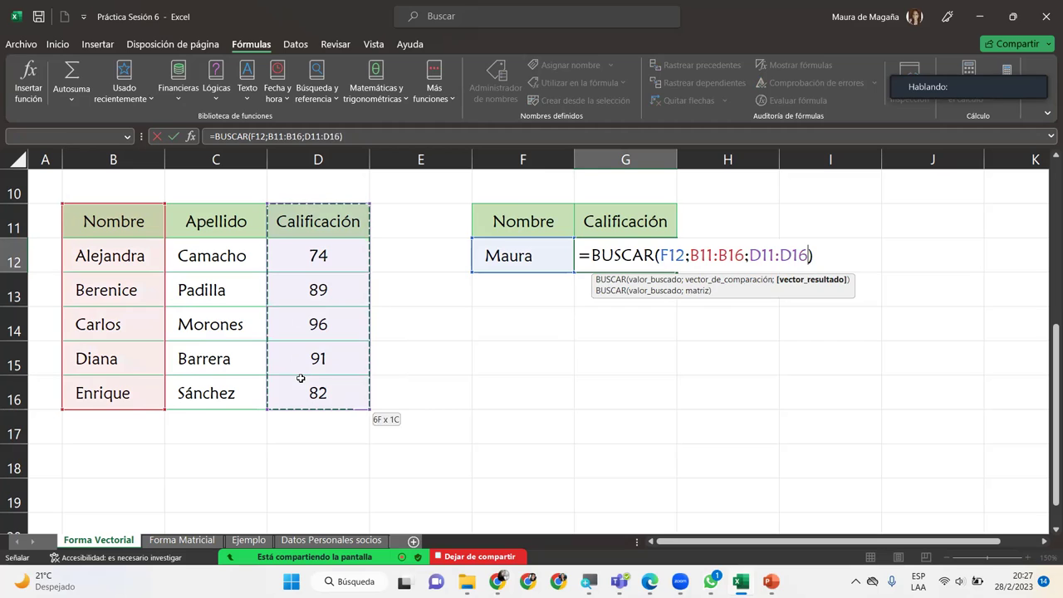
key("Return")
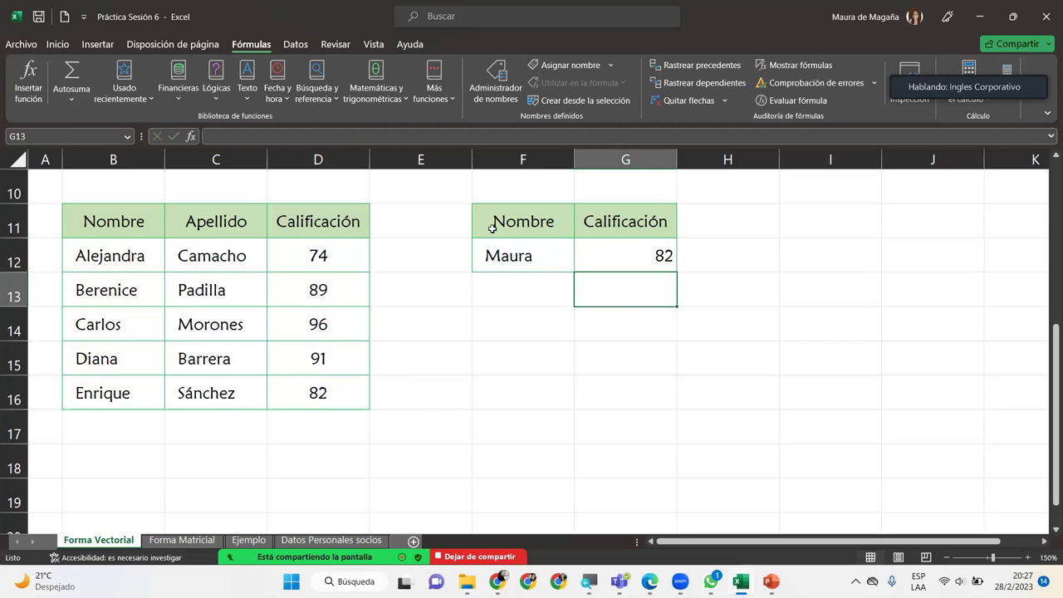
left_click(624, 243)
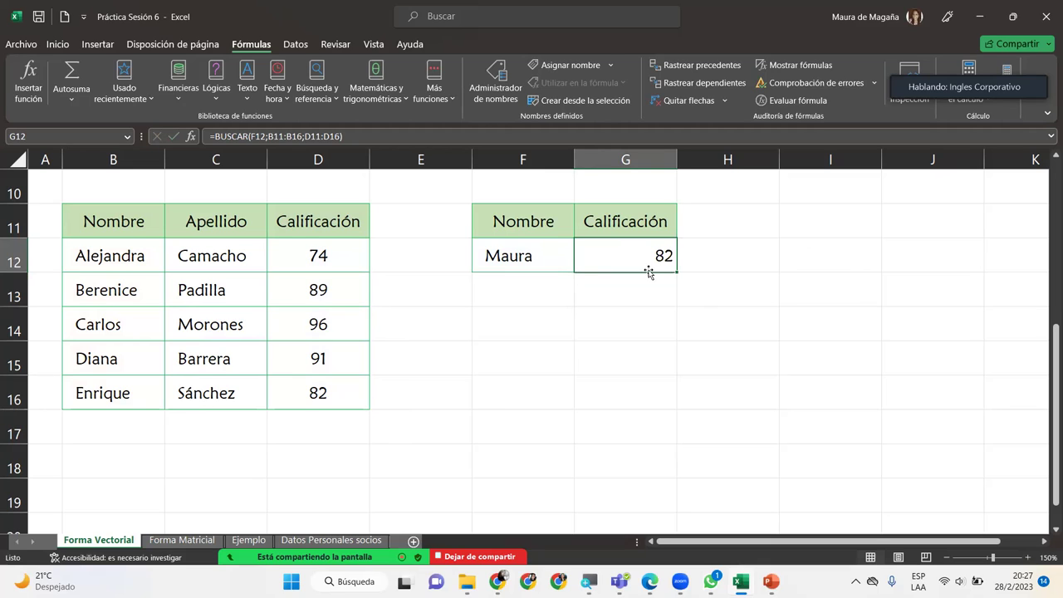
Enter two more lookup names in F12; the last one makes G12 return #N/D.
left_click(303, 394)
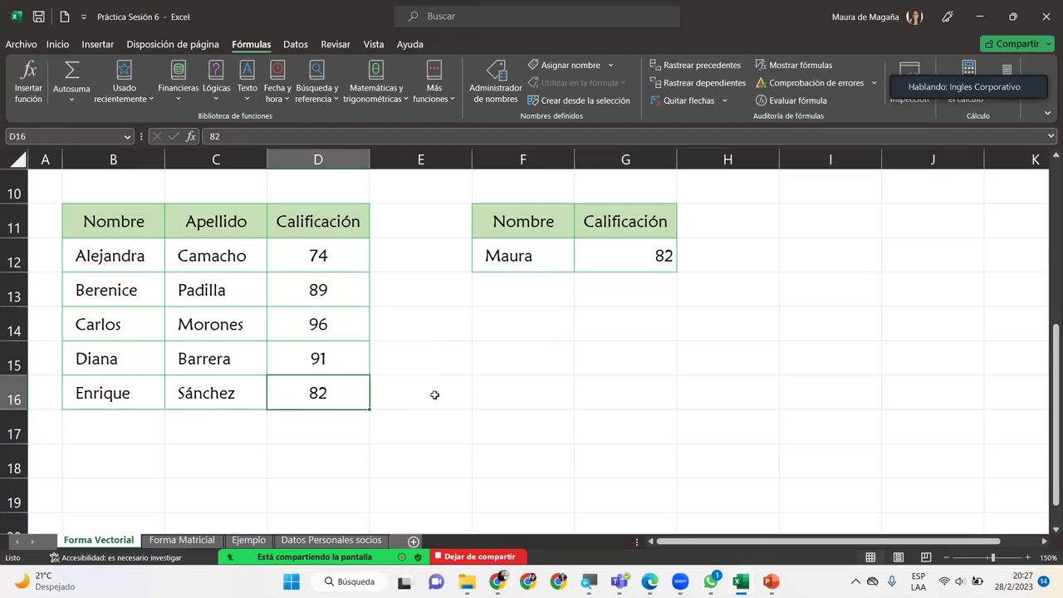
left_click(513, 266)
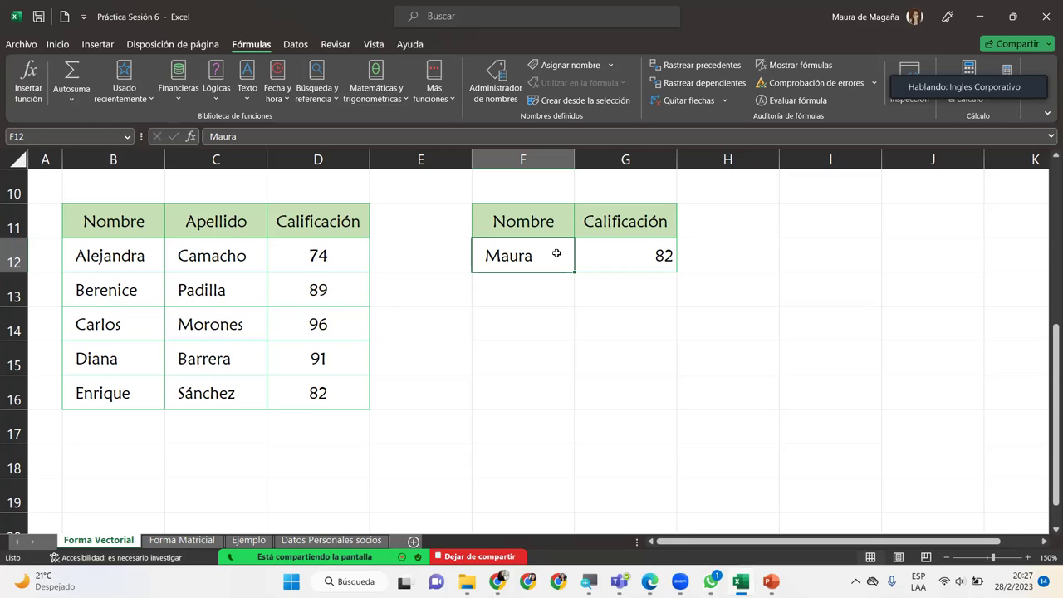
type("Caroli")
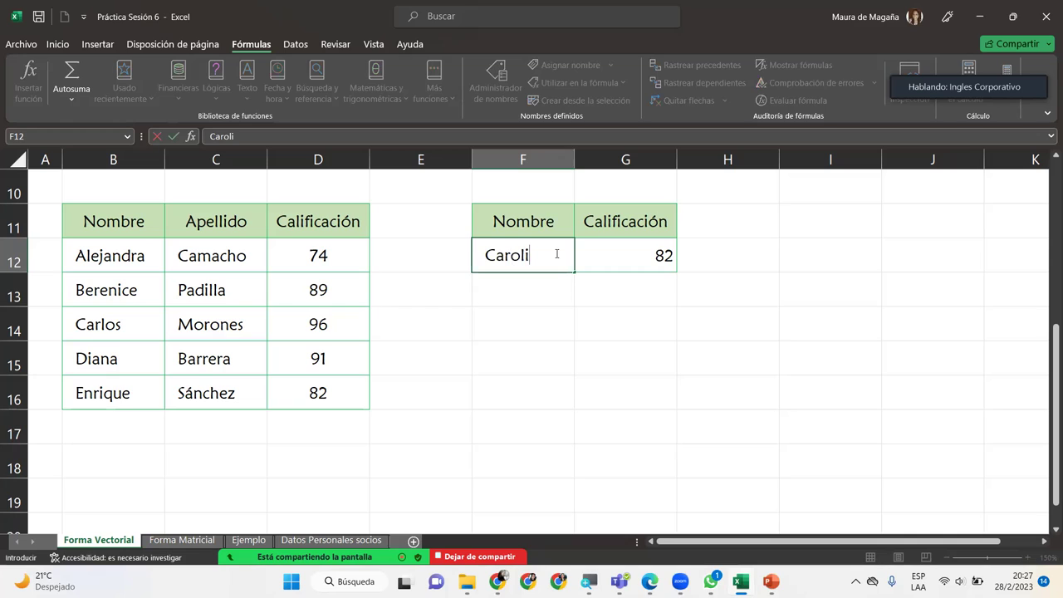
type("na")
key("Return")
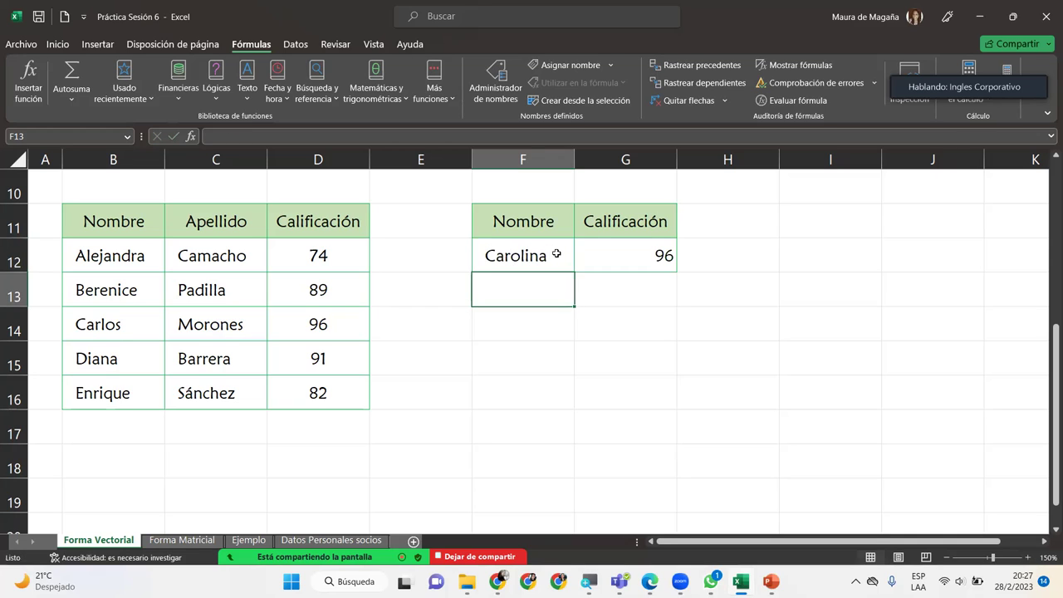
left_click(553, 255)
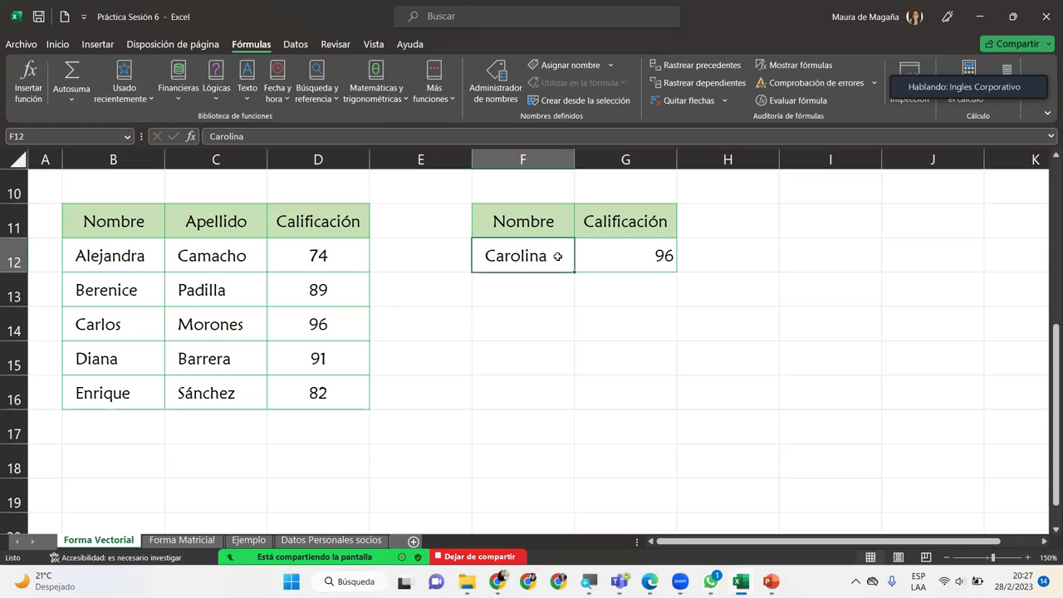
type("Alejandro")
key("Return")
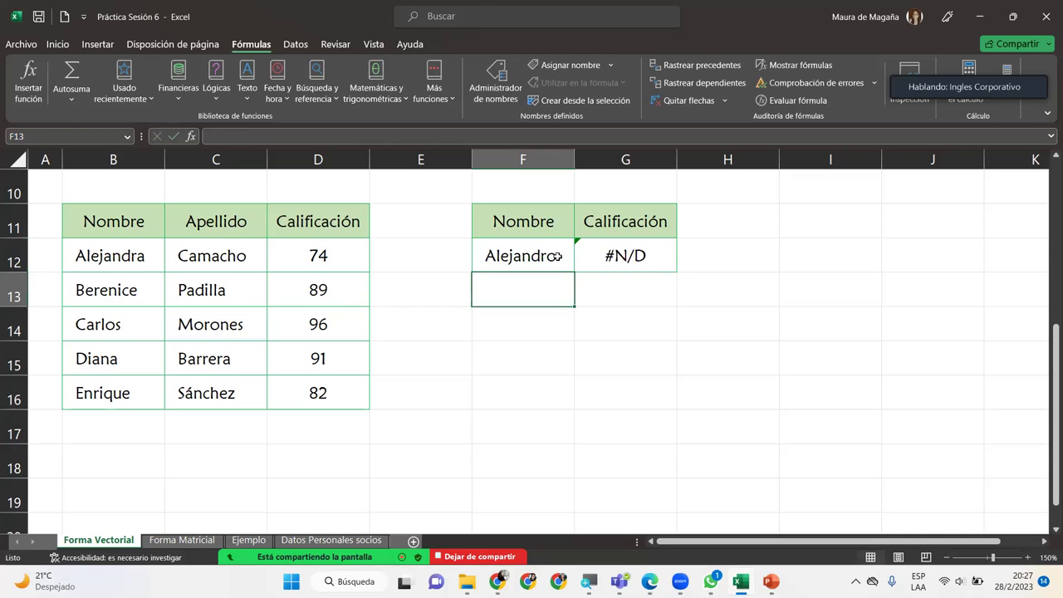
left_click(557, 256)
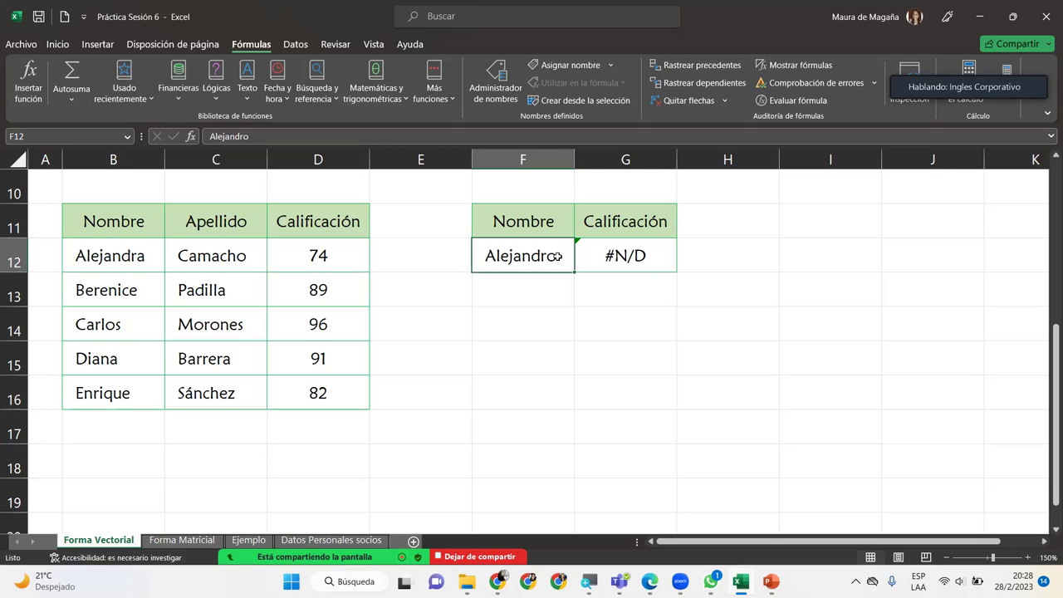
left_click(655, 256)
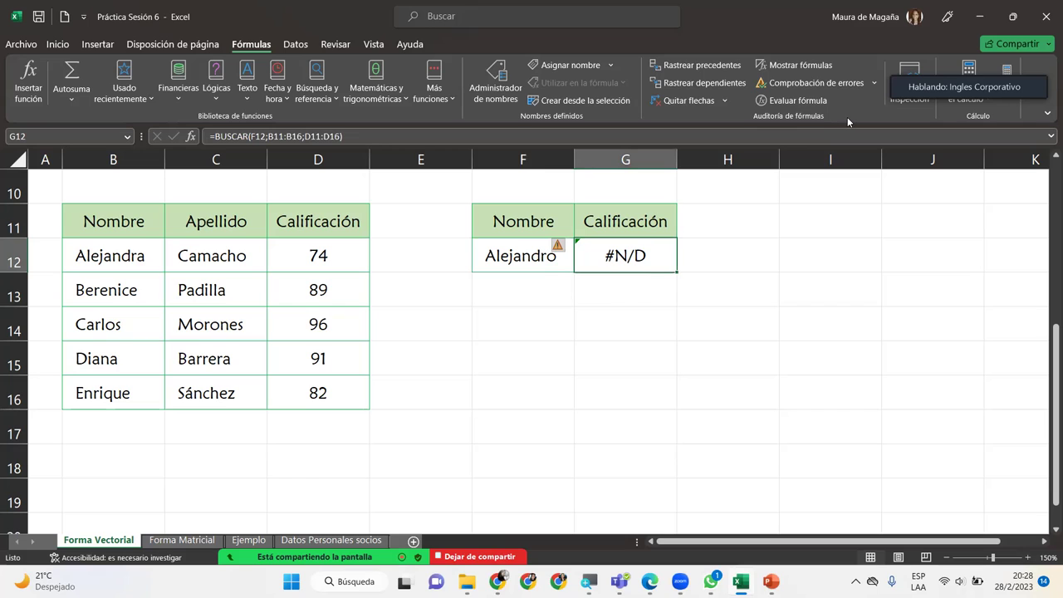
left_click(786, 100)
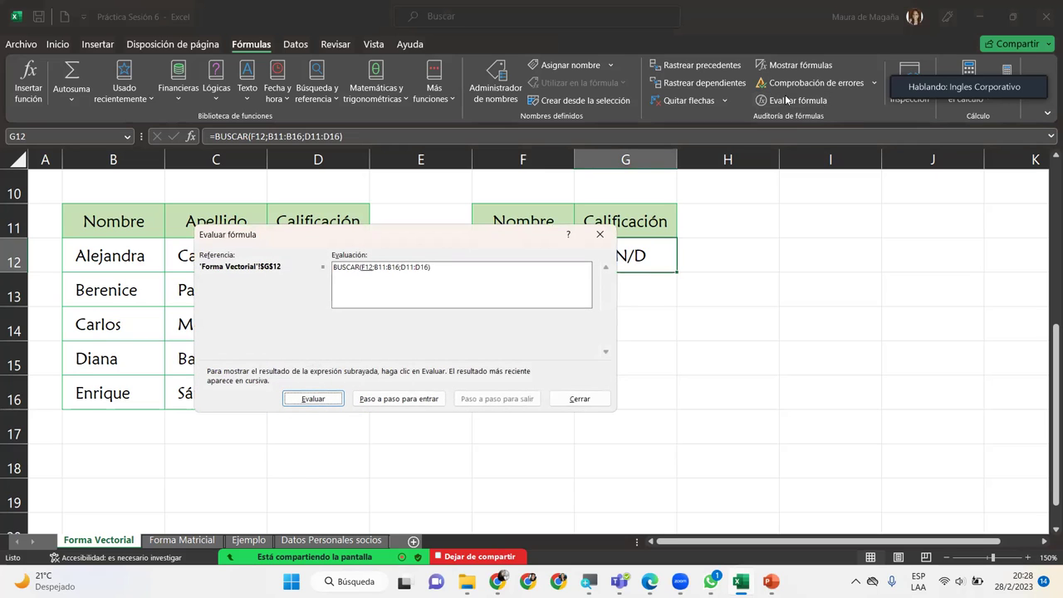
left_click(320, 402)
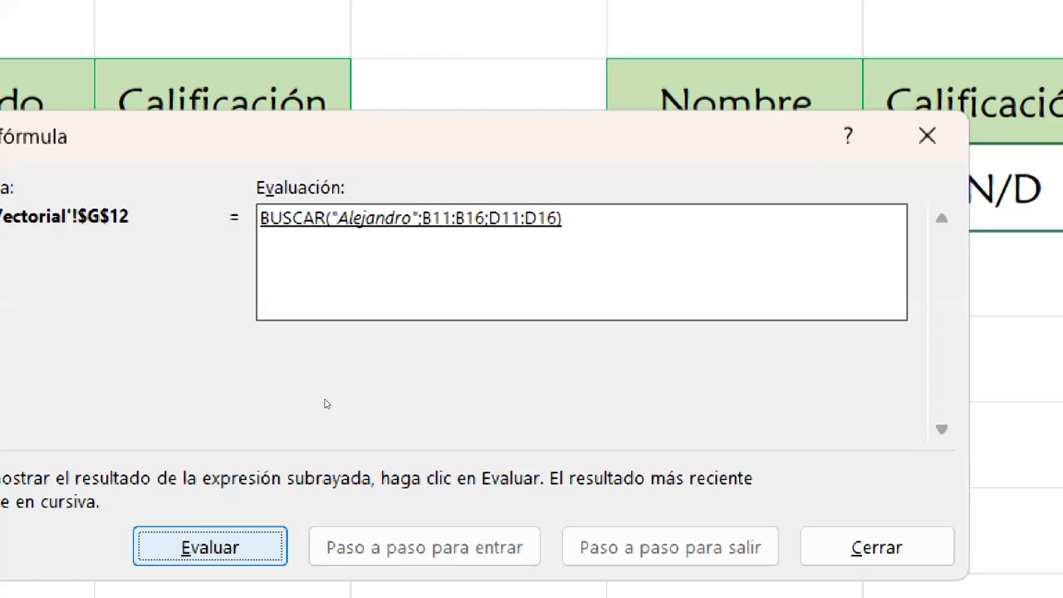
key("Return")
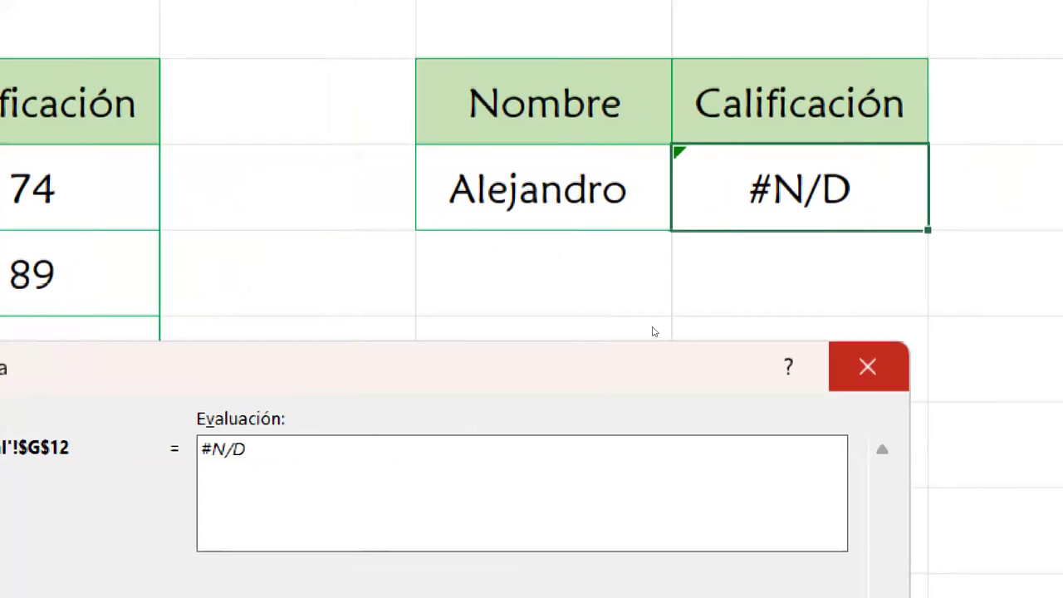
key("Escape")
key("Left")
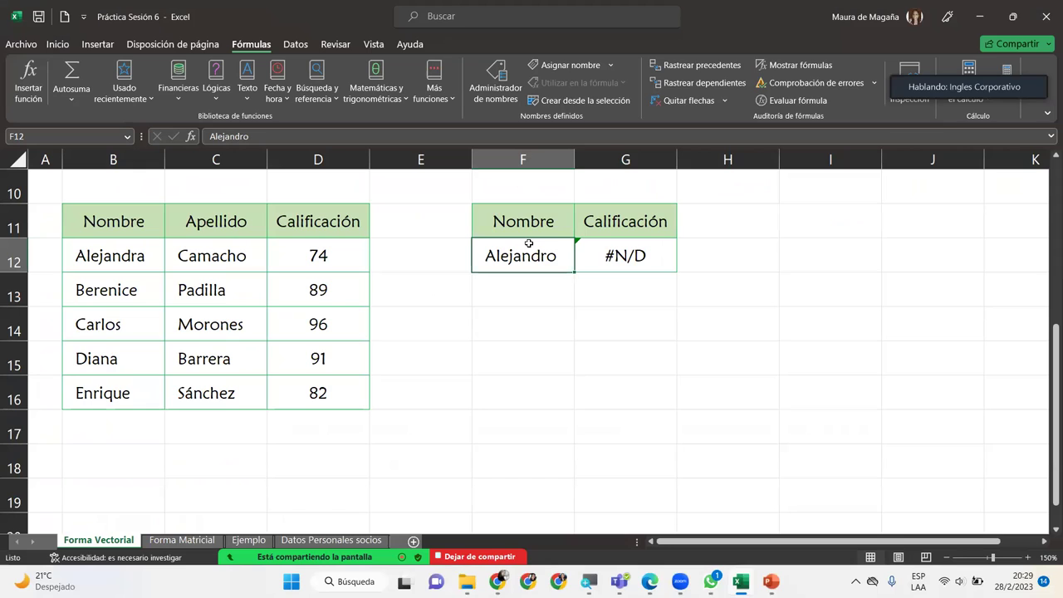
Enter a listed student's name in F12 so G12 shows a grade of 89.
type("Berenice")
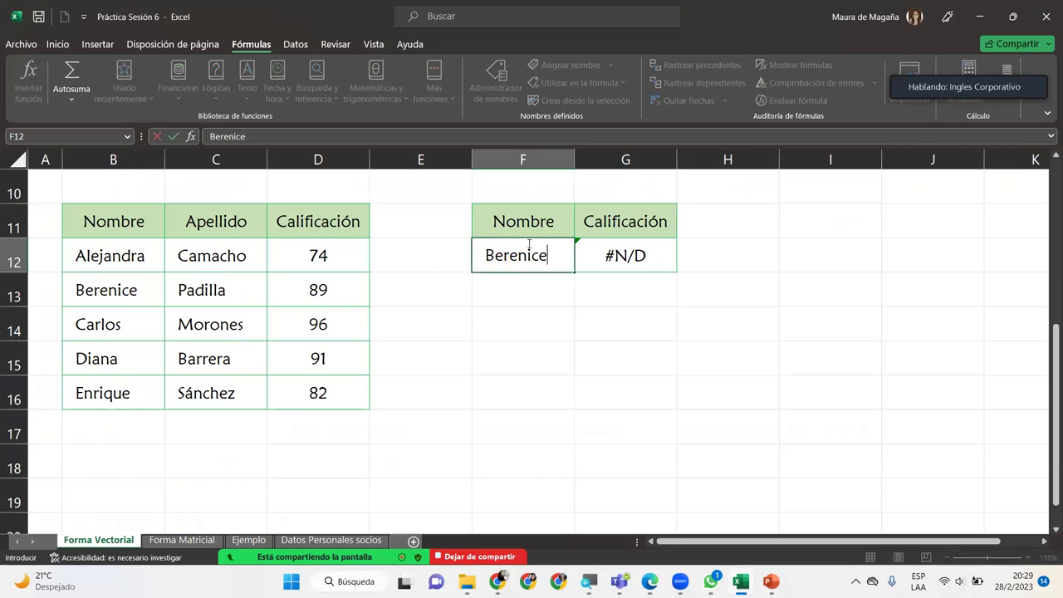
key("Return")
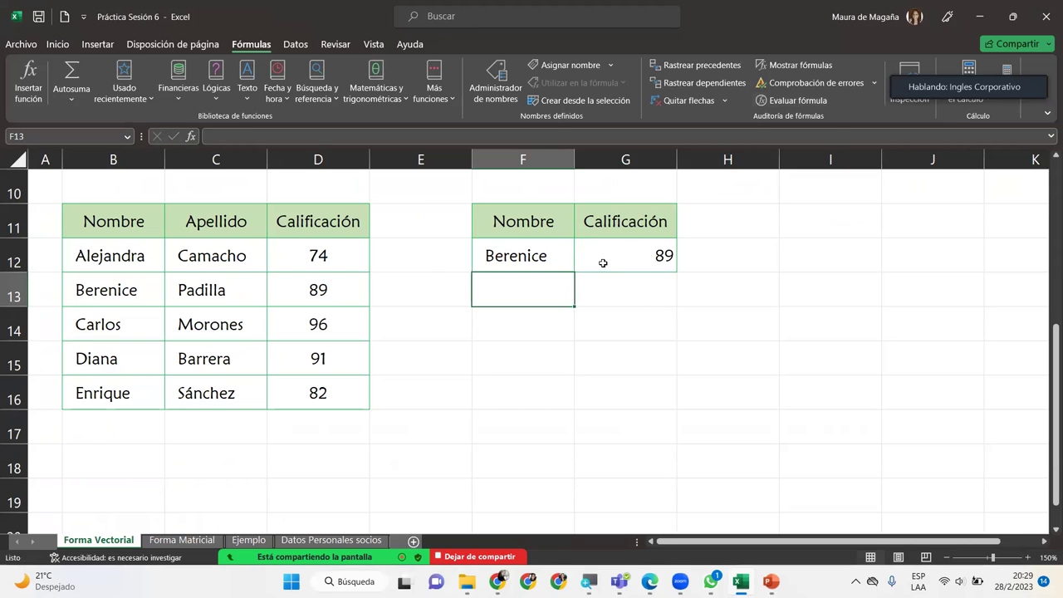
left_click(603, 263)
Step through the G12 lookup in Evaluar fórmula to confirm 89, then close it.
left_click(817, 106)
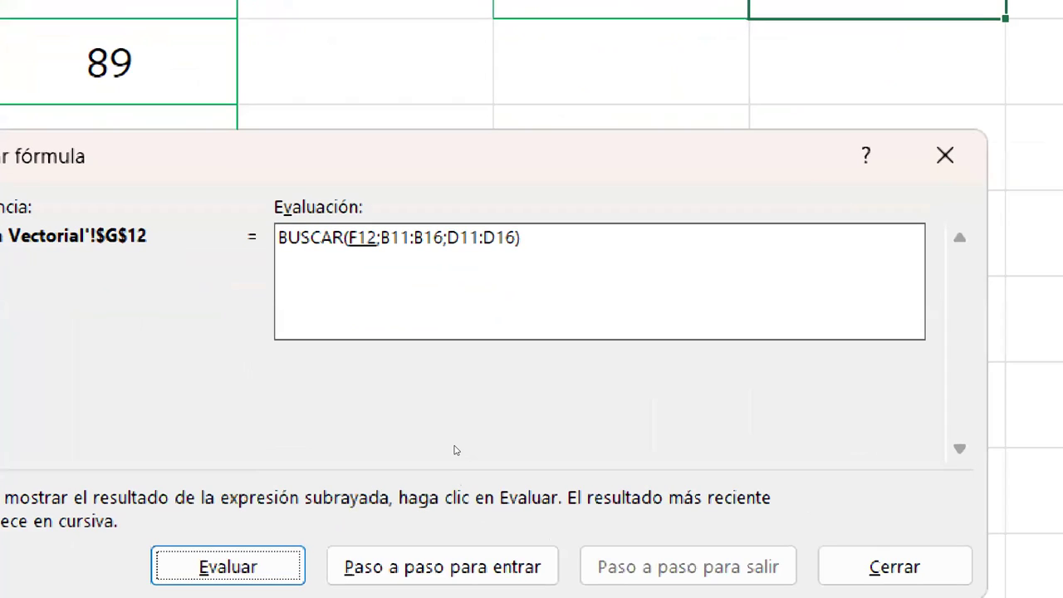
key("Return")
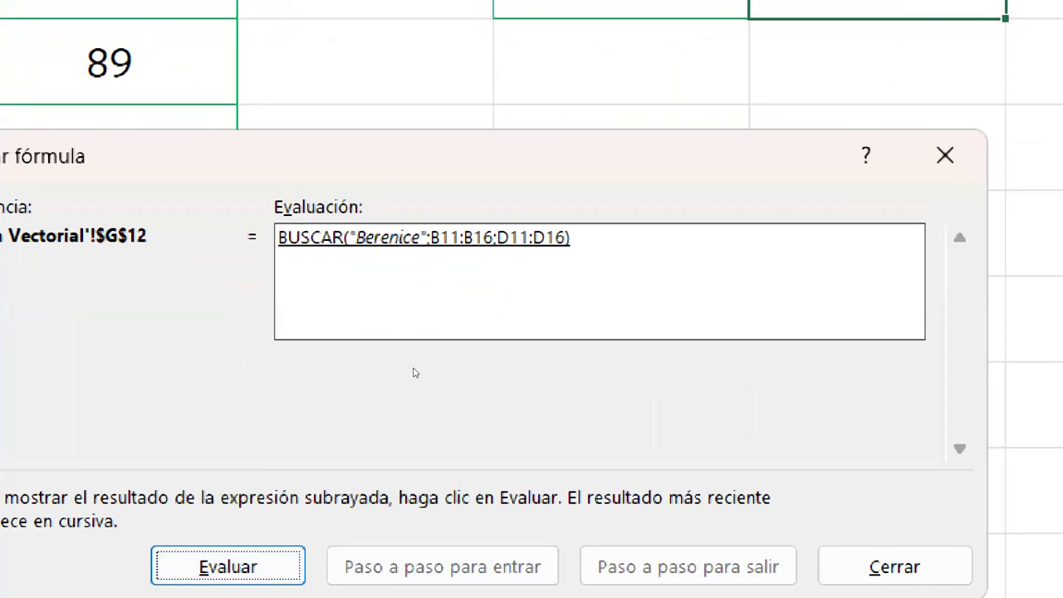
key("Return")
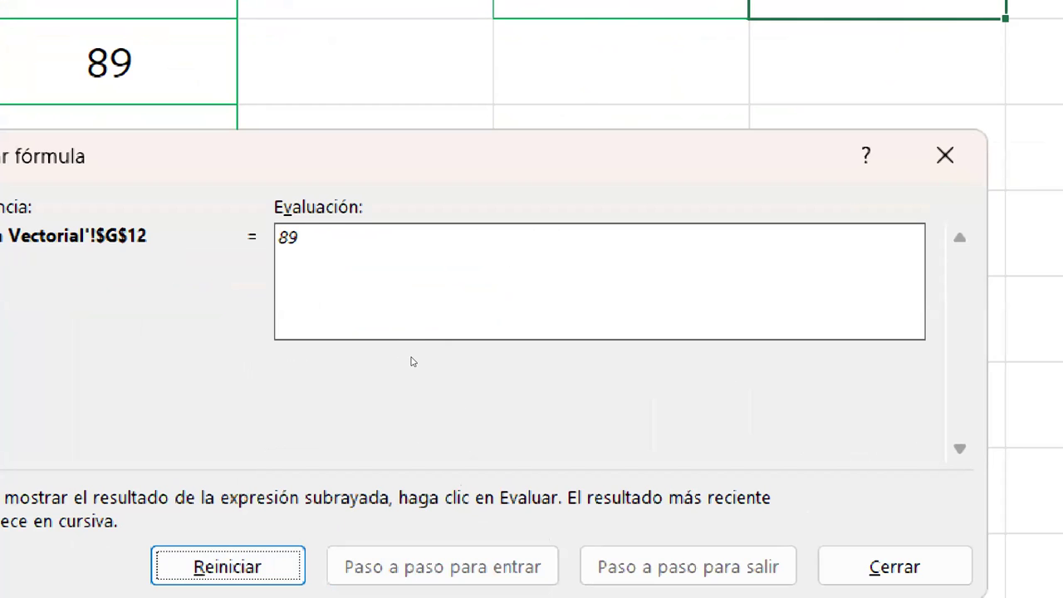
left_click(945, 156)
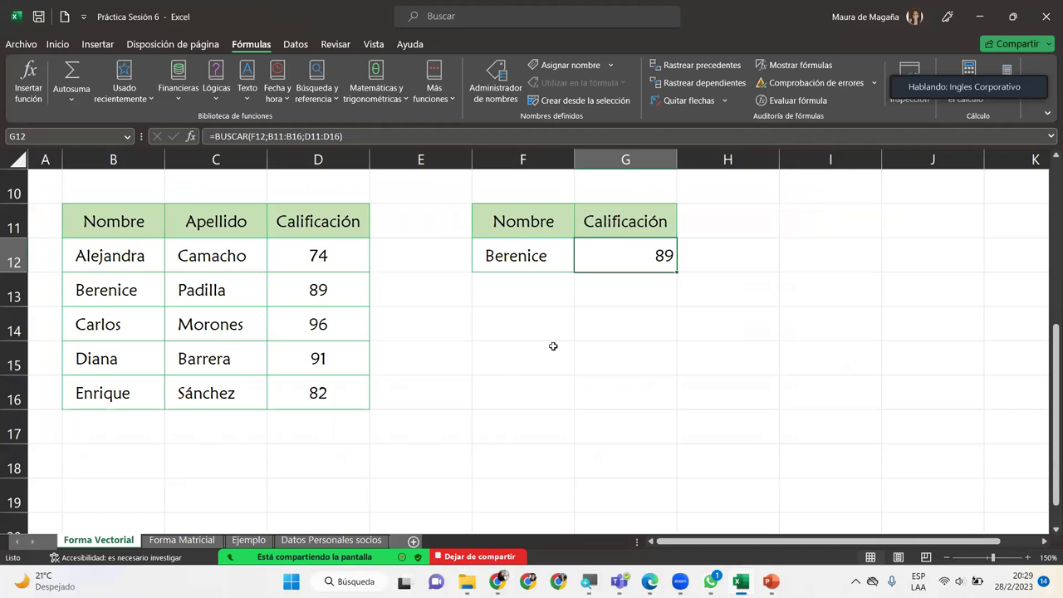
left_click(544, 294)
left_click(551, 260)
Compare the lookup name in F12 with the listed names and the BUSCAR formula in G12.
left_click(607, 254)
left_click(557, 259)
left_click(576, 254)
left_click(571, 255)
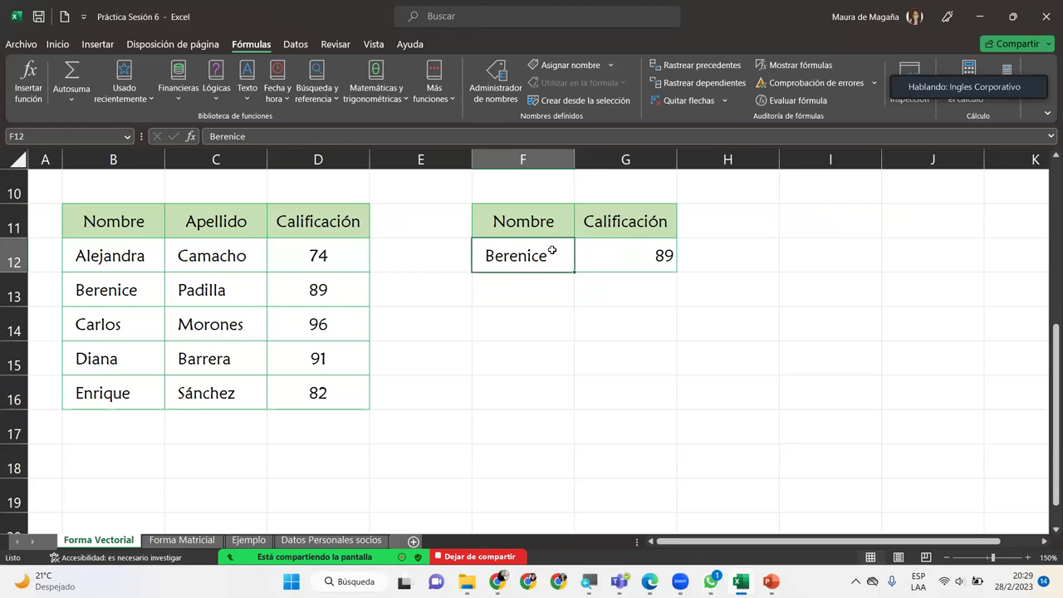
left_click(106, 259)
left_click_drag(162, 257, 195, 258)
left_click_drag(138, 286, 178, 293)
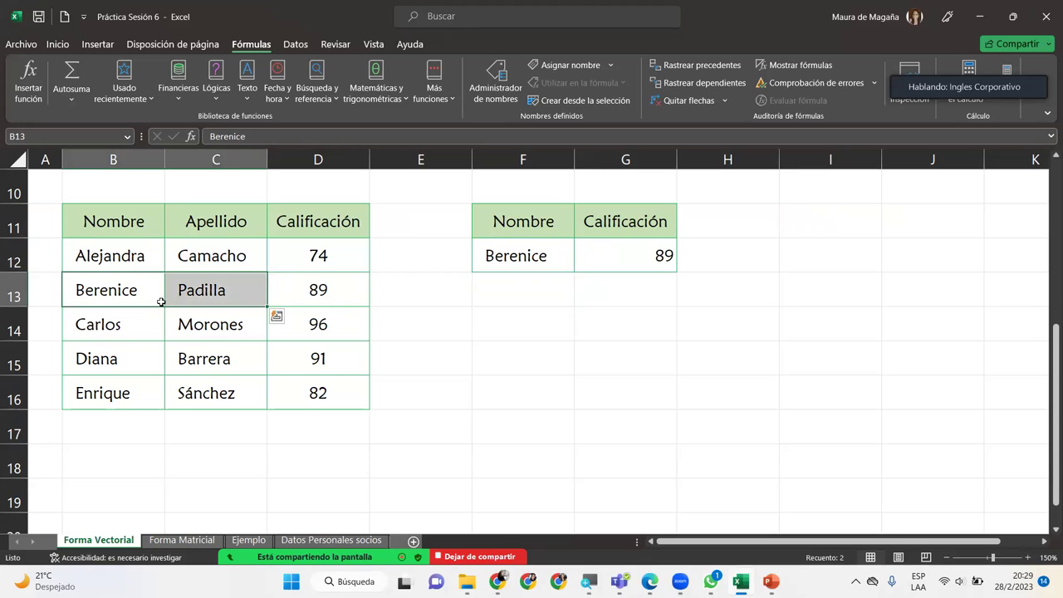
left_click_drag(137, 324, 194, 325)
left_click(128, 355)
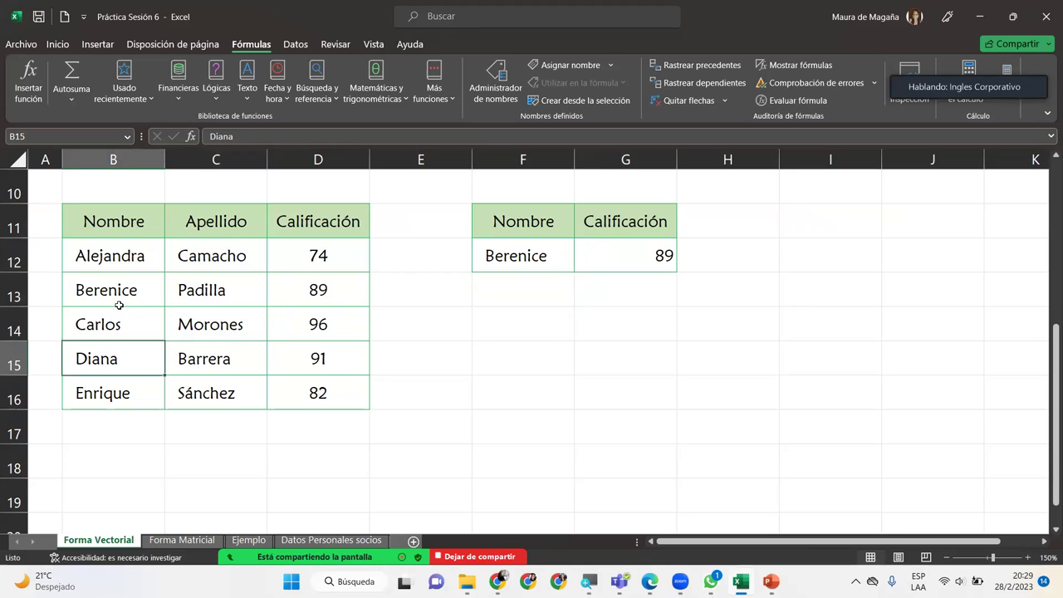
left_click(633, 259)
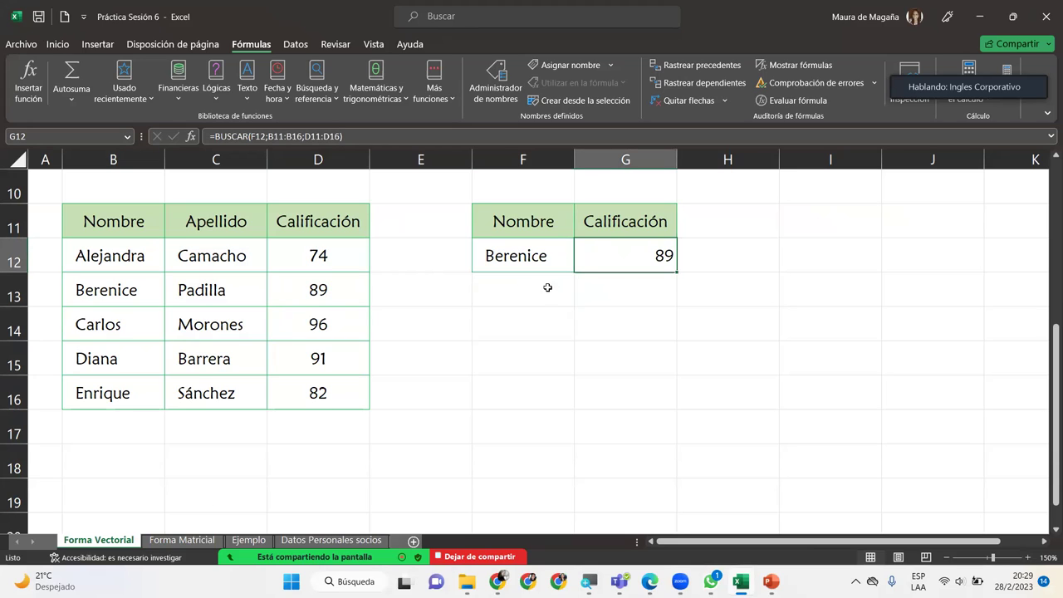
left_click(569, 264)
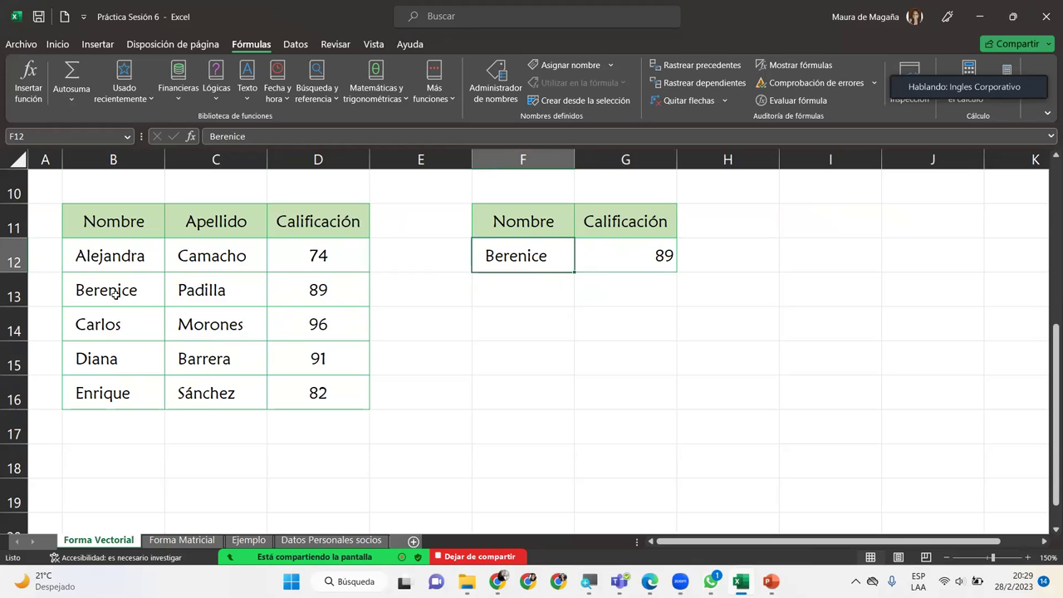
Replace the lookup name in F12 with another name from the table.
double_click(557, 253)
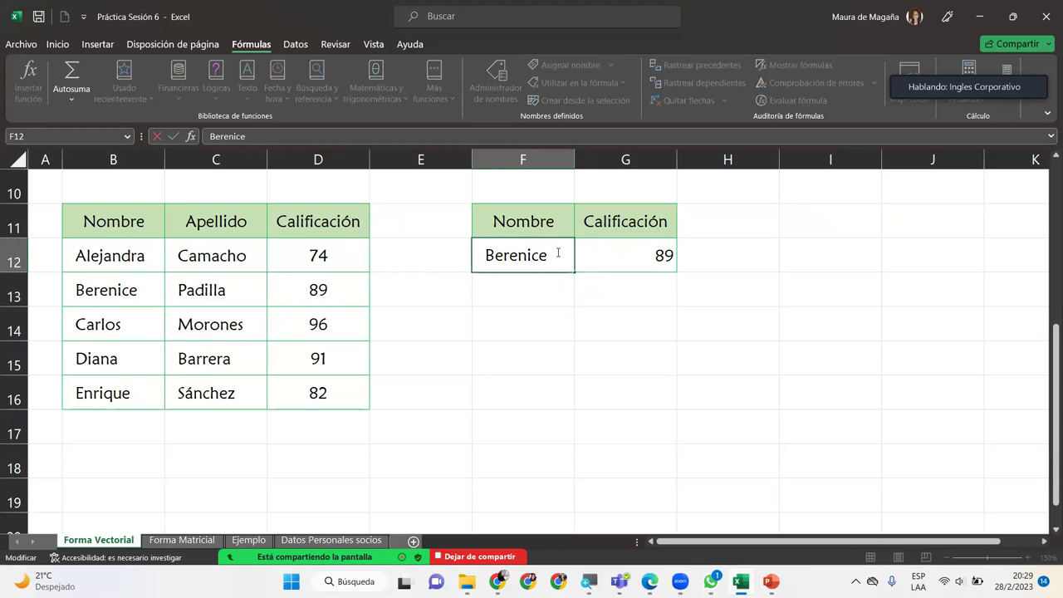
key("Return")
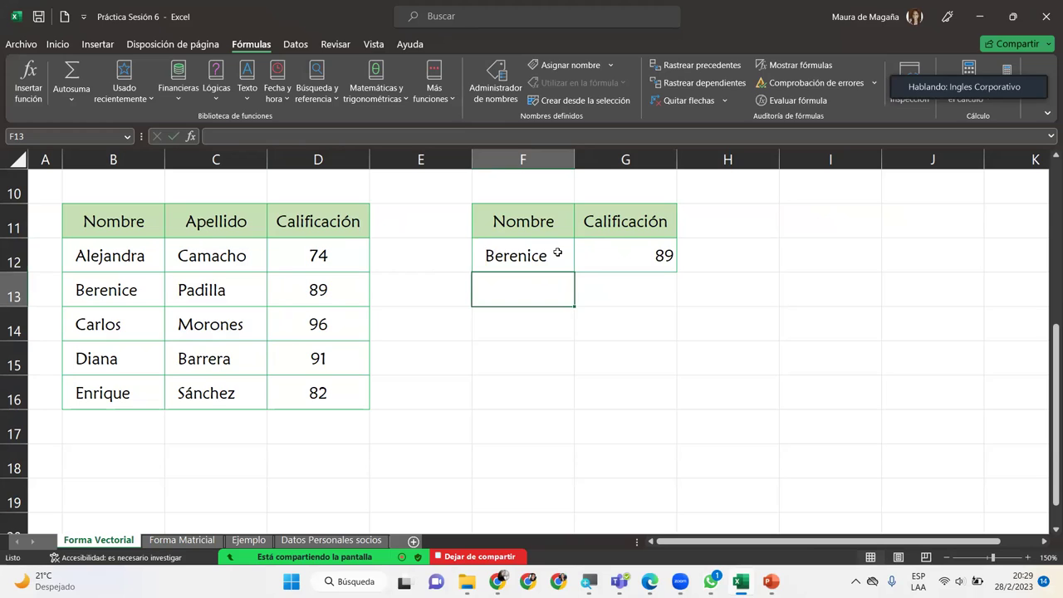
double_click(557, 252)
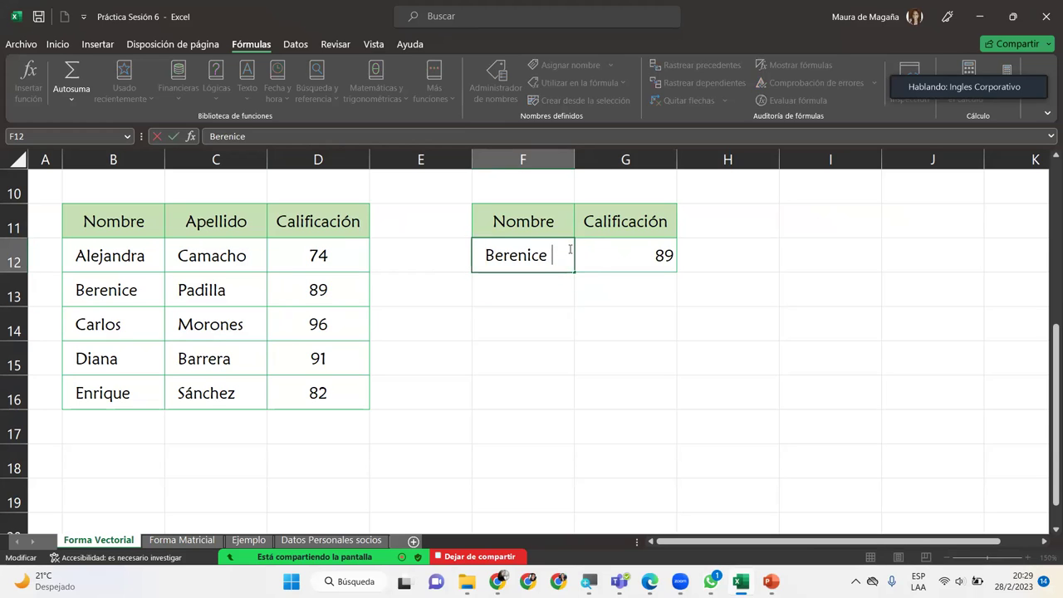
key("BackSpace")
key("BackSpace")
key("BackSpace")
key("BackSpace")
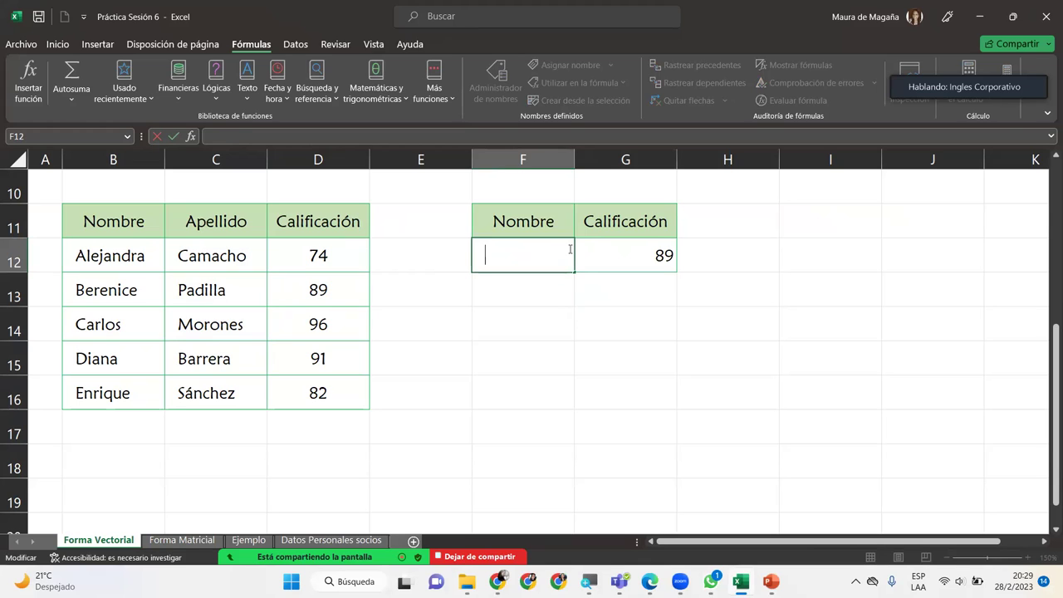
type("Fatima")
key("BackSpace")
type("ma")
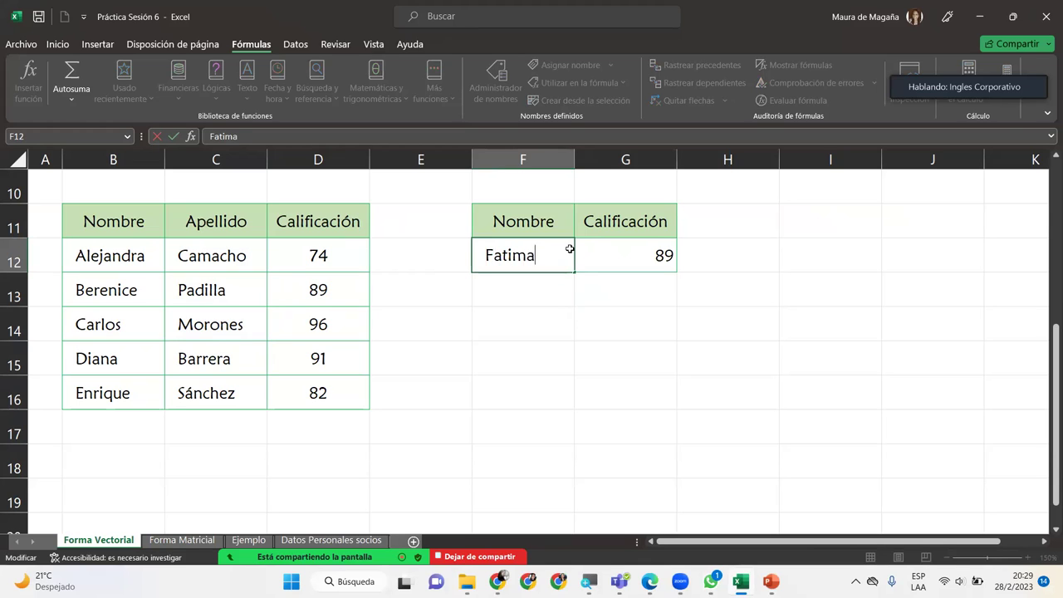
key("Return")
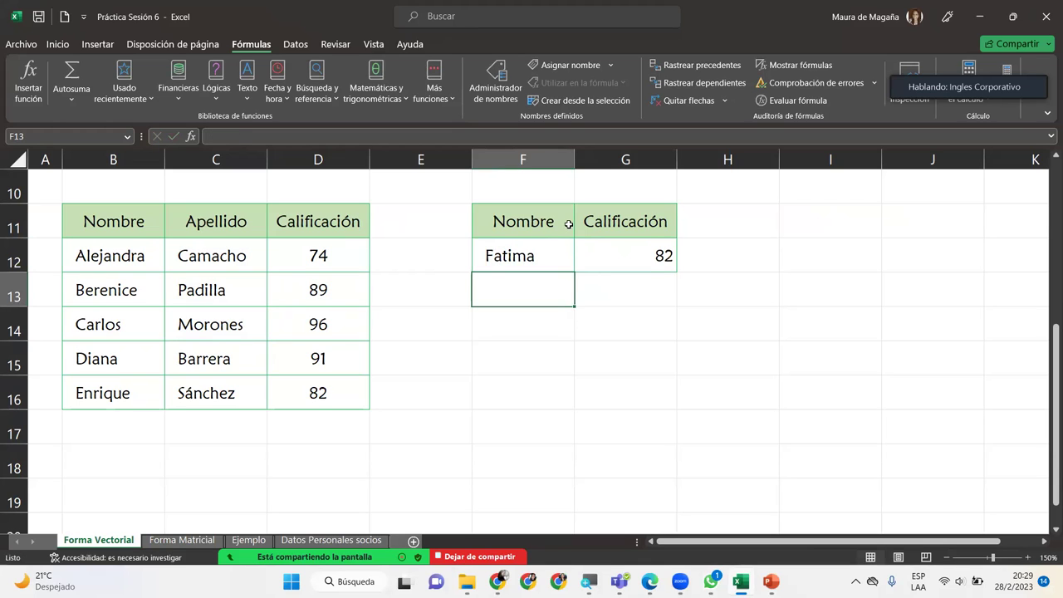
Enter another listed name in F12 so the G12 lookup returns a grade of 96.
left_click(106, 395)
left_click_drag(106, 396, 318, 393)
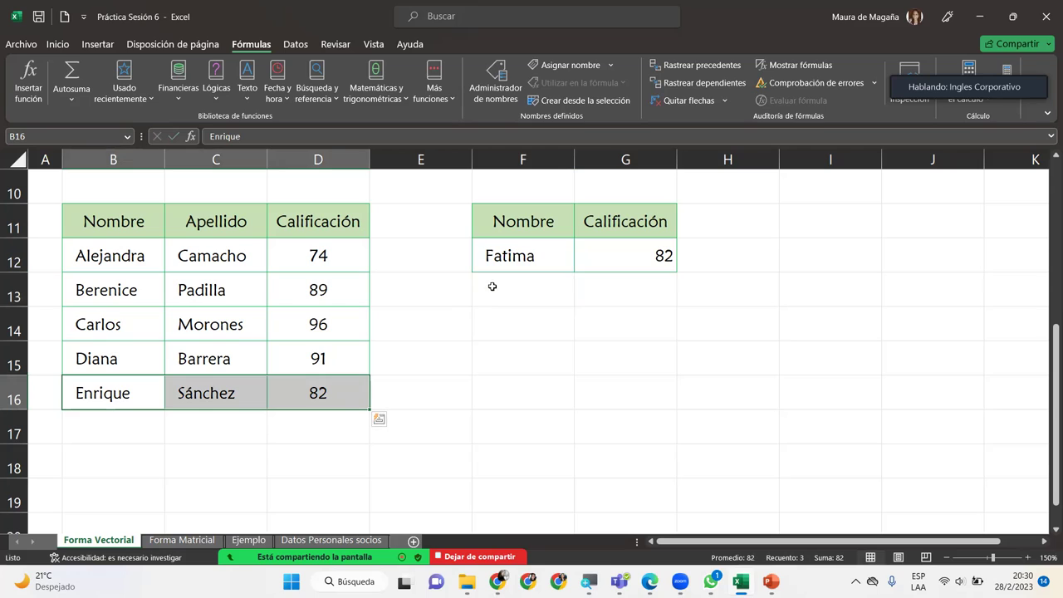
left_click(520, 260)
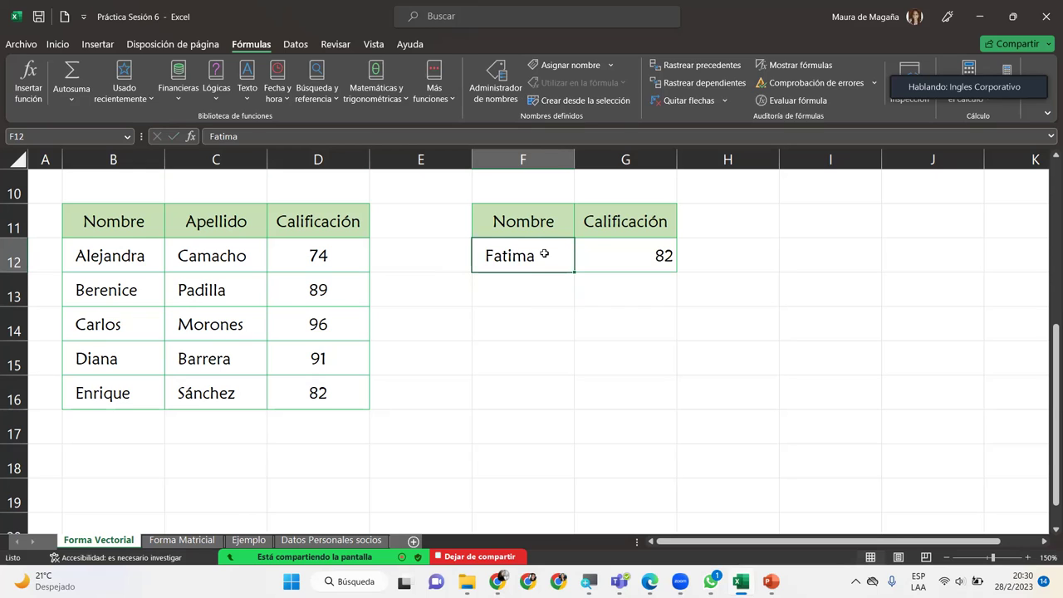
type("Carlos")
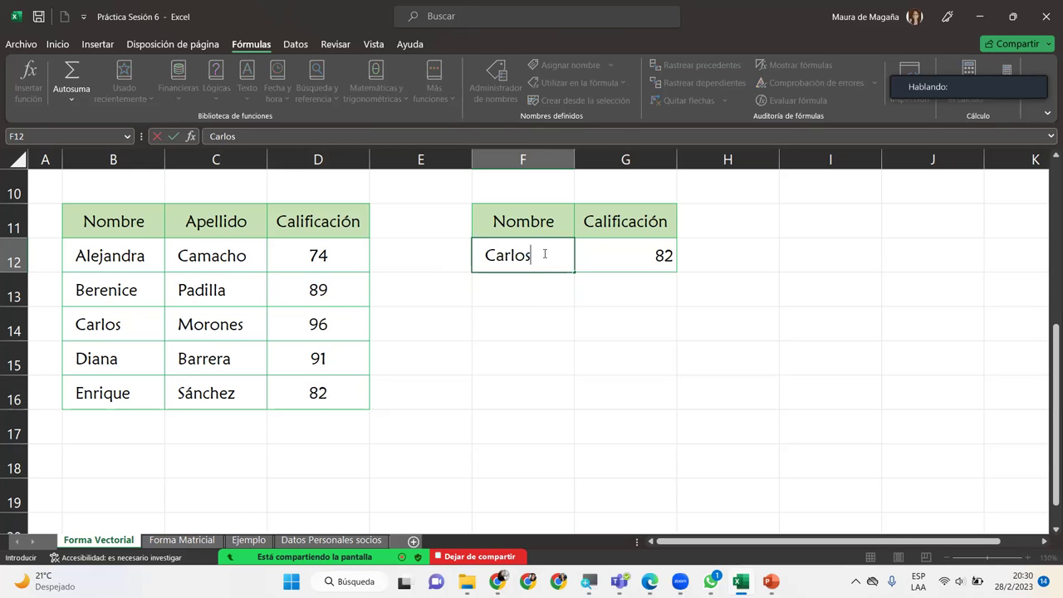
key("Return")
left_click(565, 254)
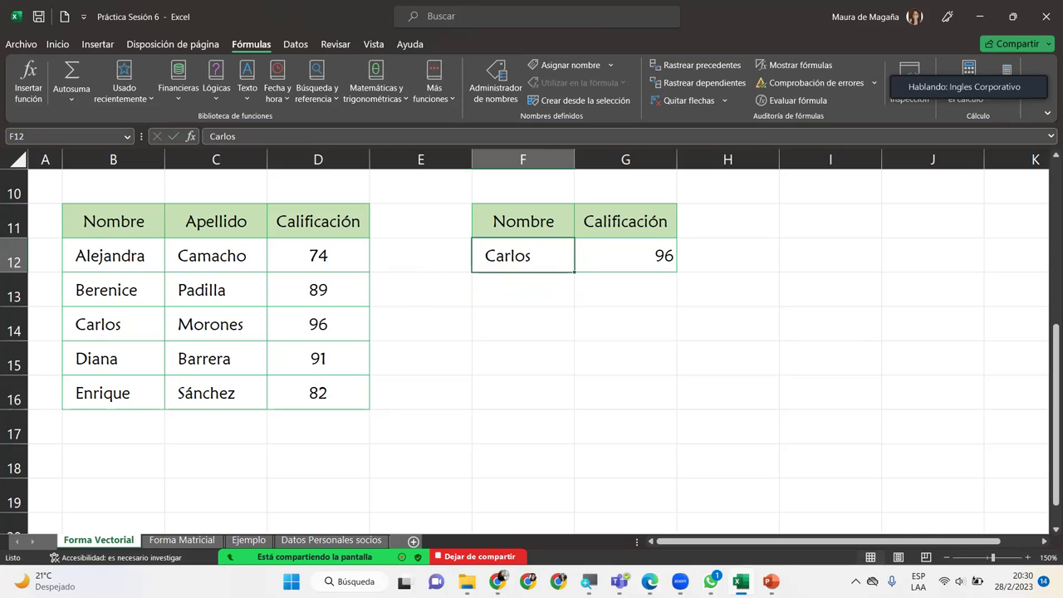
mouse_move(770, 581)
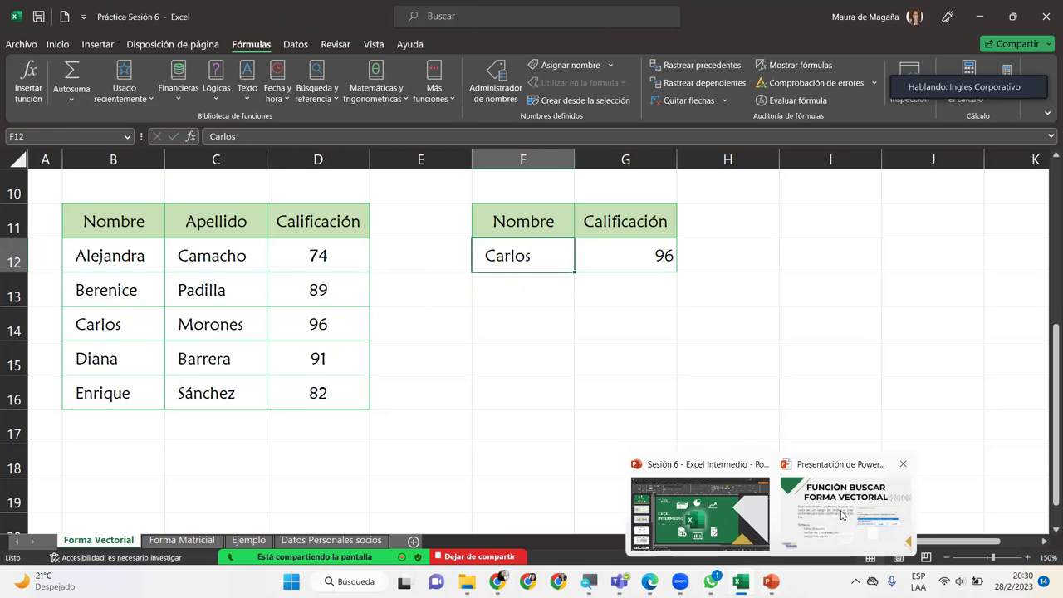
left_click(913, 498)
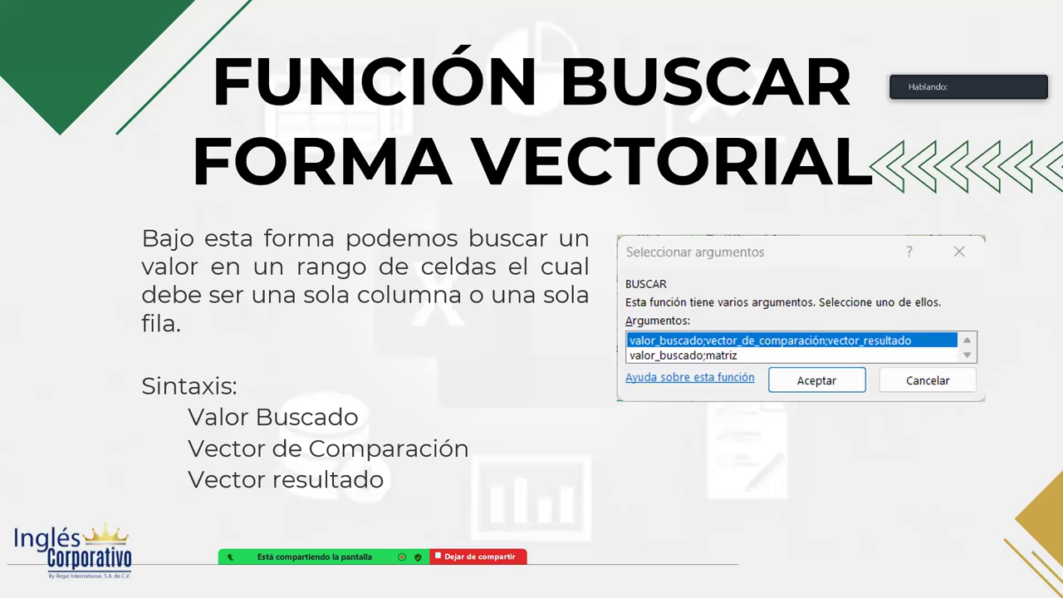
left_click(1017, 352)
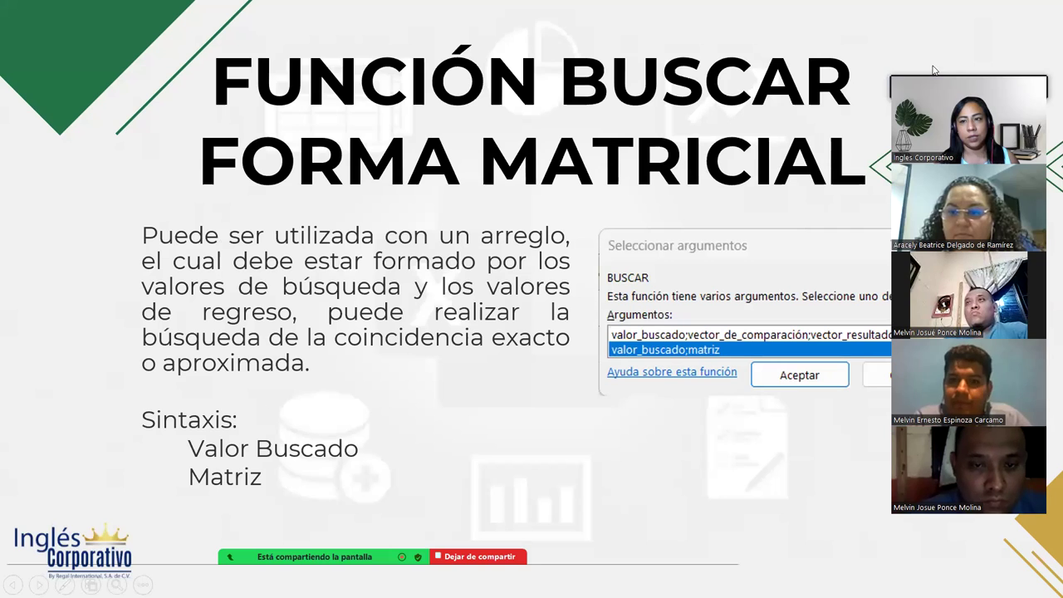
mouse_move(932, 69)
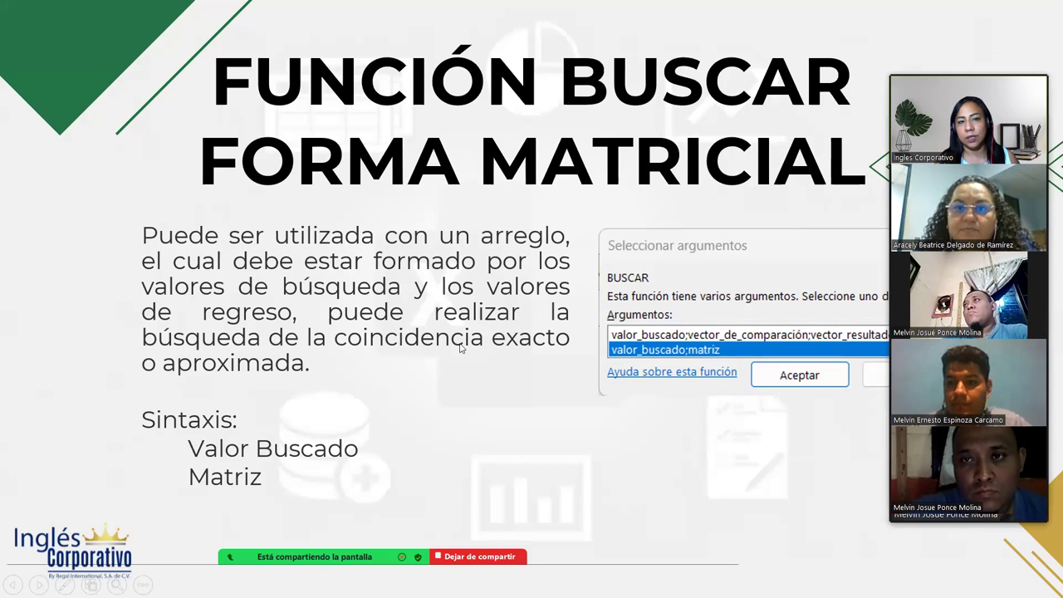
key("Right")
key("Left")
key("Left")
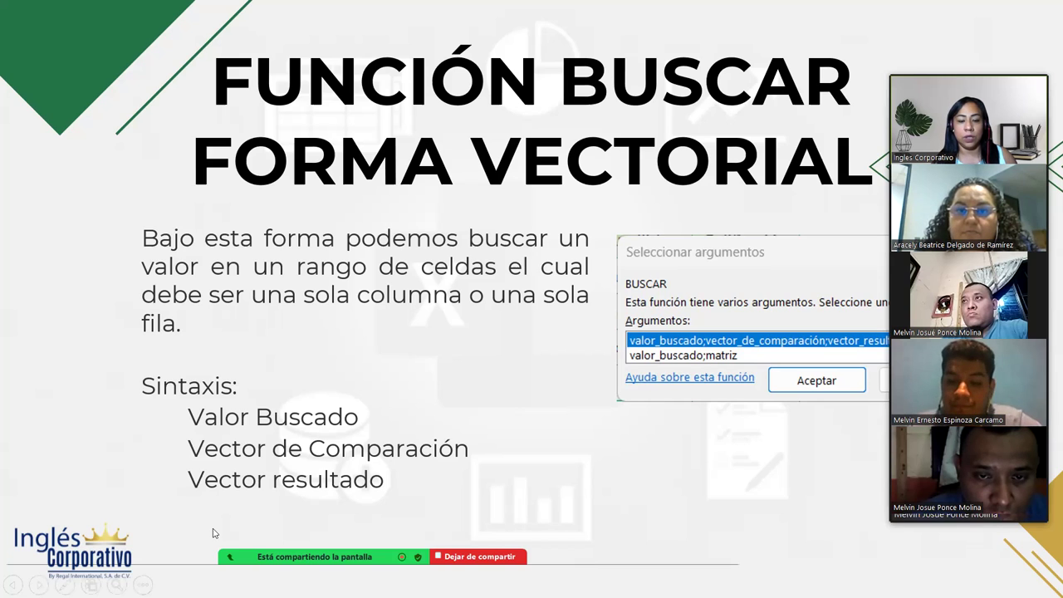
Review =BUSCAR(F12;B11:B16;D11:D16) in G12, then return to the Forma Vectorial slide.
key("alt+Tab")
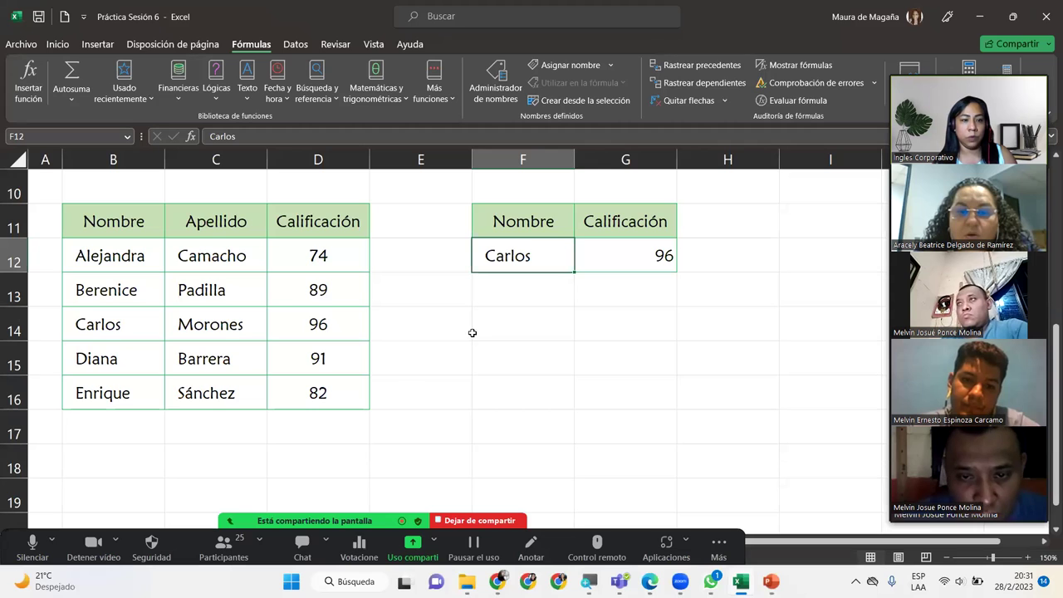
left_click(586, 252)
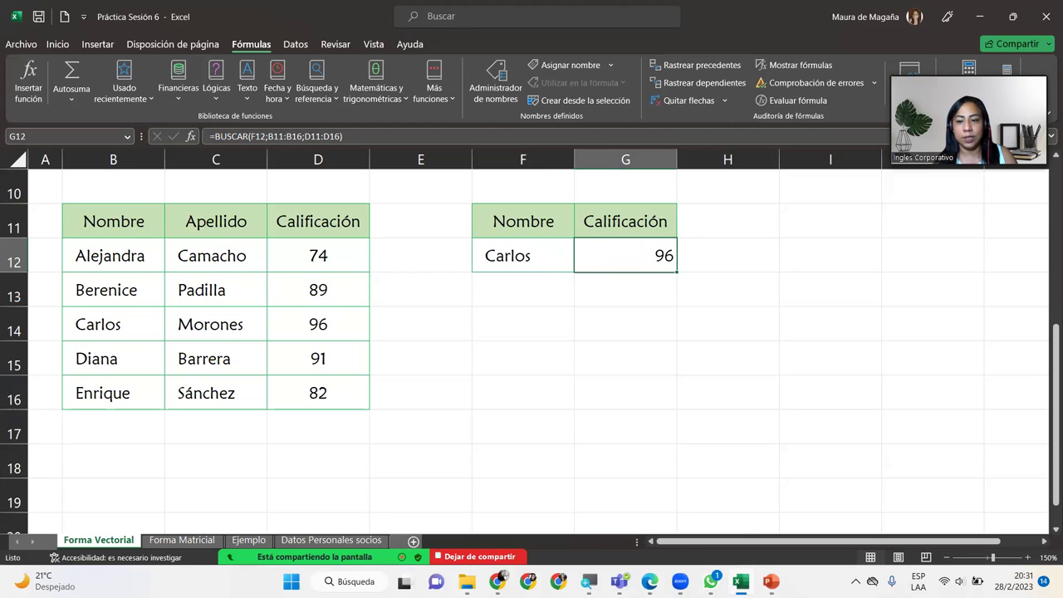
key("alt+Tab")
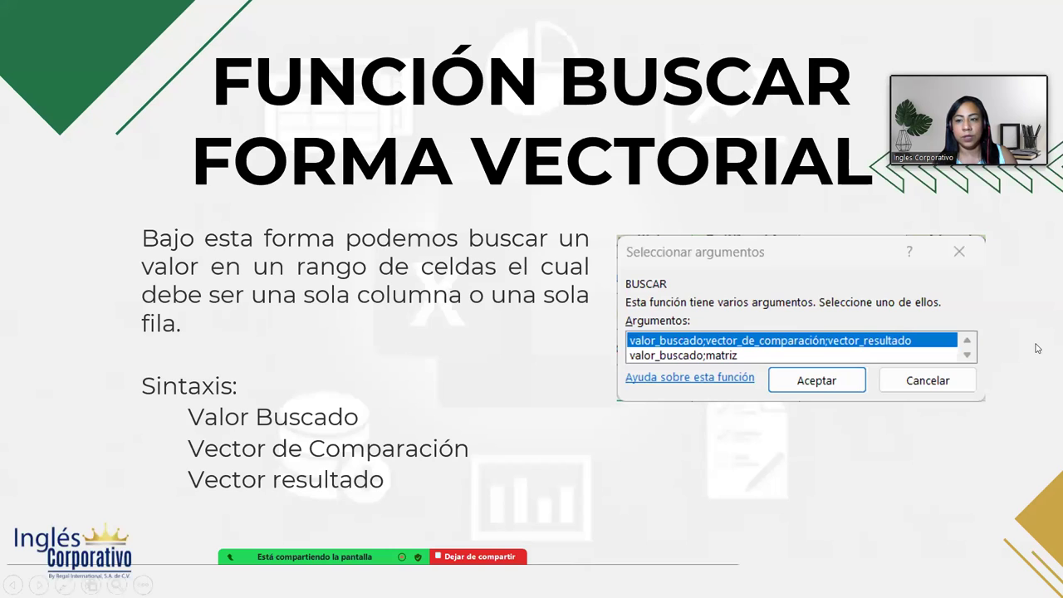
Advance the slideshow to the Forma Matricial slide and bring up the Windows Start menu.
left_click(1039, 346)
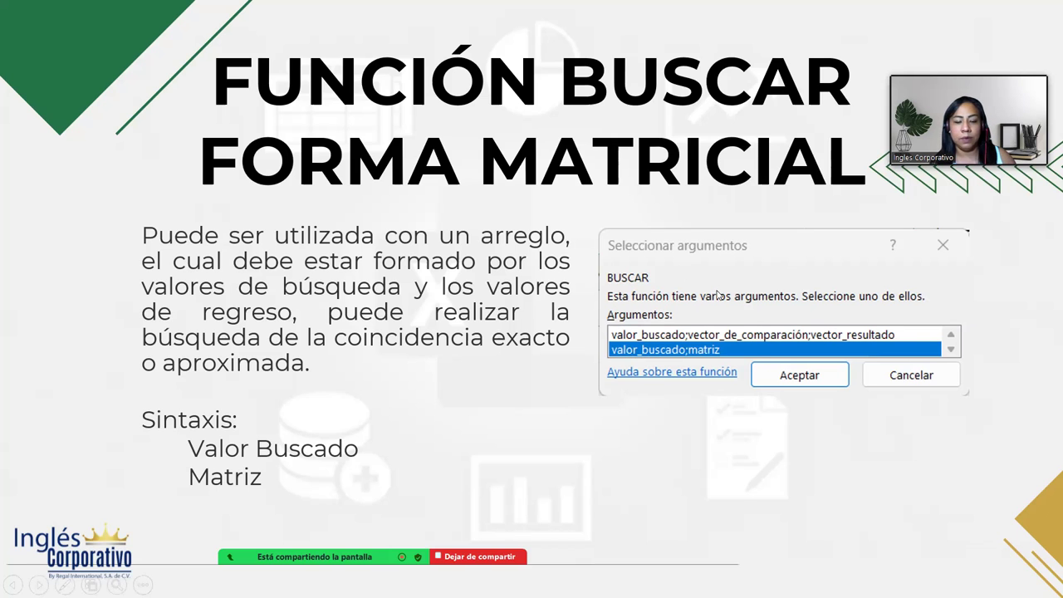
key("super")
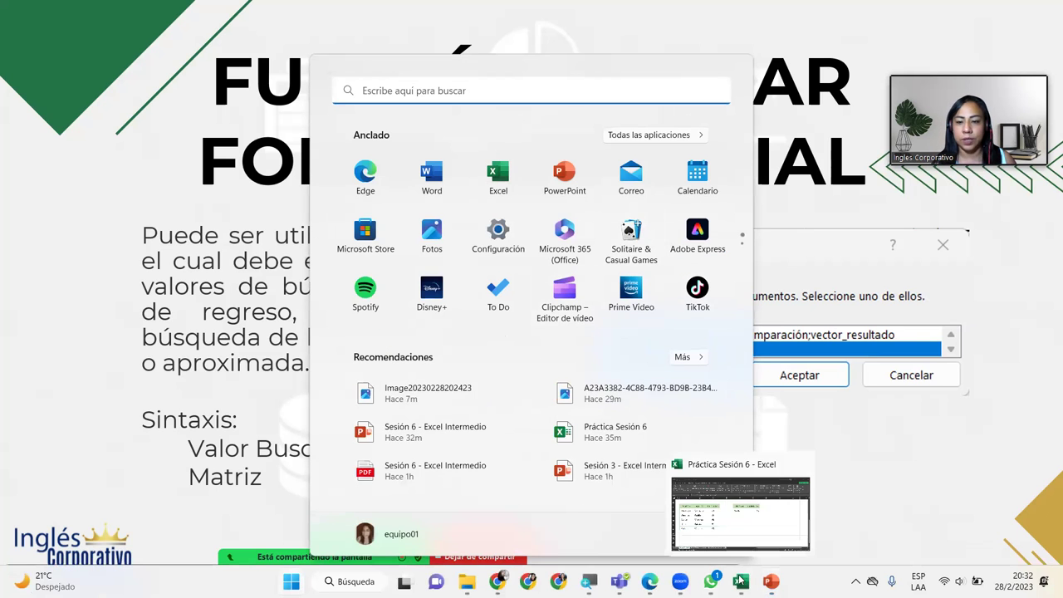
Show the Forma Matricial sheet in Excel and zoom it to 170%.
left_click(740, 582)
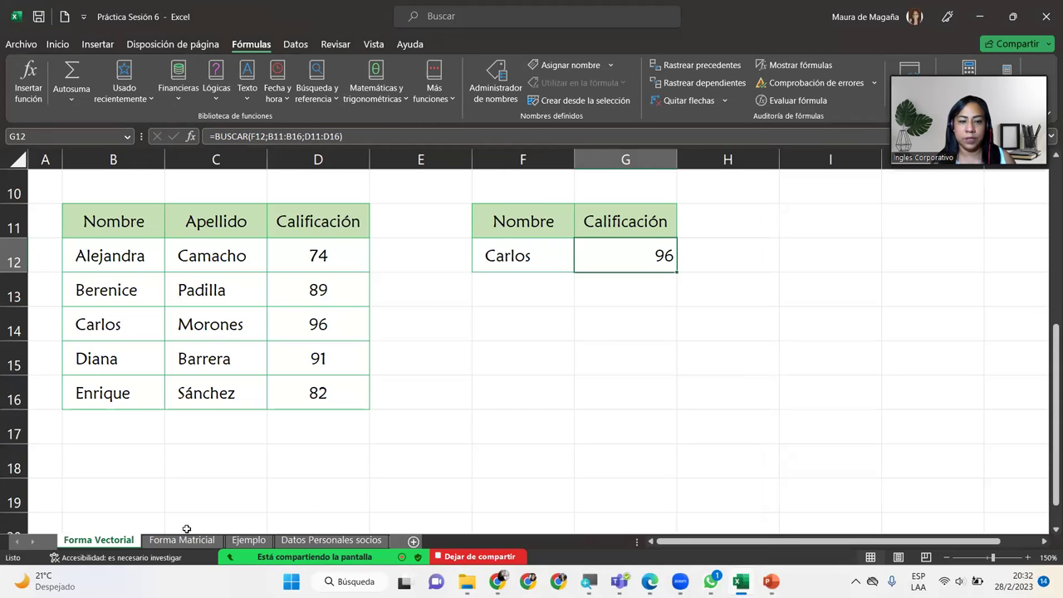
left_click(184, 541)
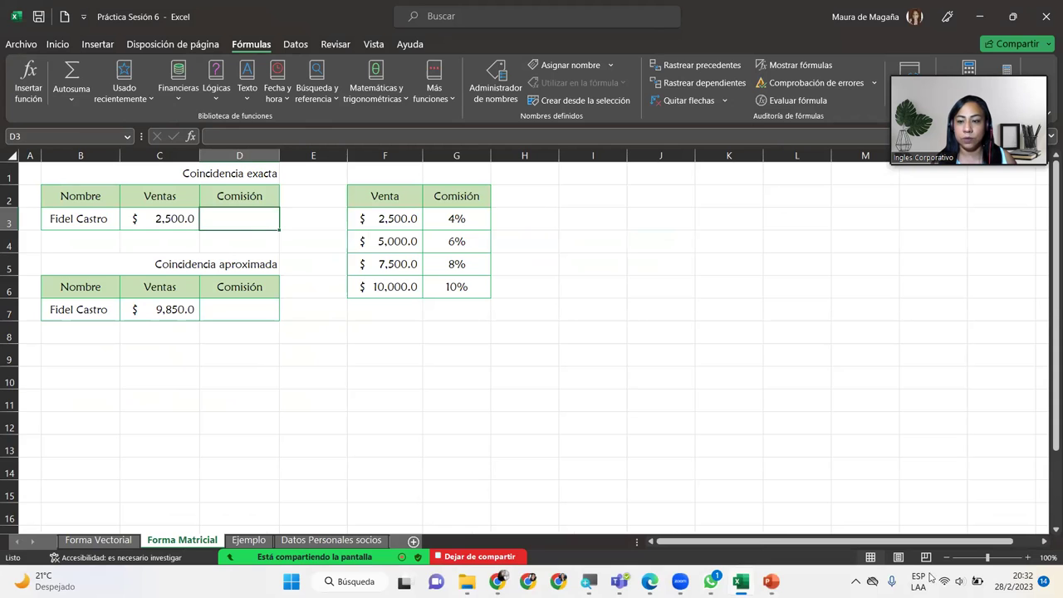
left_click(1028, 557)
left_click(1028, 557)
left_click(1029, 557)
left_click(1029, 557)
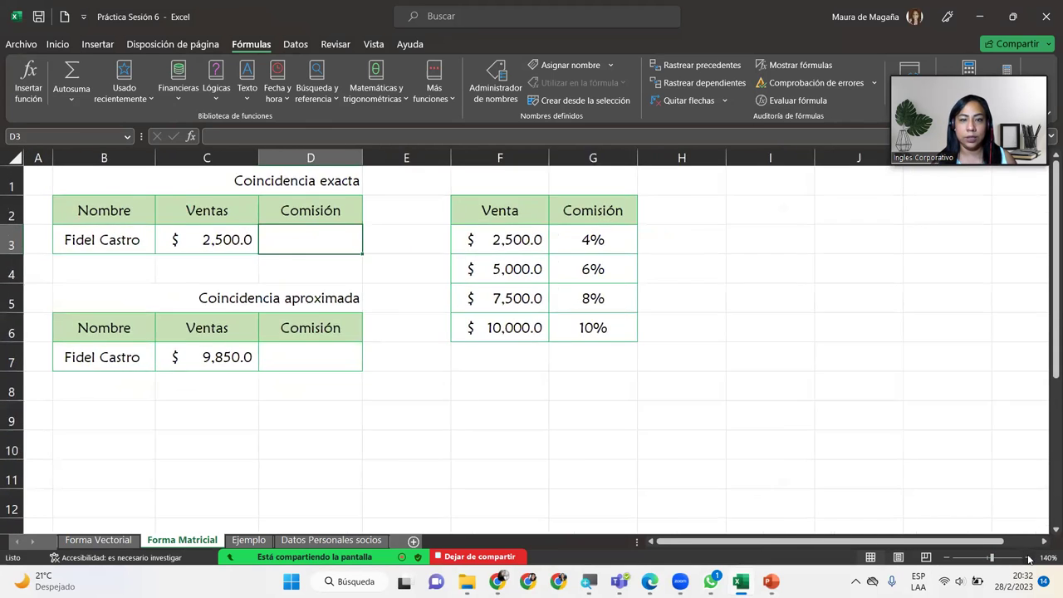
left_click(1029, 557)
left_click(1028, 557)
left_click(1029, 557)
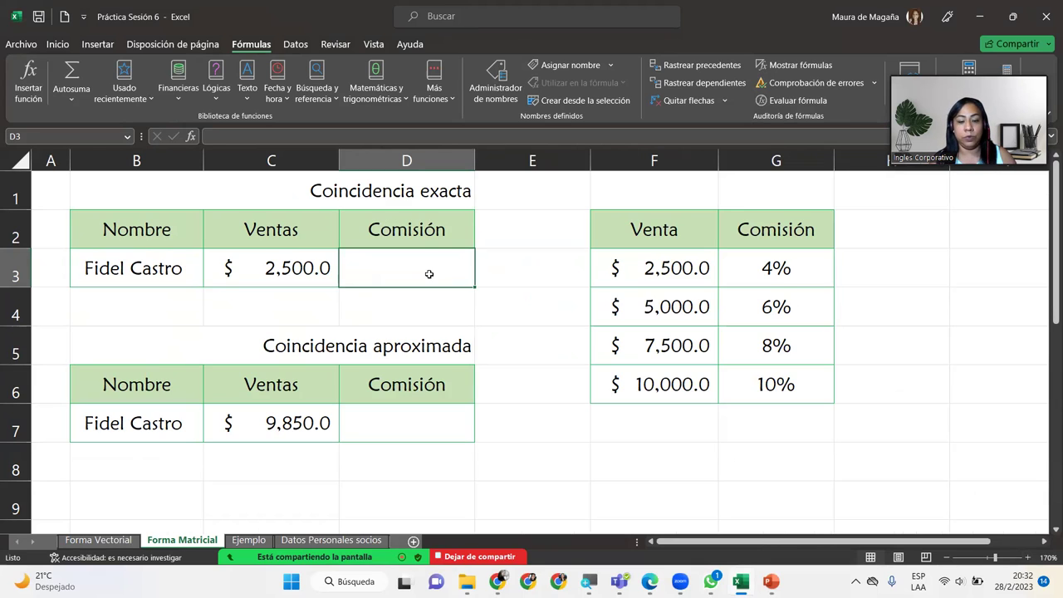
Enter =BUSCAR(C3;F2:G6) in D3, returning a 4% commission for $2,500.0 in sales.
type("=buscar")
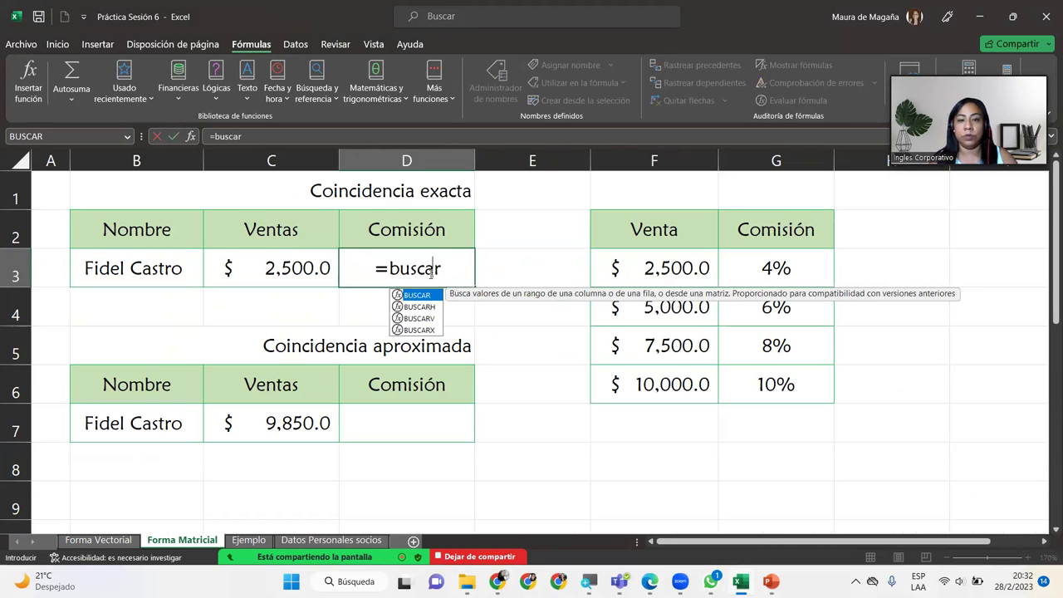
key("Tab")
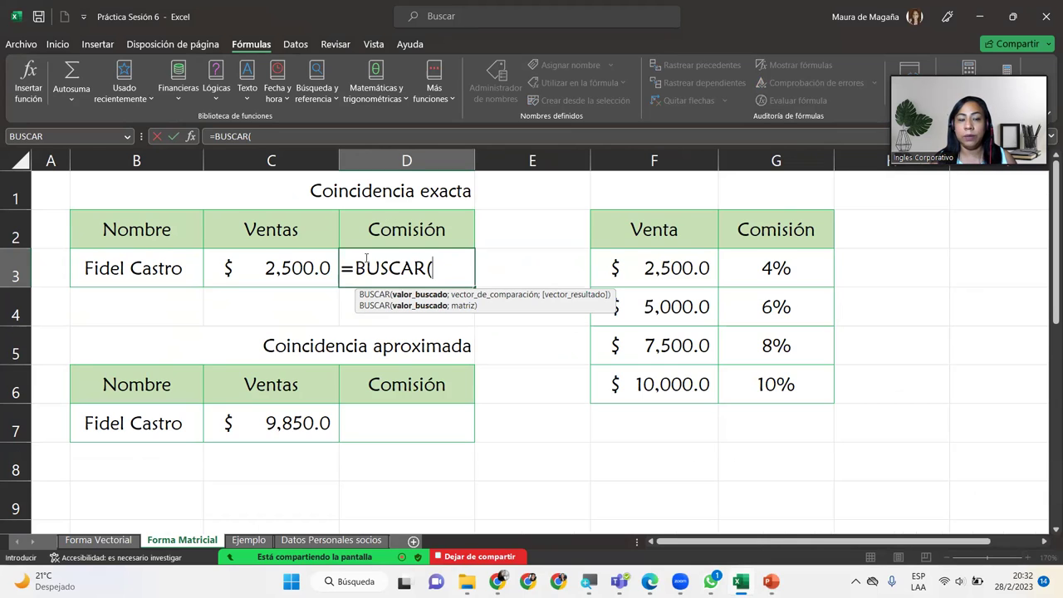
left_click(298, 261)
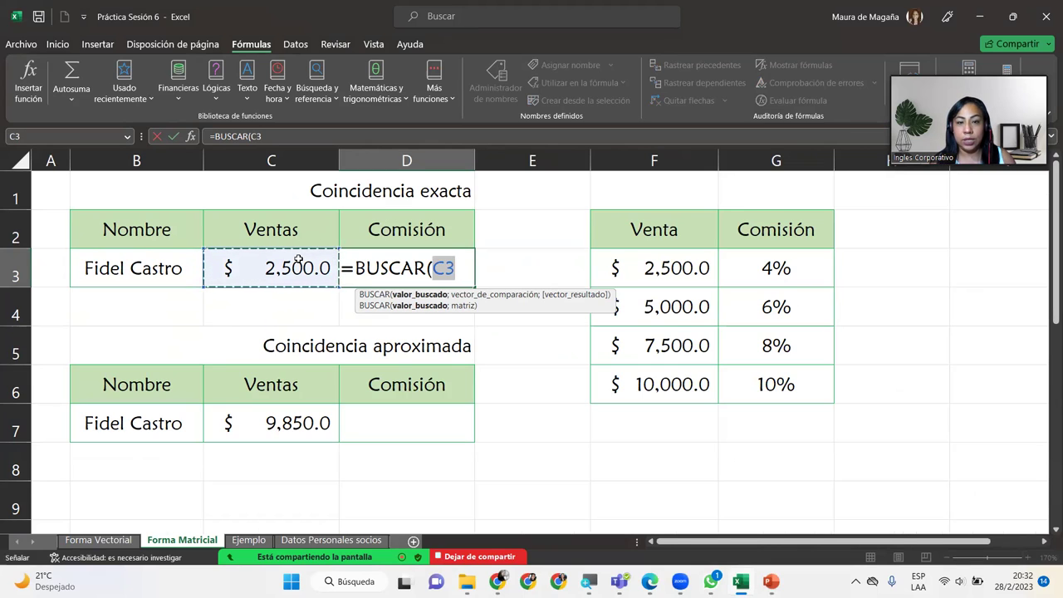
type(";")
mouse_move(624, 235)
left_mouse_down()
mouse_move(745, 285)
mouse_move(755, 370)
left_mouse_up()
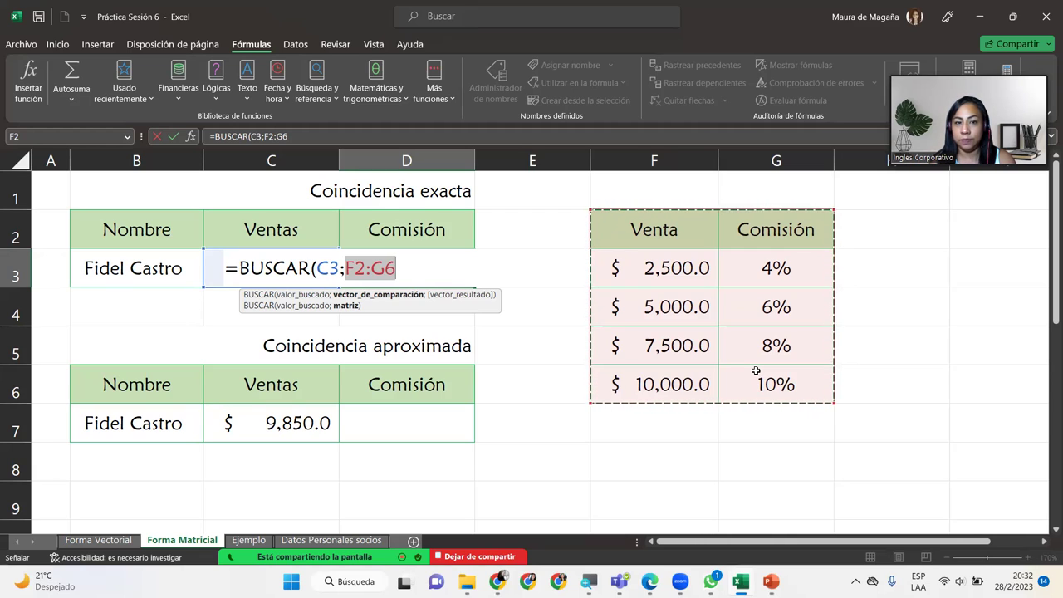
type(")")
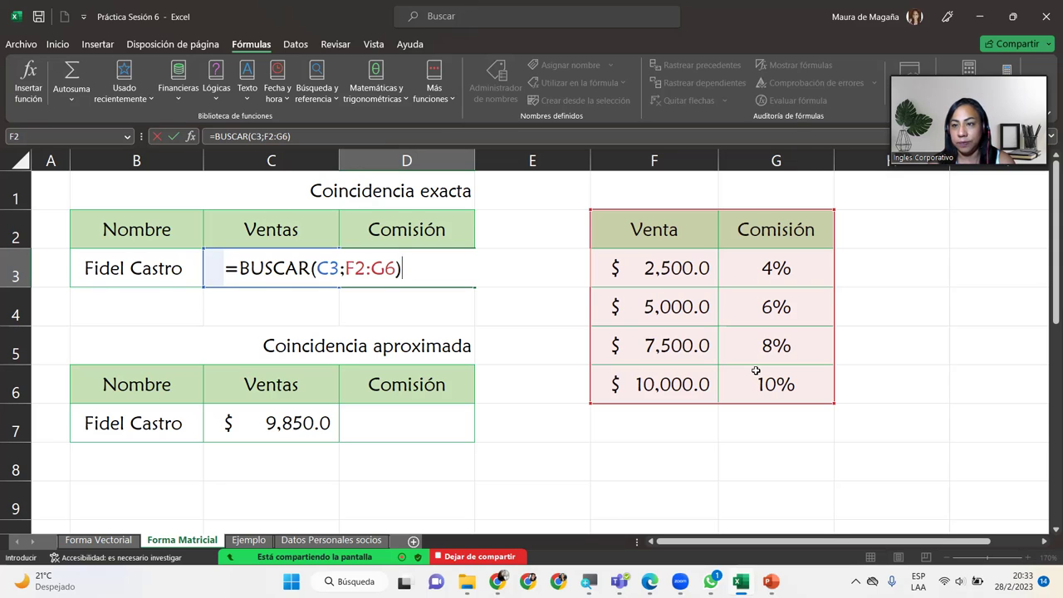
key("Return")
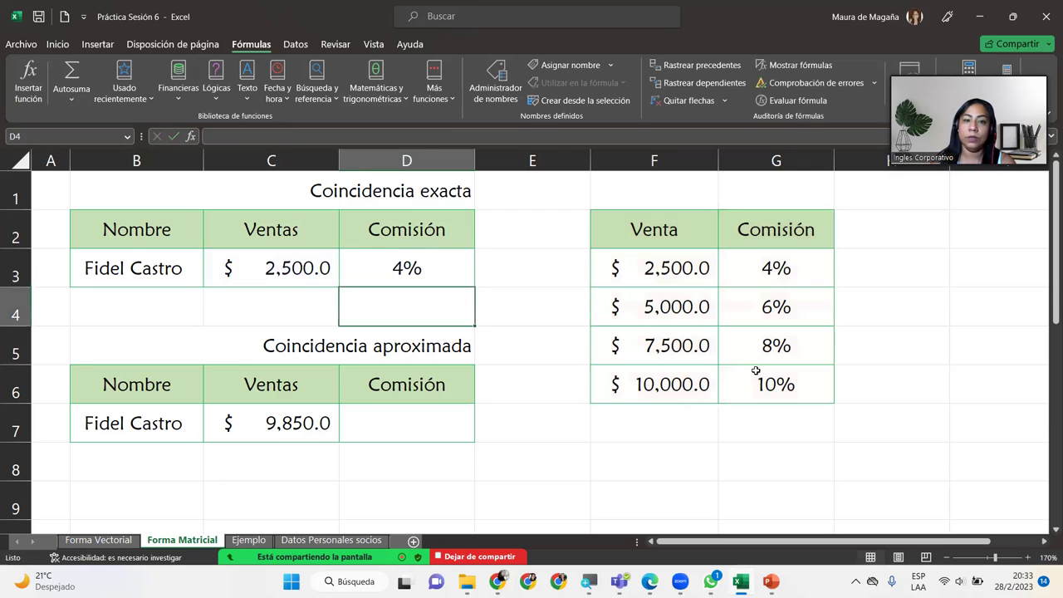
Change the exact-match sales amount in C3 to 4,500, then to 8,000.
left_click(410, 265)
left_click(290, 256)
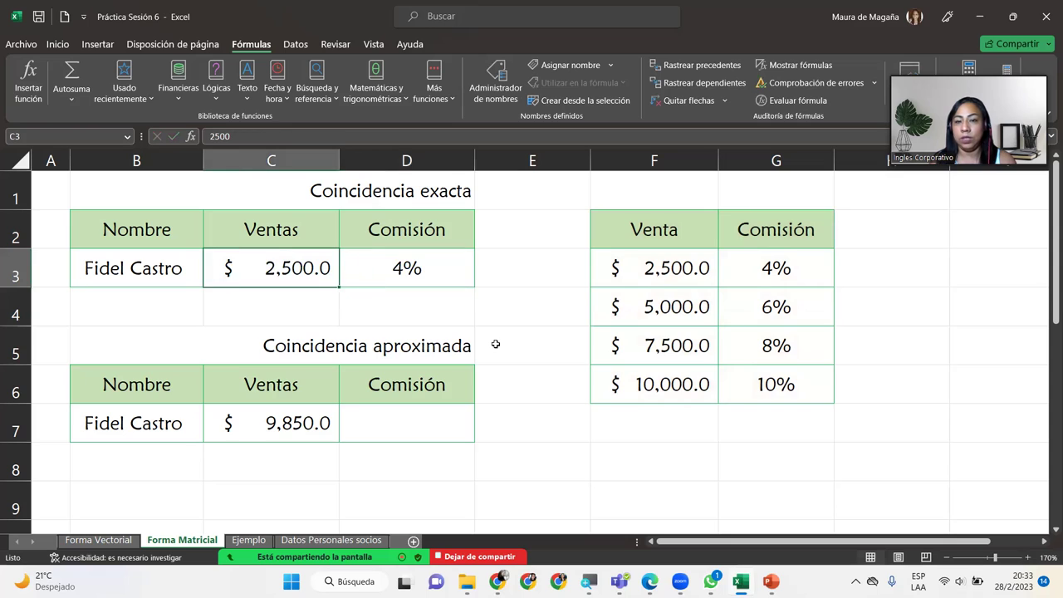
type("4,500")
key("Return")
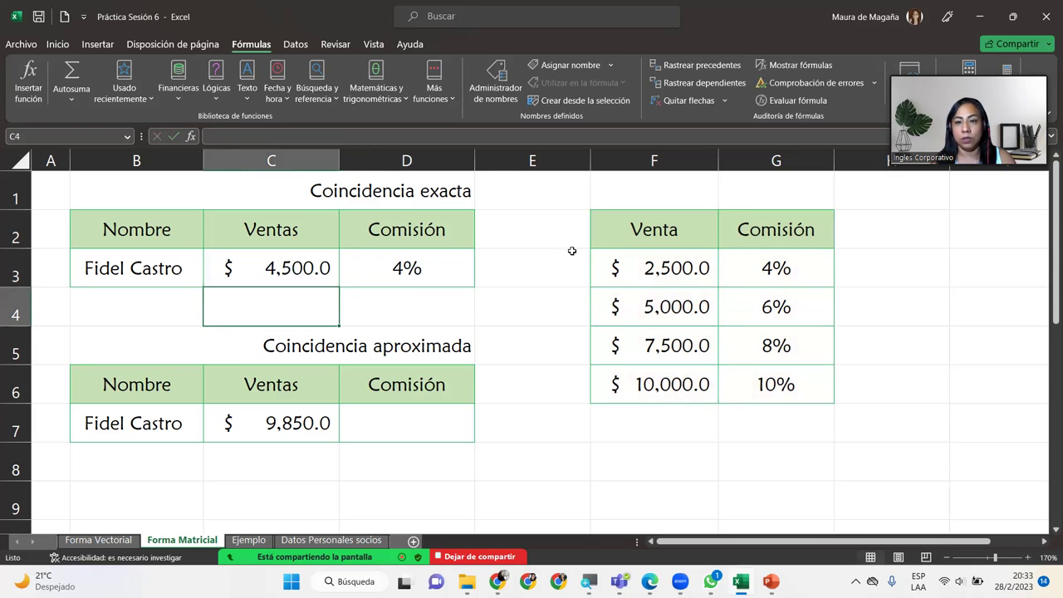
left_click(309, 268)
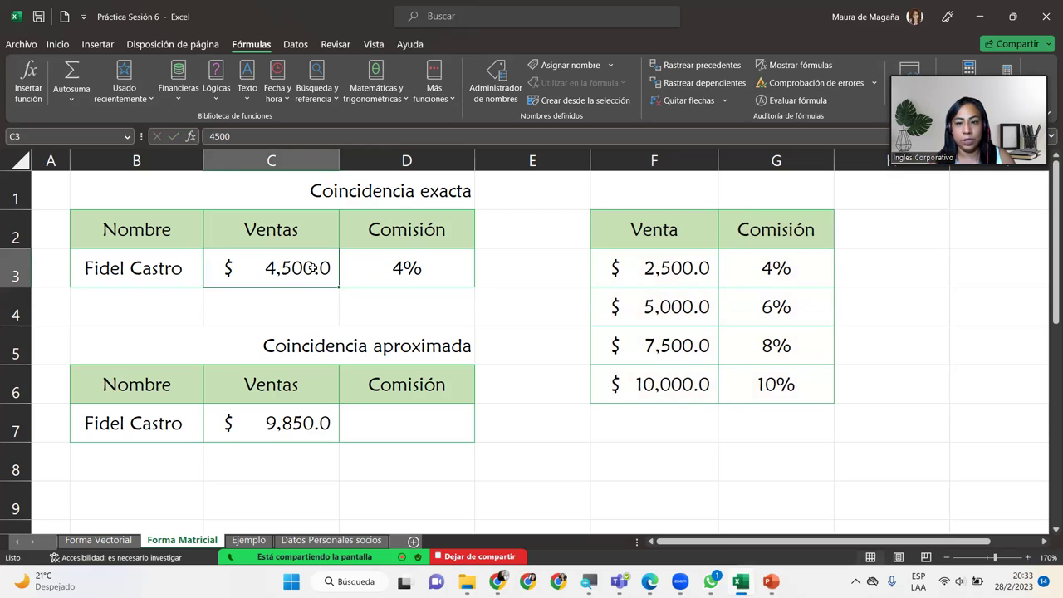
type("8,000")
key("Return")
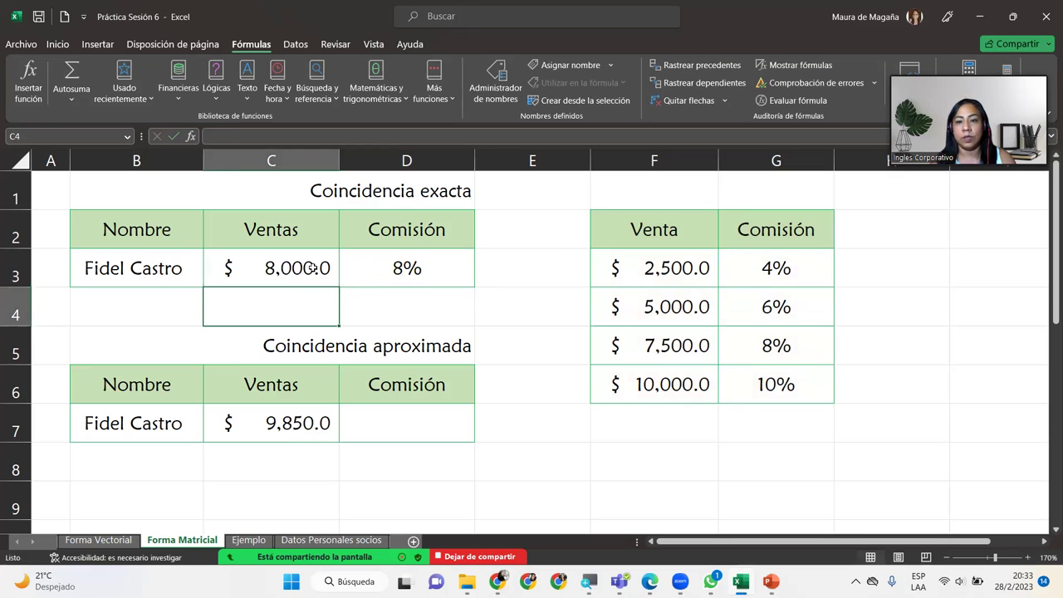
Compare the D3 commission with the table's 8% rate and the still-empty D7 cell.
left_click(418, 252)
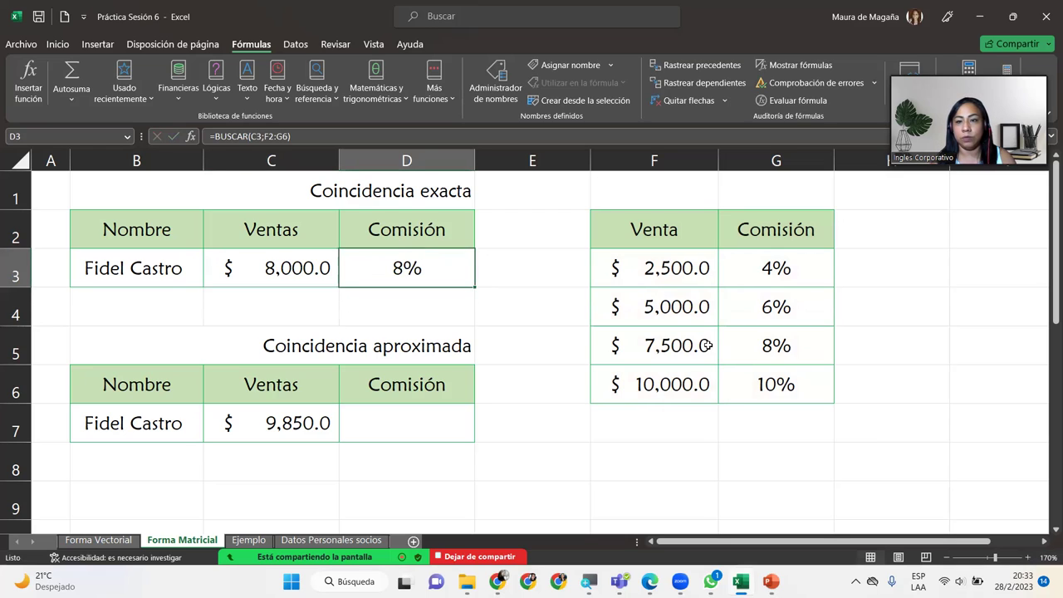
left_click(803, 353)
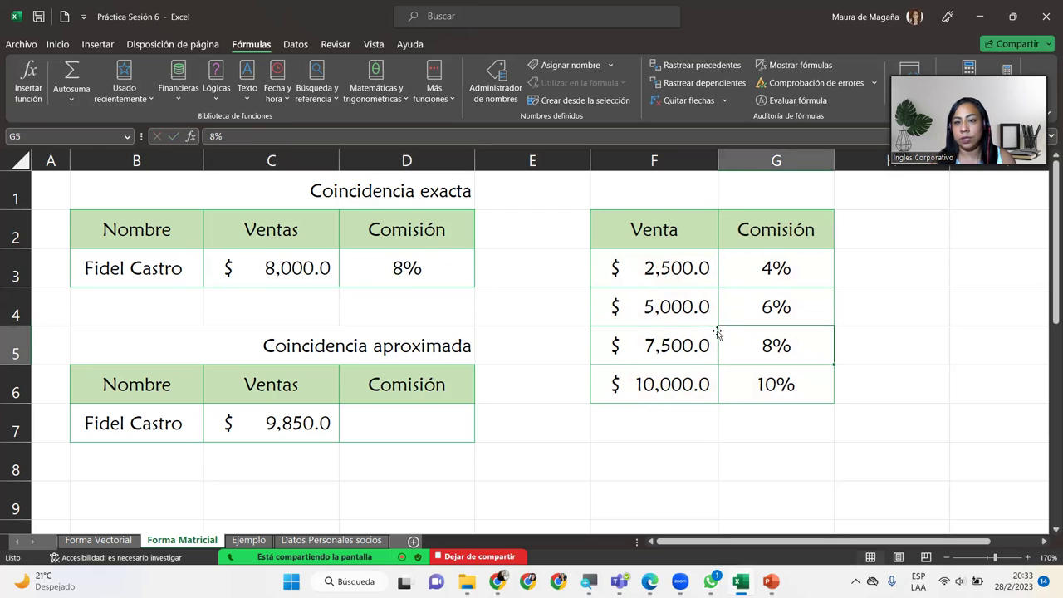
left_click(366, 269)
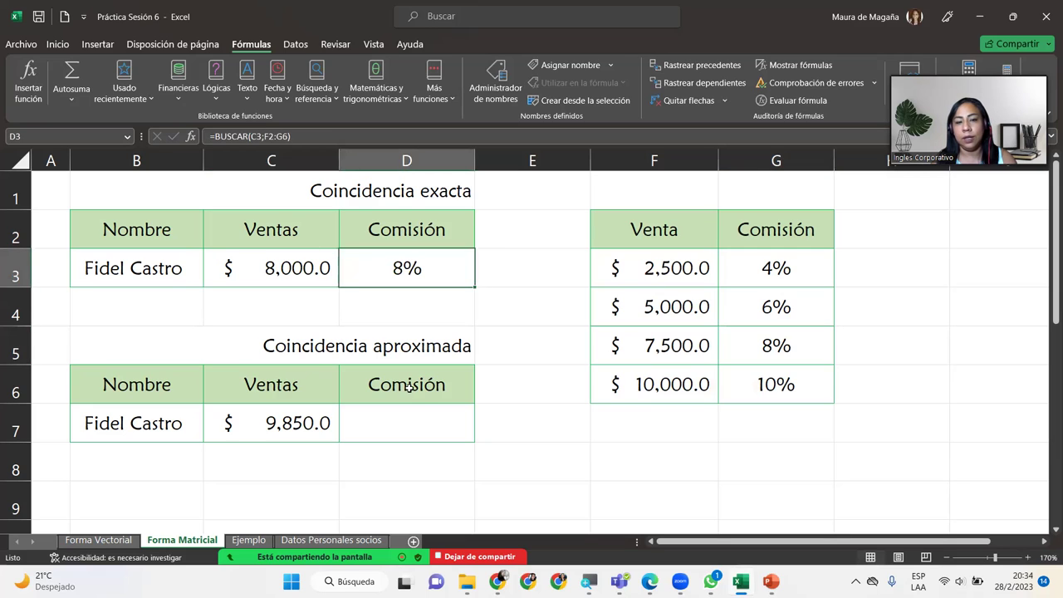
left_click(415, 415)
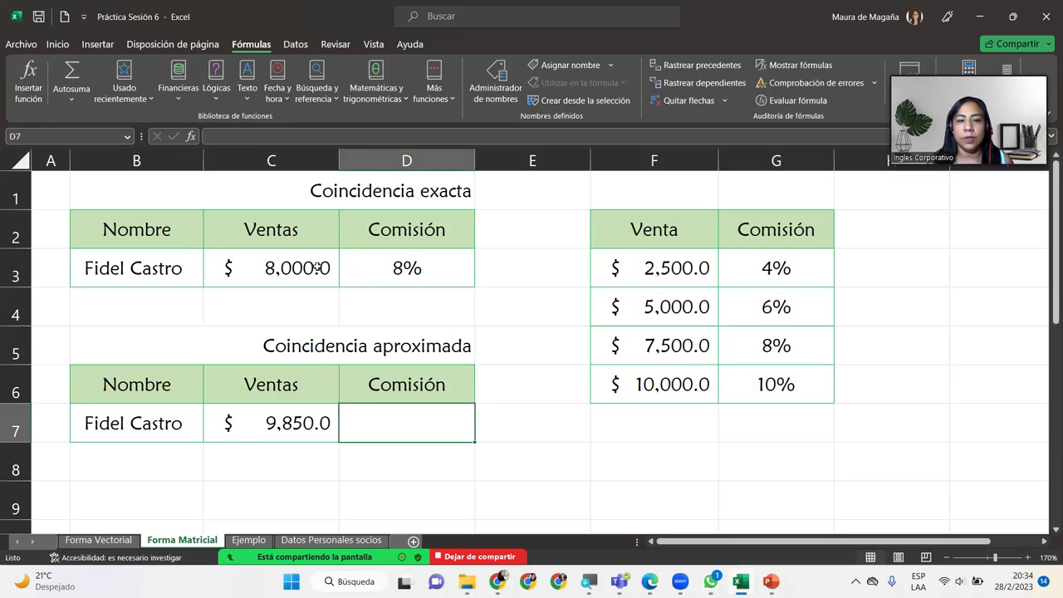
left_click(317, 266)
left_click(432, 268)
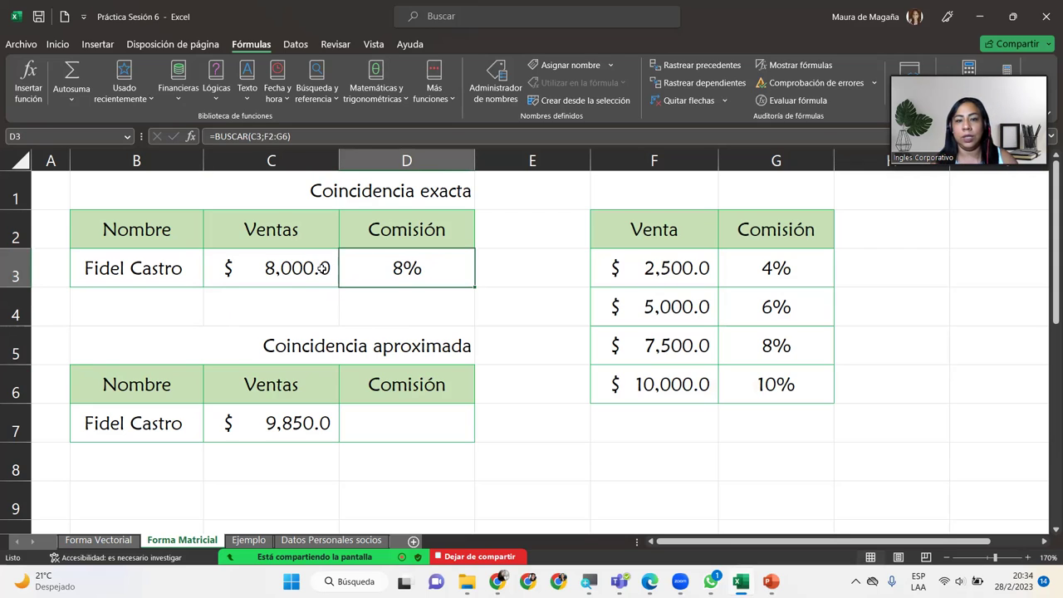
Set C3 to 10,000 so D3 returns 10%, and inspect the BUSCAR formula's arguments.
left_click(321, 267)
type("10,000")
key("Return")
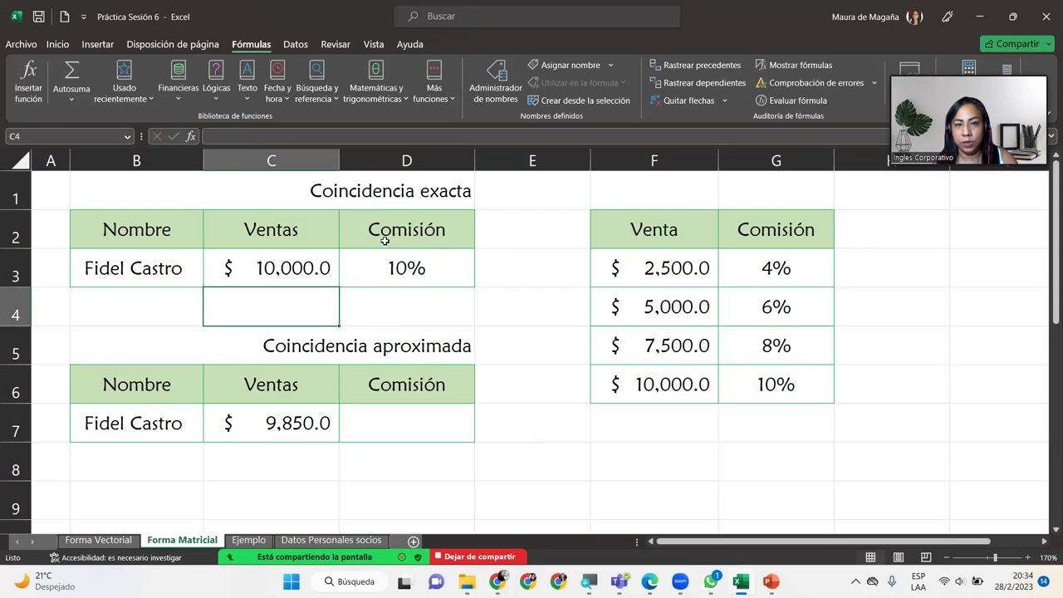
left_click(383, 265)
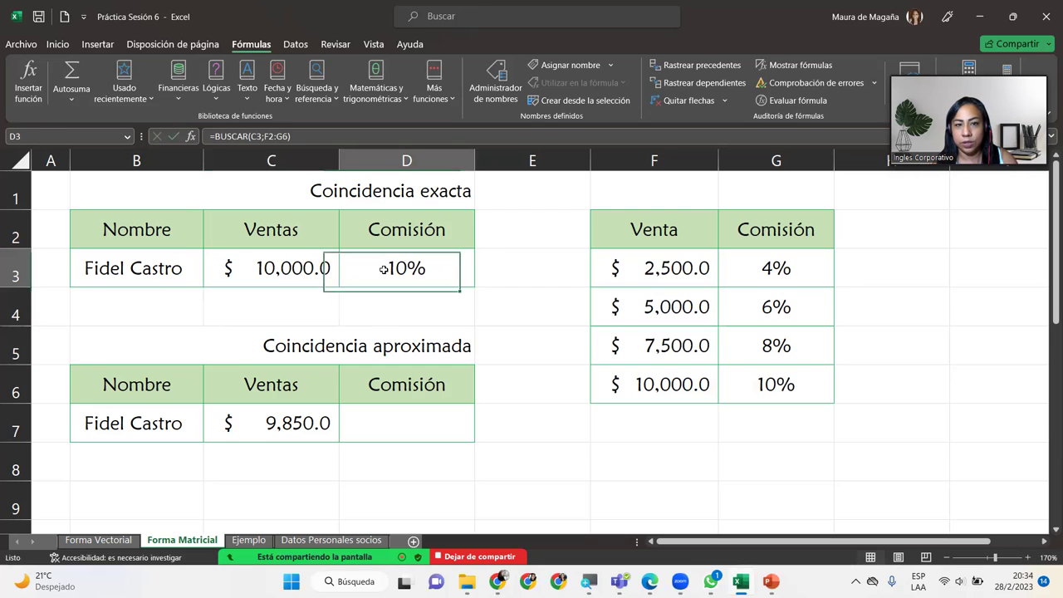
left_click(190, 136)
double_click(399, 433)
left_click(386, 365)
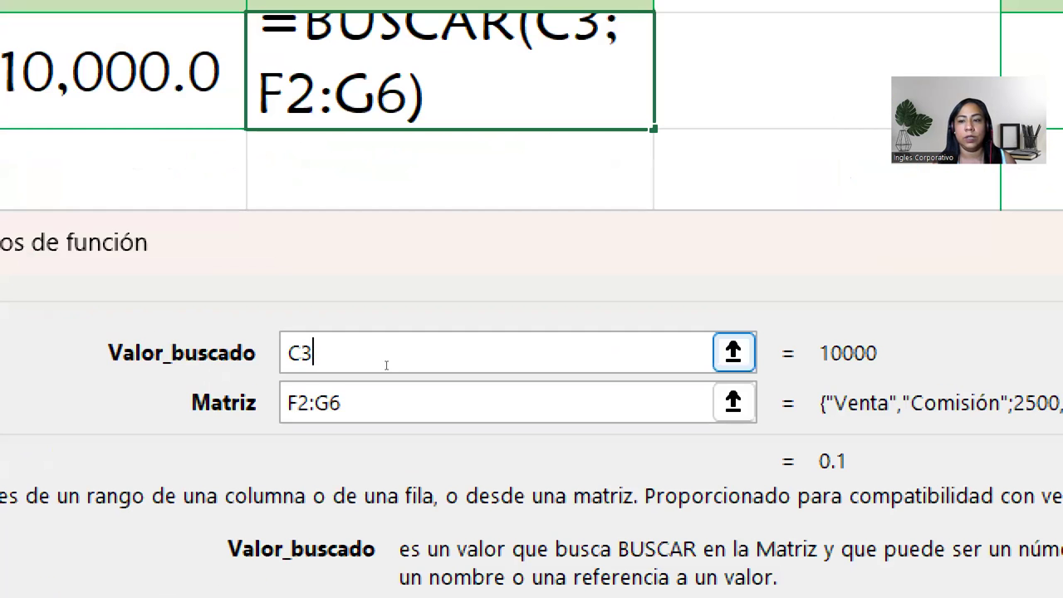
key("Tab")
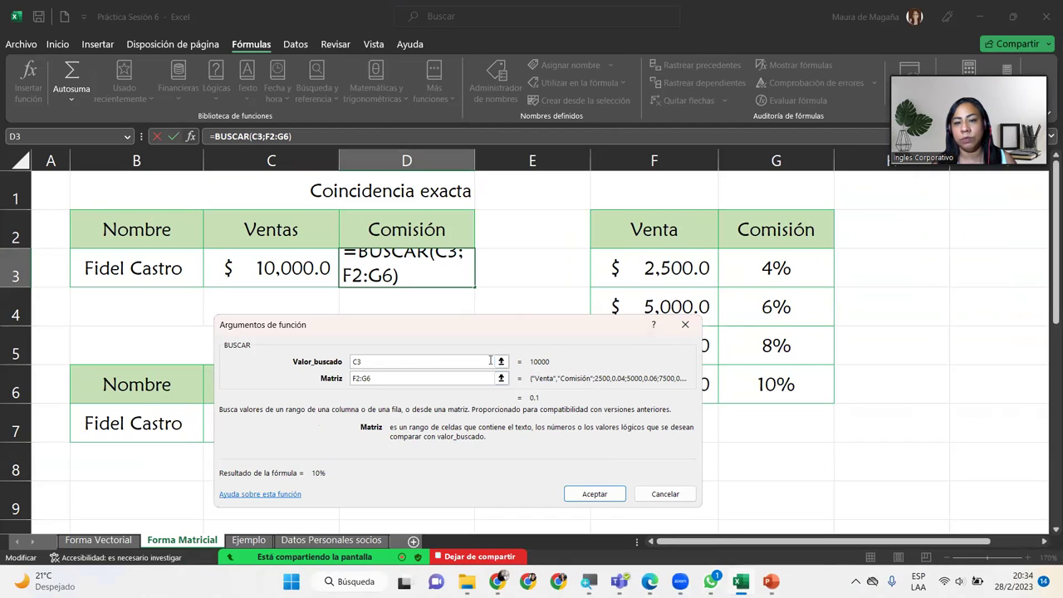
left_click(602, 495)
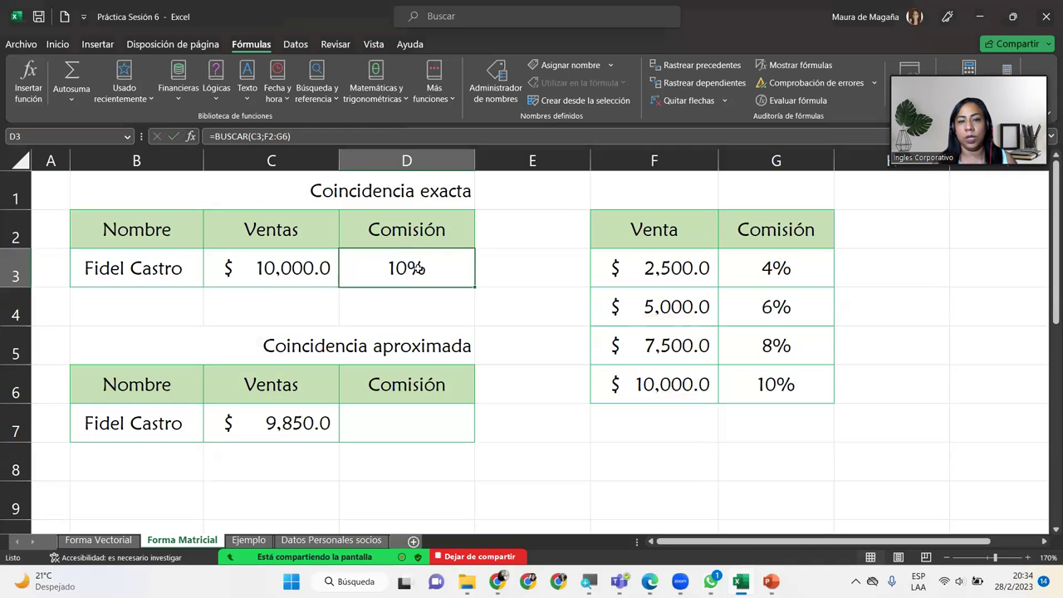
Enter =BUSCAR(C7;F3:G6) in D7 to look up the 9,850 sale in the commission table.
left_click_drag(624, 229, 840, 335)
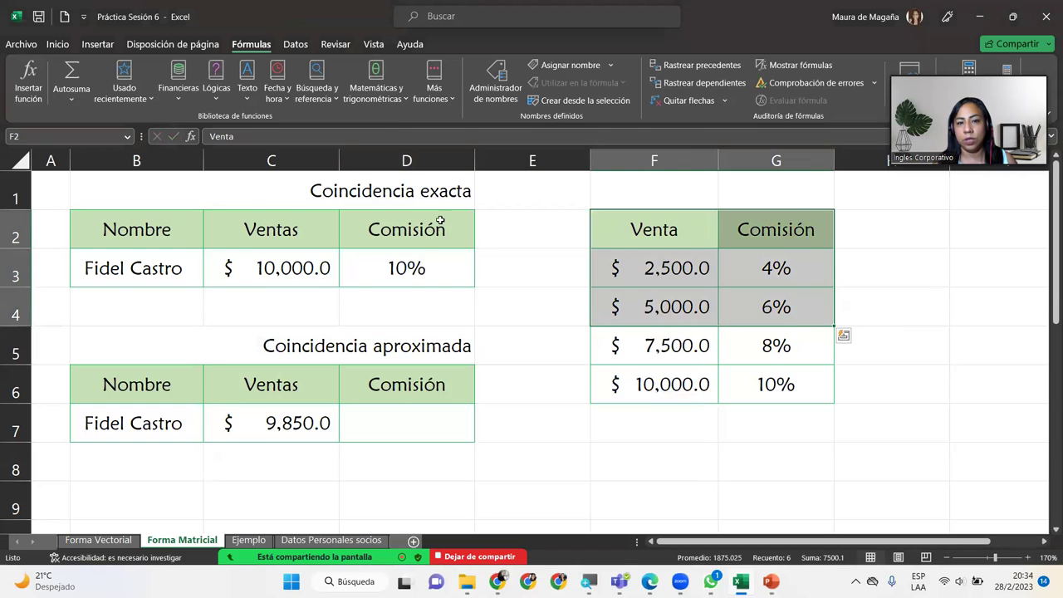
left_click(413, 254)
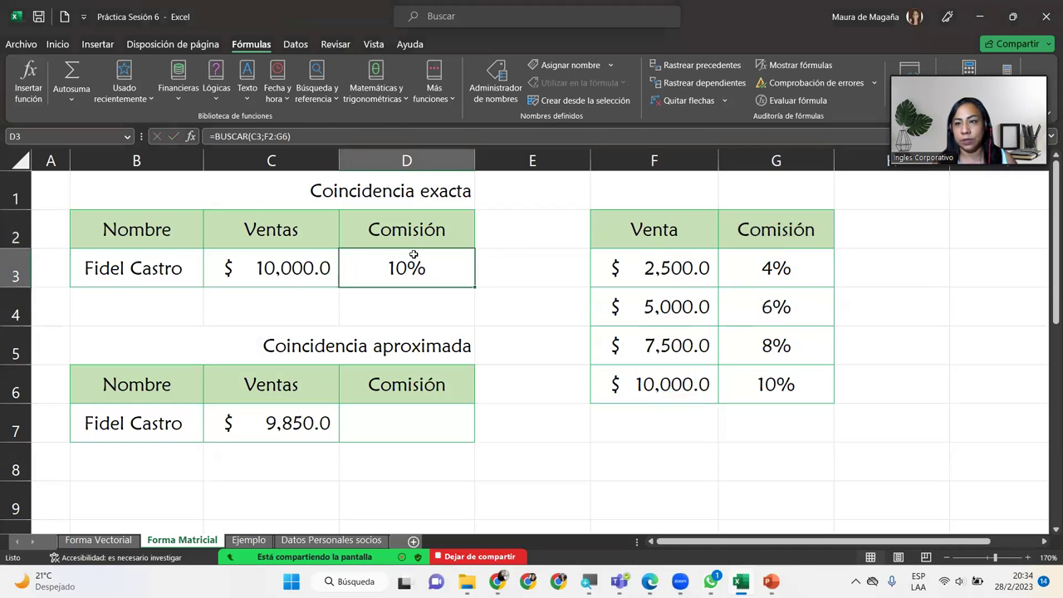
left_click(385, 427)
type("=")
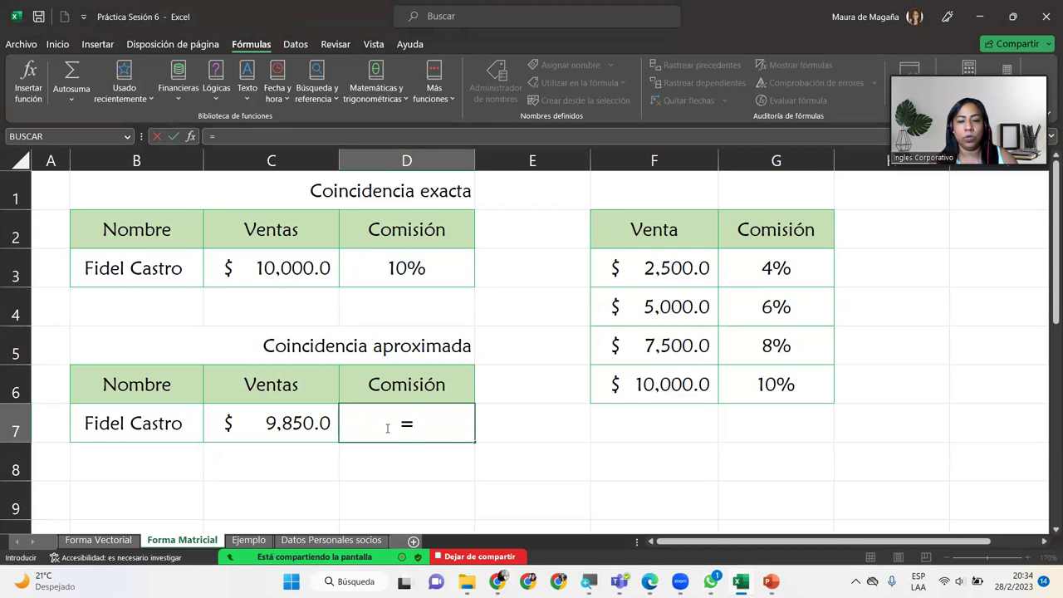
type("buscar")
key("Tab")
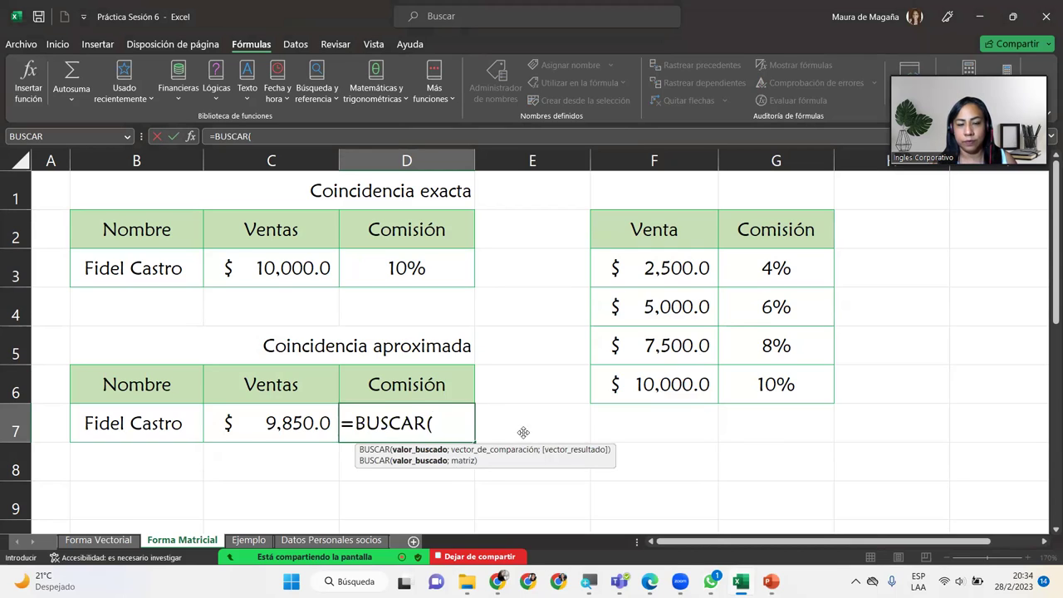
left_click(307, 421)
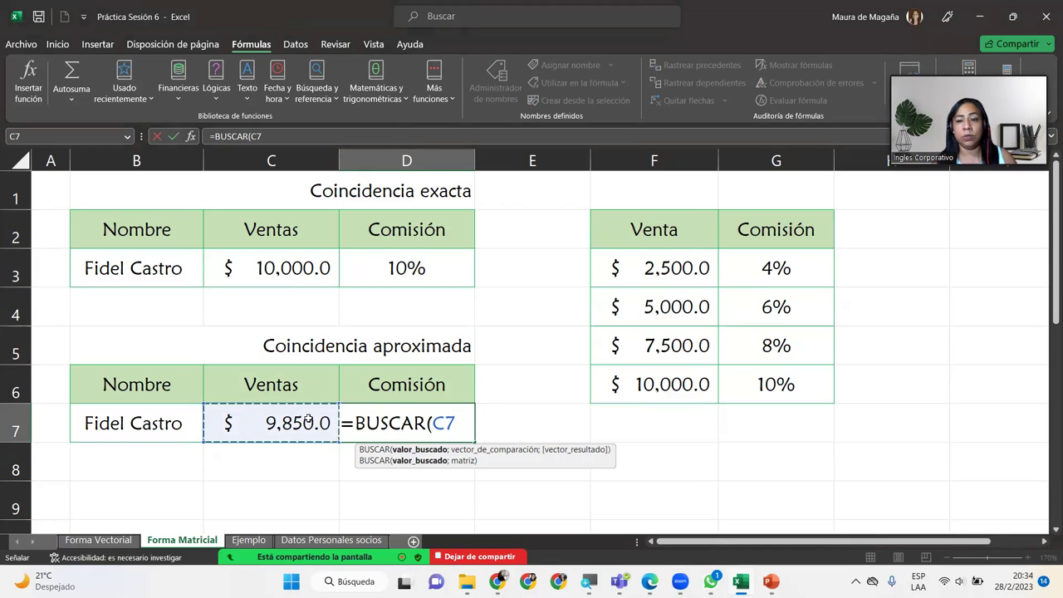
type(";")
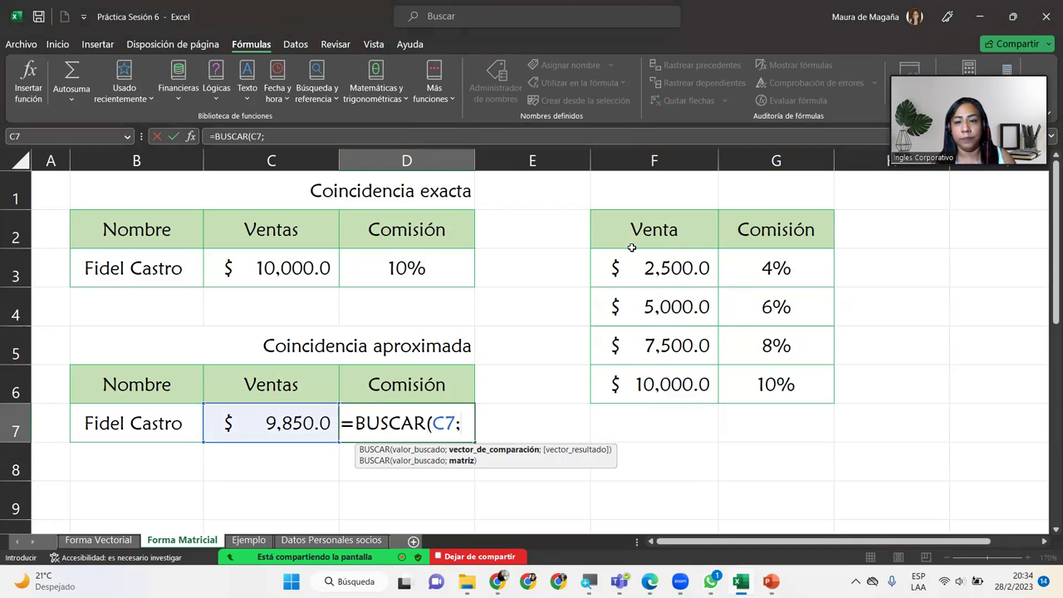
left_click_drag(619, 263, 774, 382)
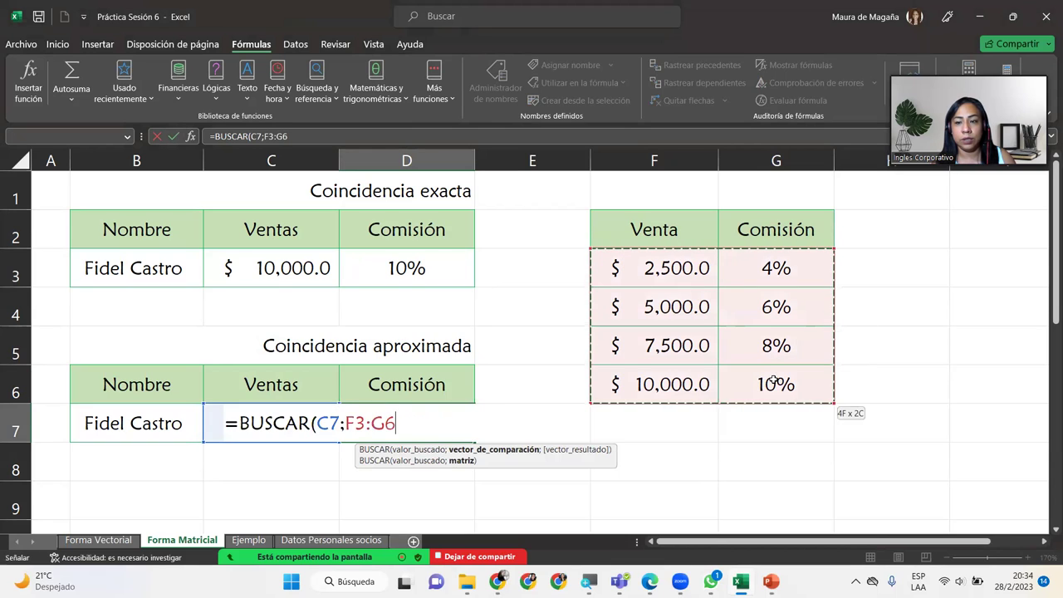
type(")")
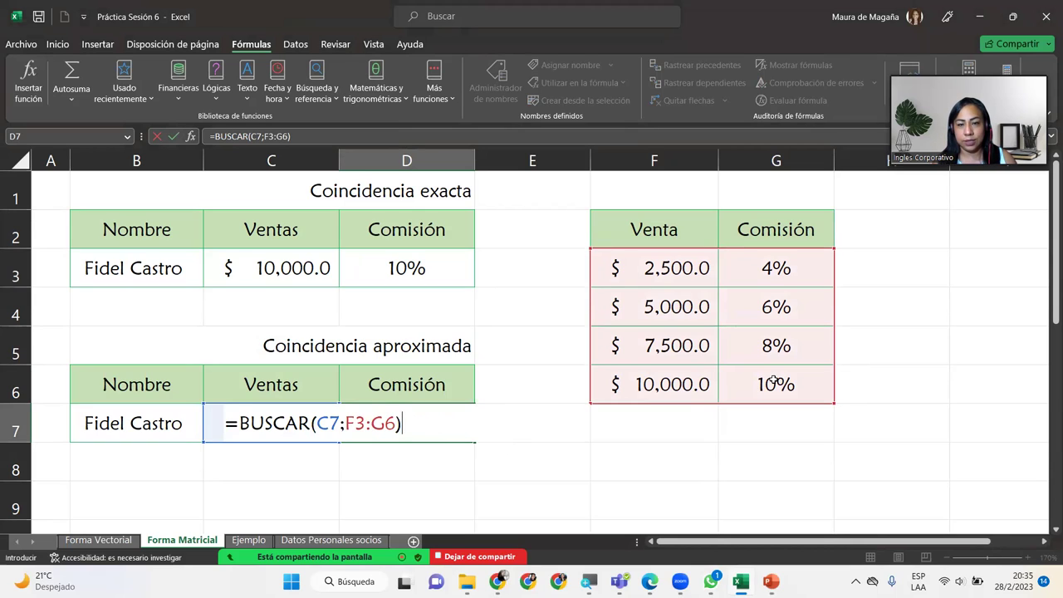
key("Return")
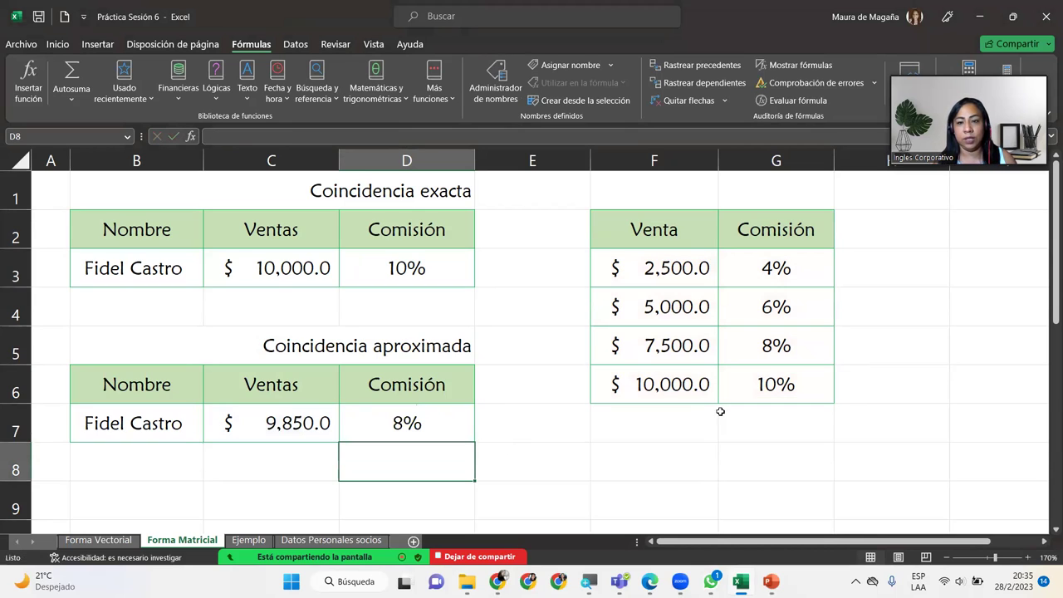
Change the C7 sales to 15,000, which falls in the top 10% commission tier.
left_click(436, 418)
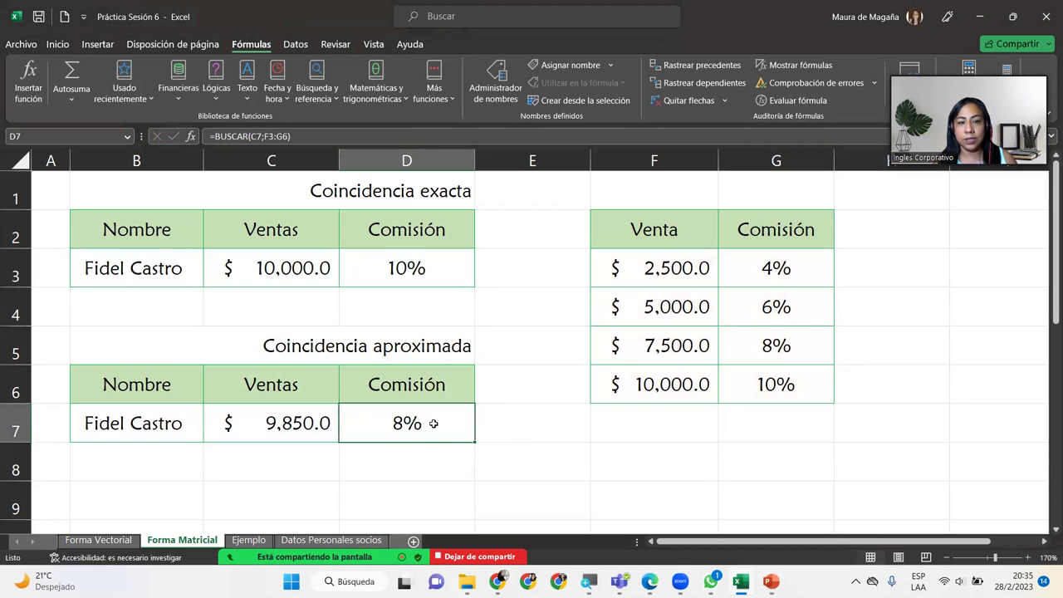
left_click(232, 427)
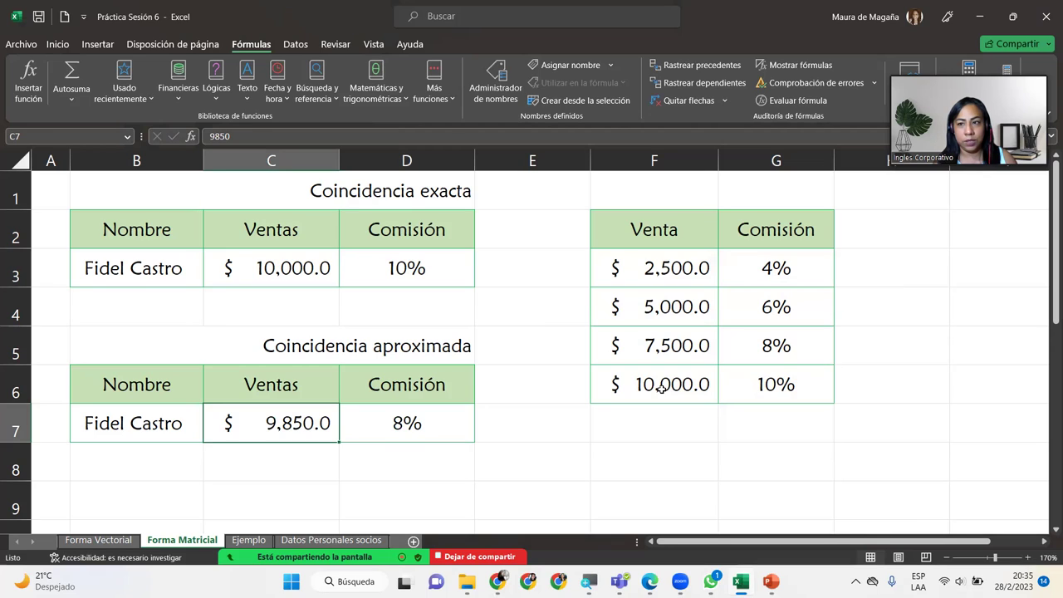
left_click(738, 349)
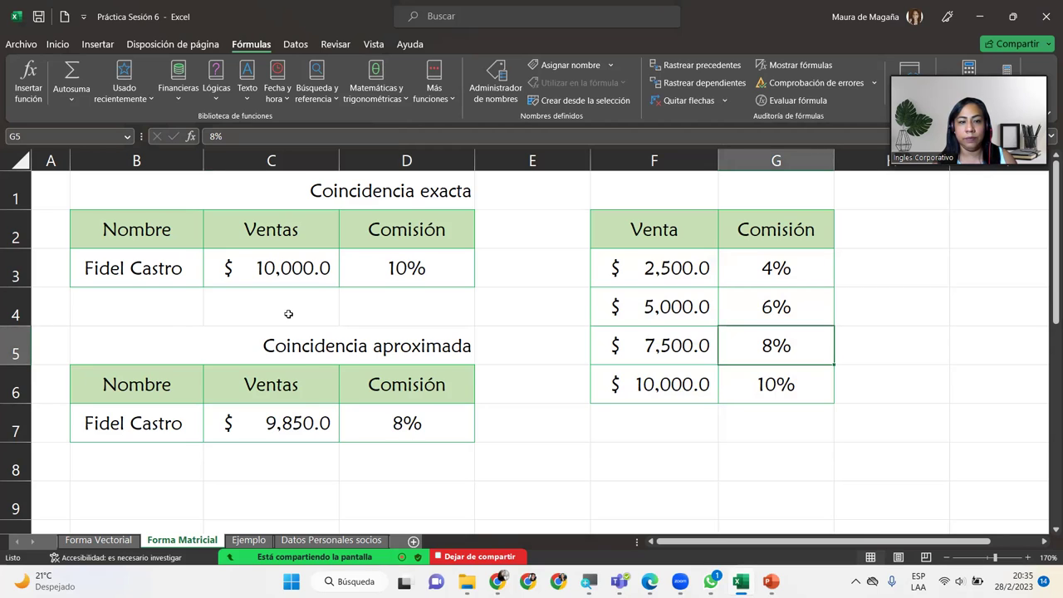
left_click(318, 425)
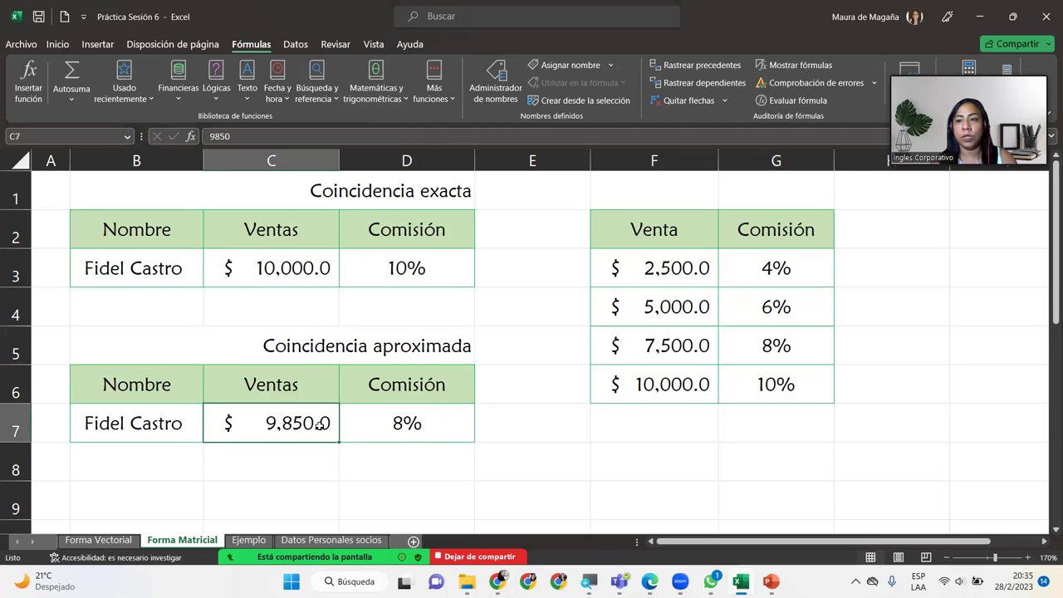
type("15,000")
key("Return")
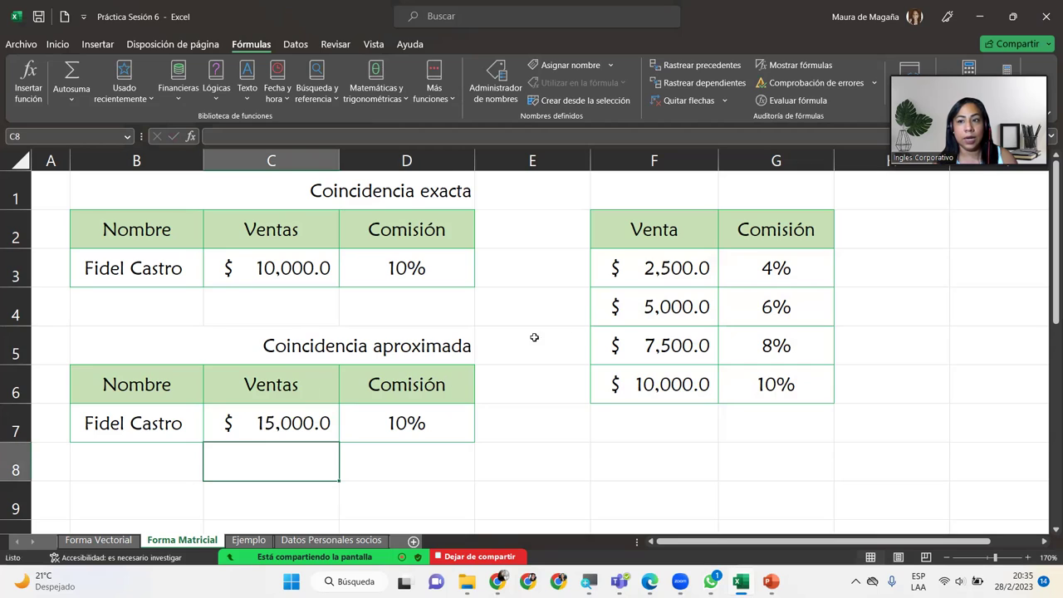
left_click(792, 387)
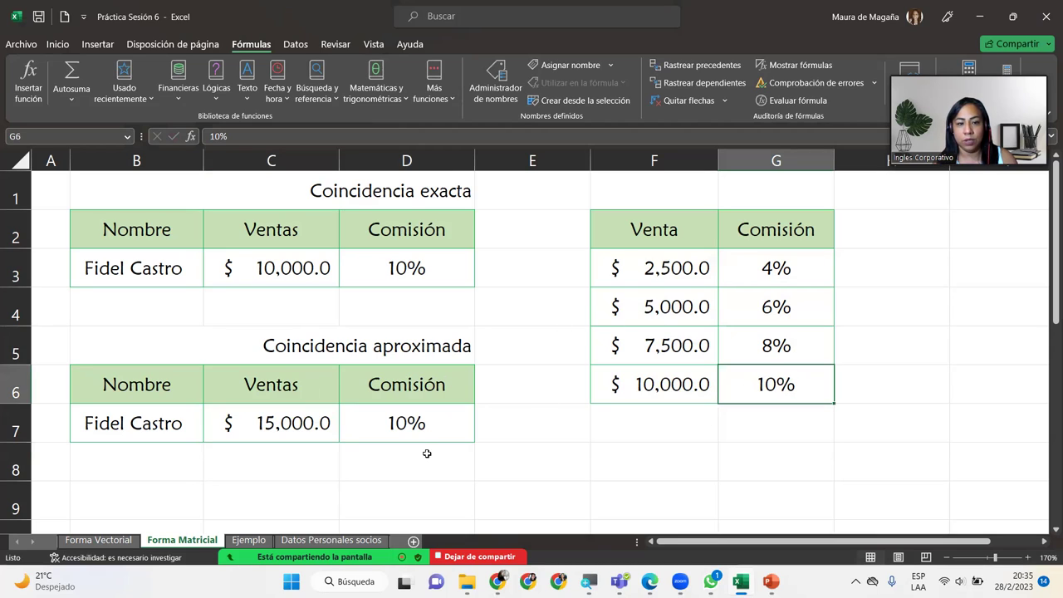
Replace the C7 sales with 25,000, still giving the 10% commission.
double_click(317, 427)
key("BackSpace")
key("Delete")
key("Delete")
key("Delete")
type("25,000")
key("Return")
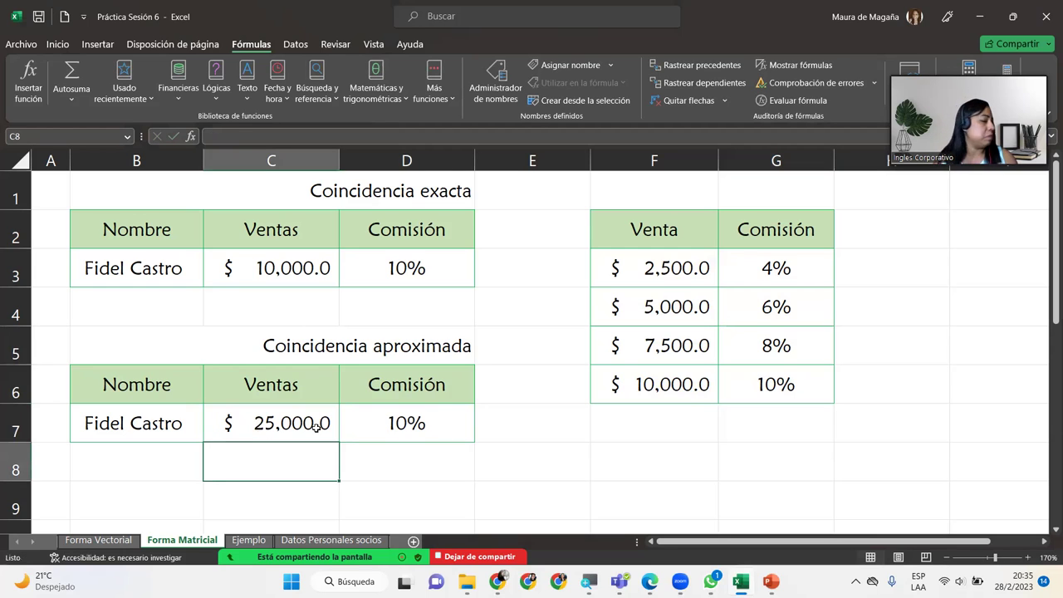
left_click(772, 385)
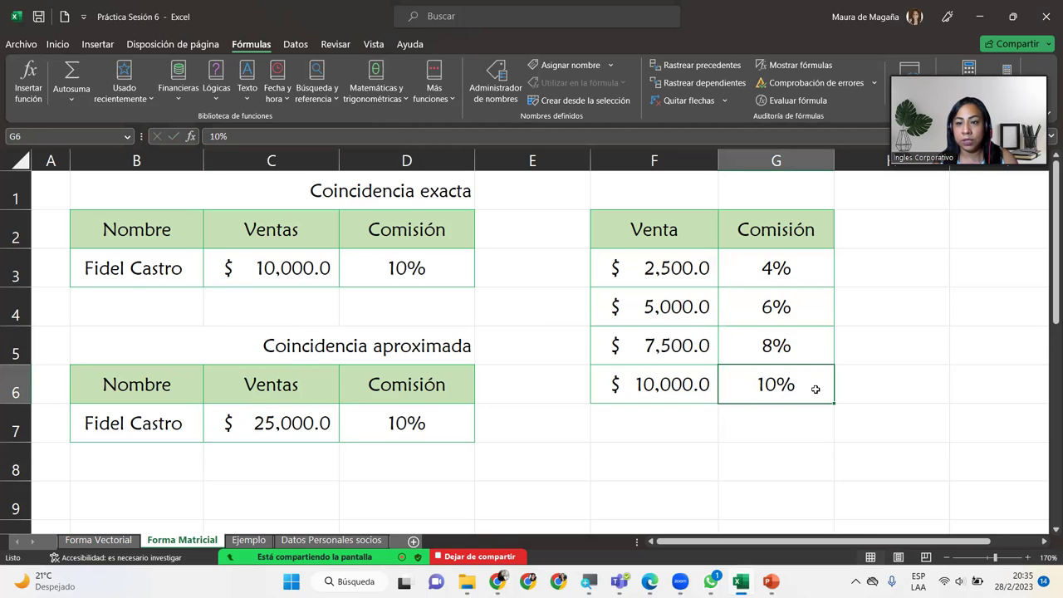
Enter 1,000 as the C7 sales, below the table's lowest value.
left_click(317, 424)
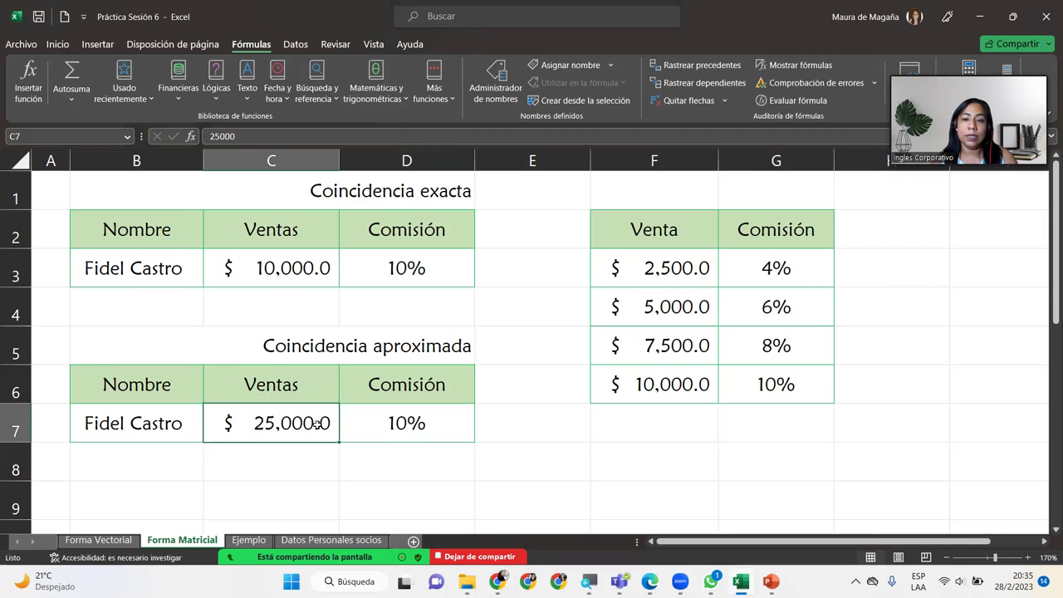
type("1,")
type("000")
key("Return")
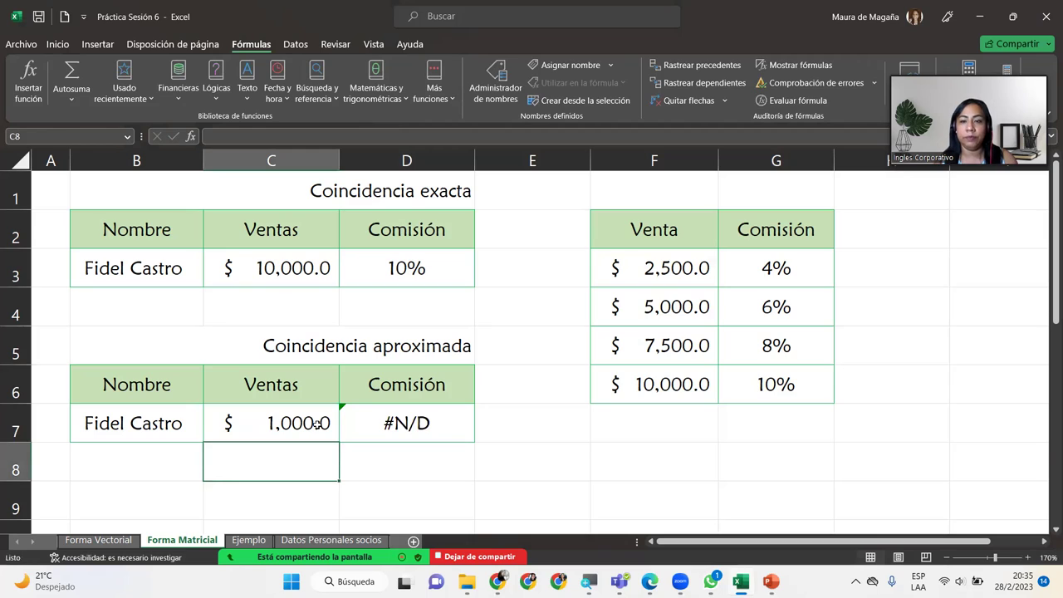
Review the #N/D error explanation in D7, then set the C7 sales to 2,000.
left_click(376, 423)
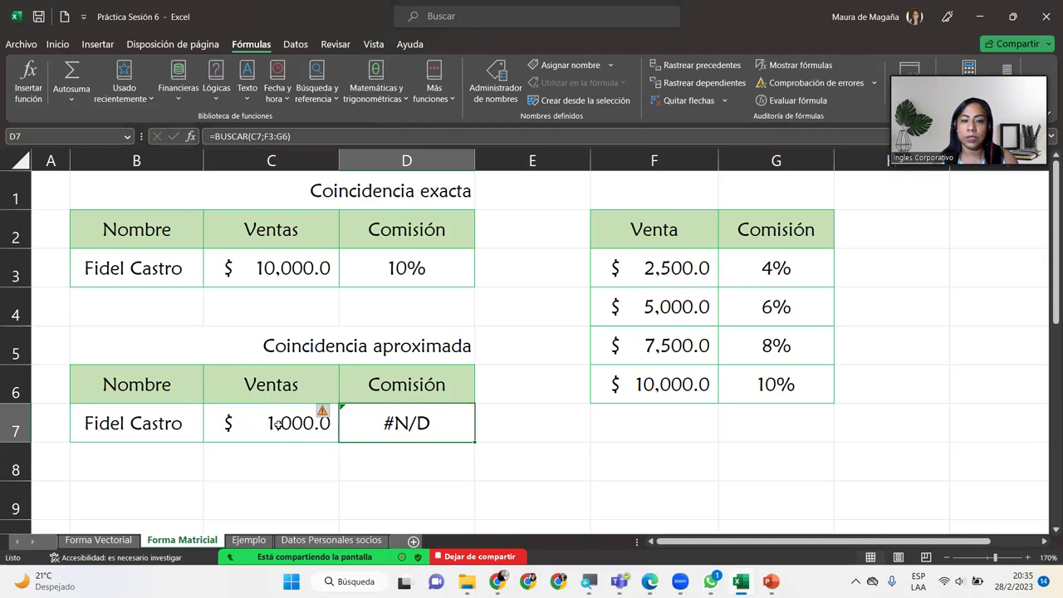
left_click(333, 413)
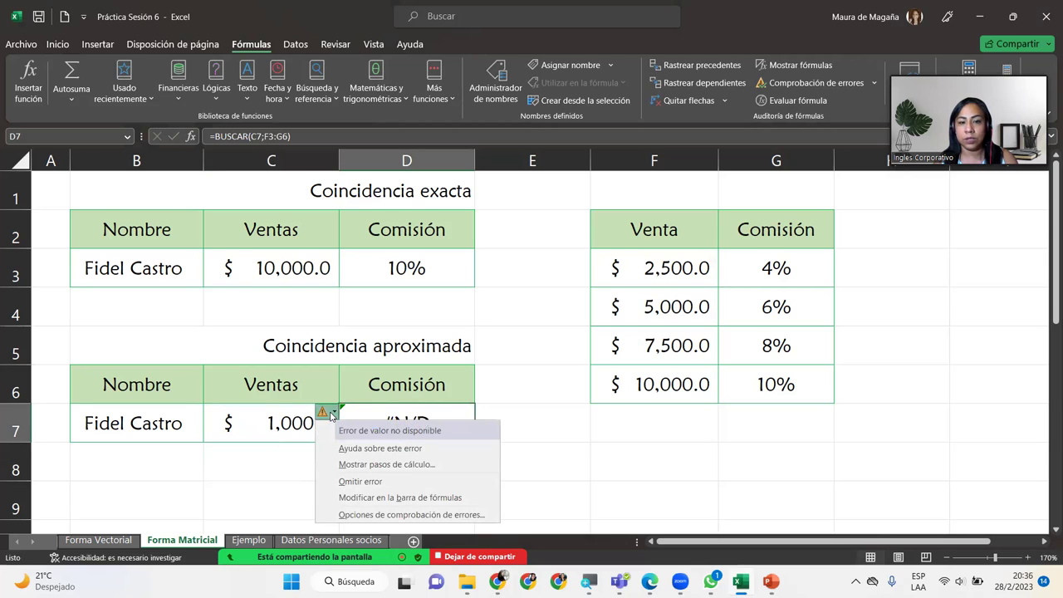
left_click(502, 395)
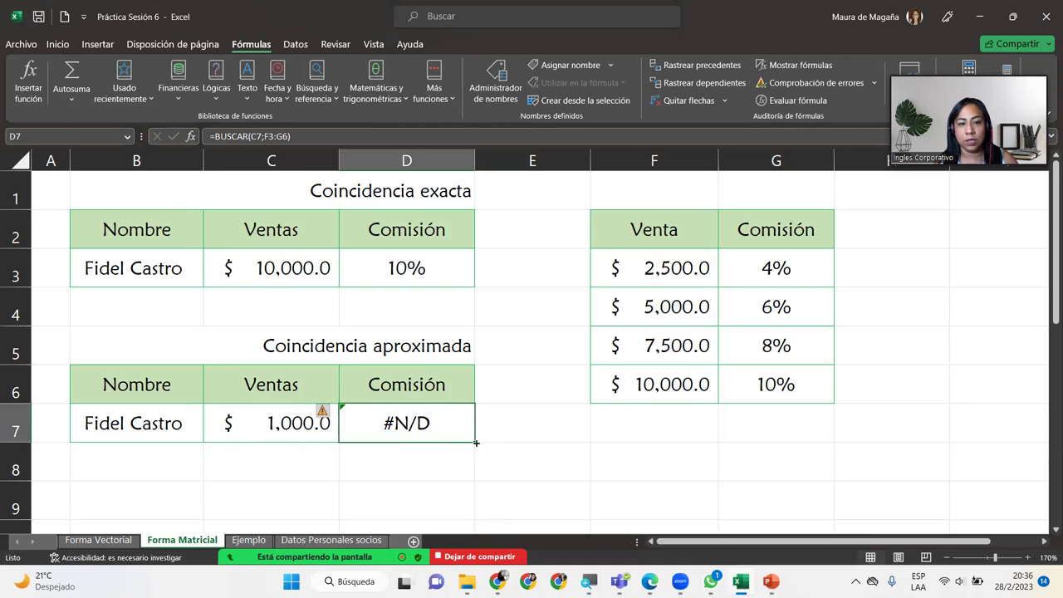
left_click(286, 422)
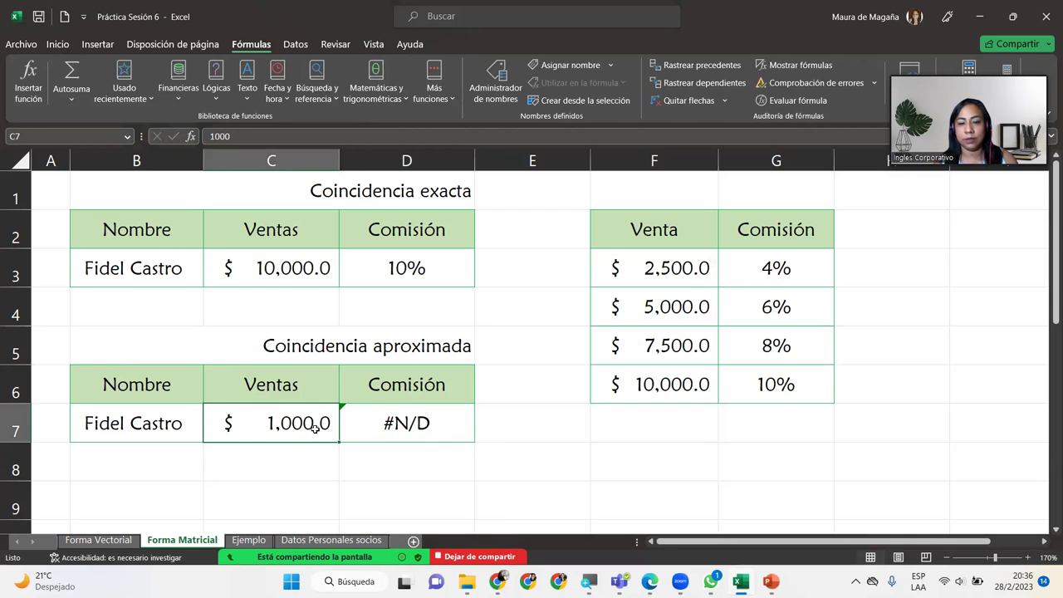
type("2,000")
key("Return")
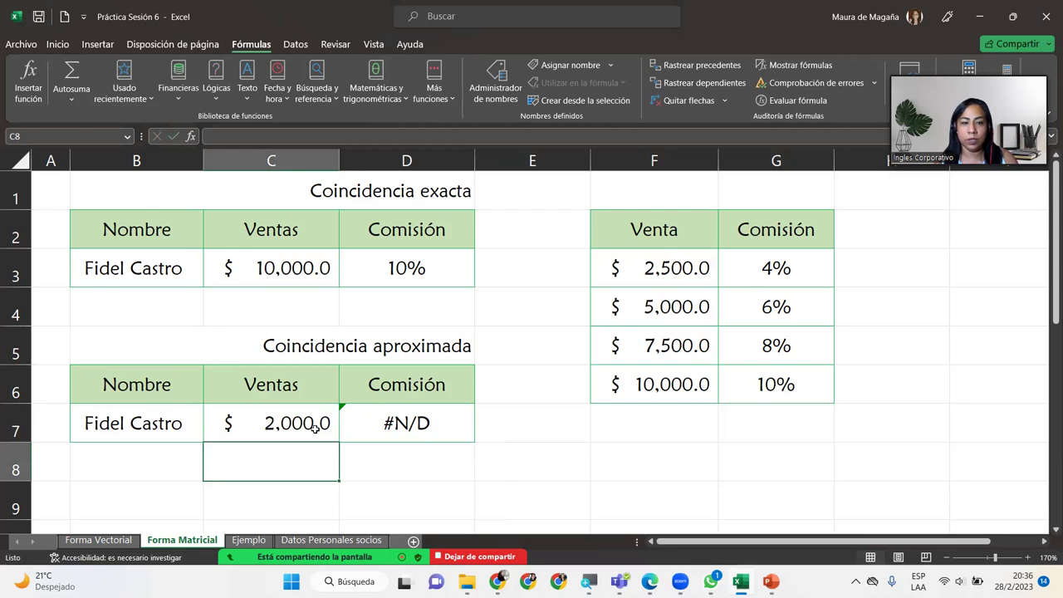
Change the exact-match sales in C3 to 2000, then type 2,500.
key("Up")
key("Up")
key("Up")
key("Up")
key("Up")
key("Up")
key("Down")
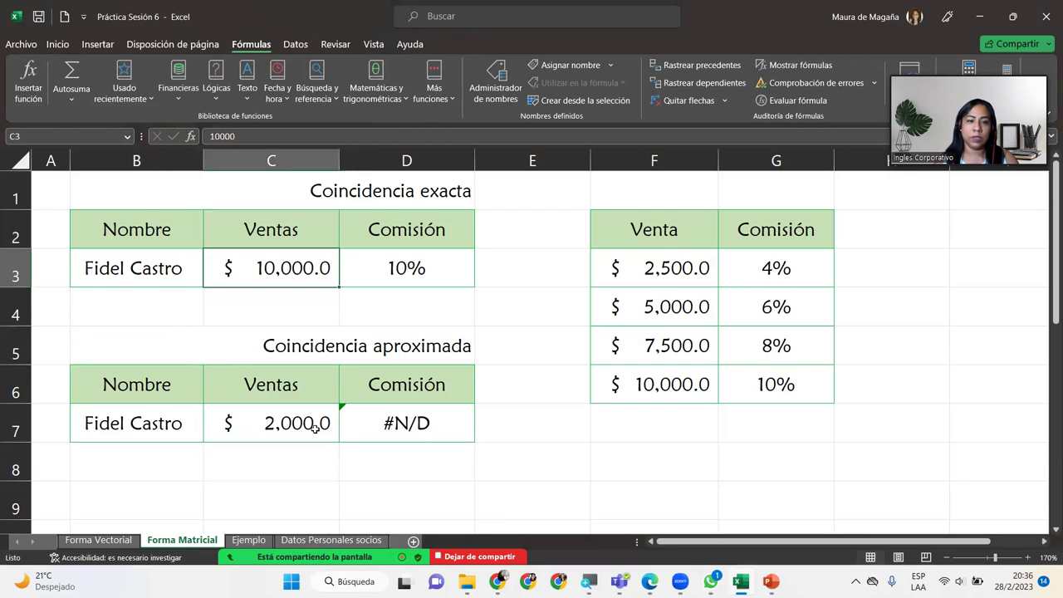
key("F2")
key("BackSpace")
key("BackSpace")
key("BackSpace")
type("2000")
key("Return")
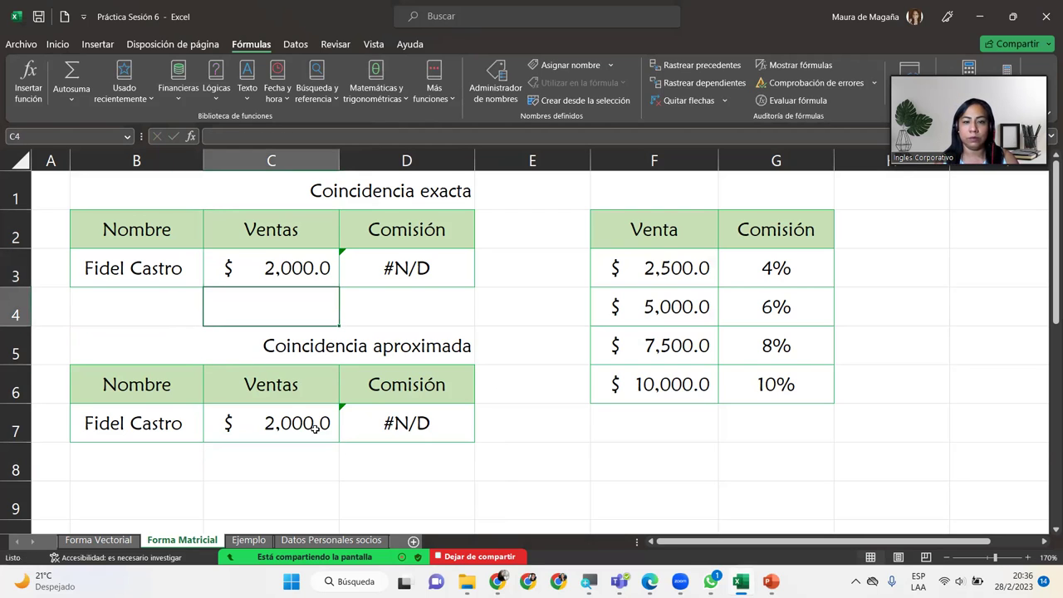
left_click(298, 266)
type("2,500")
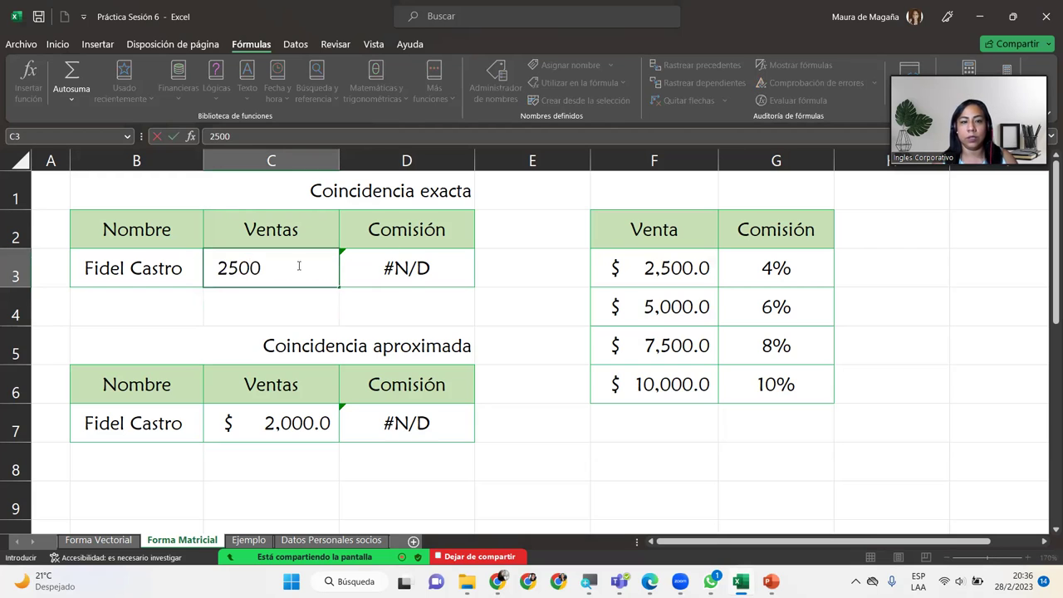
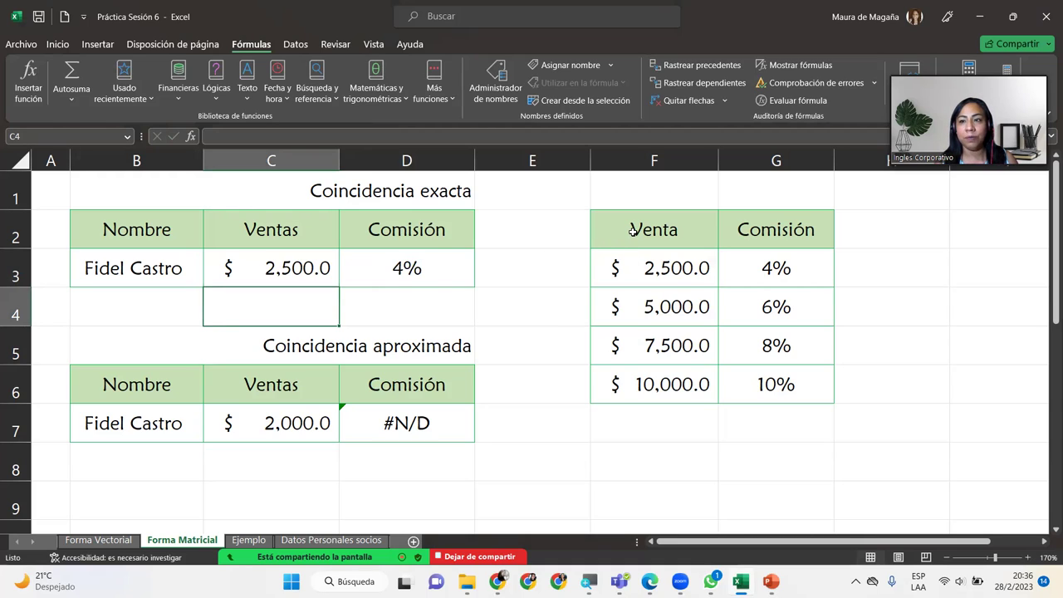
Change the approximate-match sales in C7 to 4500 and check the =BUSCAR(C7;F3:G6) formula in D7.
left_click_drag(633, 232, 750, 375)
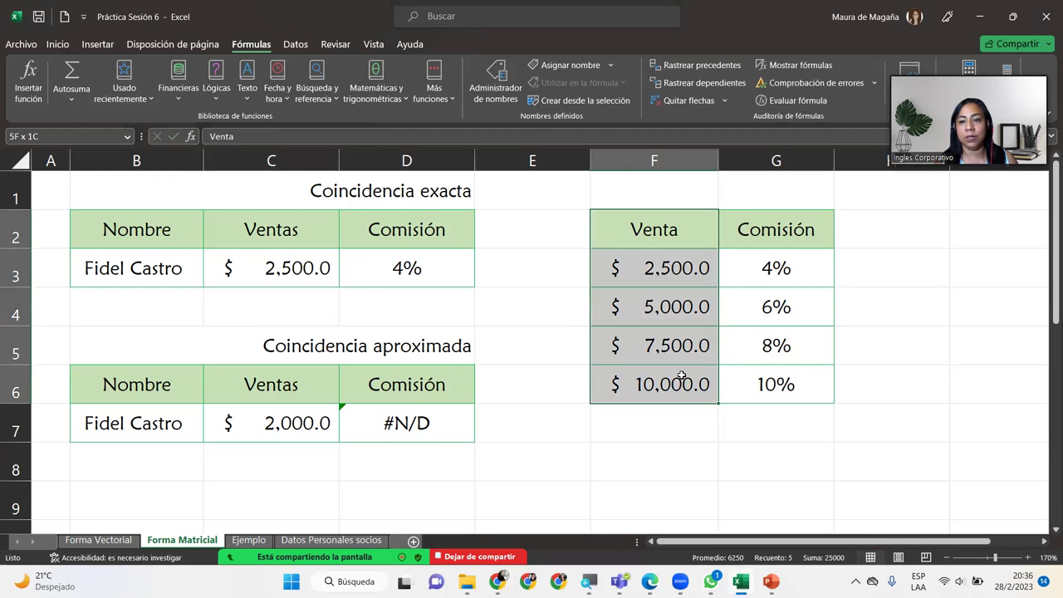
left_click(750, 375)
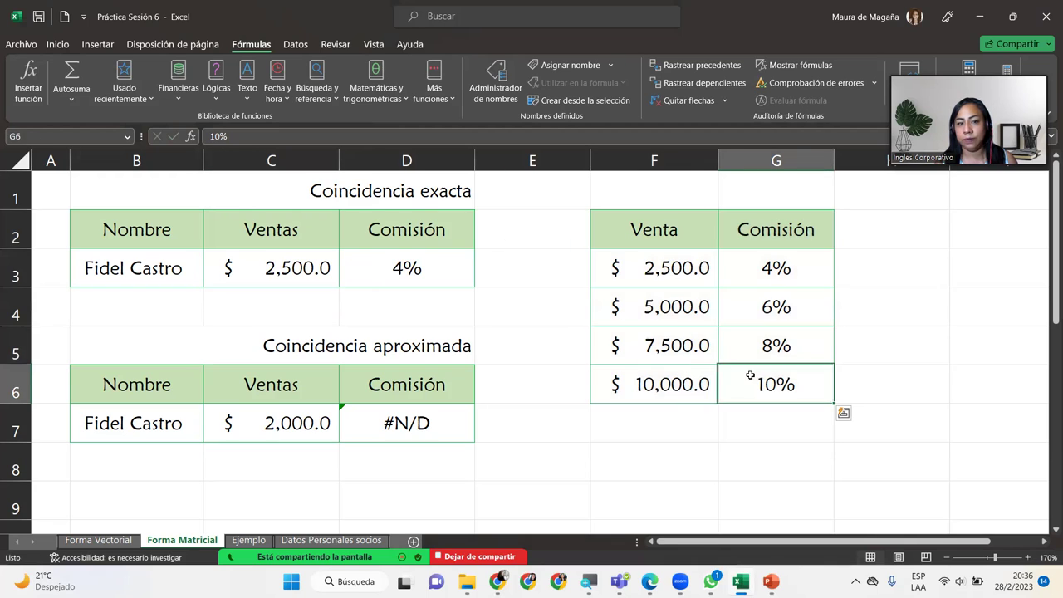
left_click(324, 424)
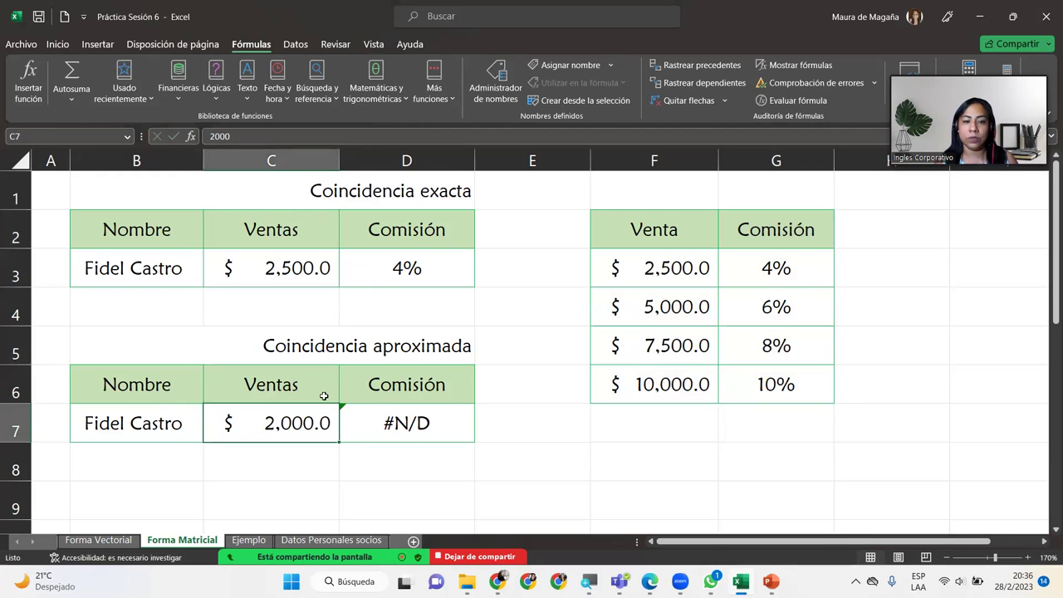
type("45000")
key("BackSpace")
key("Return")
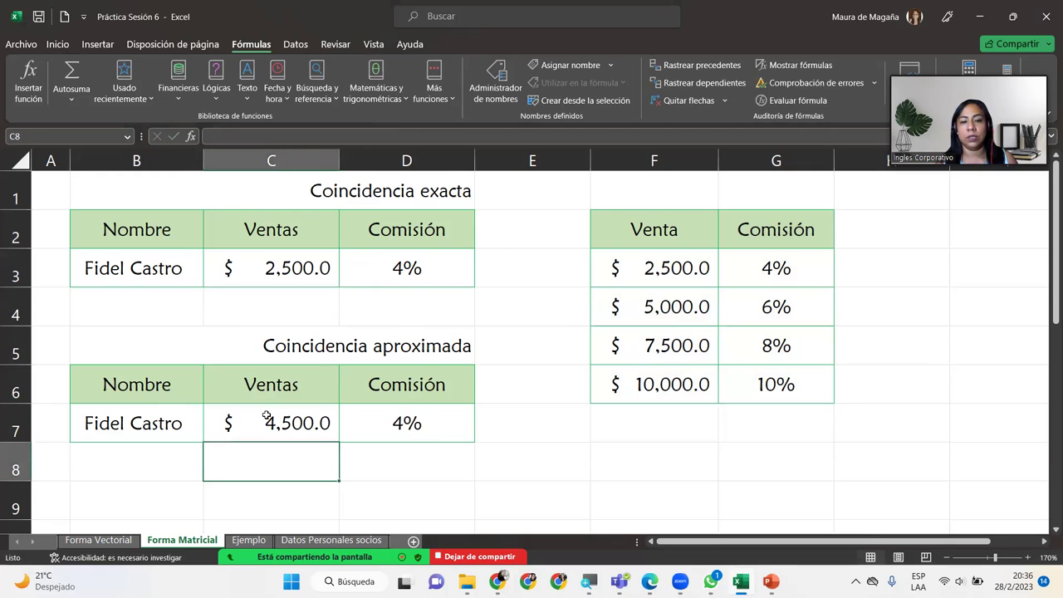
left_click(393, 413)
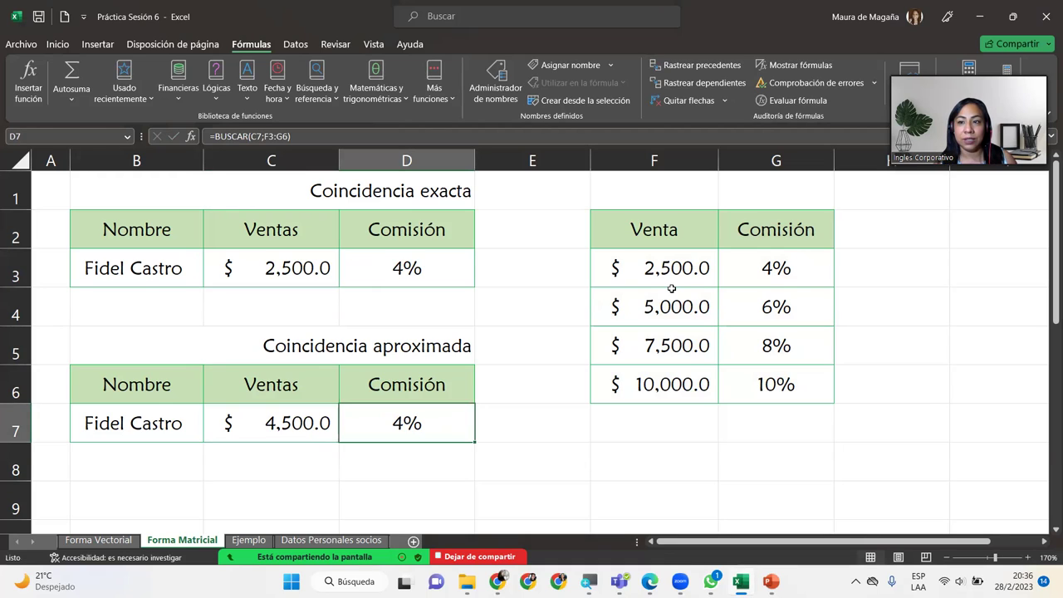
left_click(280, 418)
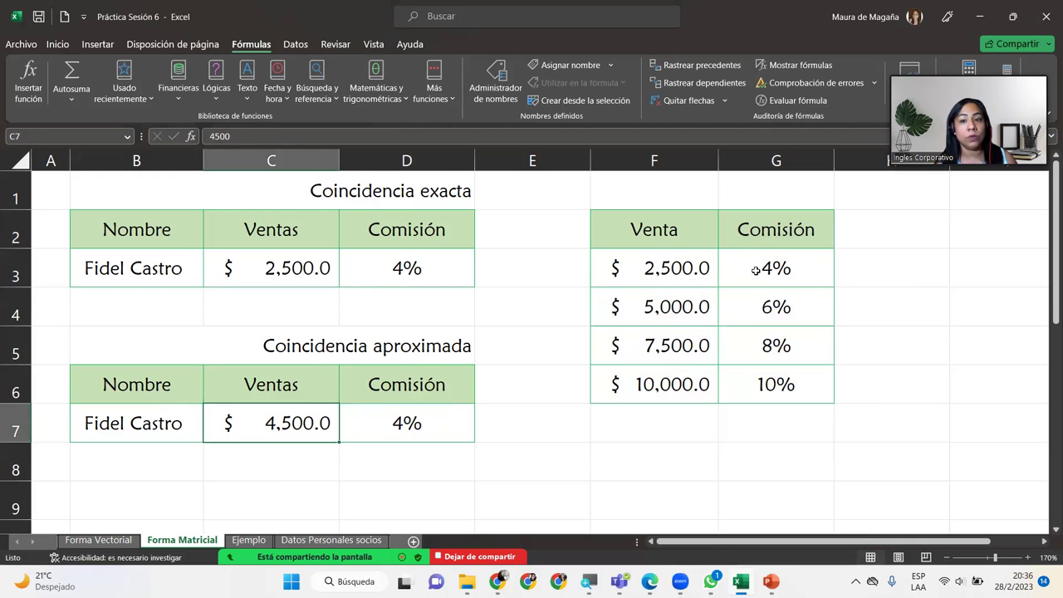
left_click_drag(691, 268, 800, 268)
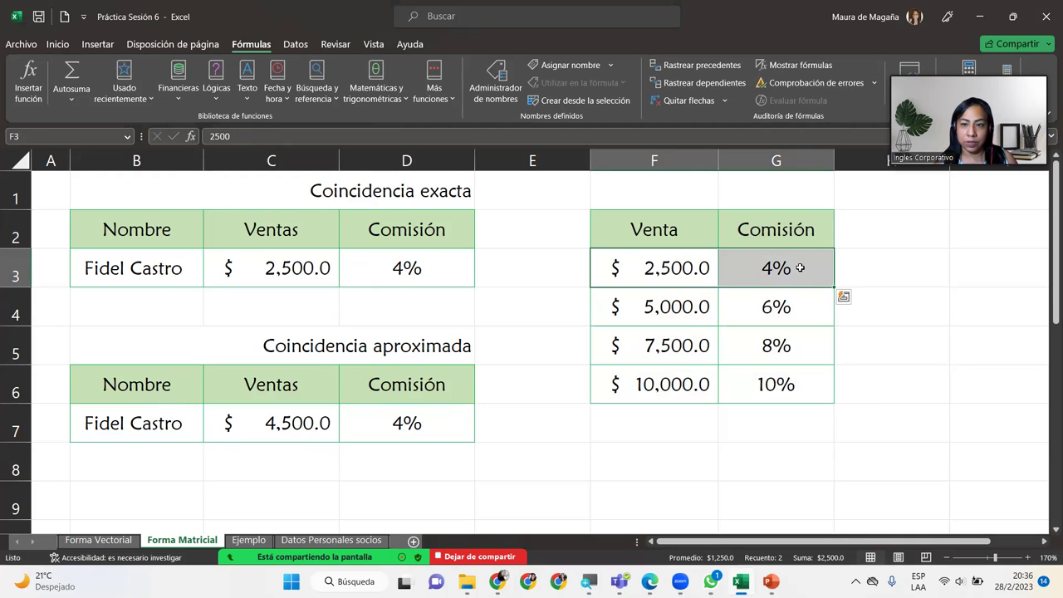
left_click(706, 266)
left_click_drag(650, 268, 771, 266)
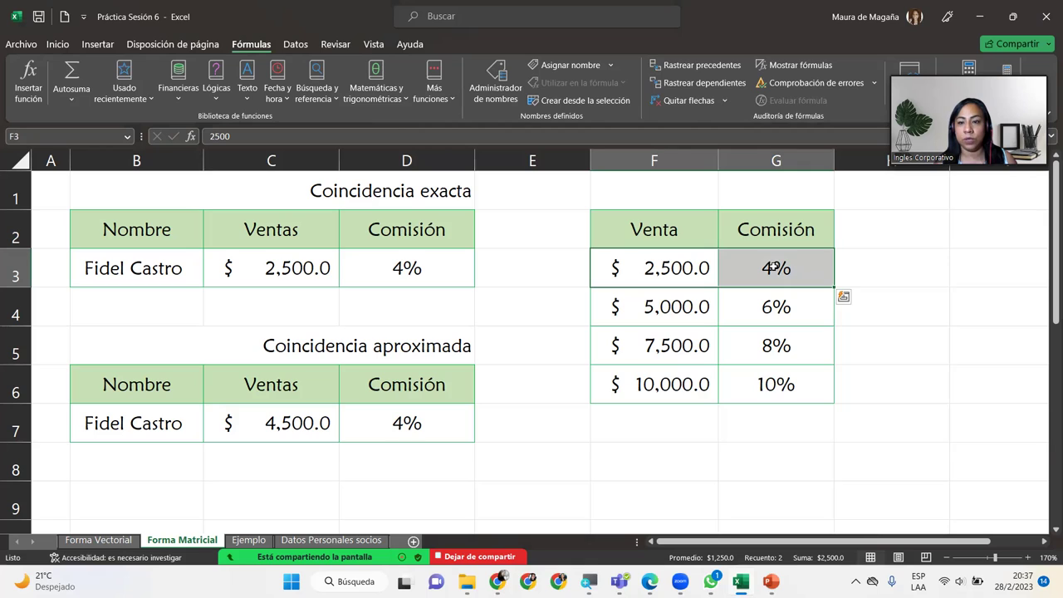
left_click_drag(634, 374, 747, 374)
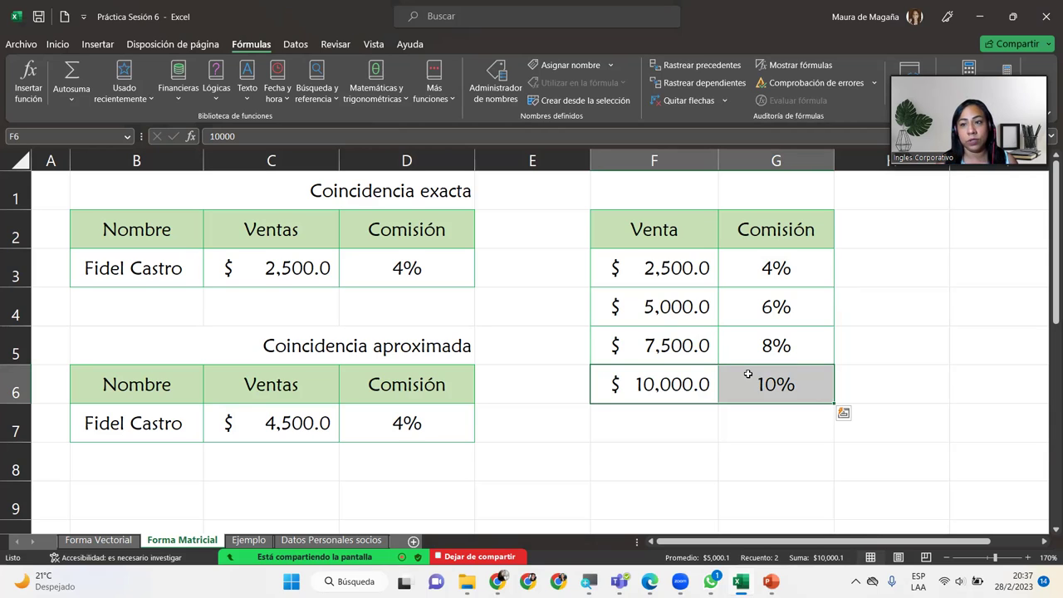
left_click(671, 254)
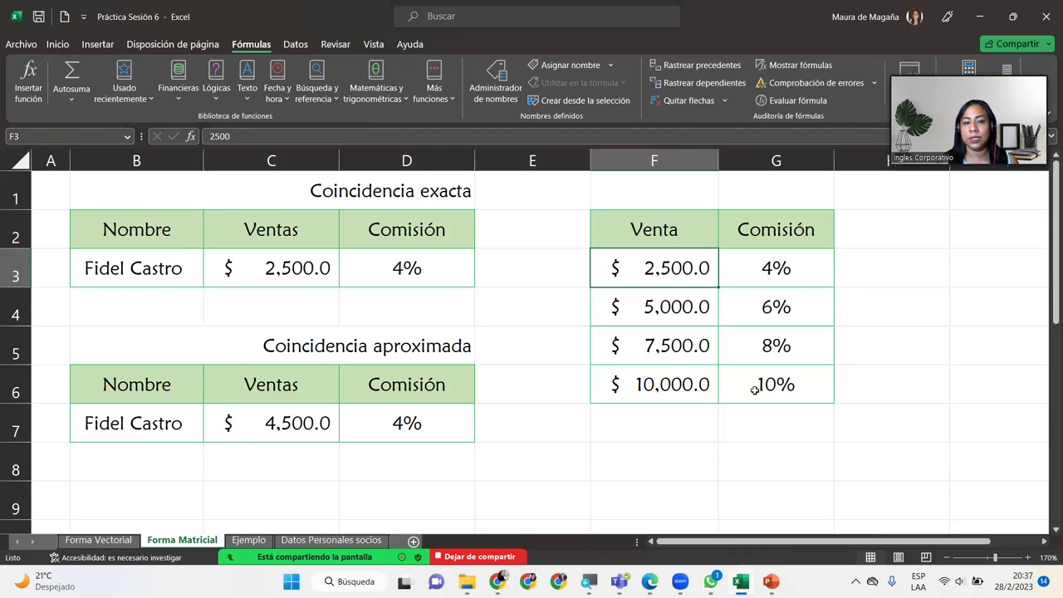
left_click(431, 431)
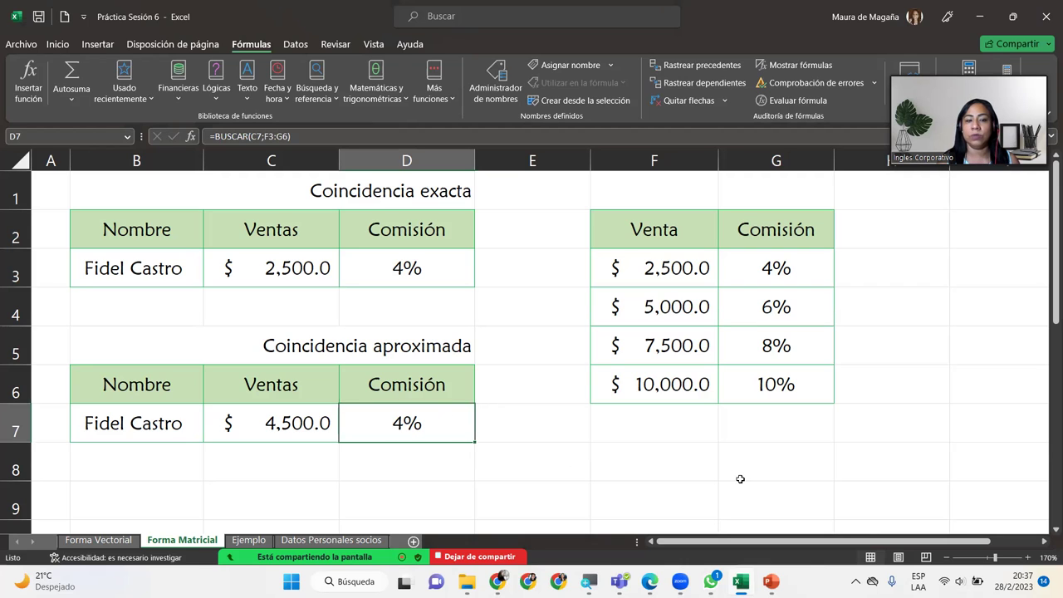
In B10, enter =BUSCAR with the array constant {"A","E","I";"1","2","3"}.
left_click(1047, 530)
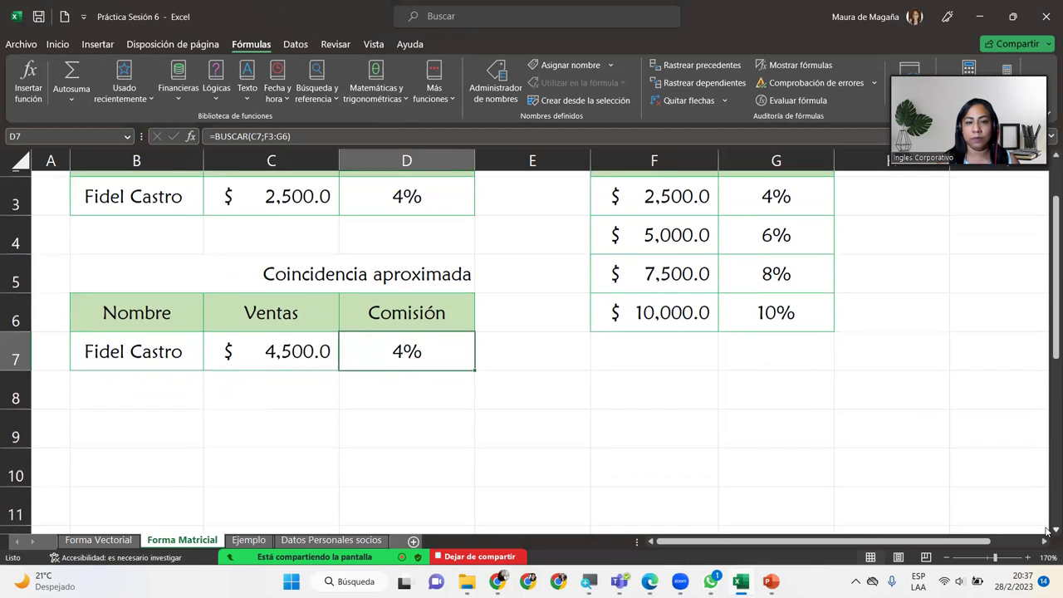
left_click(1047, 530)
left_click(1048, 530)
left_click(162, 333)
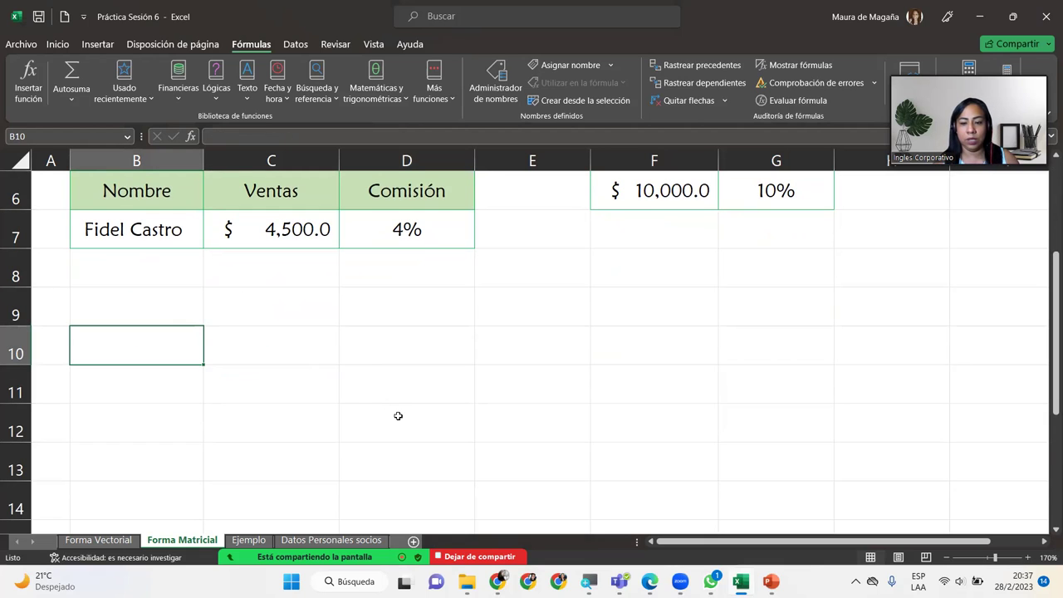
type("=bus")
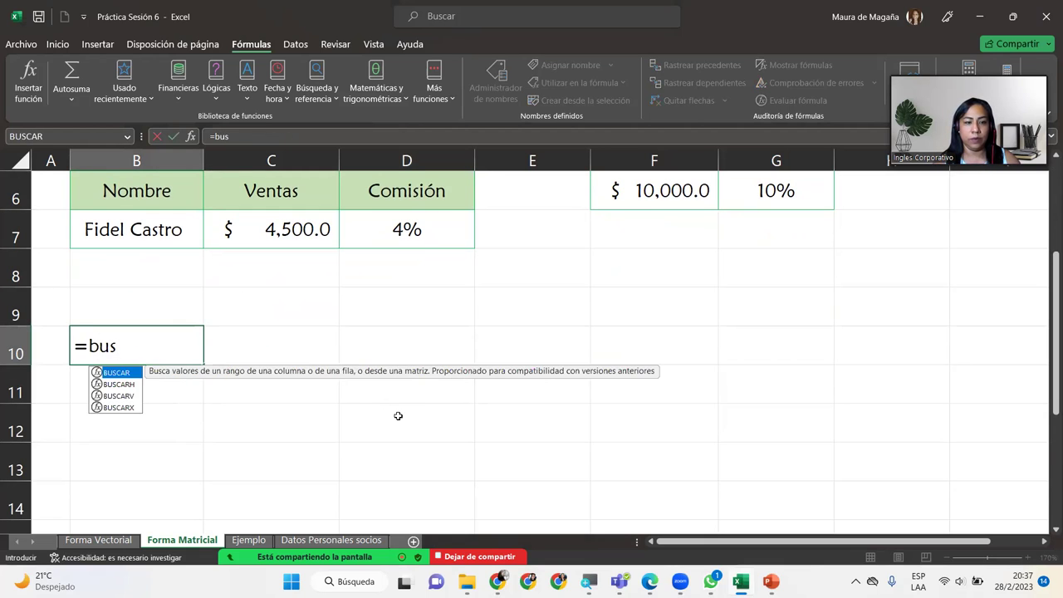
key("Tab")
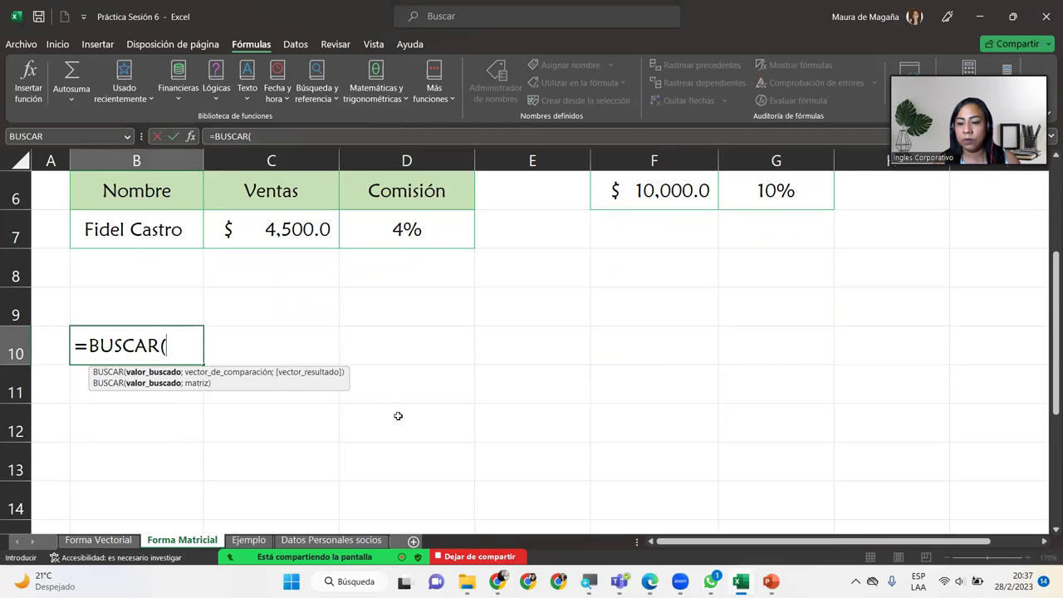
type("{")
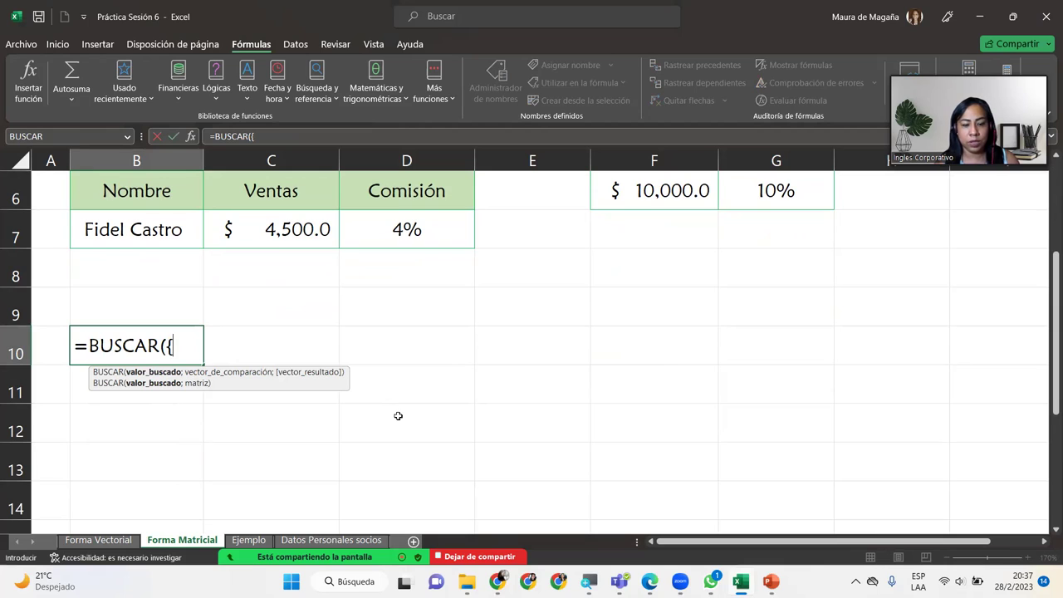
type("\"A\",\"")
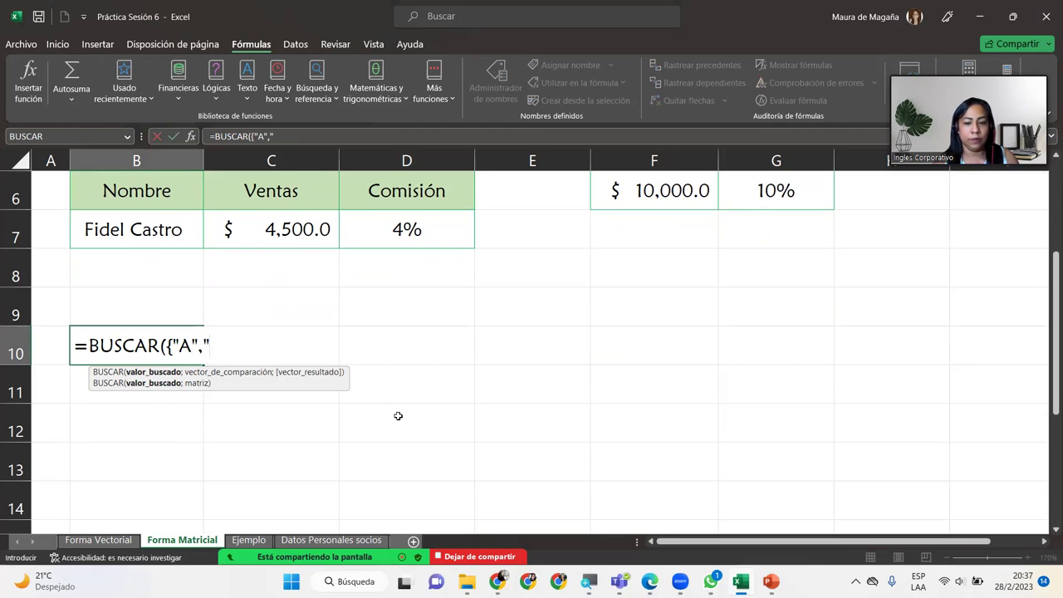
type("E")
type("\",\"")
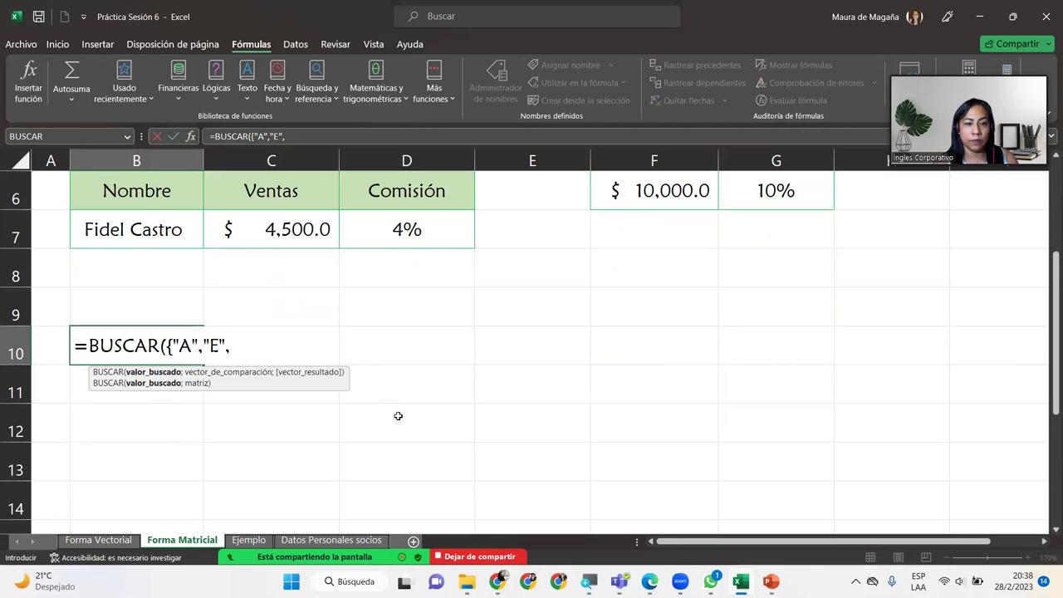
type("I\"")
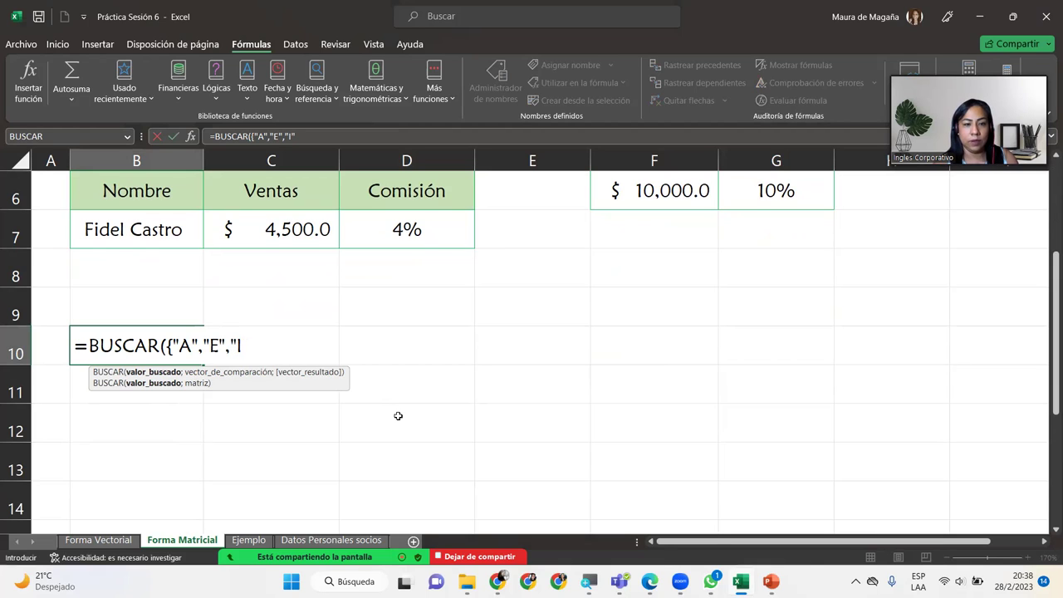
type(";")
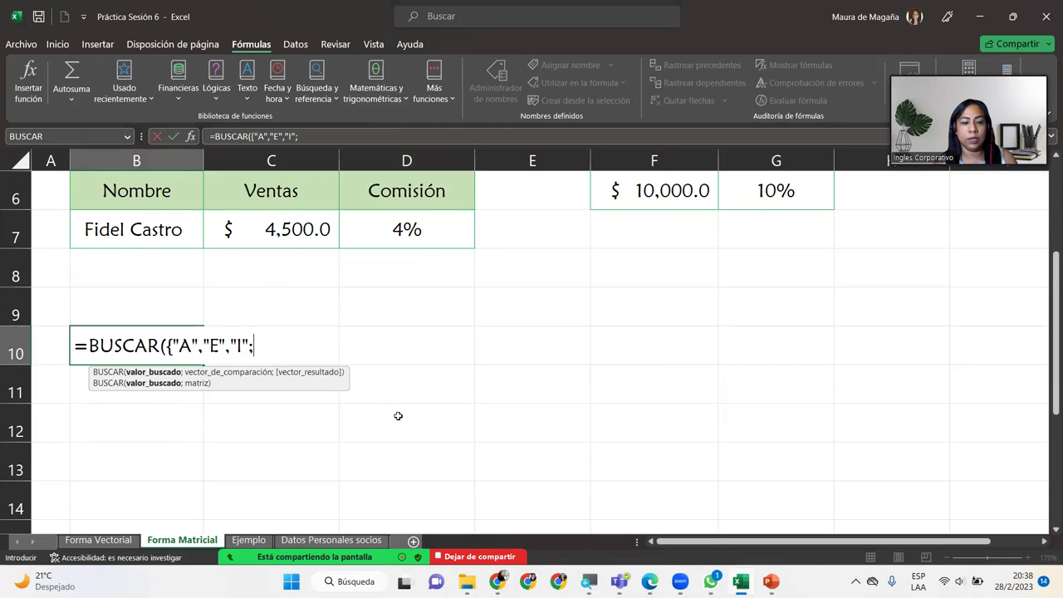
type("\"1\"")
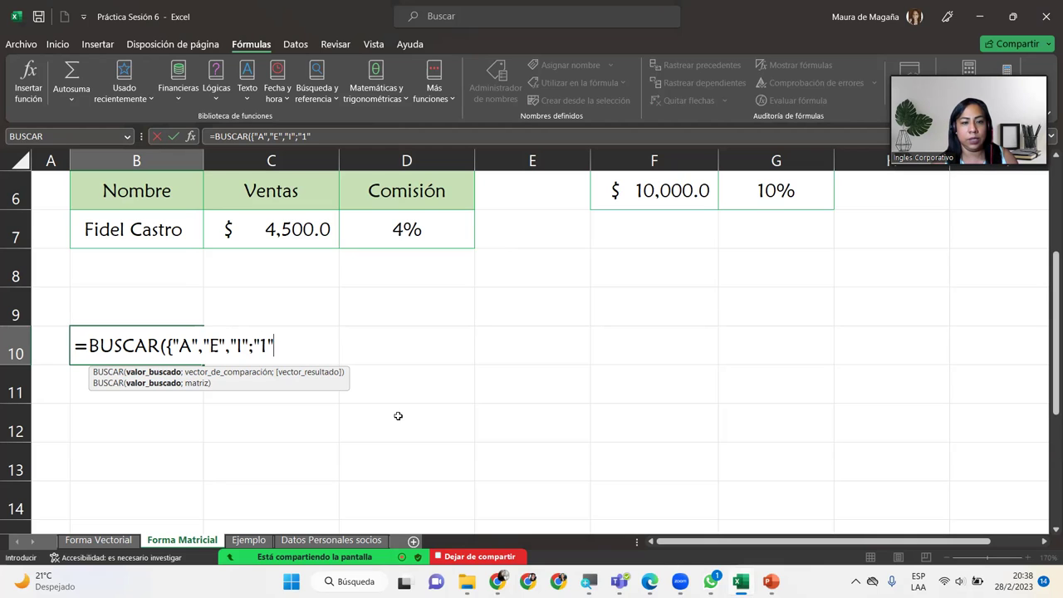
type(",\"")
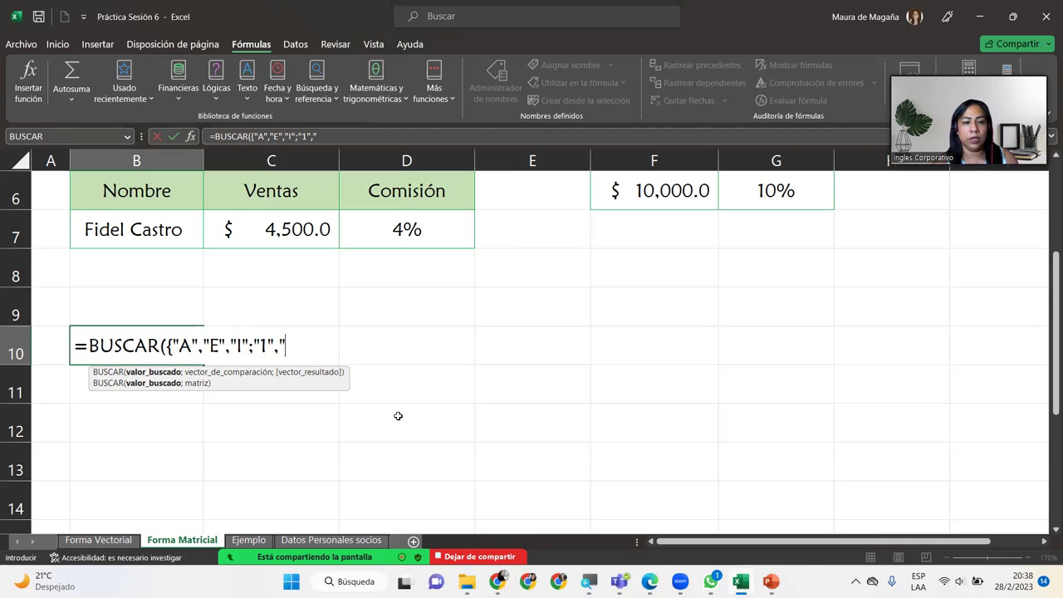
type("2\"")
type(",\"3\"")
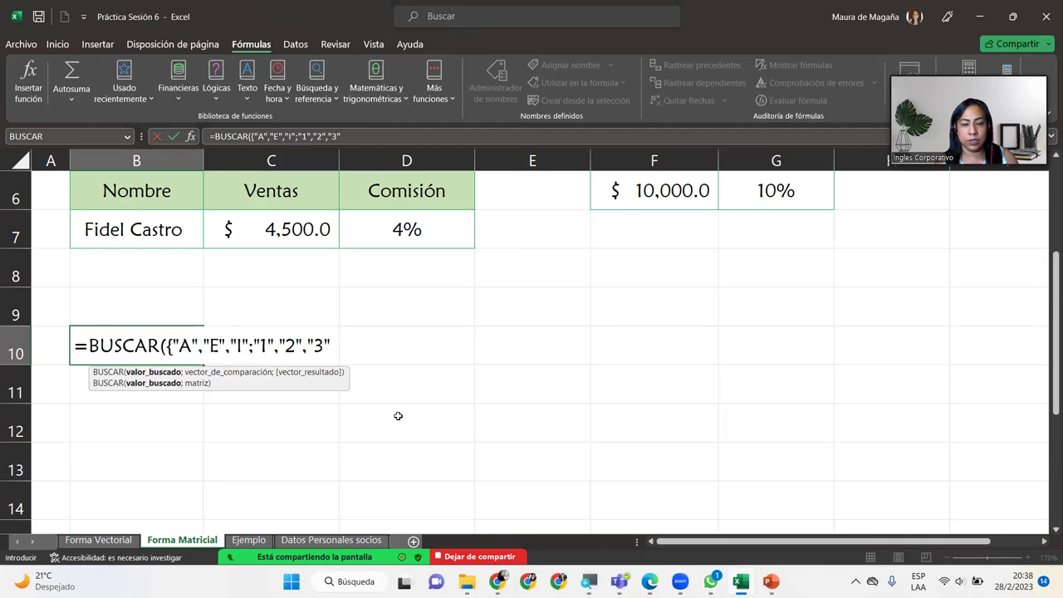
type("}")
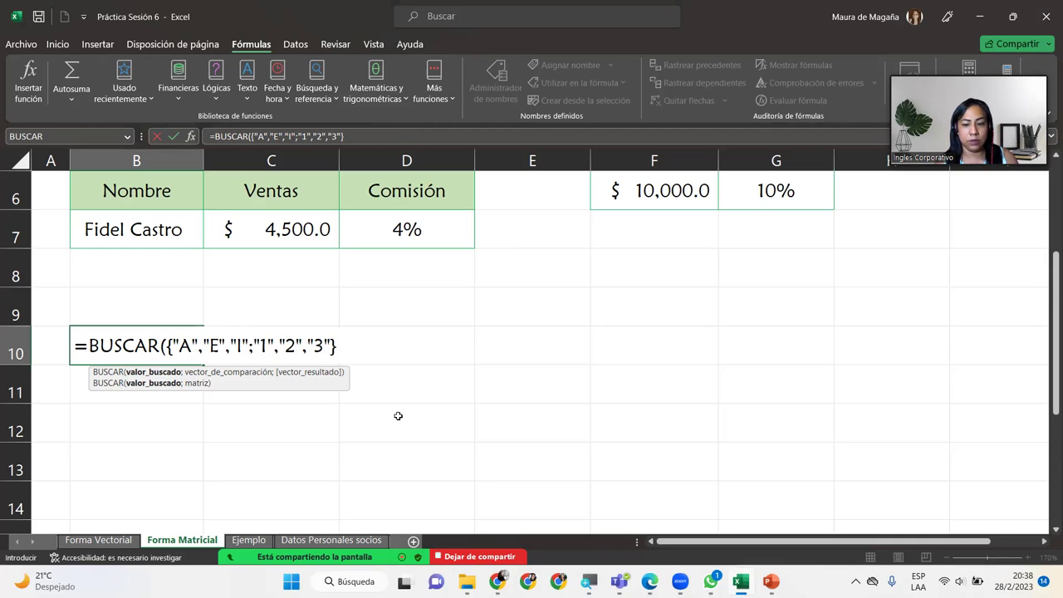
type(")")
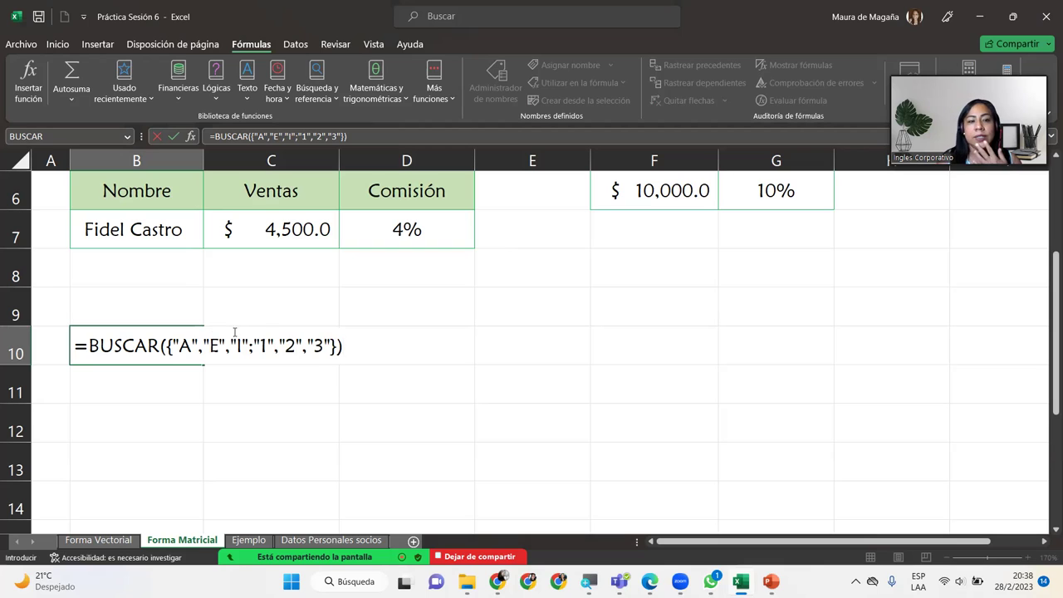
Add B9 as the lookup value and commit =BUSCAR(B9;{"A","E","I";"1","2","3"}) in B10.
left_click(168, 345)
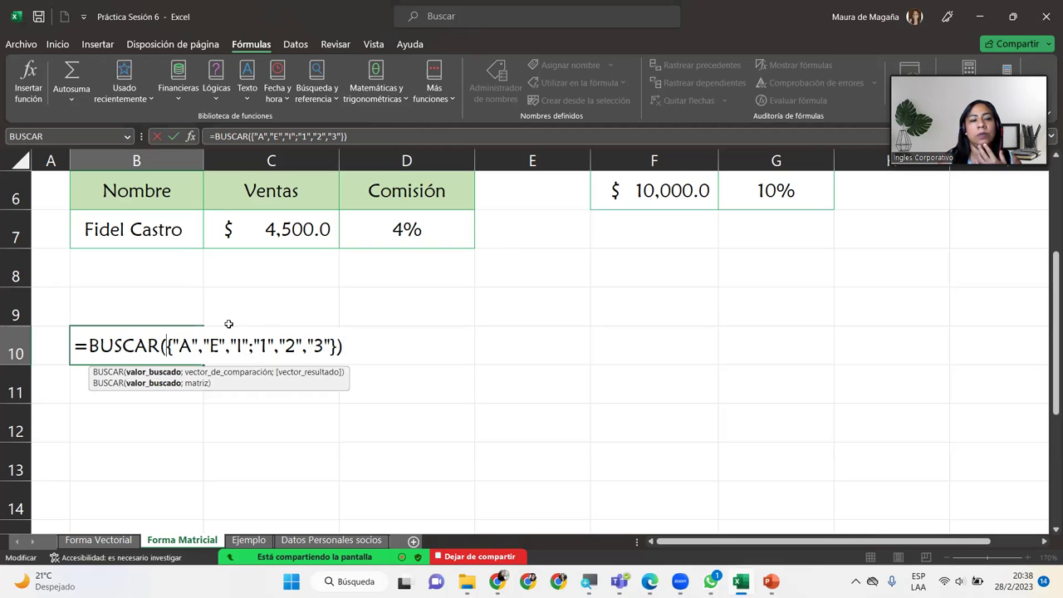
left_click(147, 296)
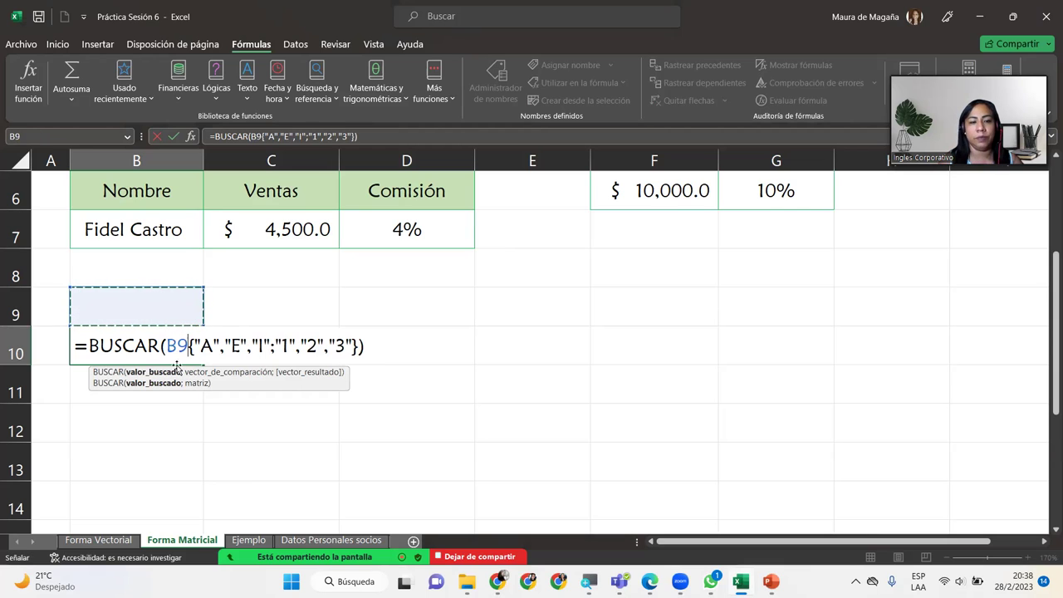
type(";")
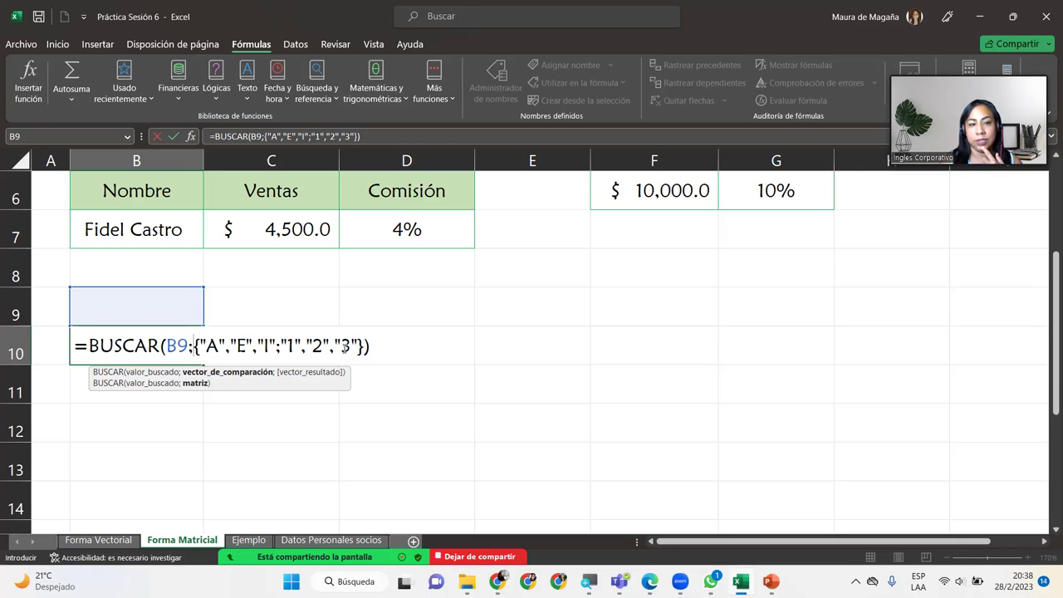
key("Return")
left_click(168, 311)
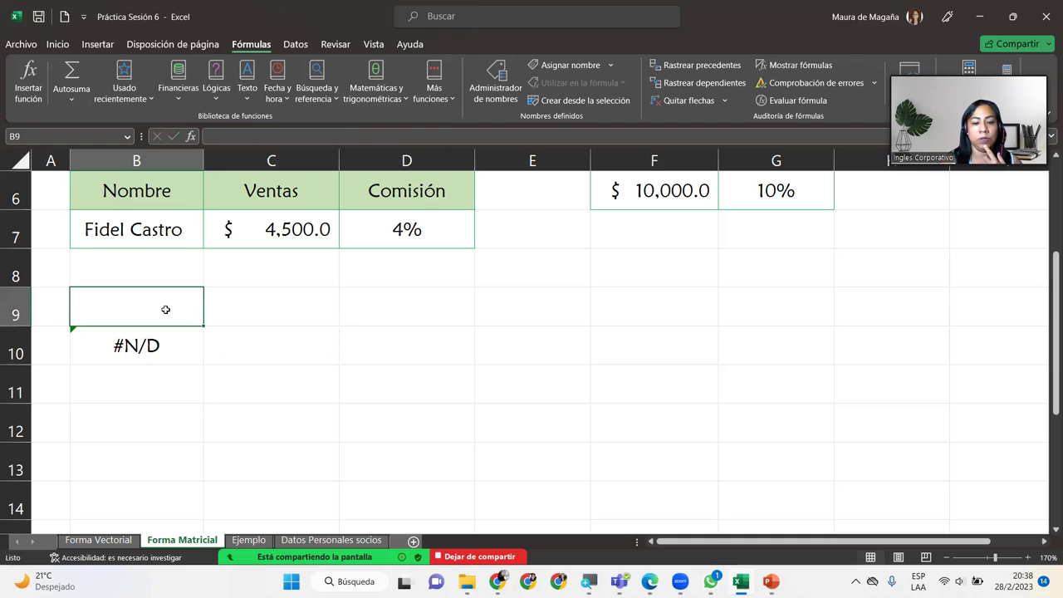
Enter E, I, A and finally O in B9 to test B10's lookup results.
type("E")
key("Return")
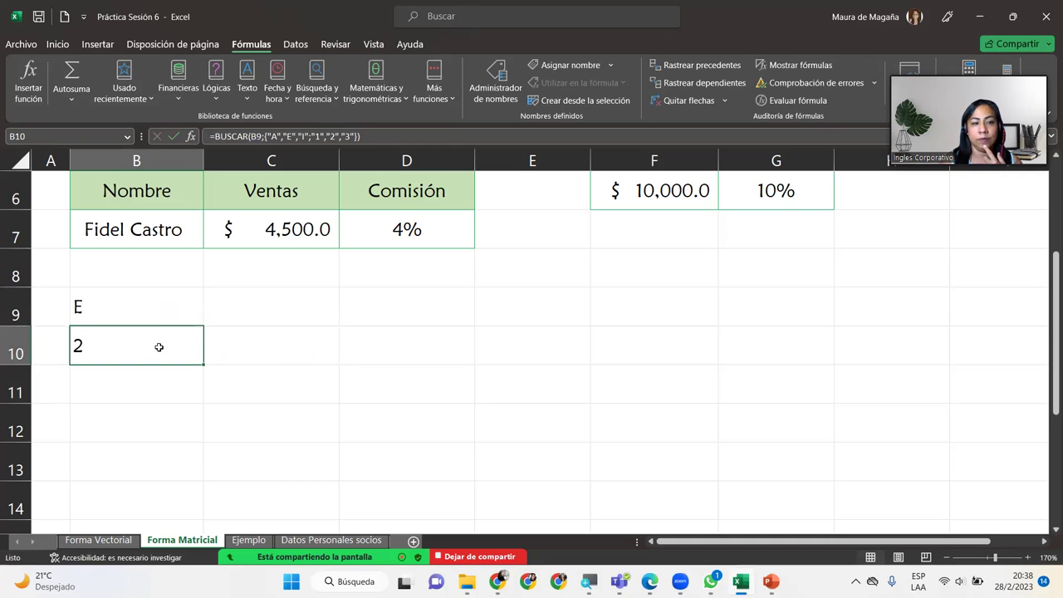
left_click(153, 296)
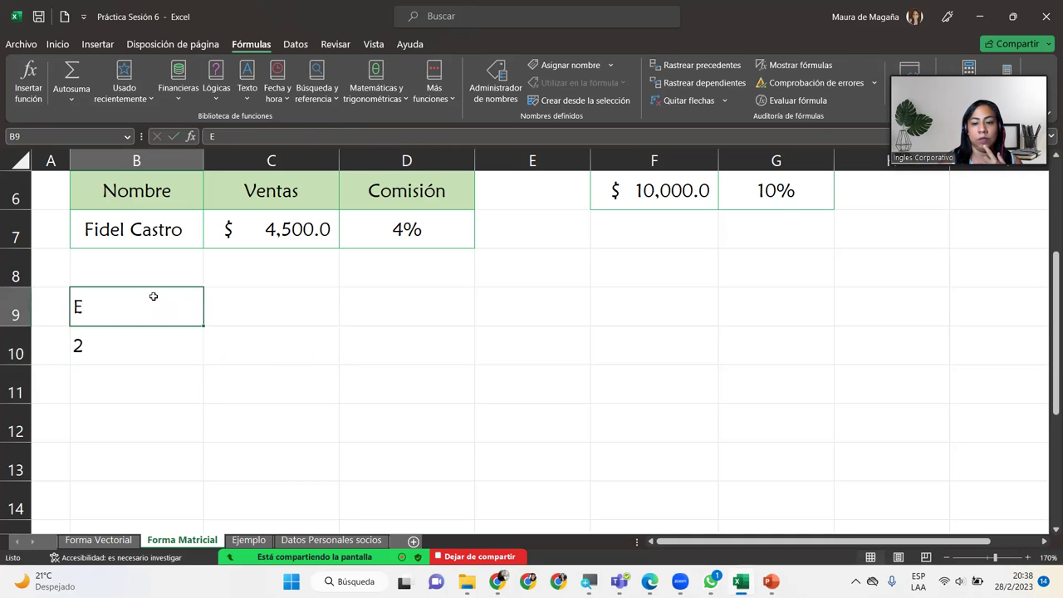
type("I")
key("Return")
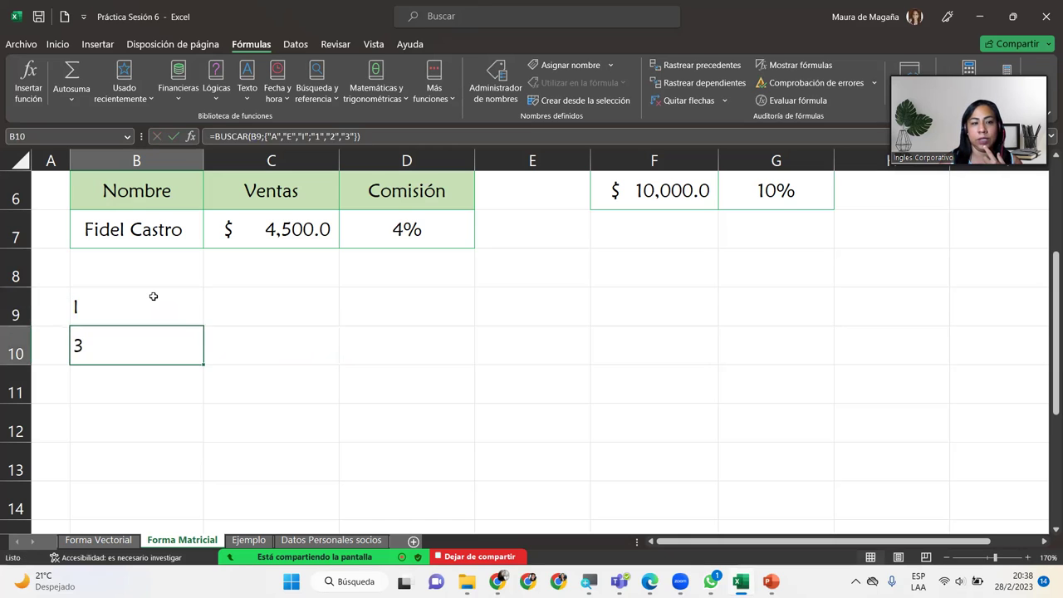
left_click(153, 297)
type("A")
key("Return")
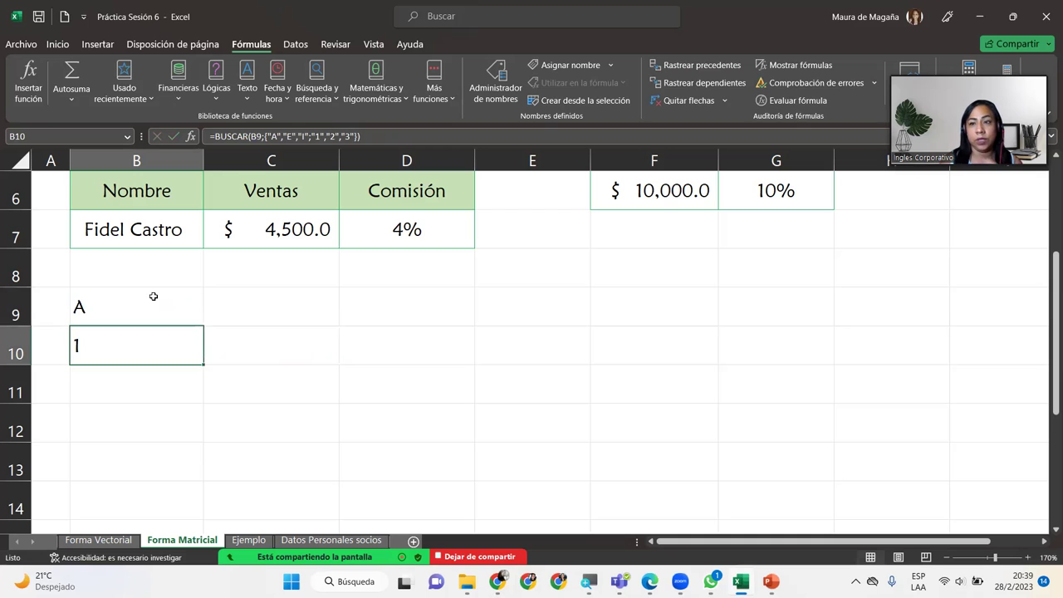
left_click(153, 296)
type("O")
key("Return")
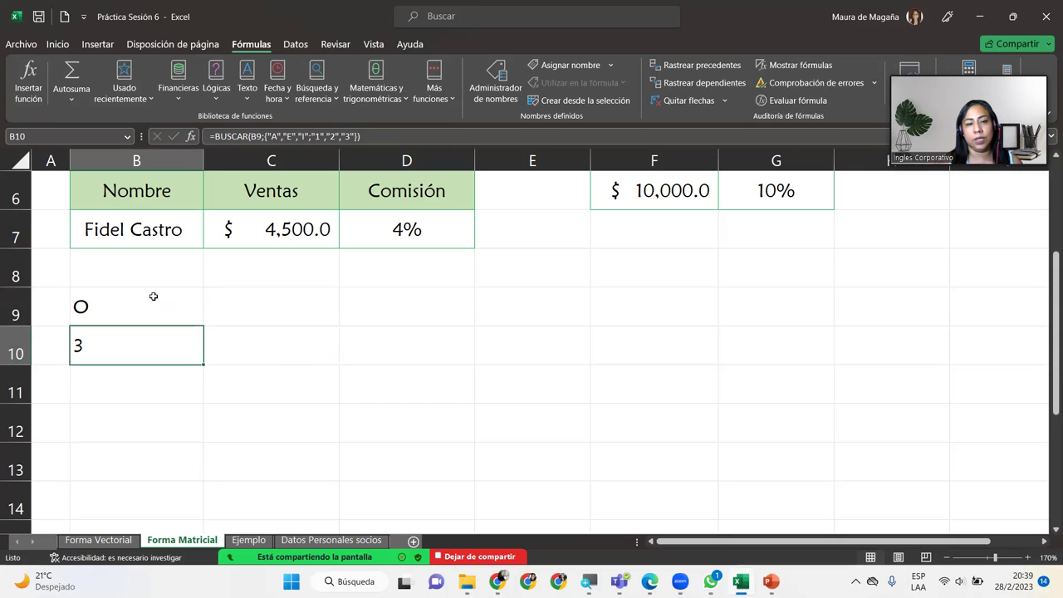
Review B10's BUSCAR formula, then bring up the PowerPoint slide on BUSCAR array form.
double_click(172, 352)
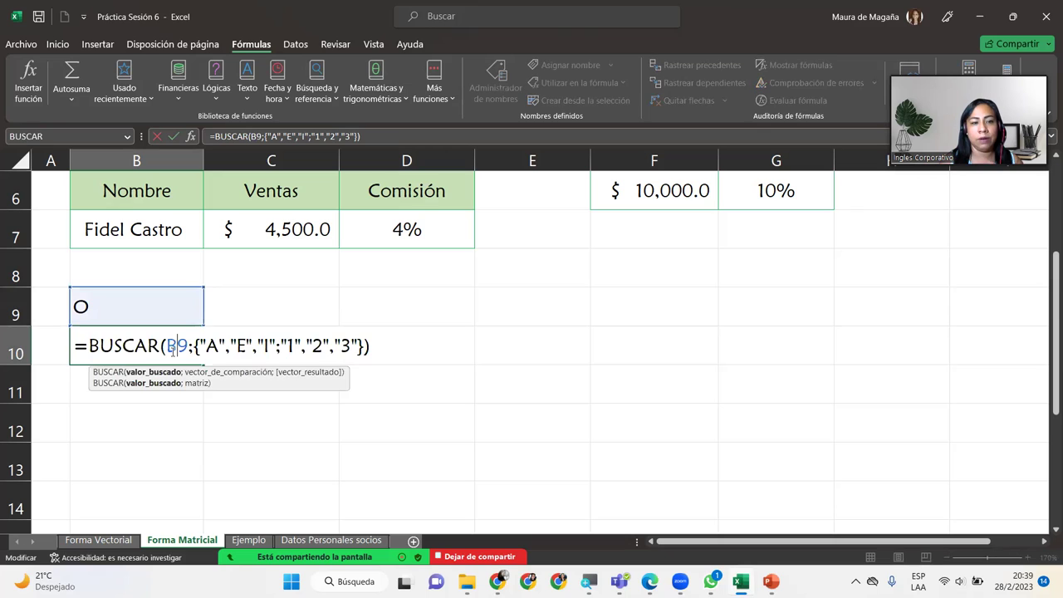
left_click(378, 350)
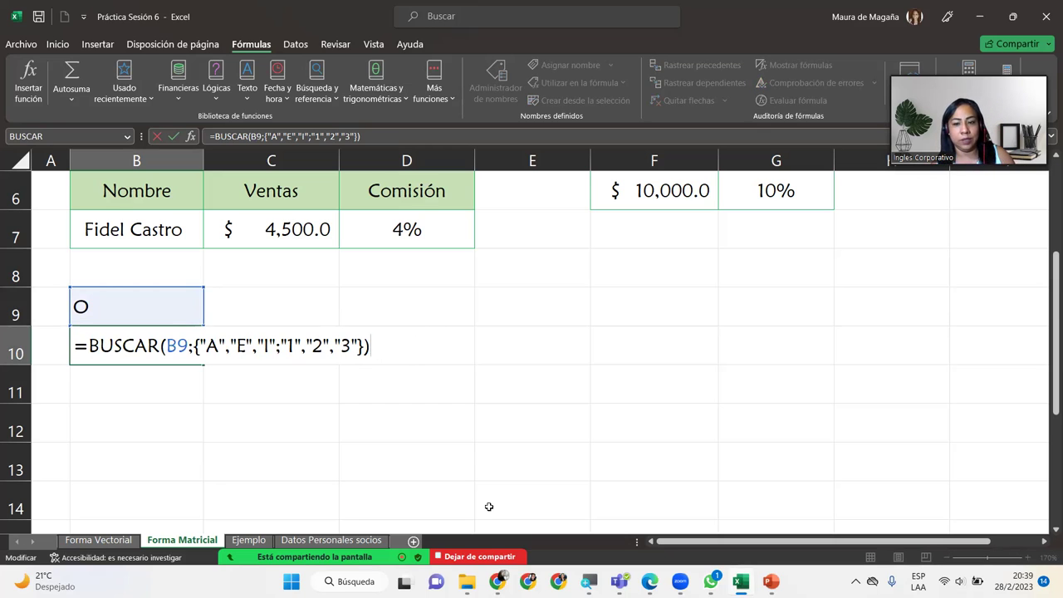
left_click(785, 580)
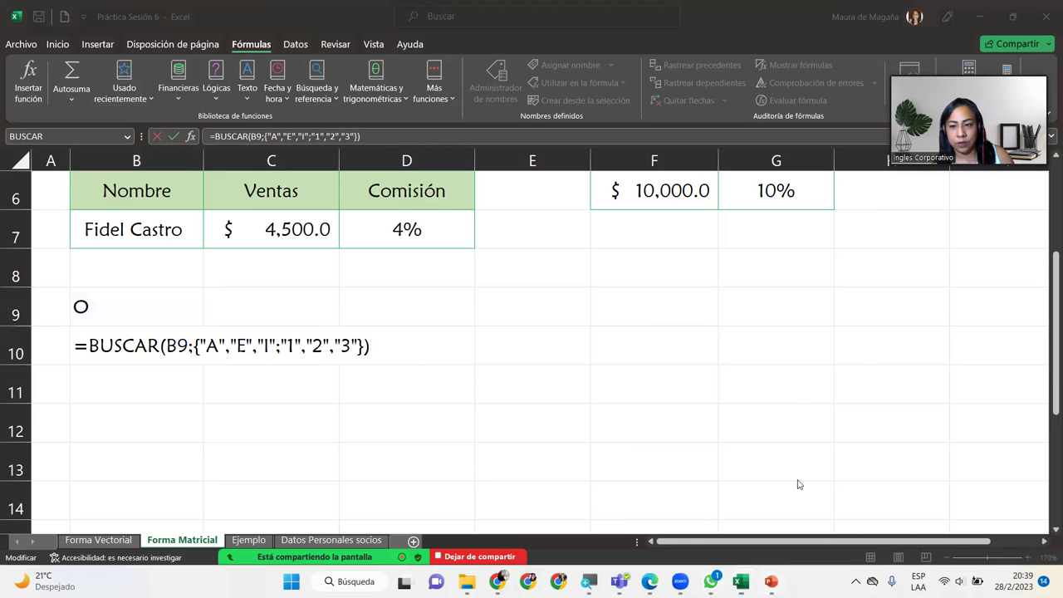
left_click(827, 516)
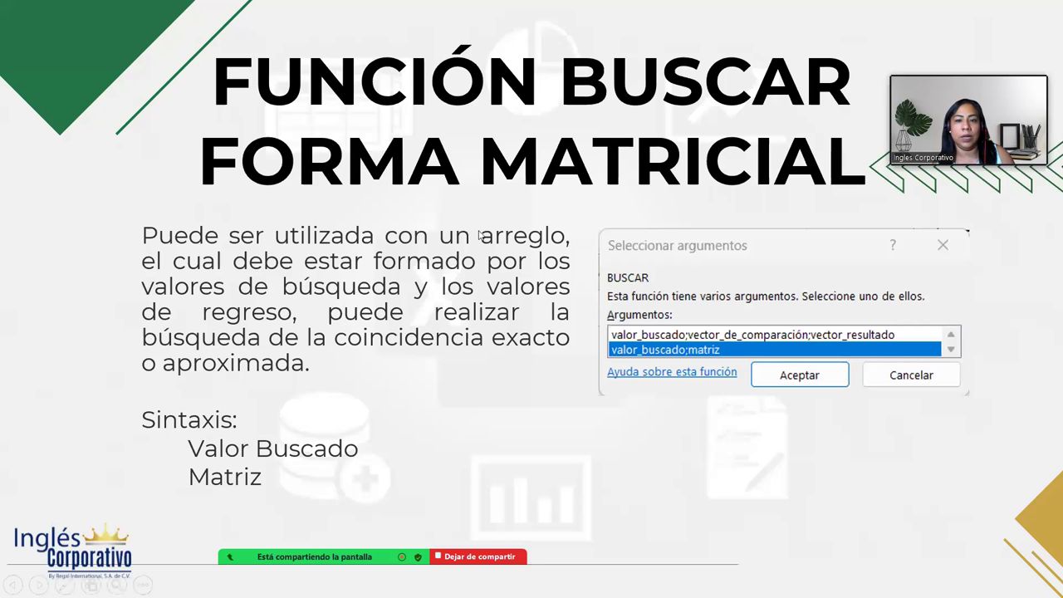
Step to the Desarrollo slide and back, then return to the Excel workbook.
left_click(448, 239)
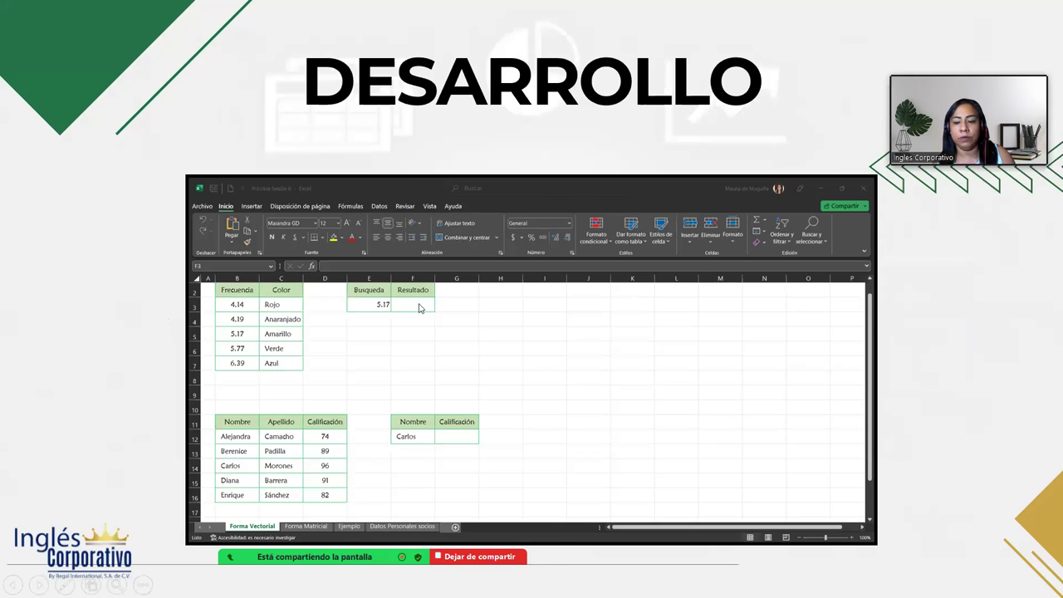
key("Left")
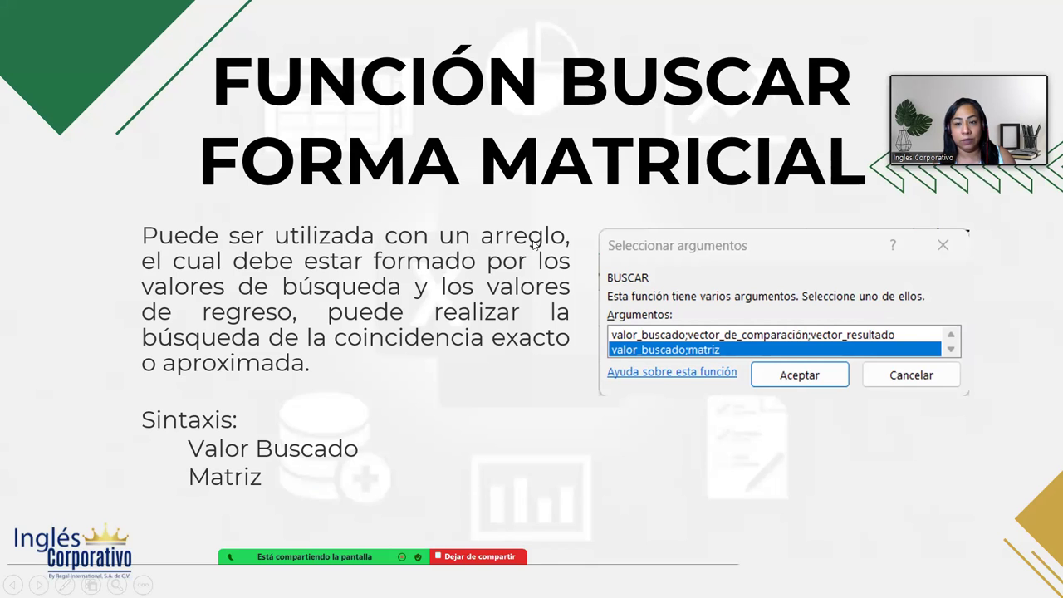
key("alt+Tab")
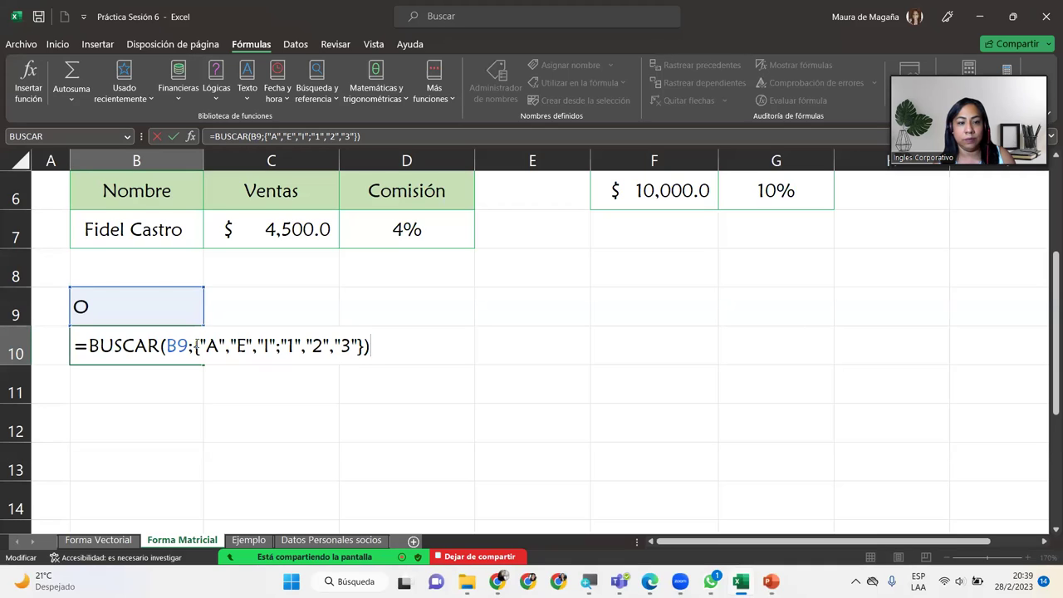
left_click_drag(260, 344, 365, 344)
left_click(305, 343)
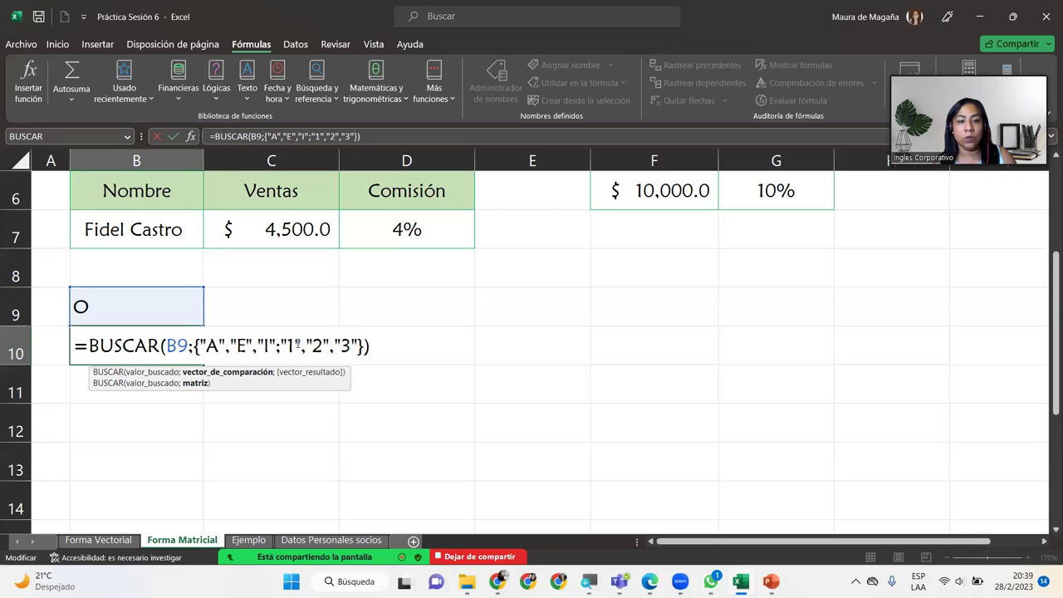
left_click_drag(272, 343, 198, 343)
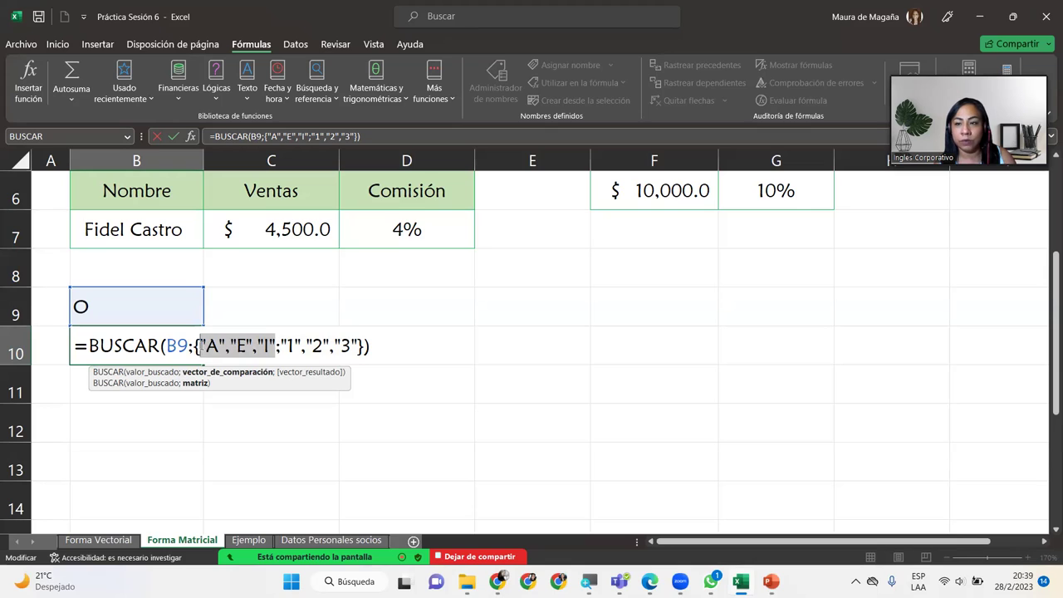
left_click_drag(280, 343, 359, 346)
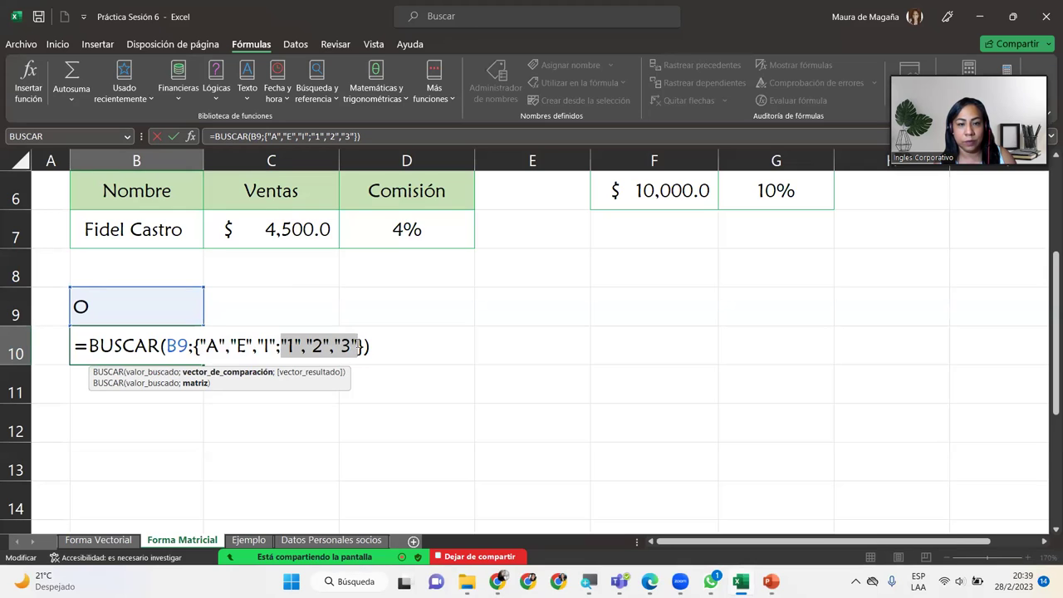
left_click(365, 344)
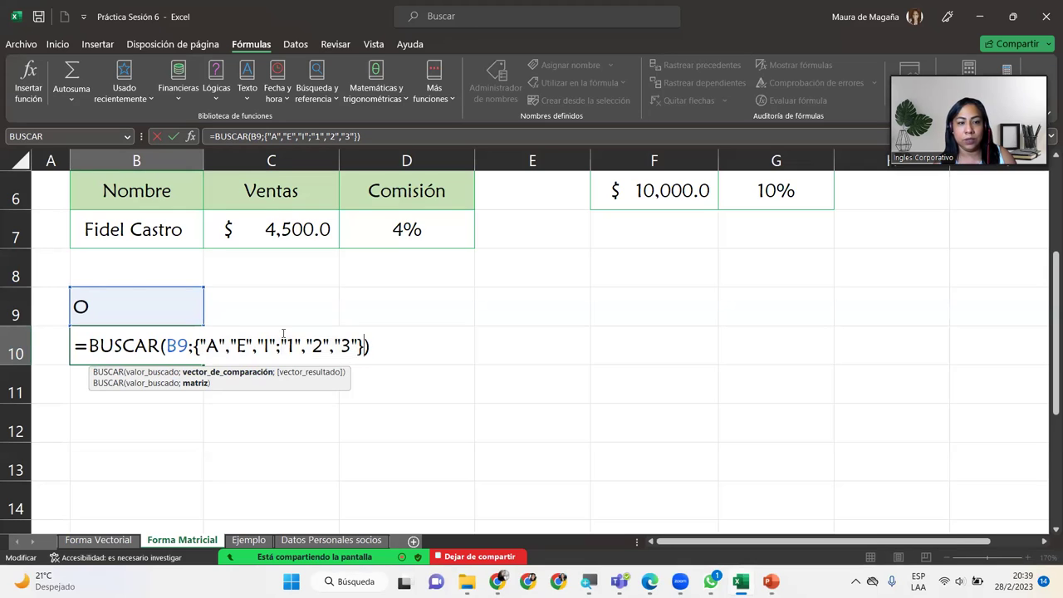
Enter E in B9 so B10 returns 2, highlighting the array inside B10's formula.
key("Return")
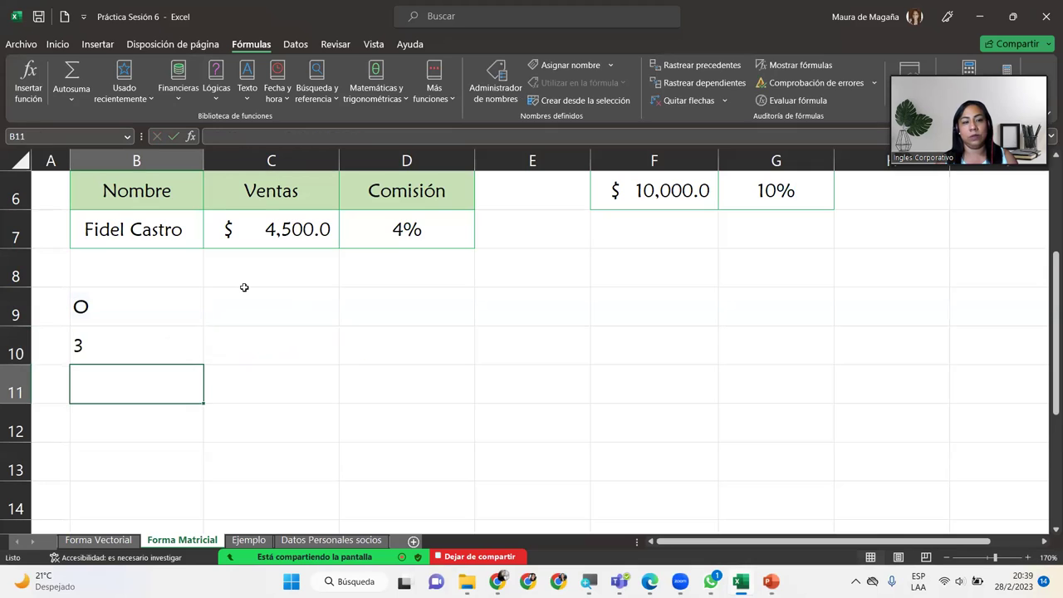
left_click(127, 308)
type("E")
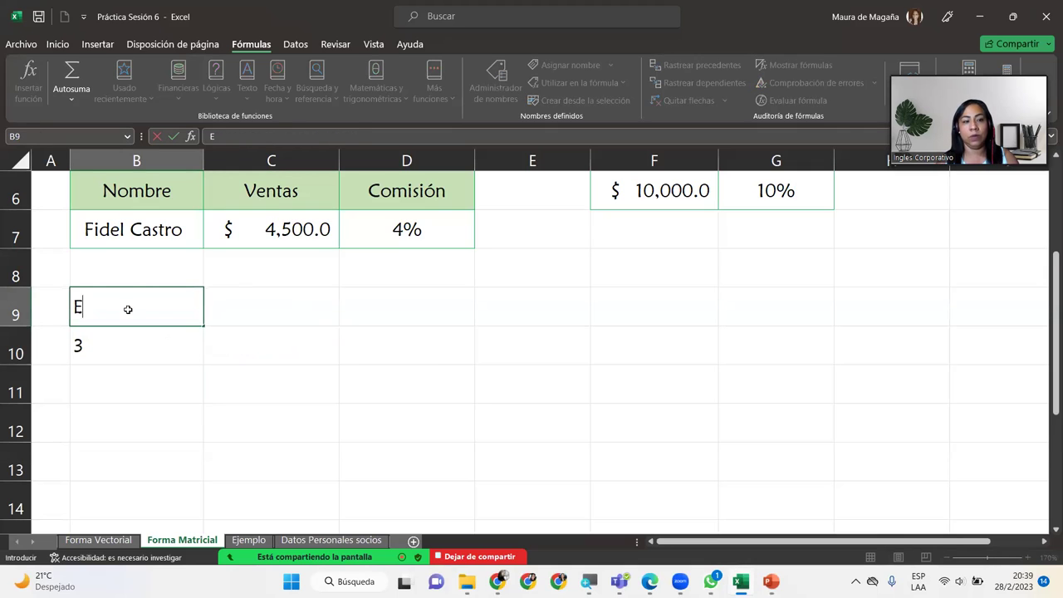
key("Return")
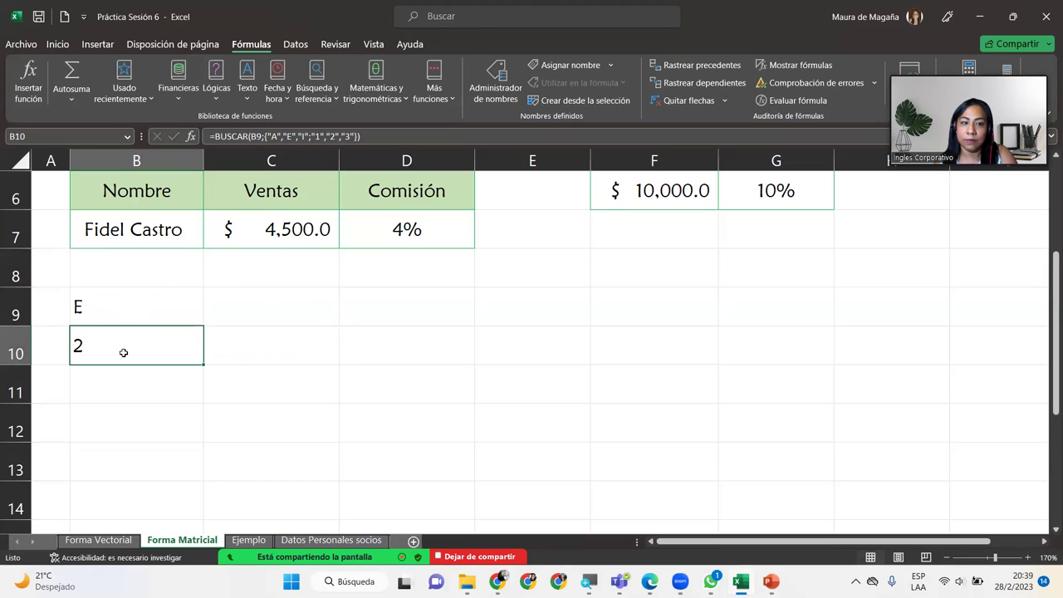
double_click(165, 346)
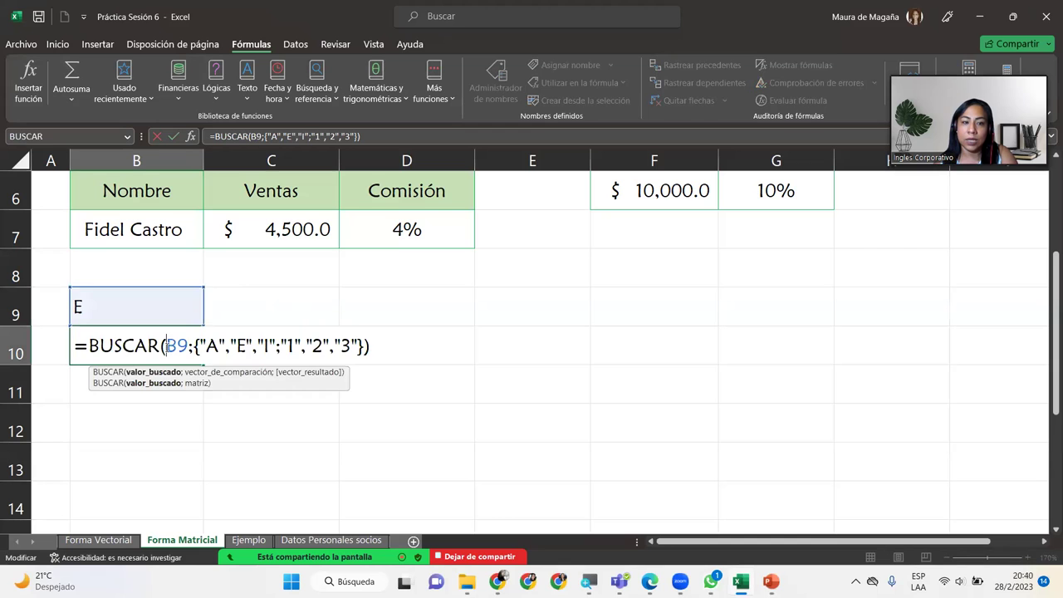
key("Right")
key("Right")
key("Right")
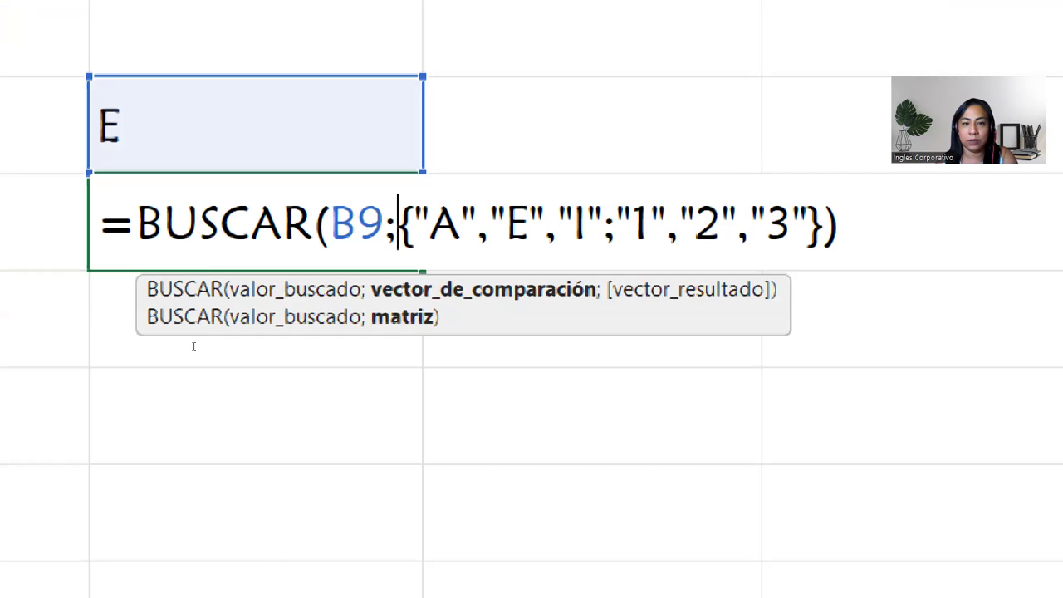
key("shift+Right")
key("shift+Right")
key("shift+Right")
key("shift+Right")
key("shift+Right")
key("shift+Right")
key("shift+Right")
key("shift+Right")
key("shift+Right")
key("shift+Right")
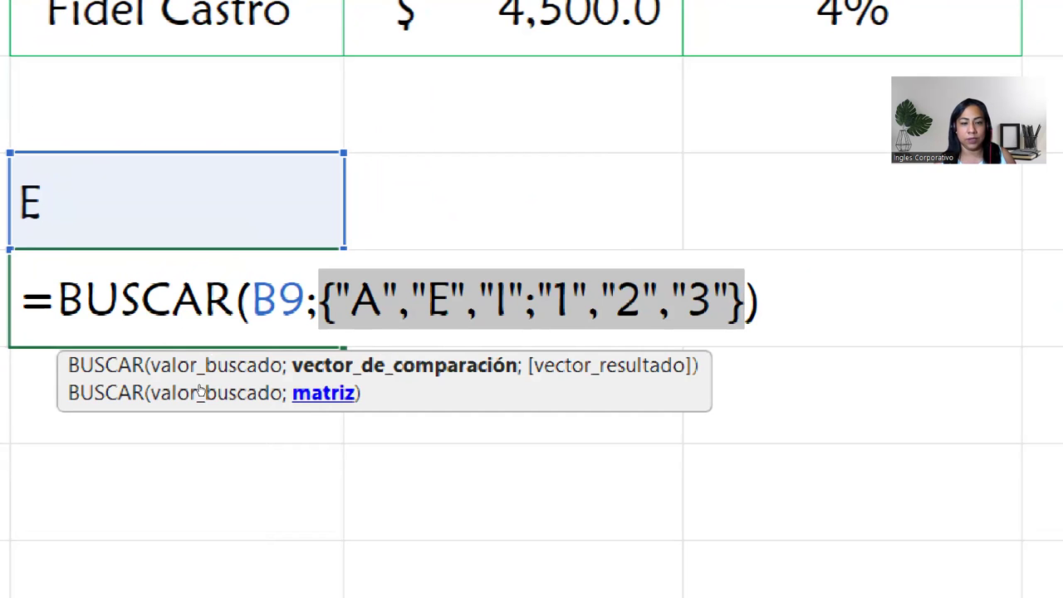
key("ctrl+Return")
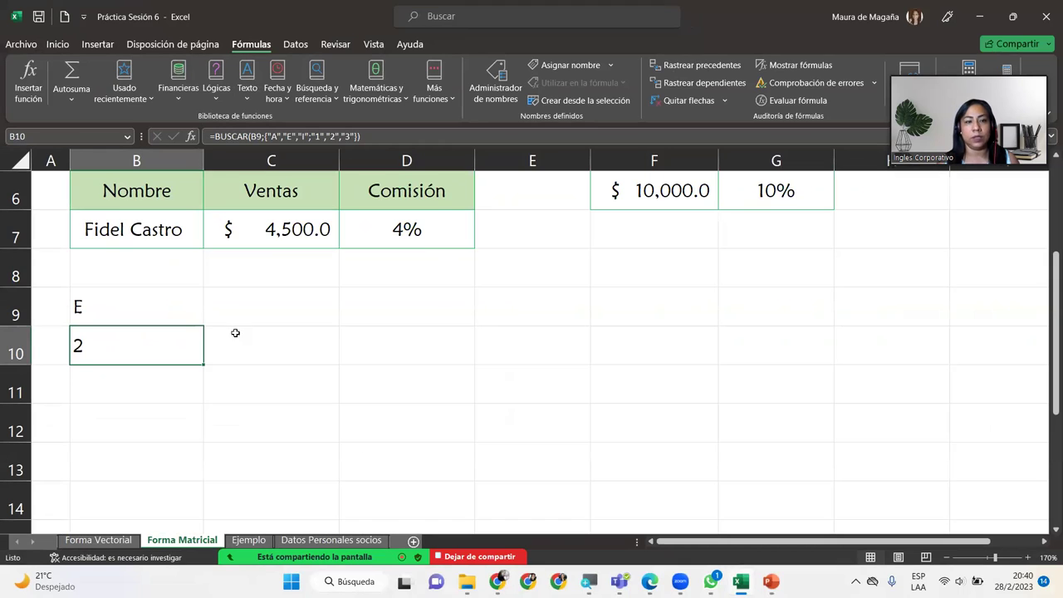
left_click(190, 136)
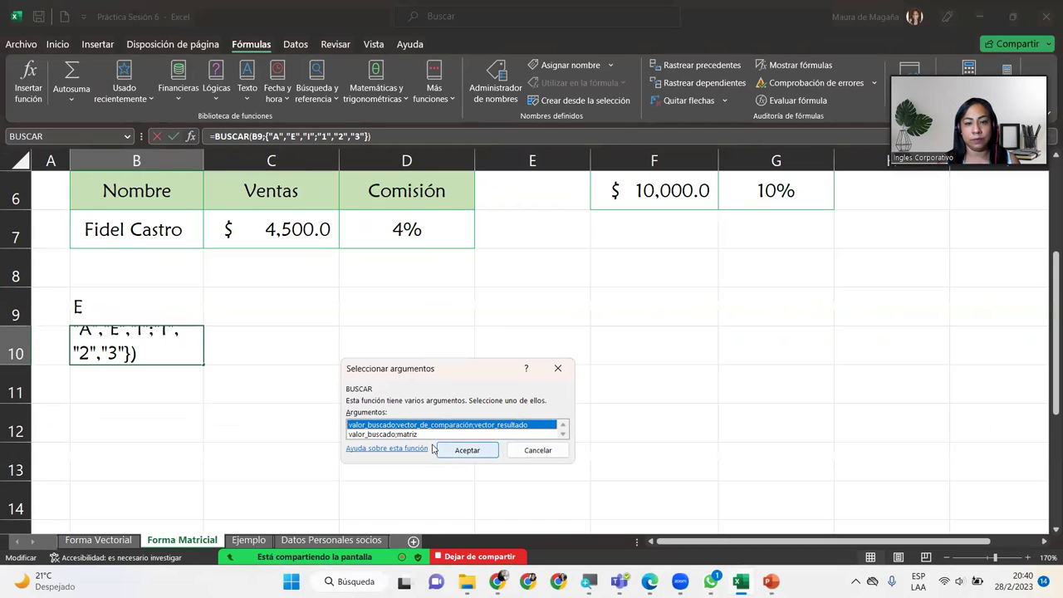
left_click(406, 433)
left_click(445, 453)
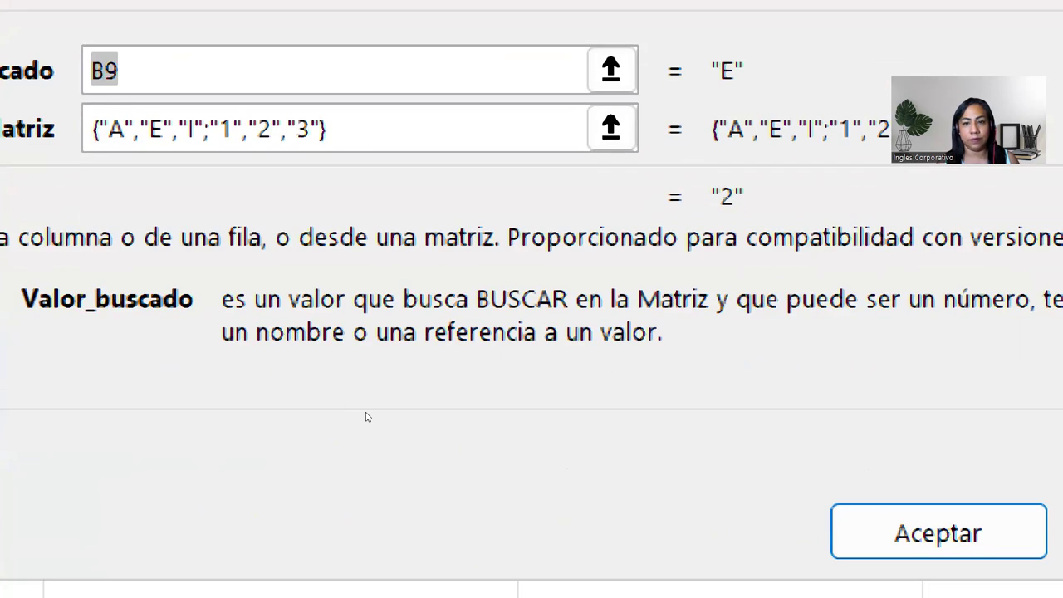
key("End")
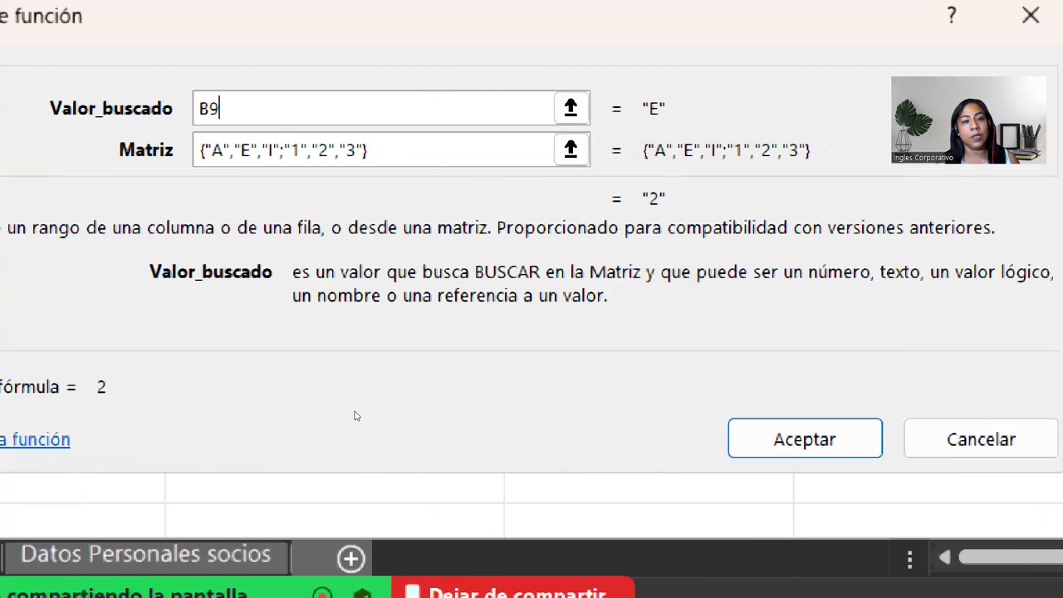
key("Tab")
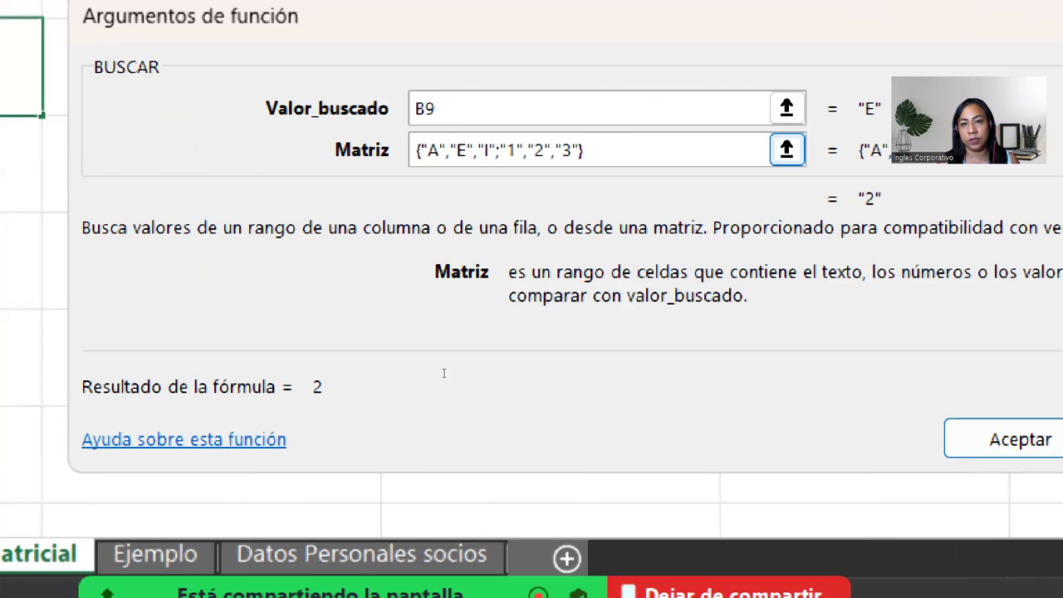
key("shift+Left")
key("shift+Left")
key("shift+Left")
key("shift+Left")
key("shift+Left")
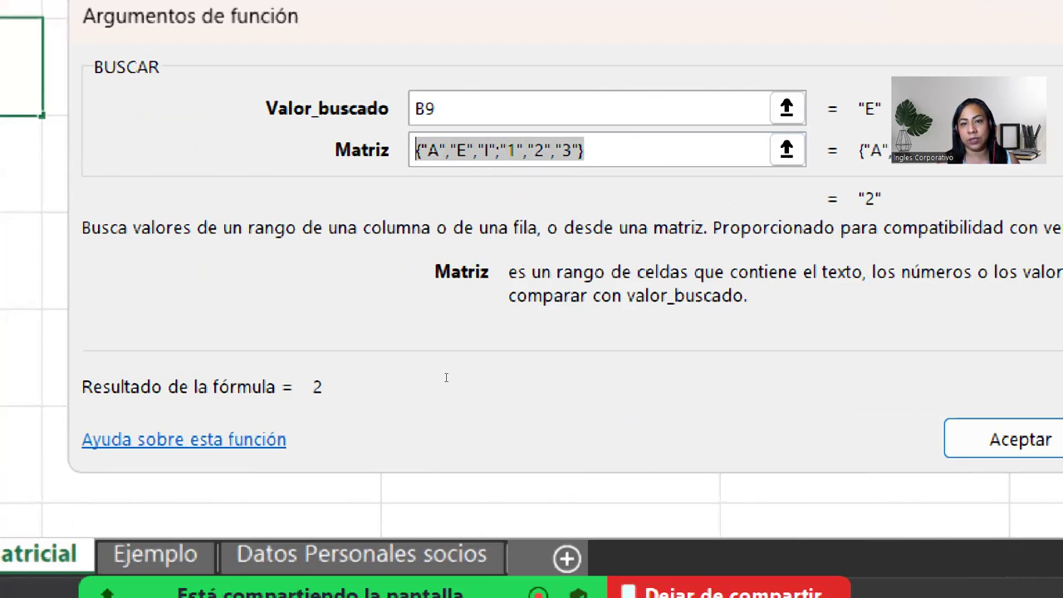
key("End")
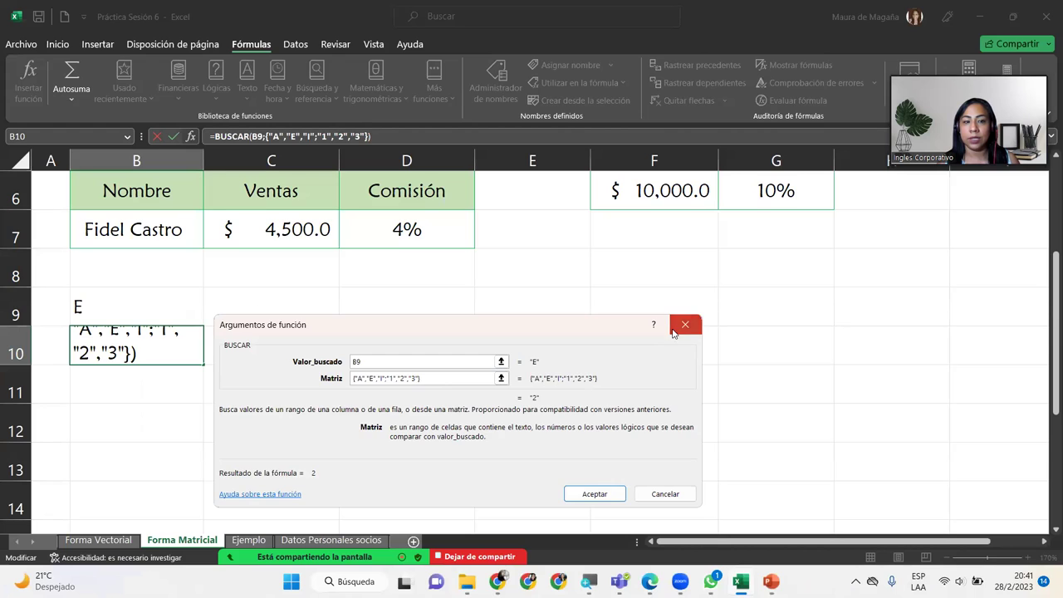
left_click(674, 332)
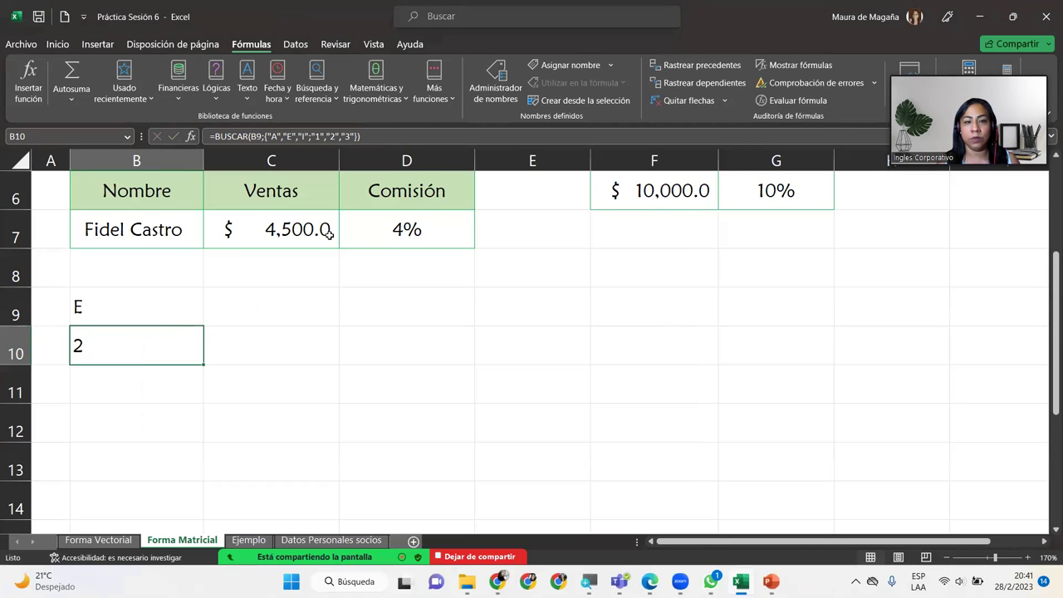
Confirm D7's =BUSCAR(C7;F3:G6) formula and re-commit B10's array formula, which returns 2.
double_click(368, 230)
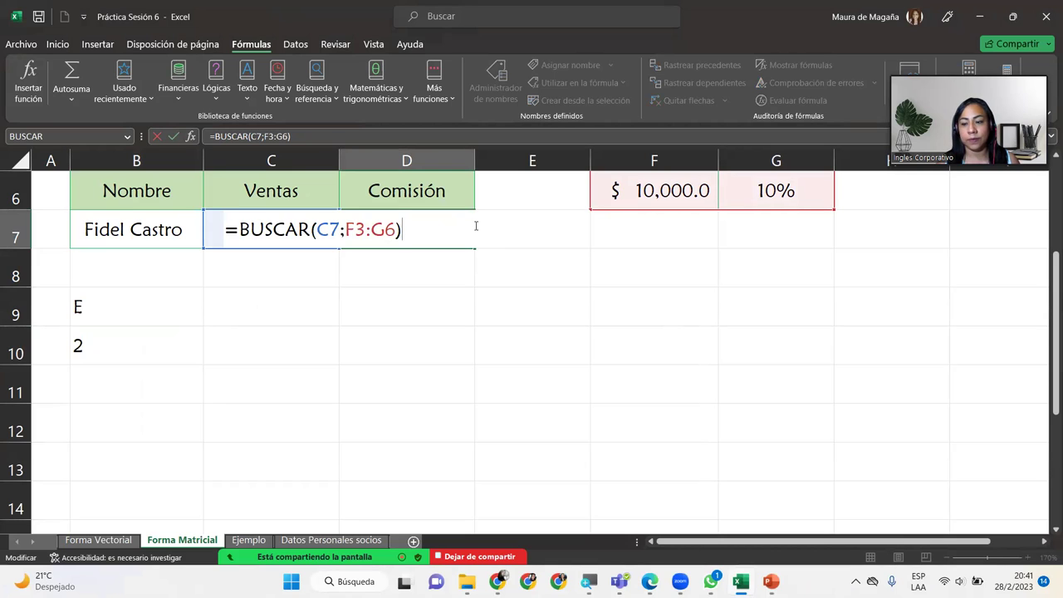
key("Return")
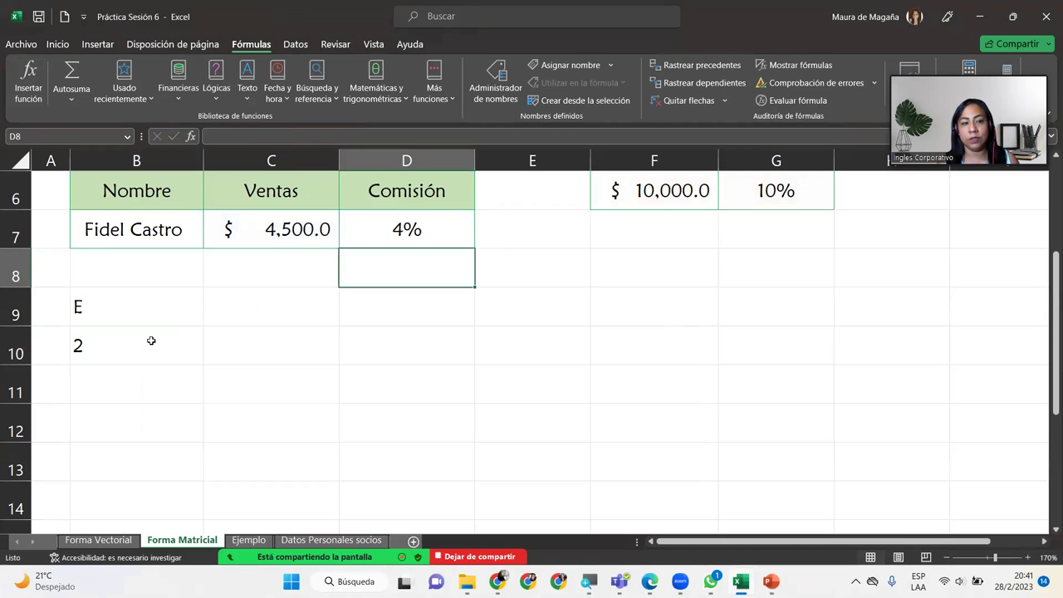
left_click(154, 358)
double_click(143, 347)
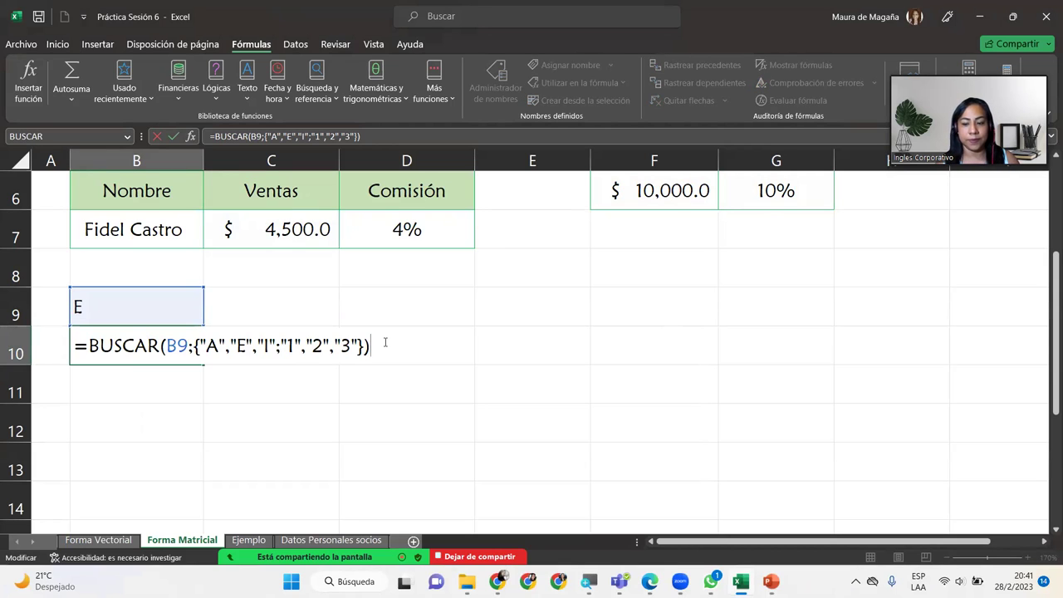
key("Return")
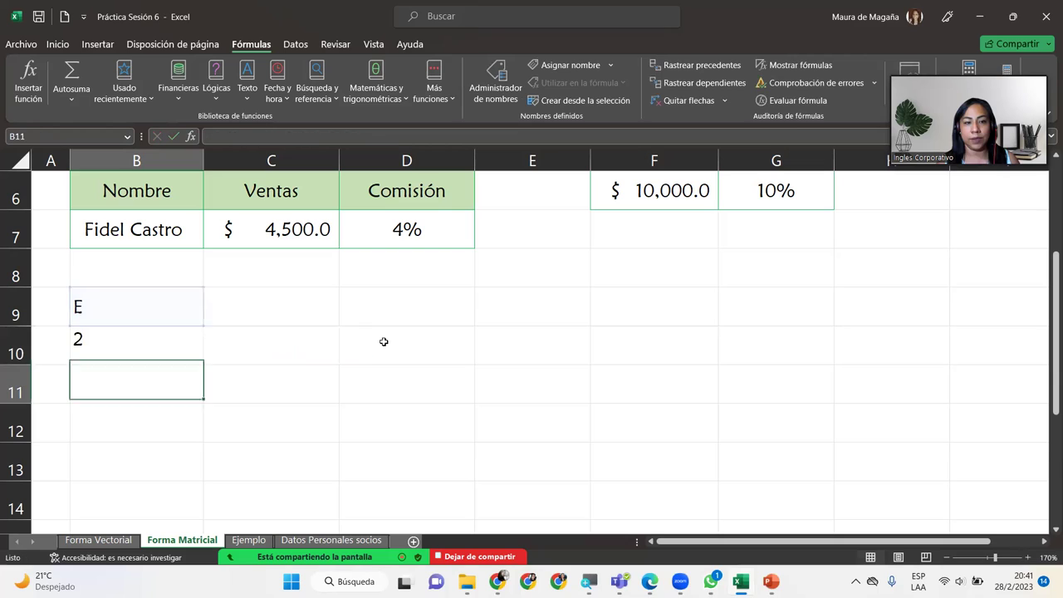
left_click(158, 344)
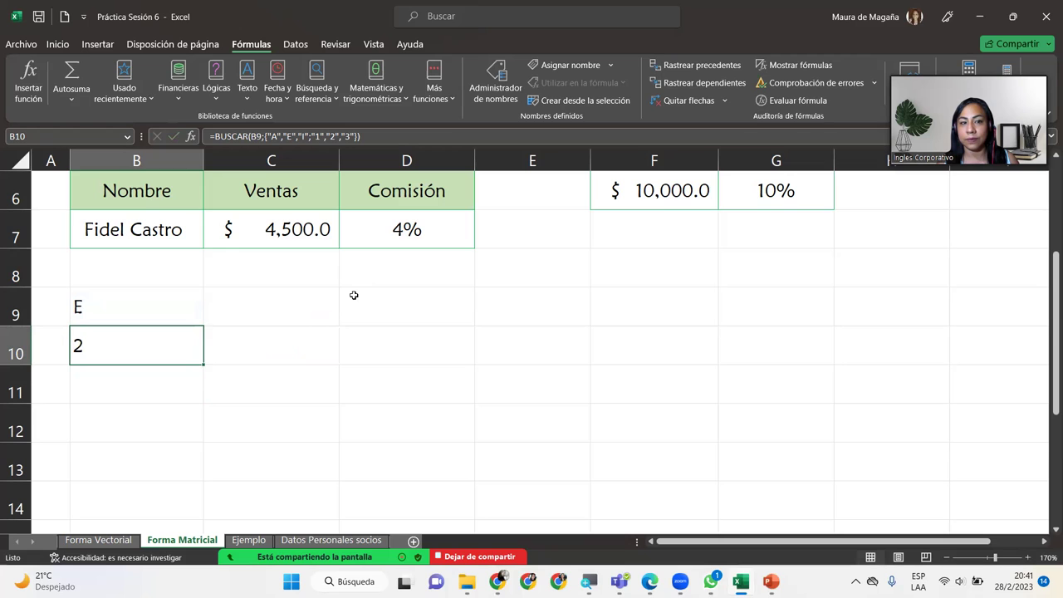
left_click(388, 239)
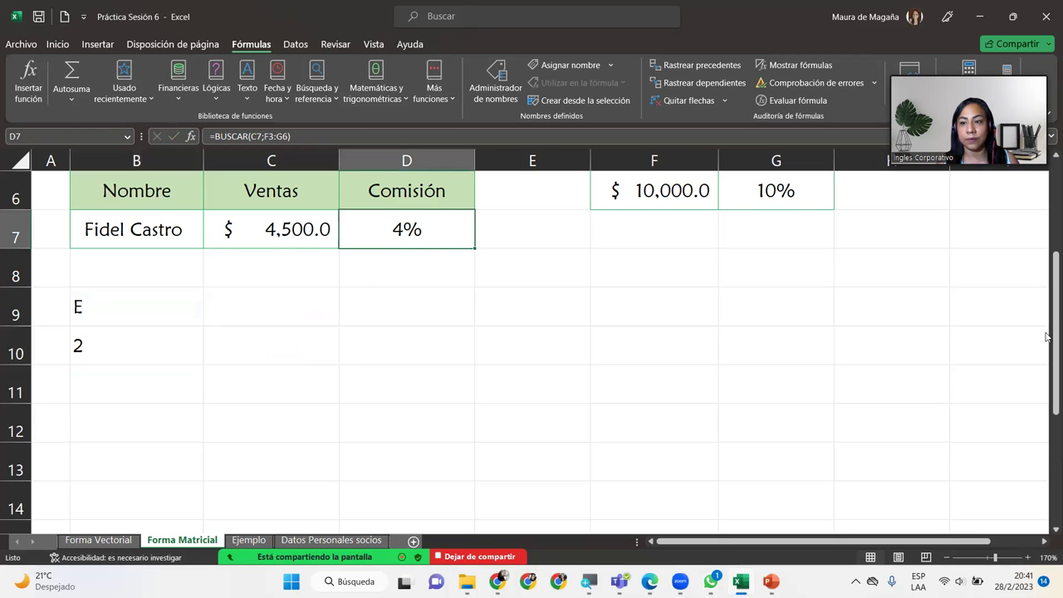
Review the commission table's percentages and thresholds, then try 3,000 sales in C7.
left_click_drag(1046, 347, 1046, 255)
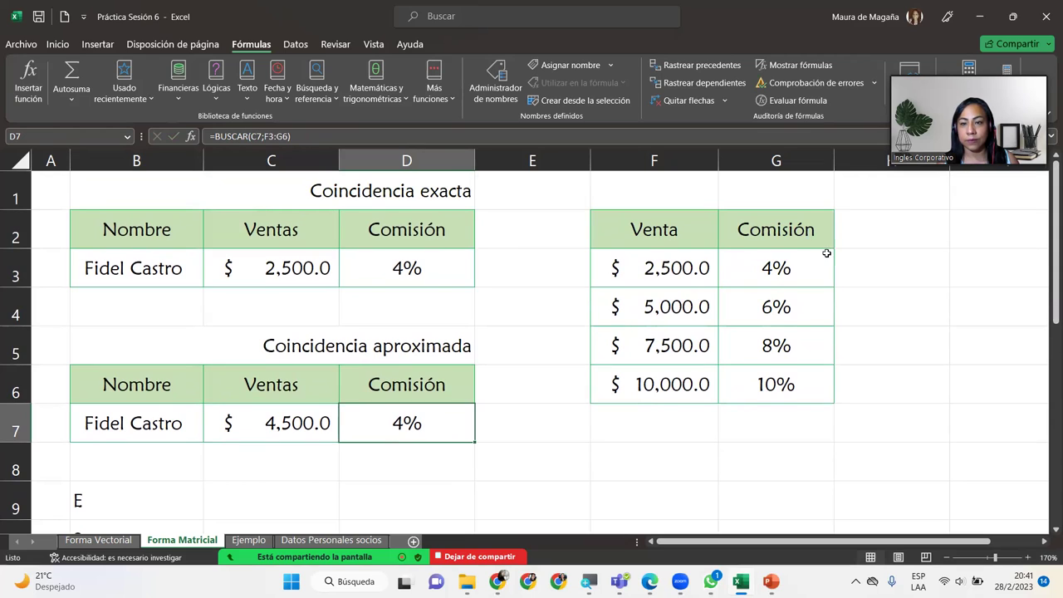
left_click_drag(774, 274, 775, 386)
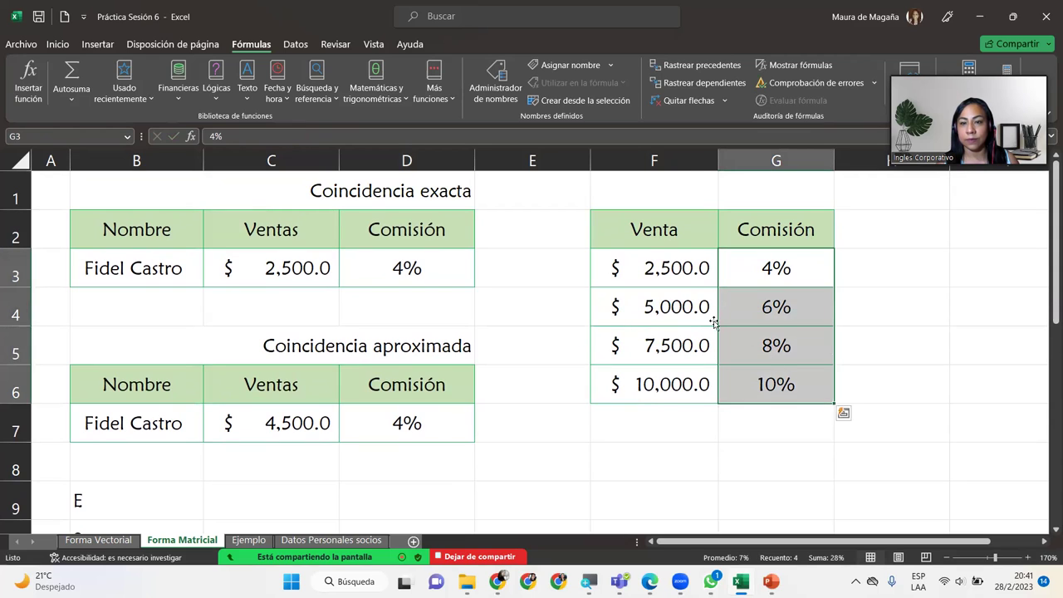
left_click(674, 277)
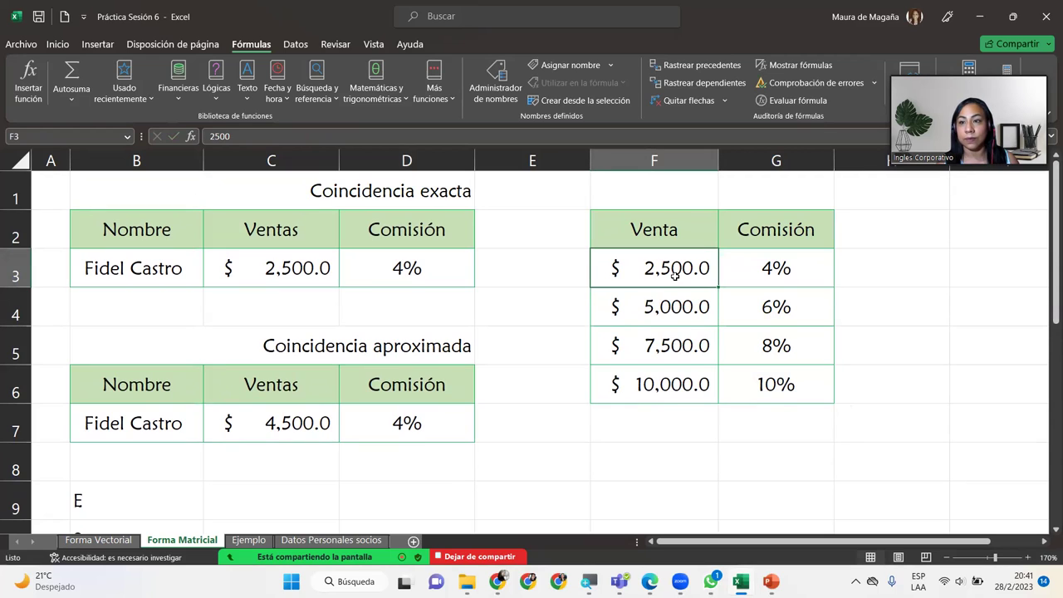
left_click(317, 418)
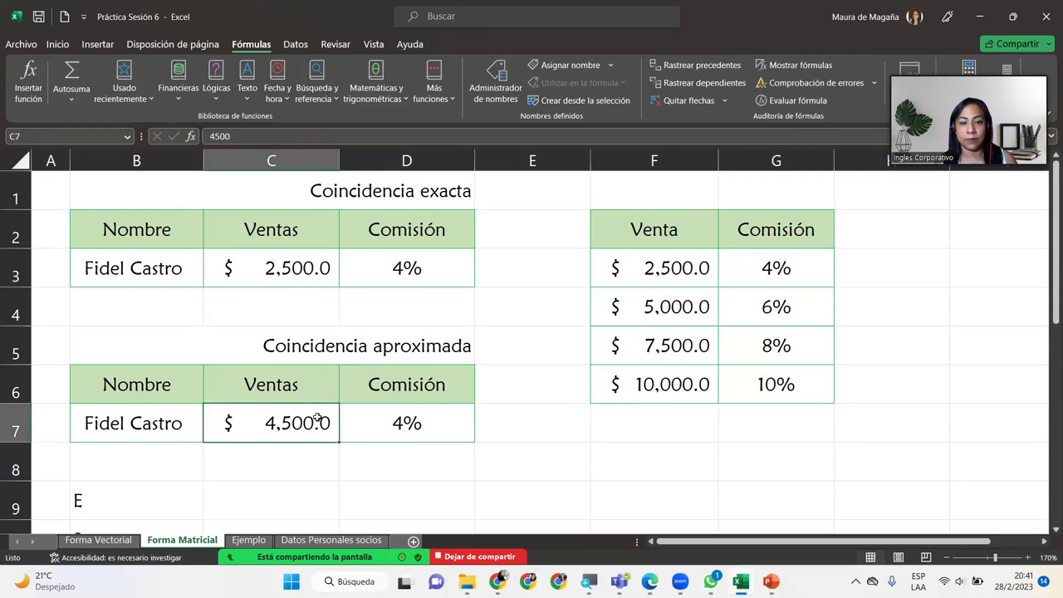
type("3,000")
key("Return")
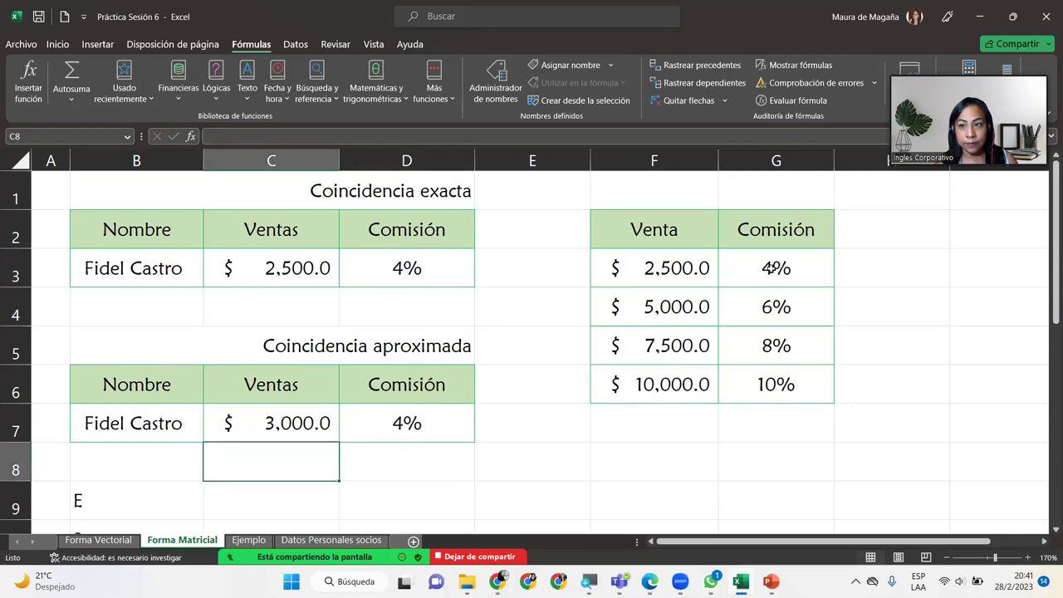
Try 4,999 and then 5,001 as the C7 sales, giving a 6% commission.
left_click(302, 423)
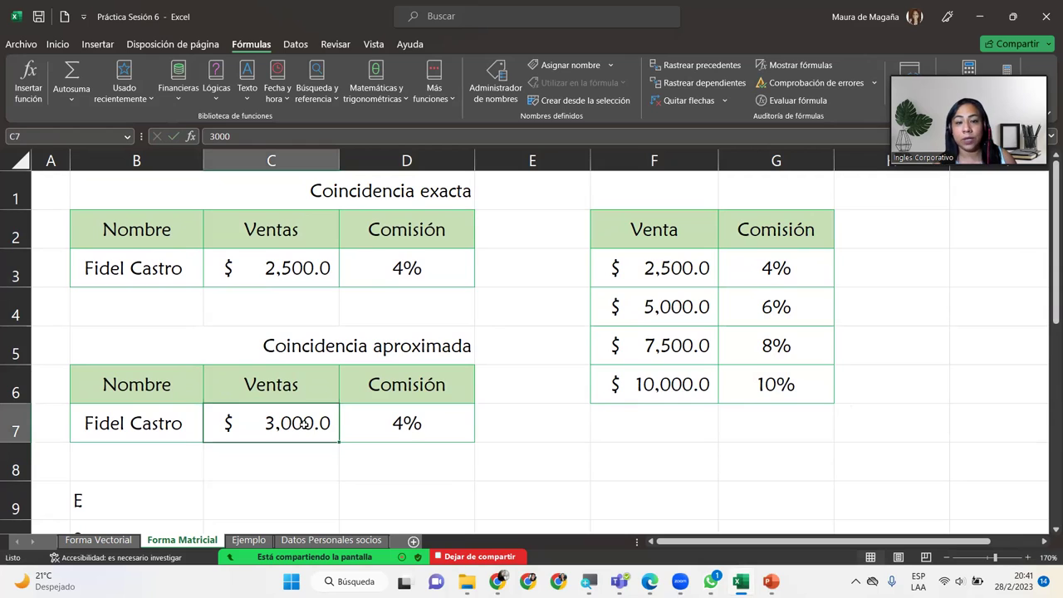
type("4,999")
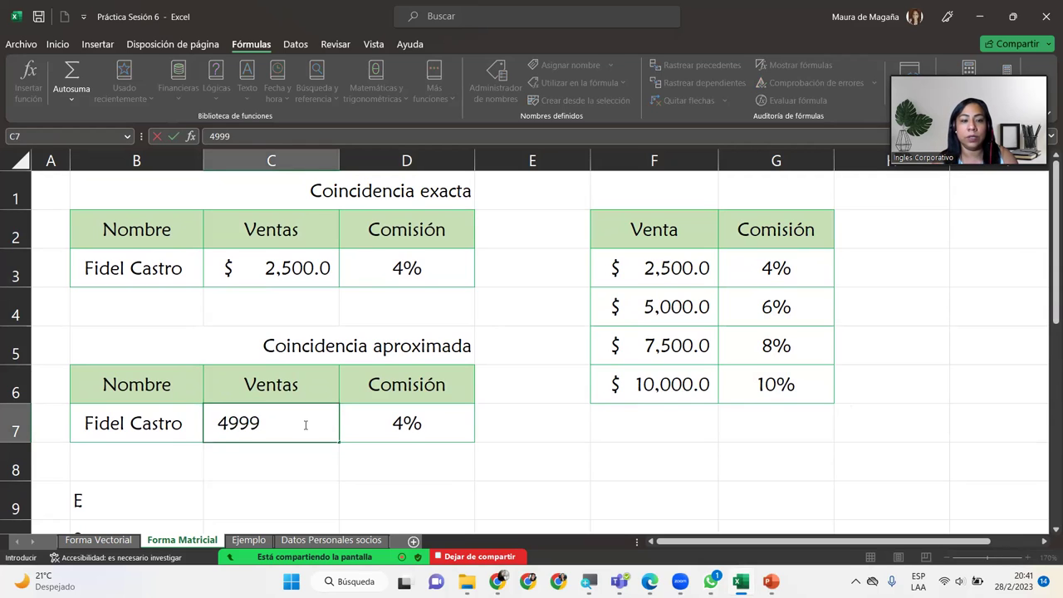
key("Return")
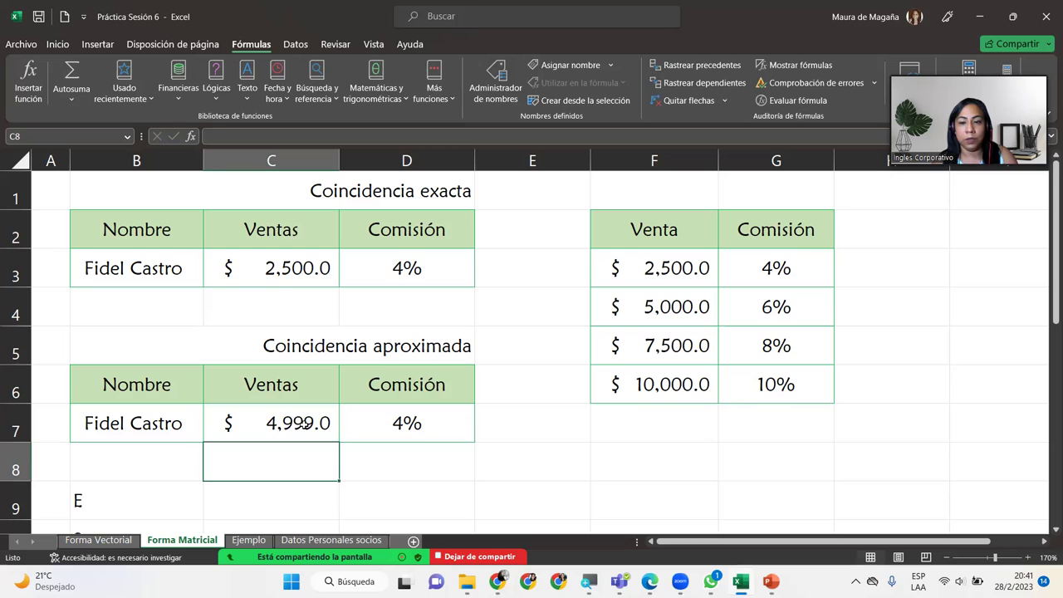
type("500")
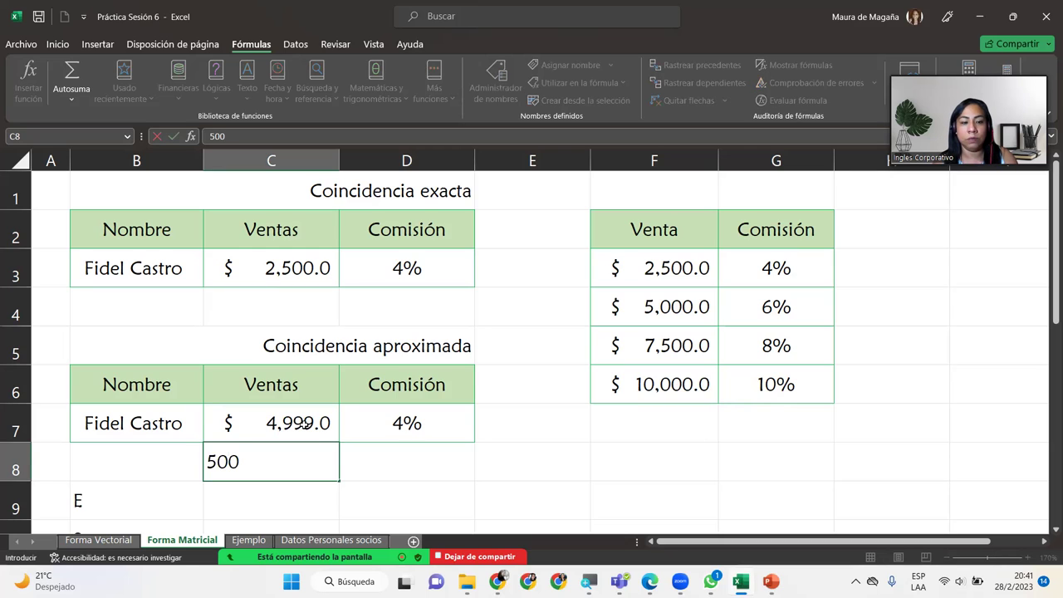
key("Escape")
left_click(305, 424)
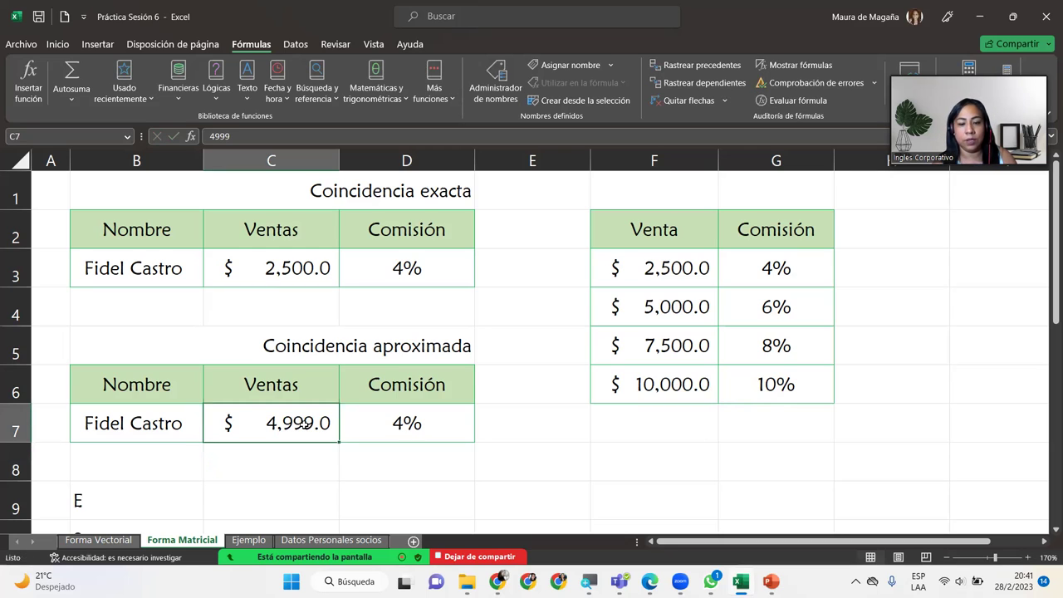
type("5,001")
key("Return")
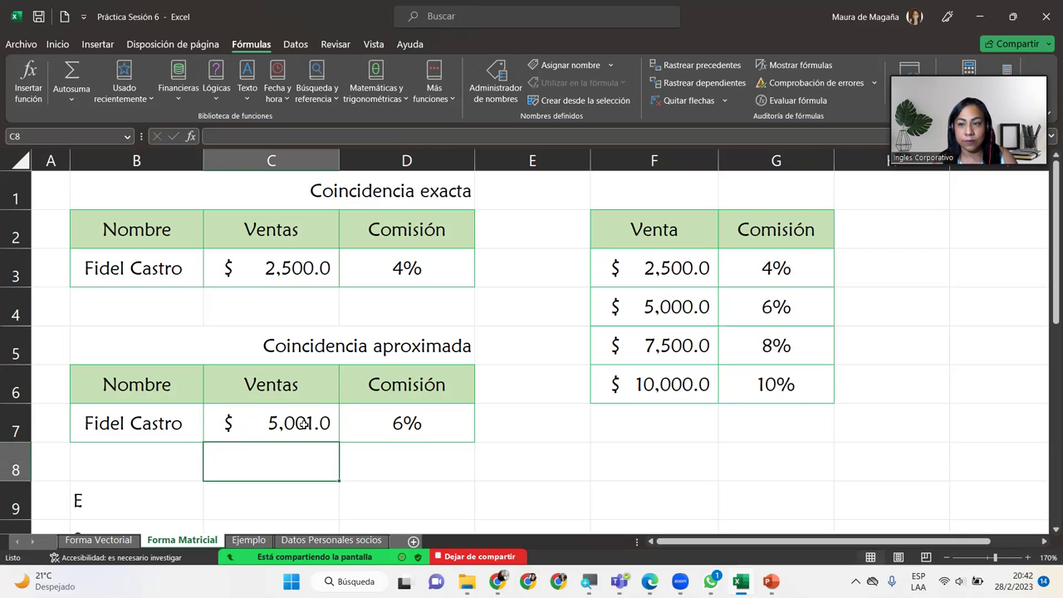
left_click(304, 423)
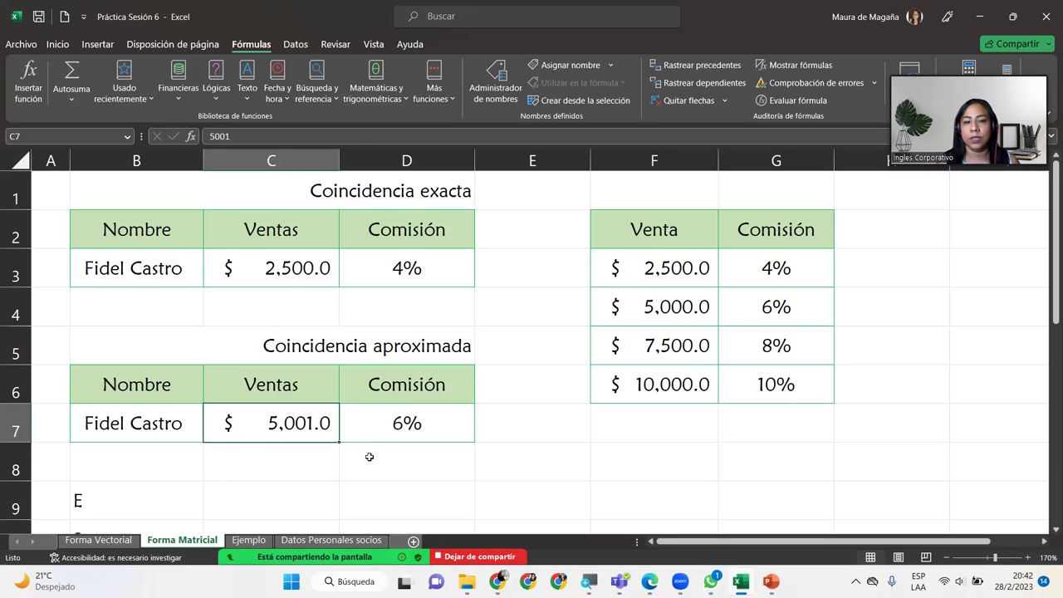
left_click(782, 312)
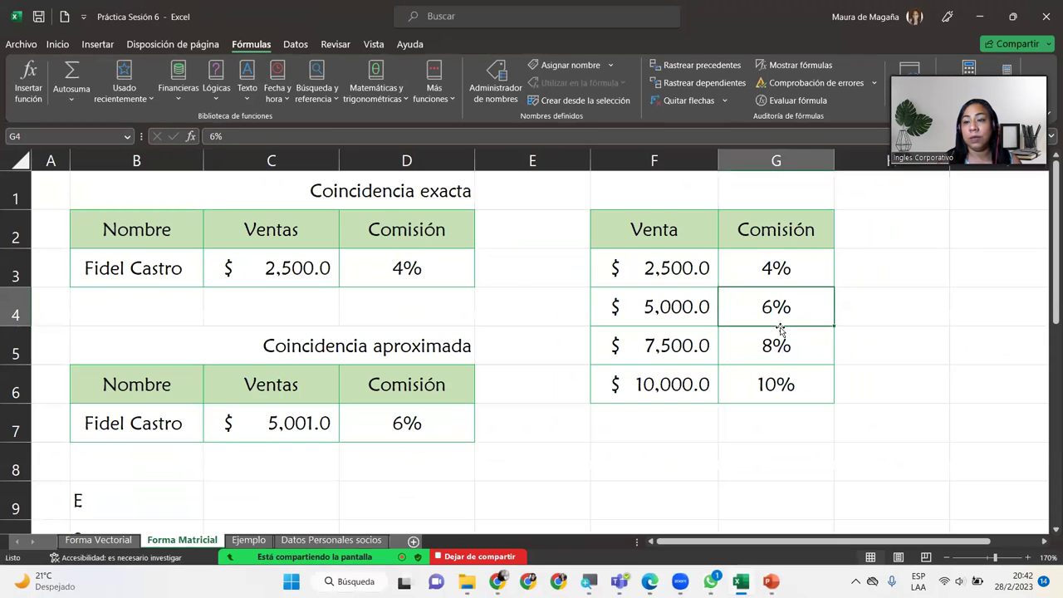
left_click(702, 271)
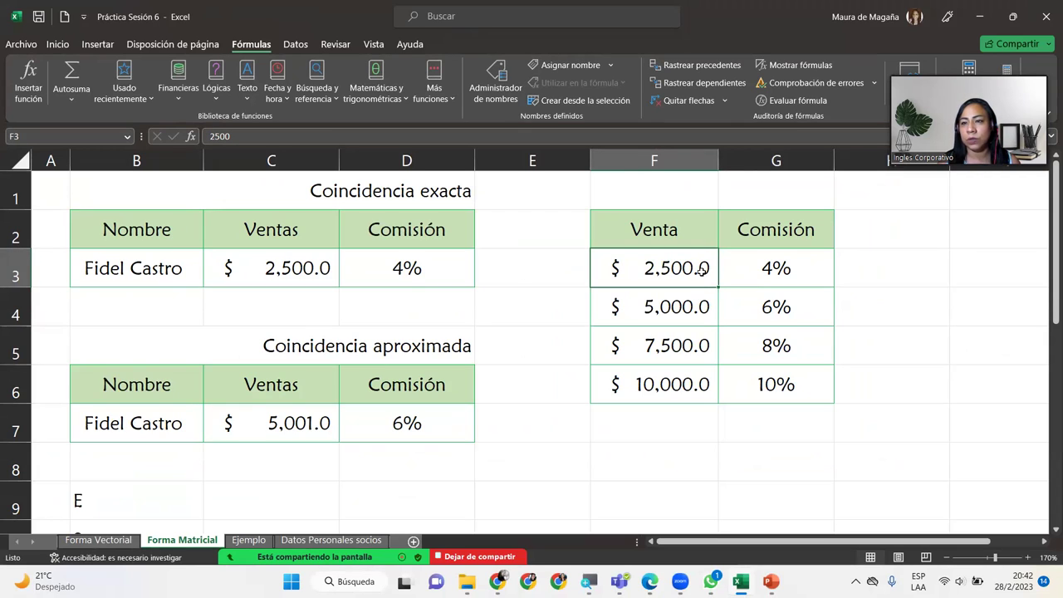
left_click(771, 272)
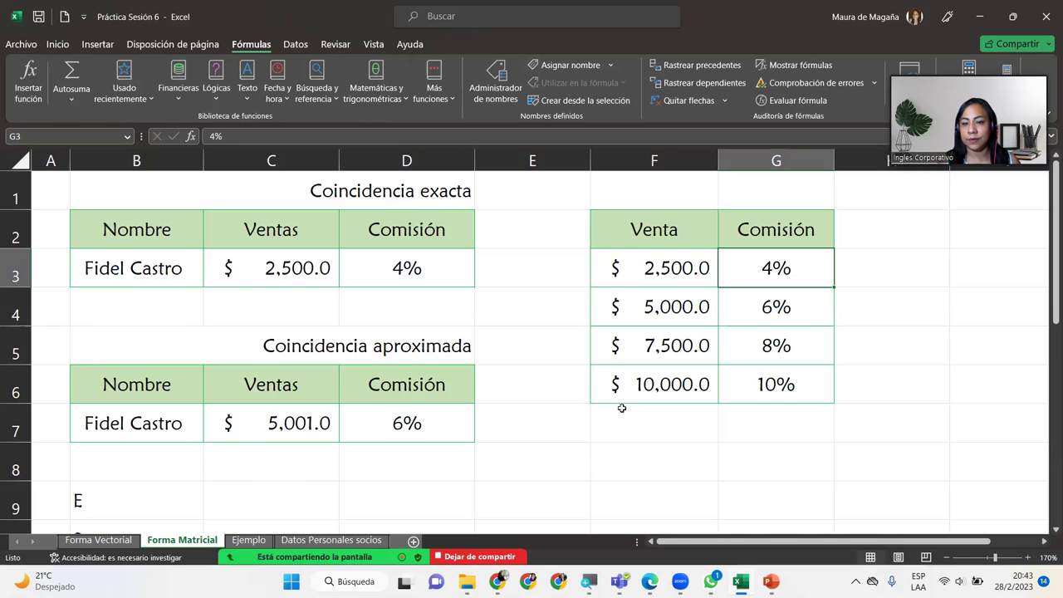
mouse_move(777, 573)
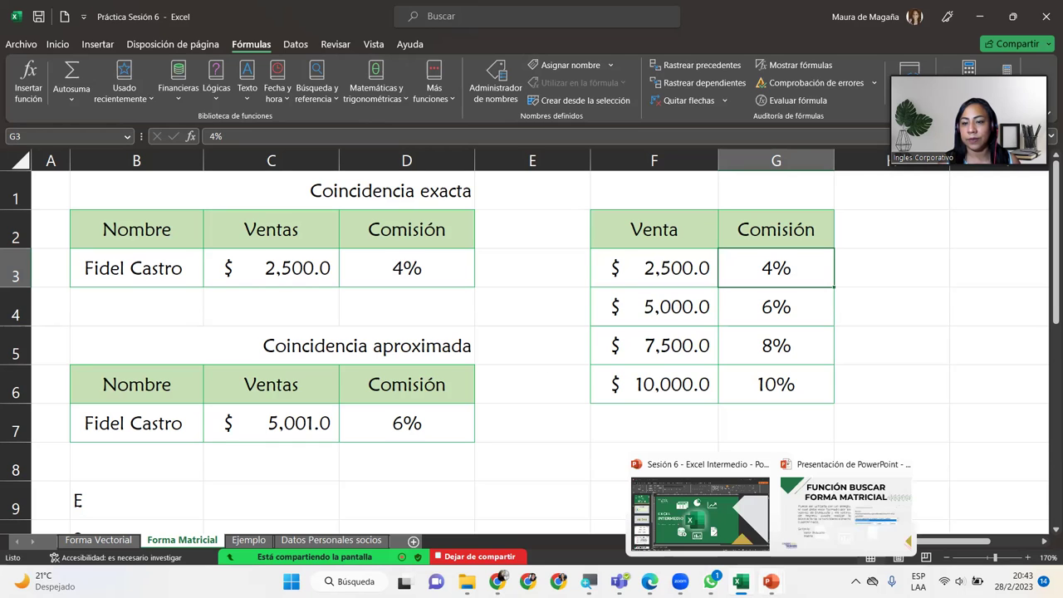
left_click(836, 534)
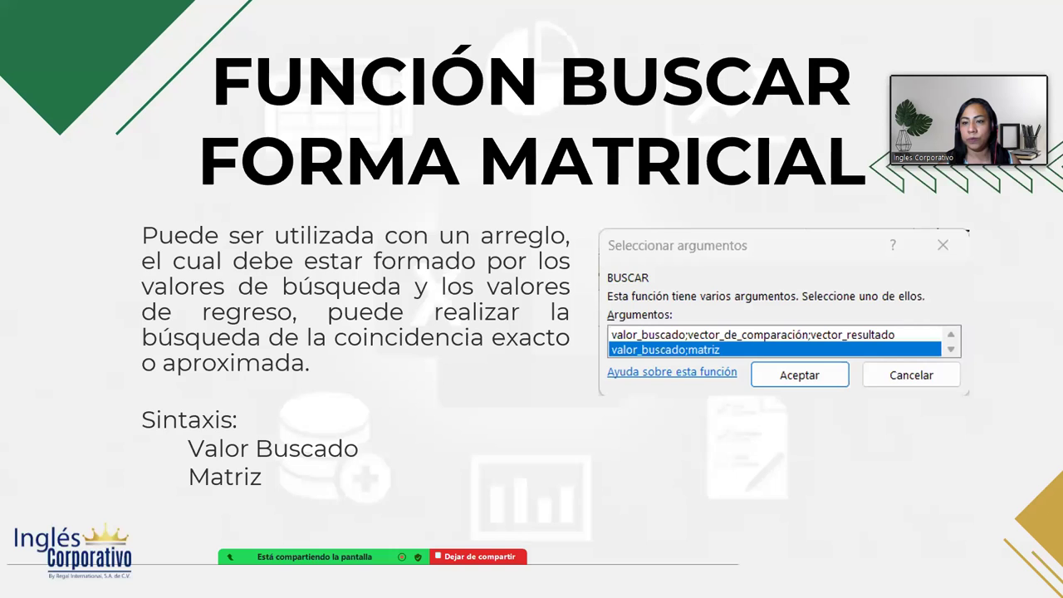
left_click(996, 346)
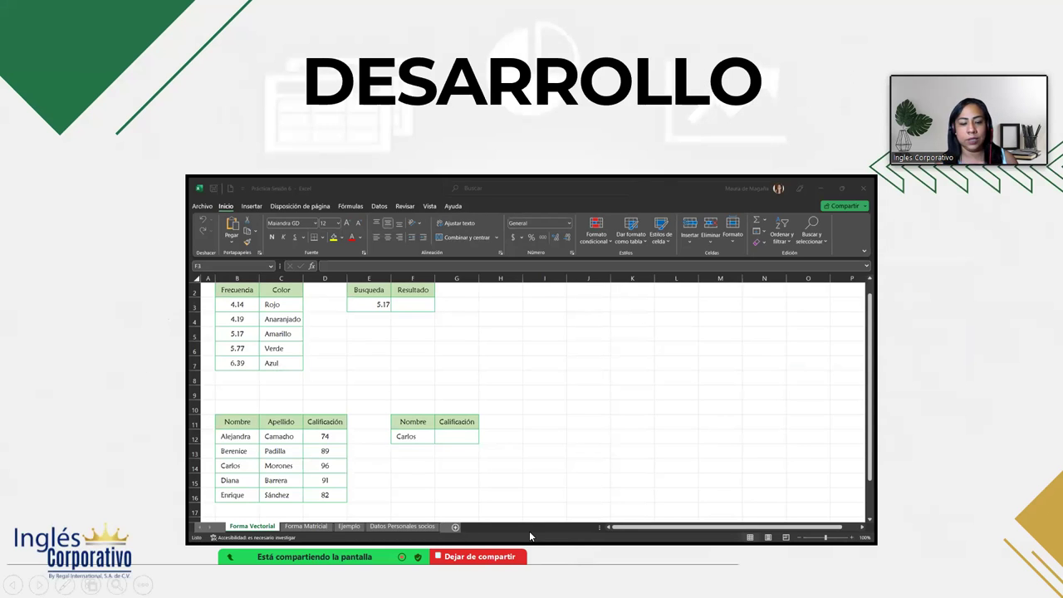
key("super")
left_click(614, 430)
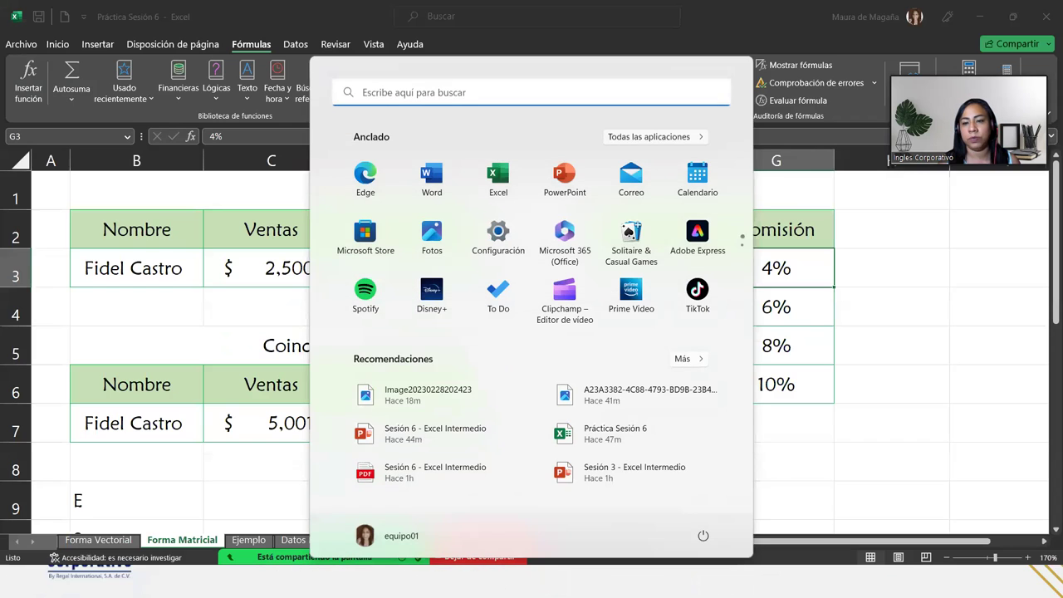
Check record 111 on Ejemplo, then browse the member records in Datos Personales socios.
left_click(264, 546)
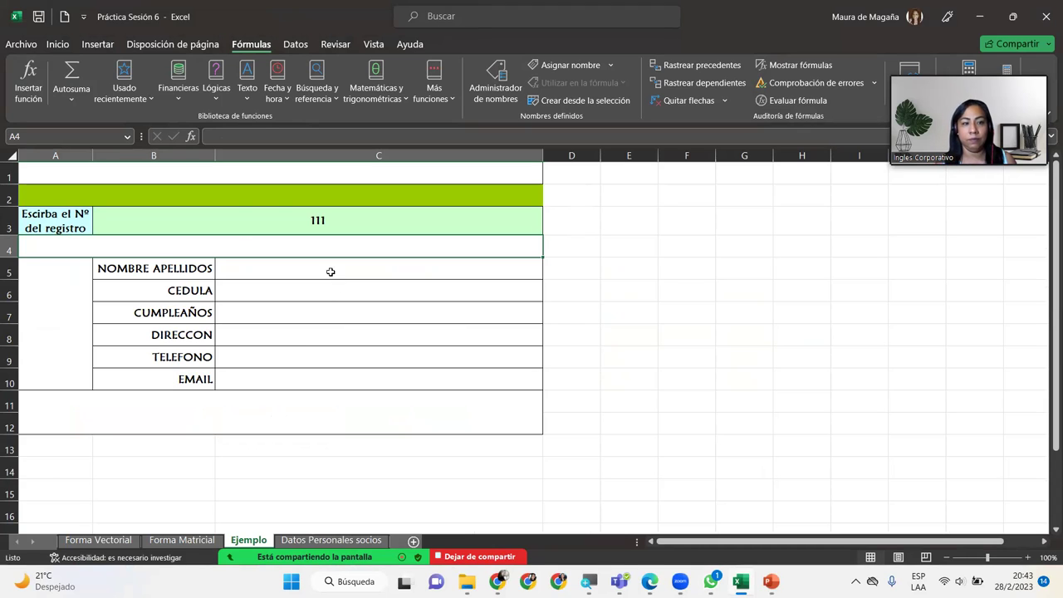
left_click(255, 219)
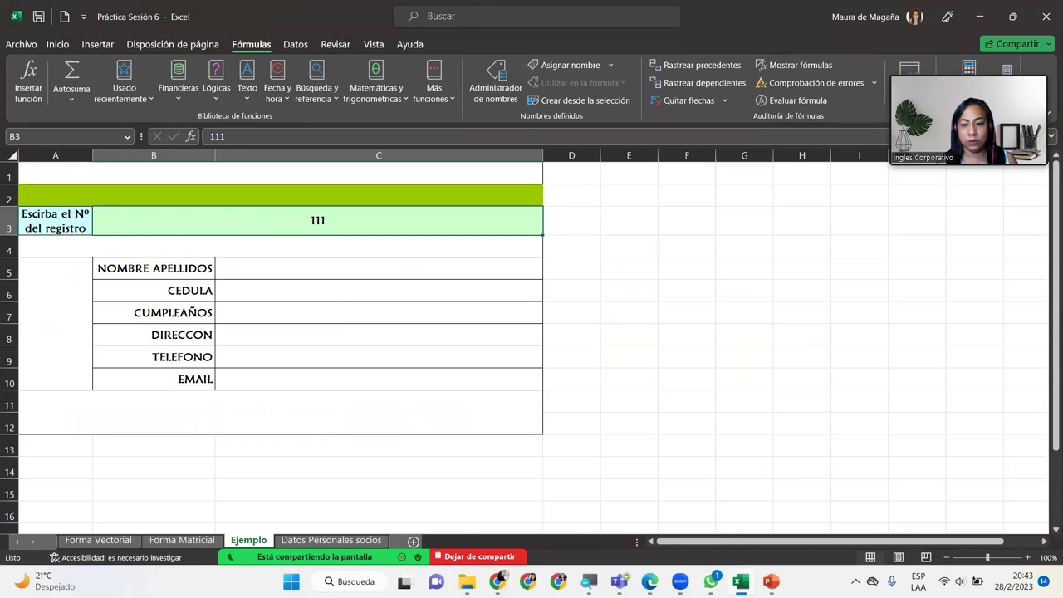
left_click(295, 540)
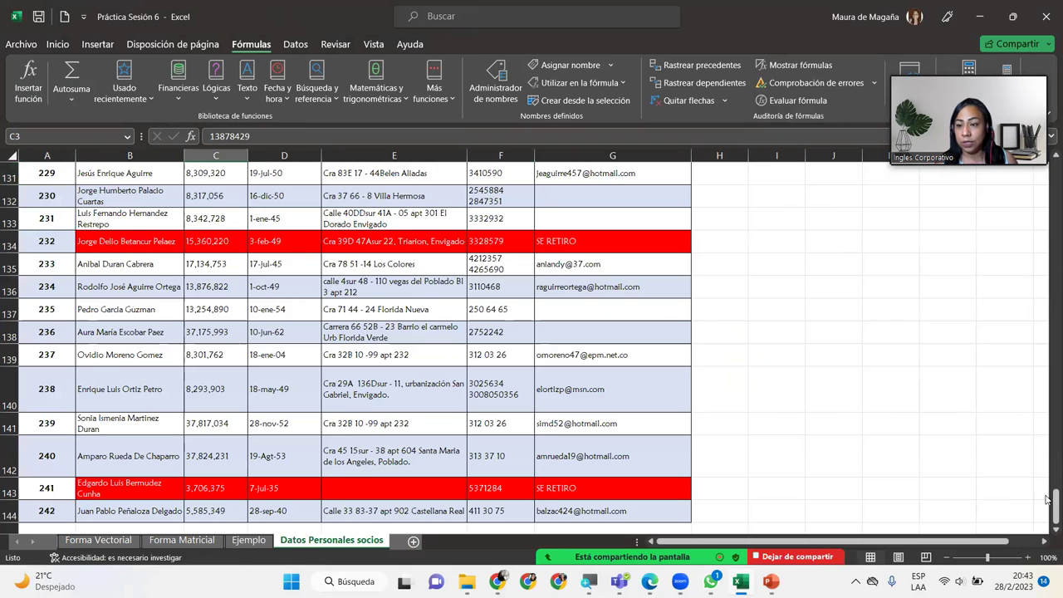
left_click_drag(1055, 498, 1048, 166)
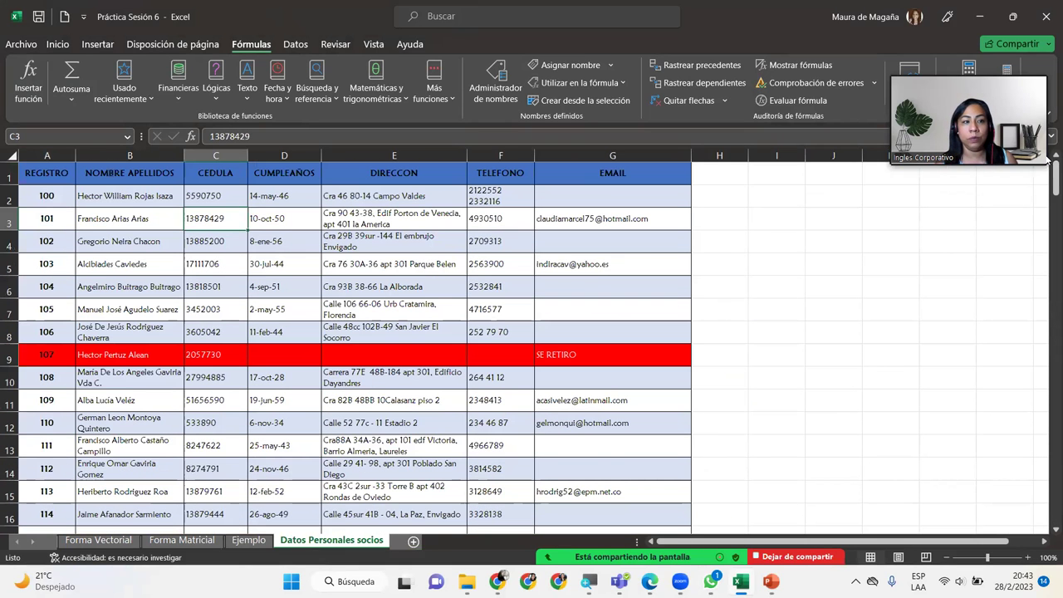
left_click(41, 156)
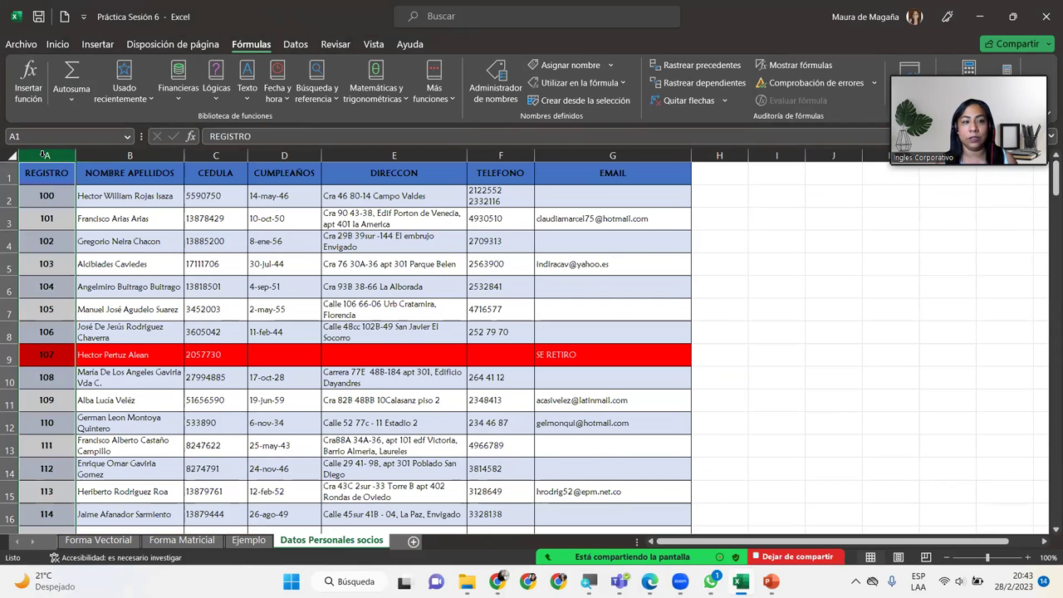
left_click(40, 195)
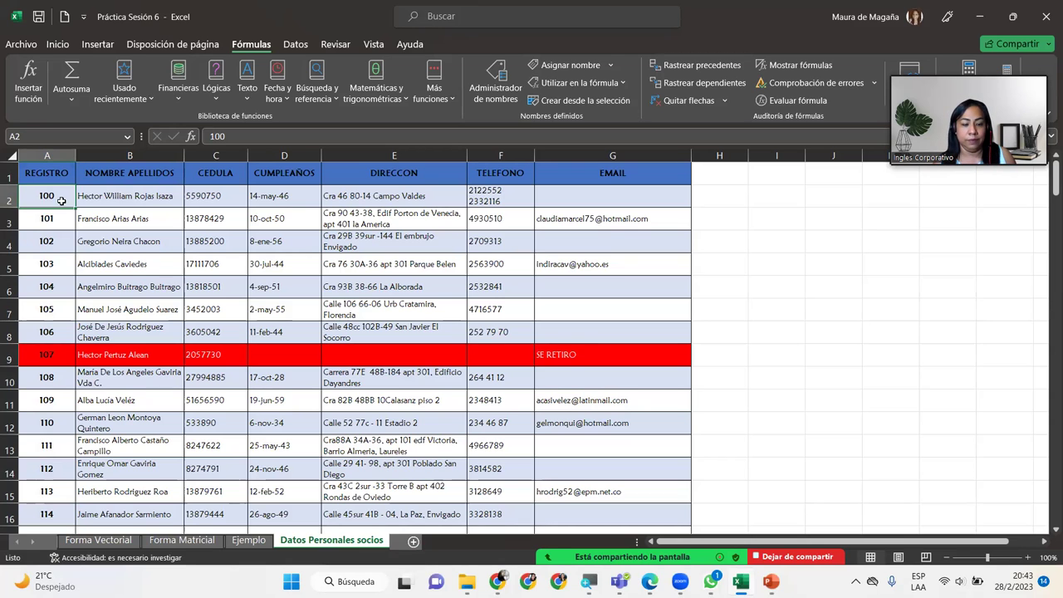
key("ctrl+Down")
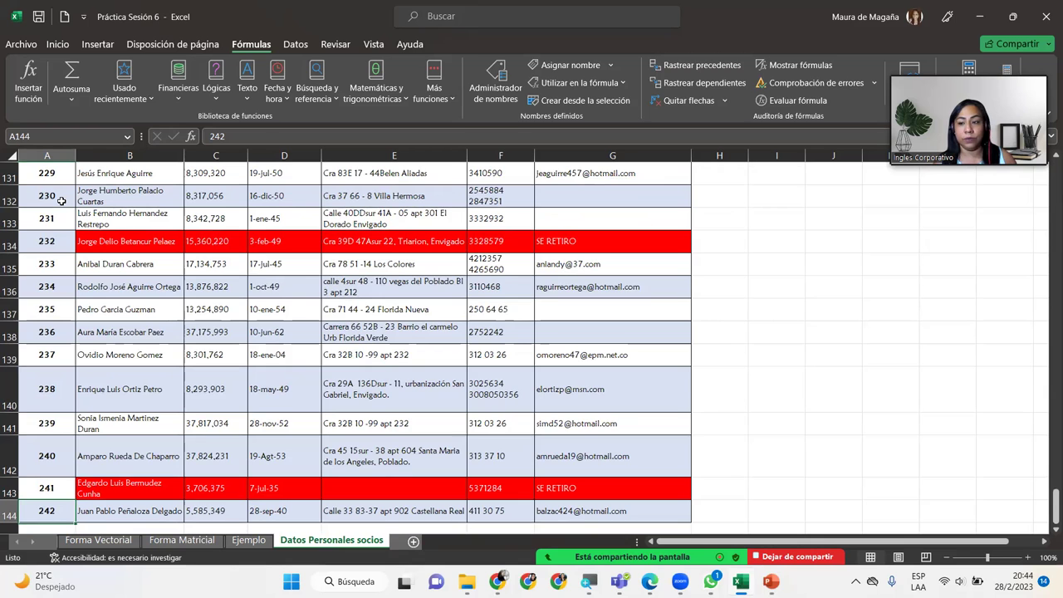
key("ctrl+Home")
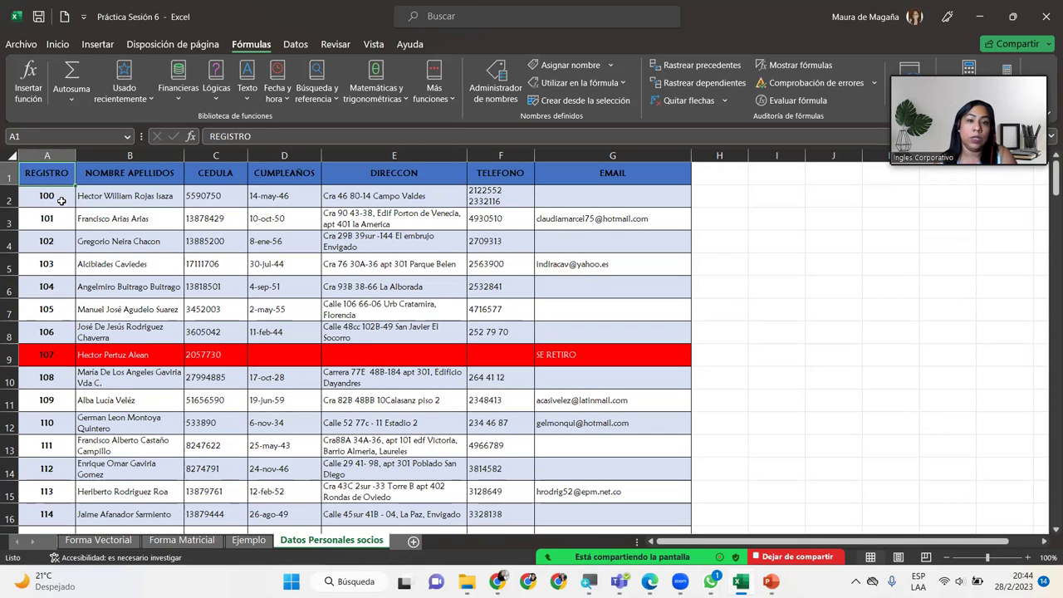
Point out the Ejemplo form's empty result cells and record number 111 in B3.
left_click(249, 541)
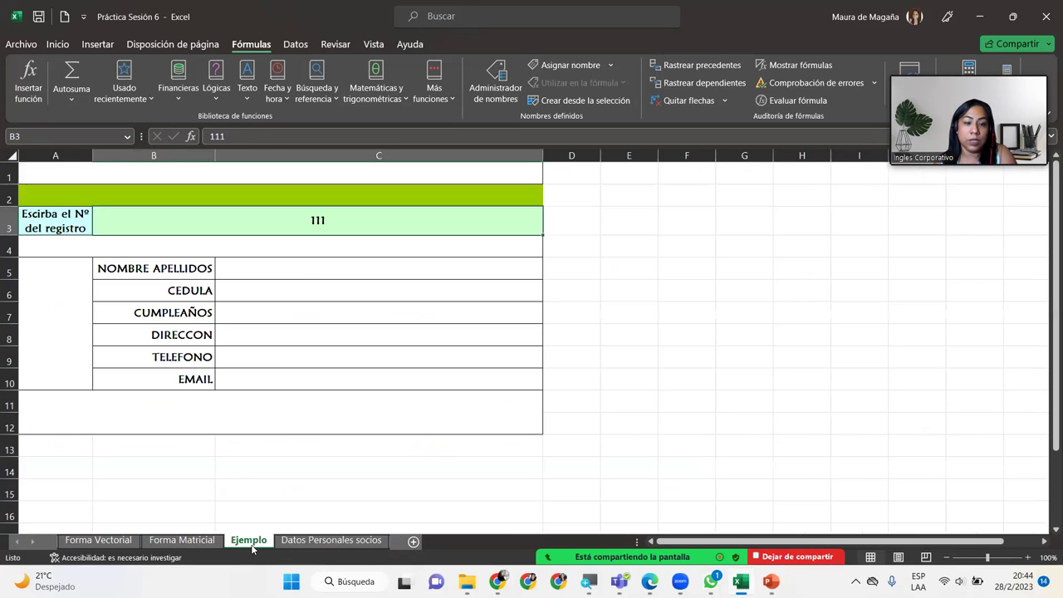
left_click(304, 275)
left_click(295, 287)
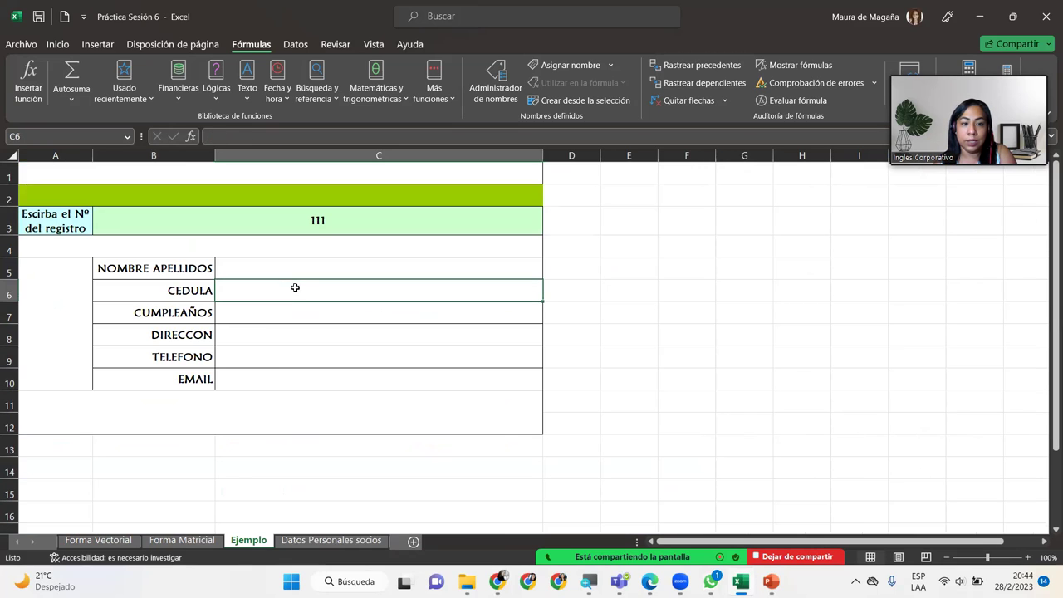
left_click(293, 316)
left_click(340, 216)
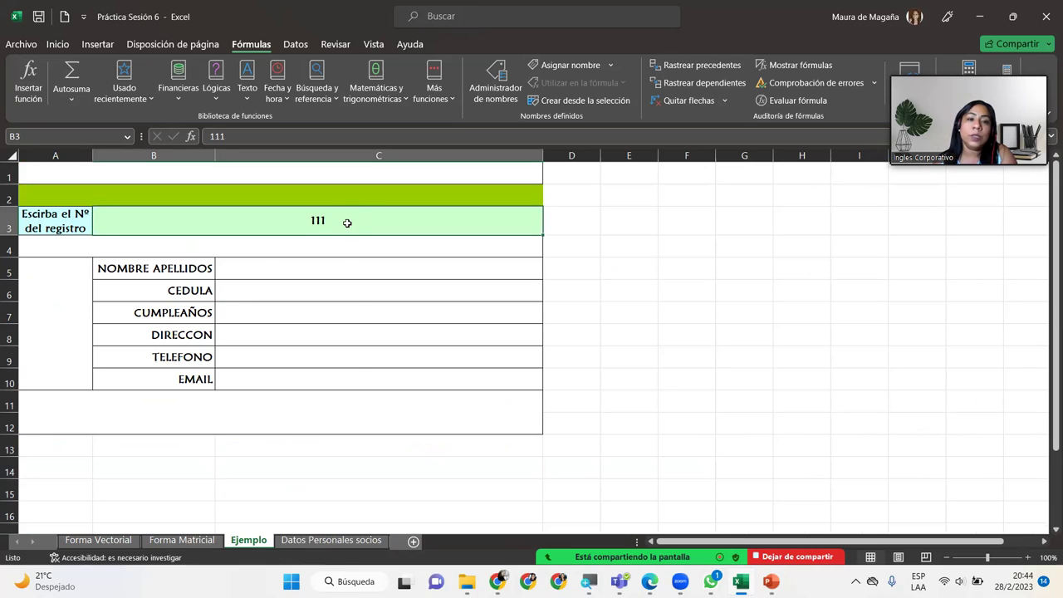
Locate the rows for records 111 and 119, then select C5 on Ejemplo.
left_click(339, 540)
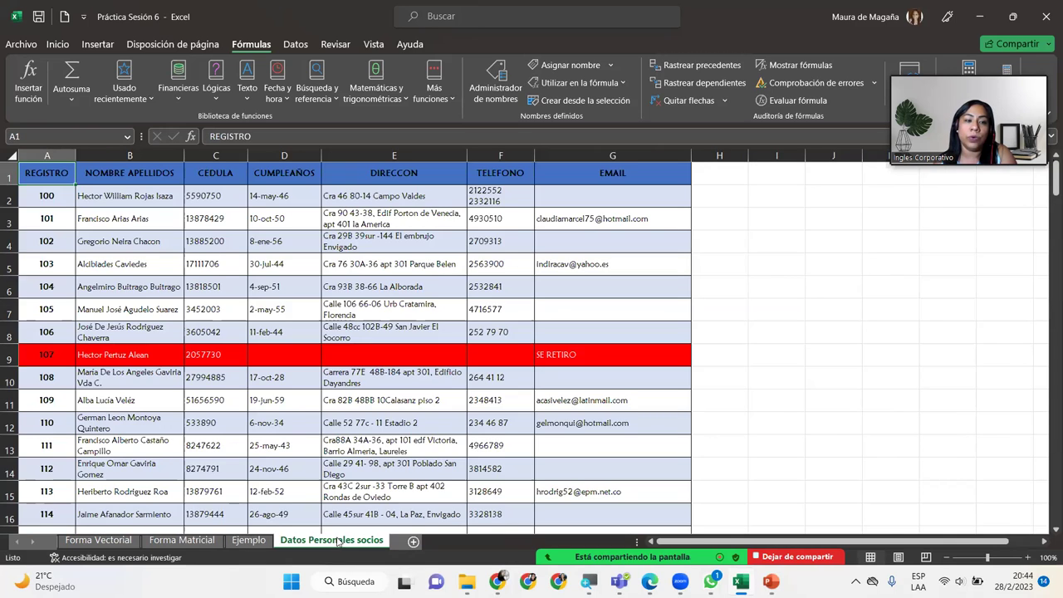
mouse_move(1050, 170)
left_mouse_down()
mouse_move(1047, 307)
mouse_move(1047, 207)
left_mouse_up()
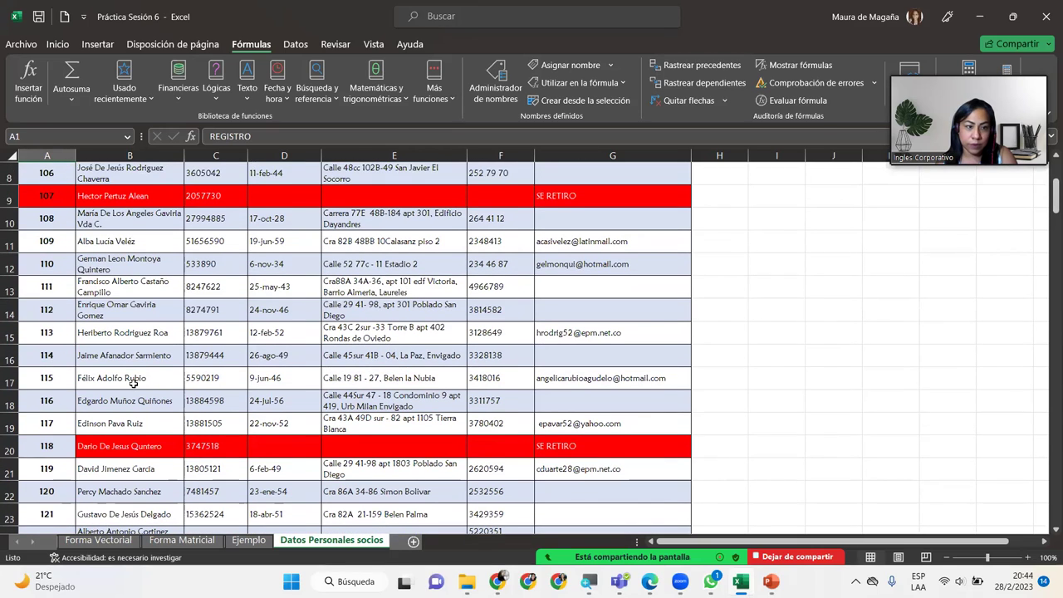
left_click(9, 286)
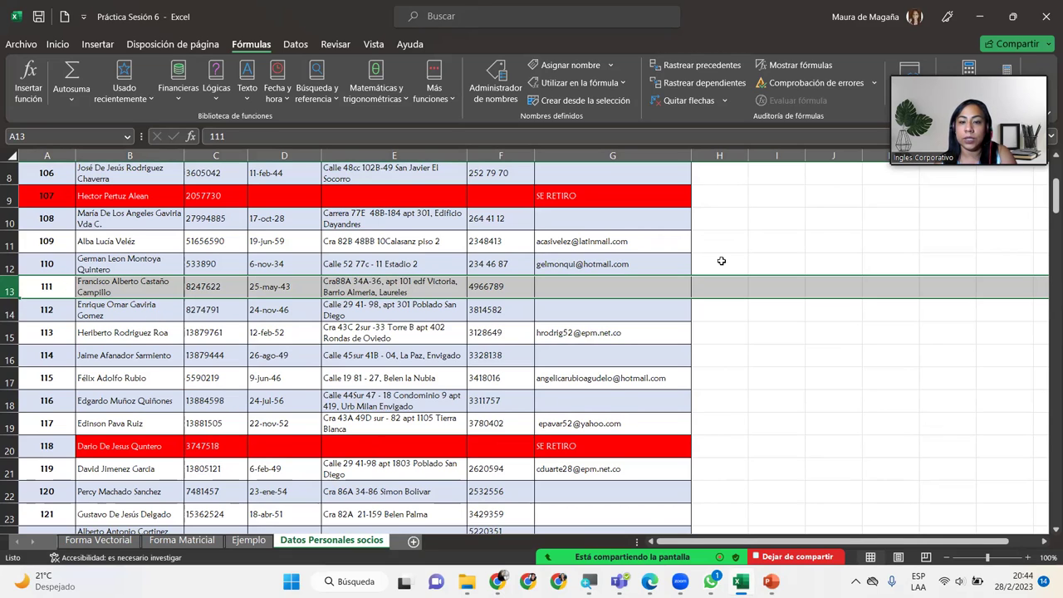
left_click(9, 472)
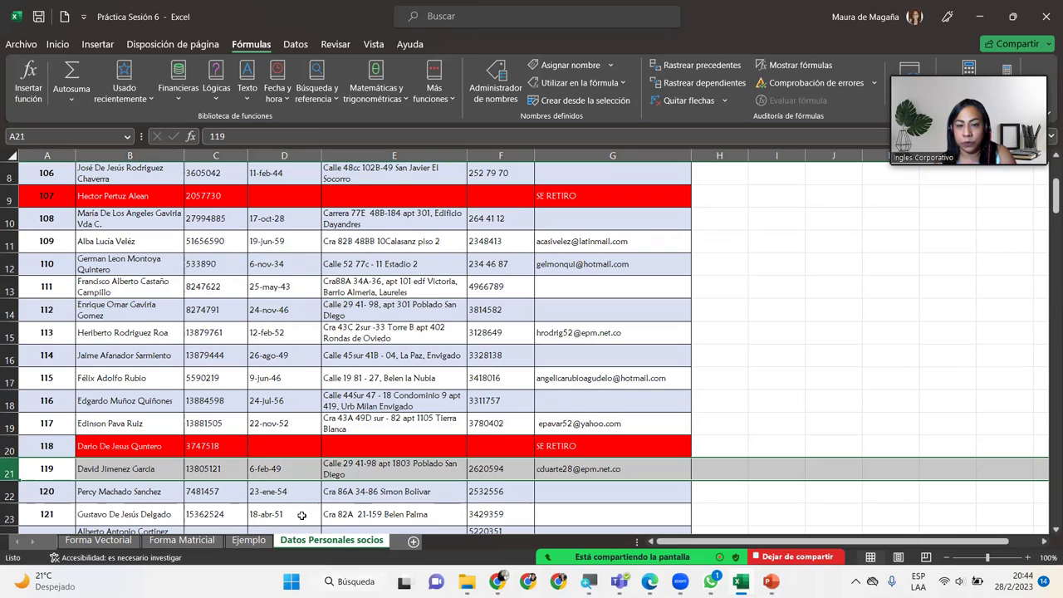
left_click(257, 541)
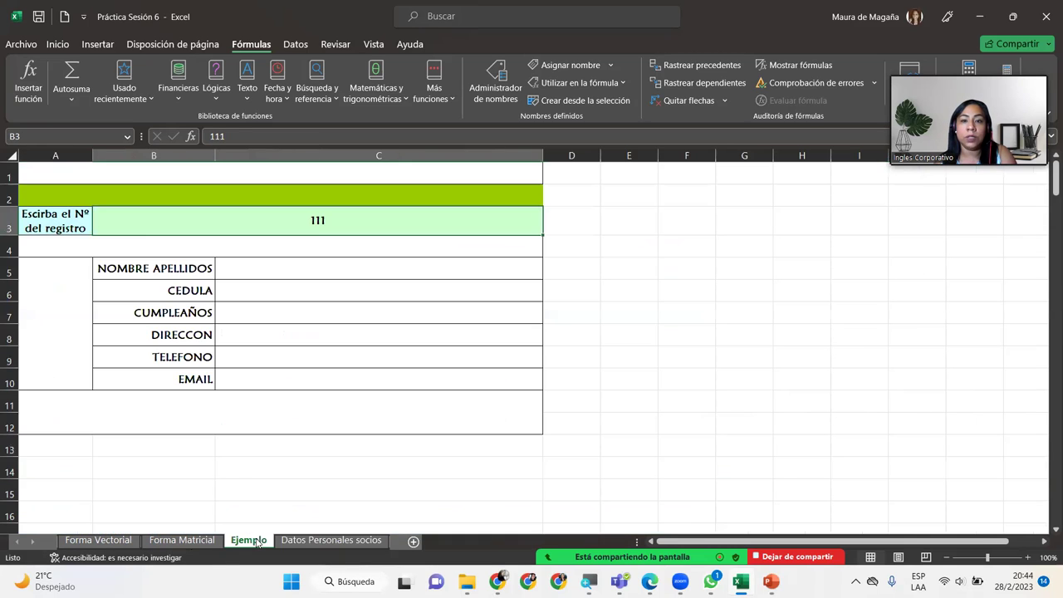
left_click(322, 260)
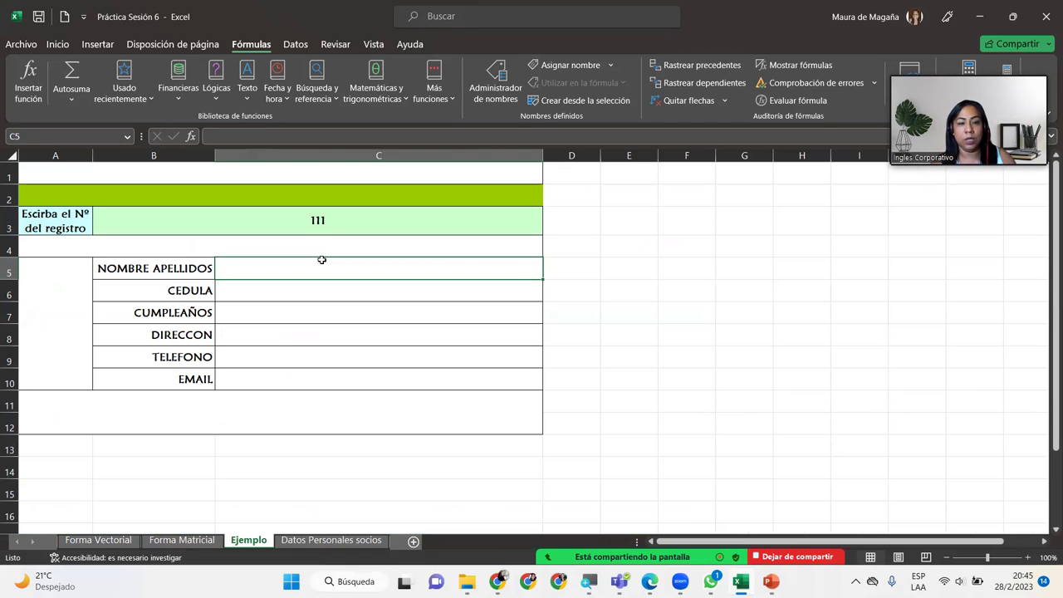
Type =BUSCAR(B3; in C5, using record number B3 as the lookup value.
type("=")
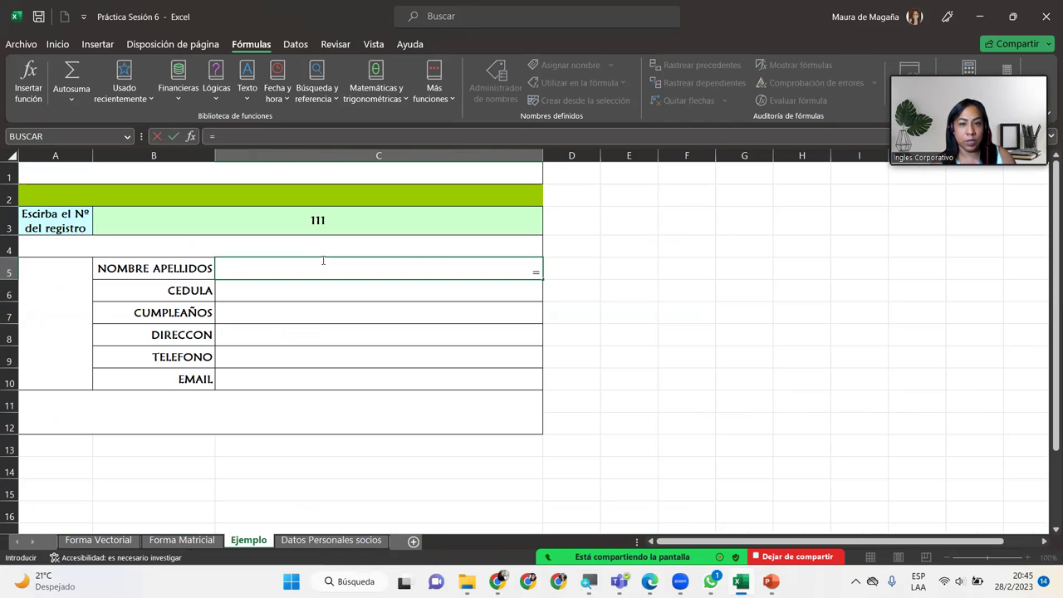
type("BUSCAR(")
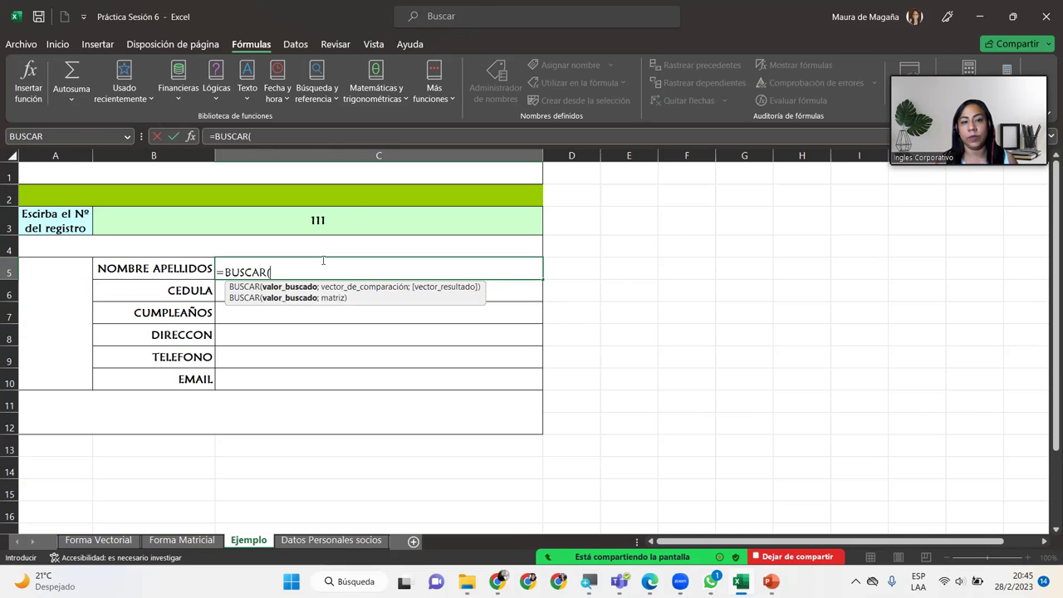
left_click(356, 215)
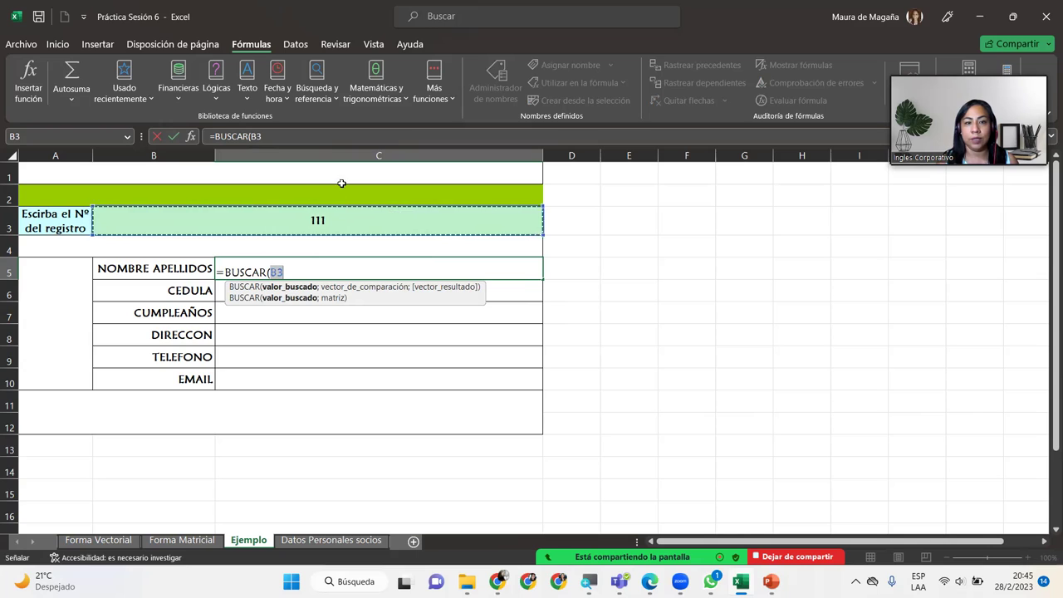
type(";")
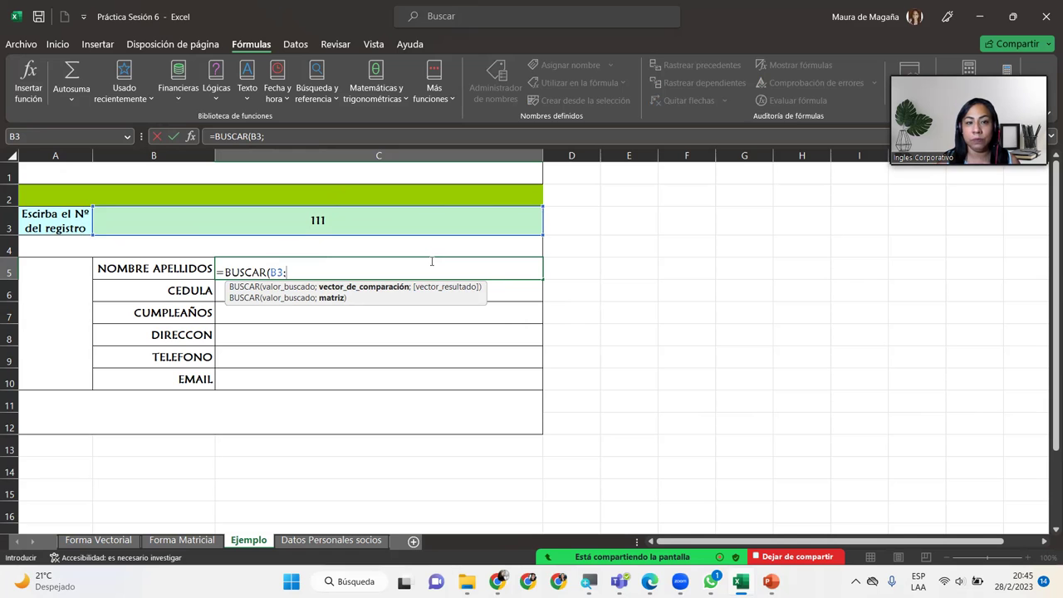
Complete the name BUSCAR with 'Datos Personales socios' ranges A1:A144 and B1:B144 and commit it.
left_click(307, 539)
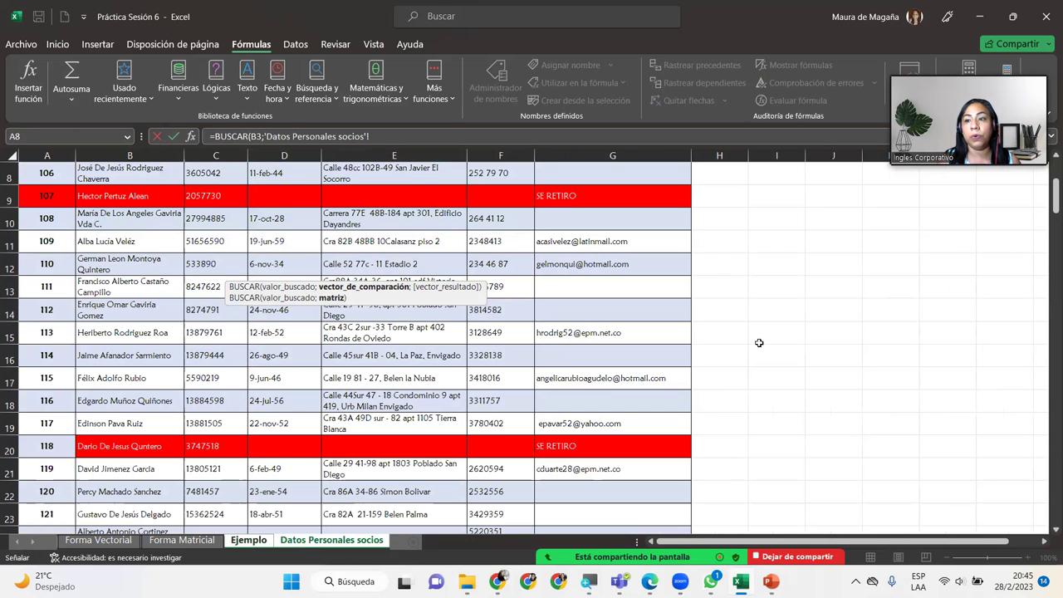
scroll(1048, 209, "up", 3)
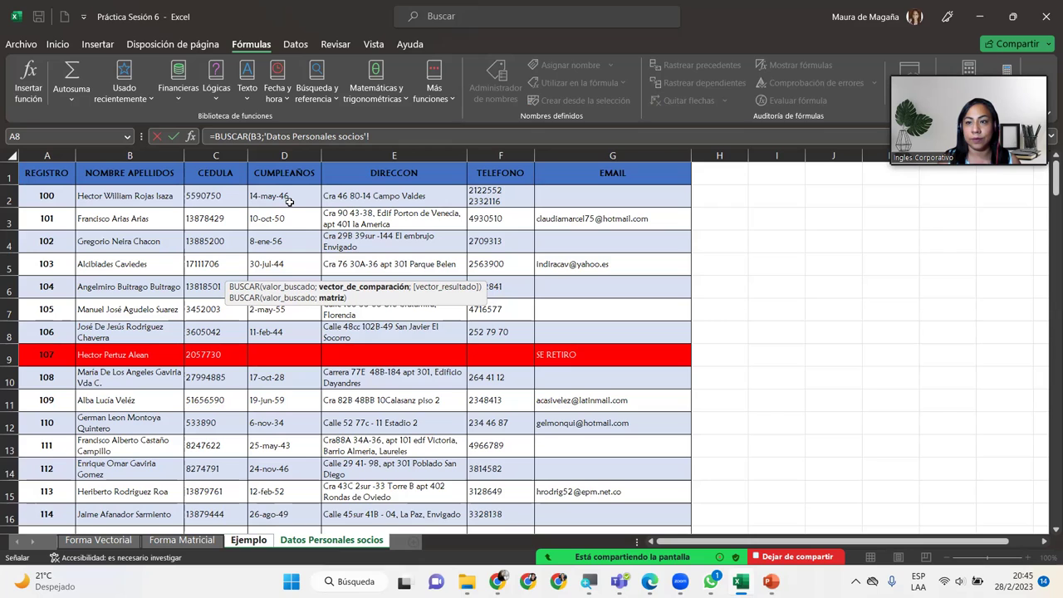
left_click(65, 182)
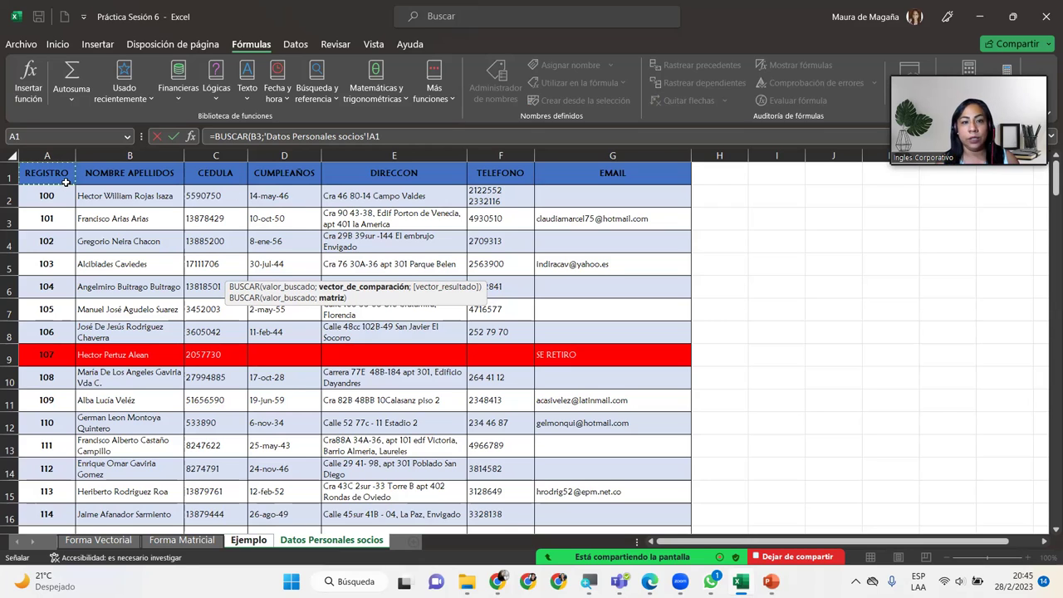
key("ctrl+shift+Down")
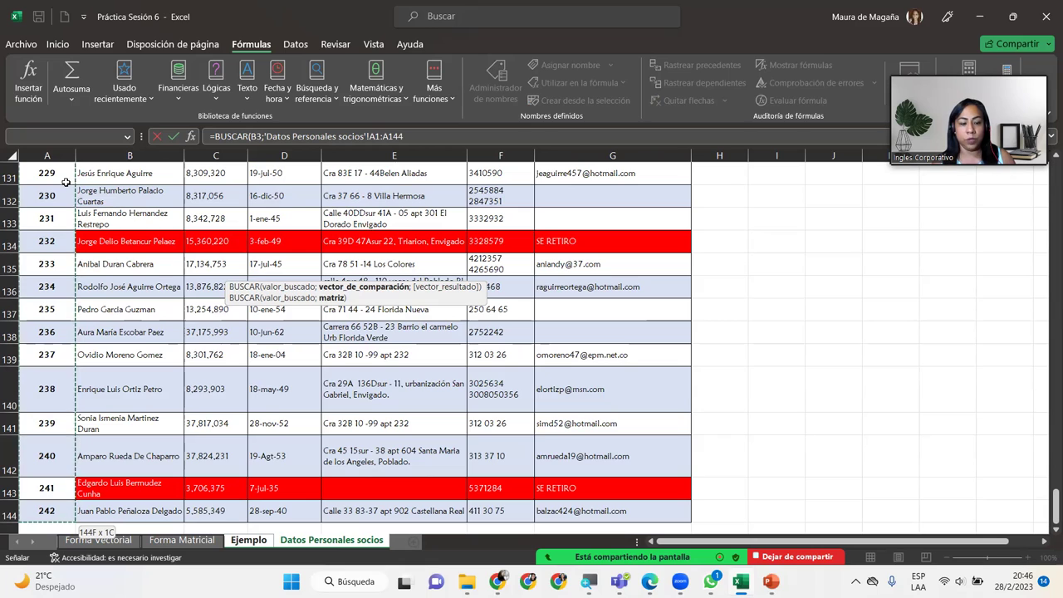
type(";")
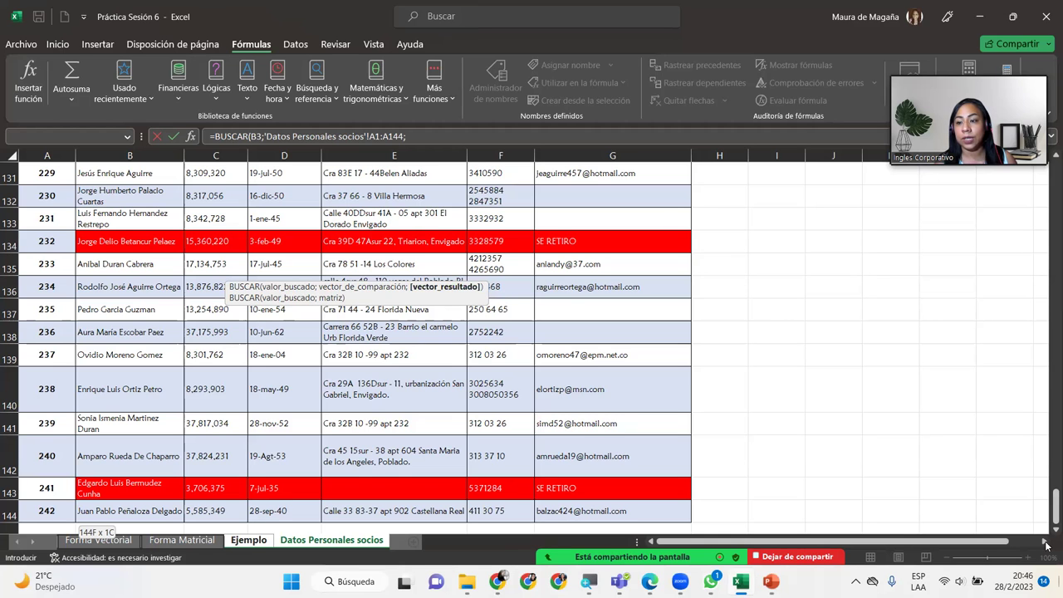
left_click_drag(1054, 507, 1048, 155)
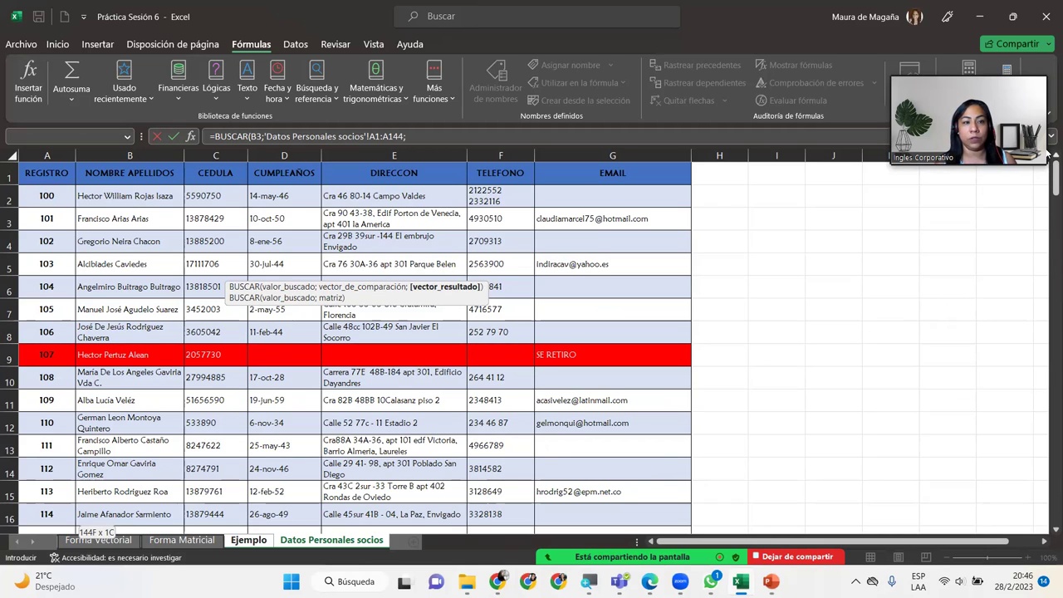
left_click(160, 179)
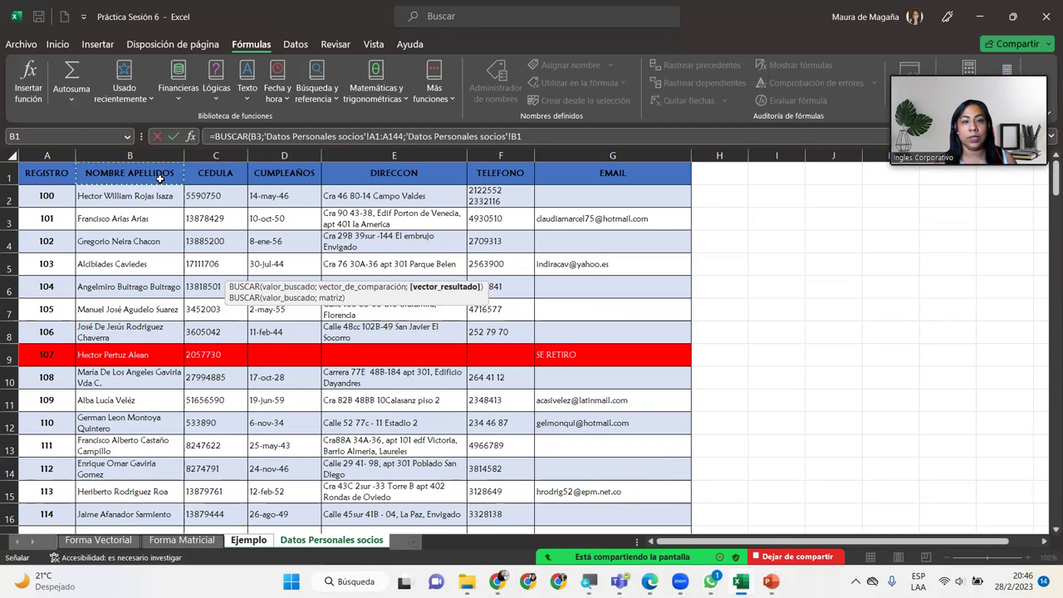
key("ctrl+shift+Down")
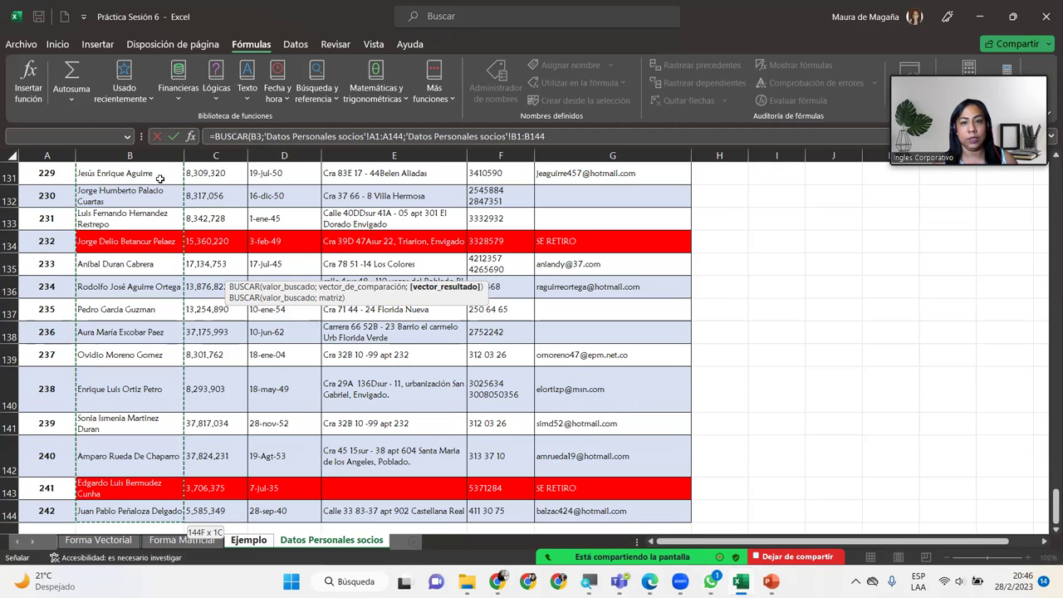
type(")")
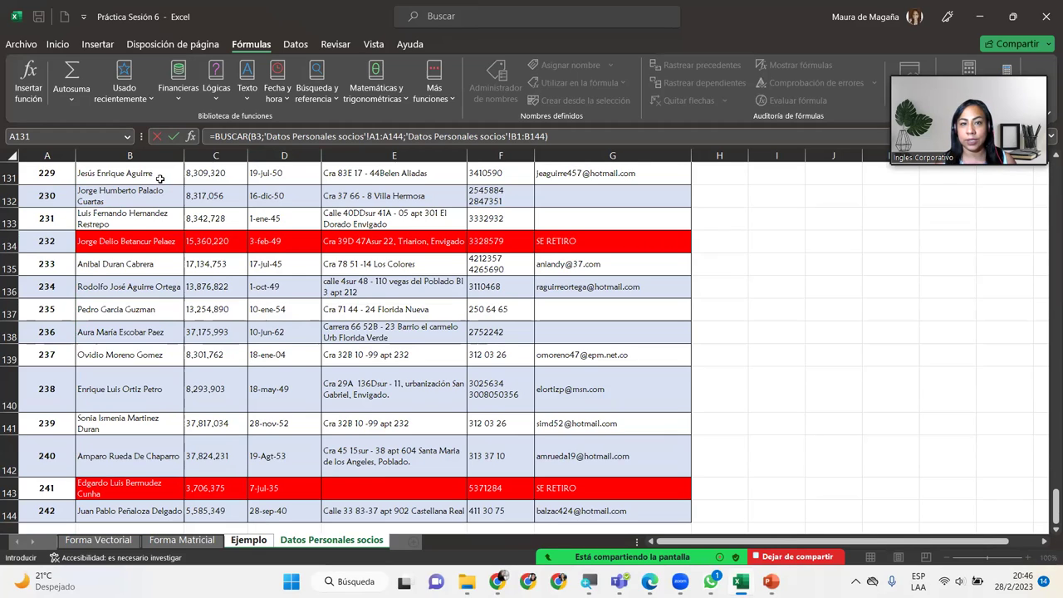
key("Return")
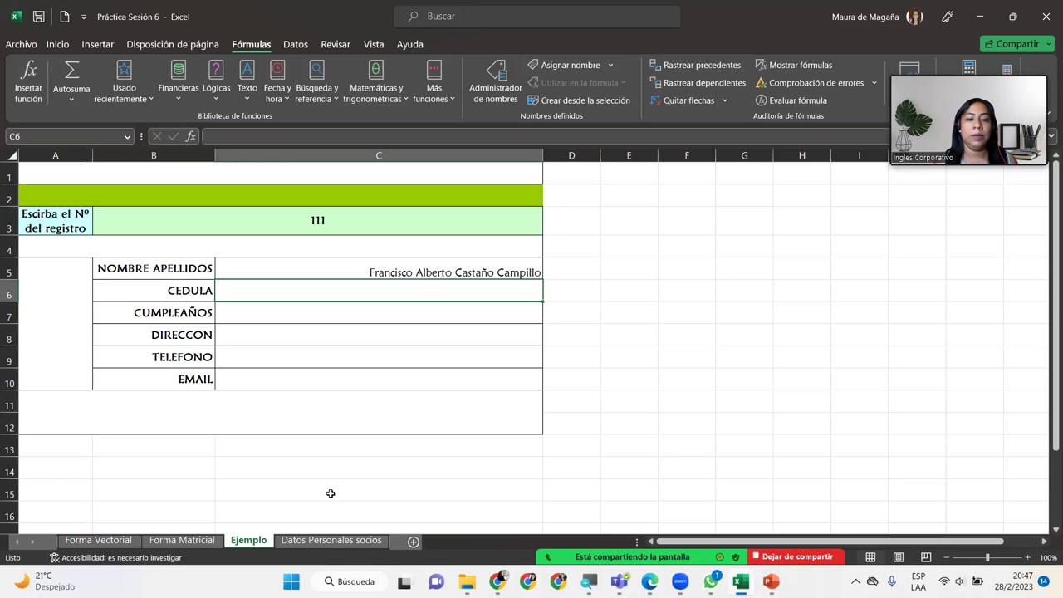
Look over the first record's TELEFONO entry on Datos Personales socios, then return to Ejemplo.
left_click(328, 541)
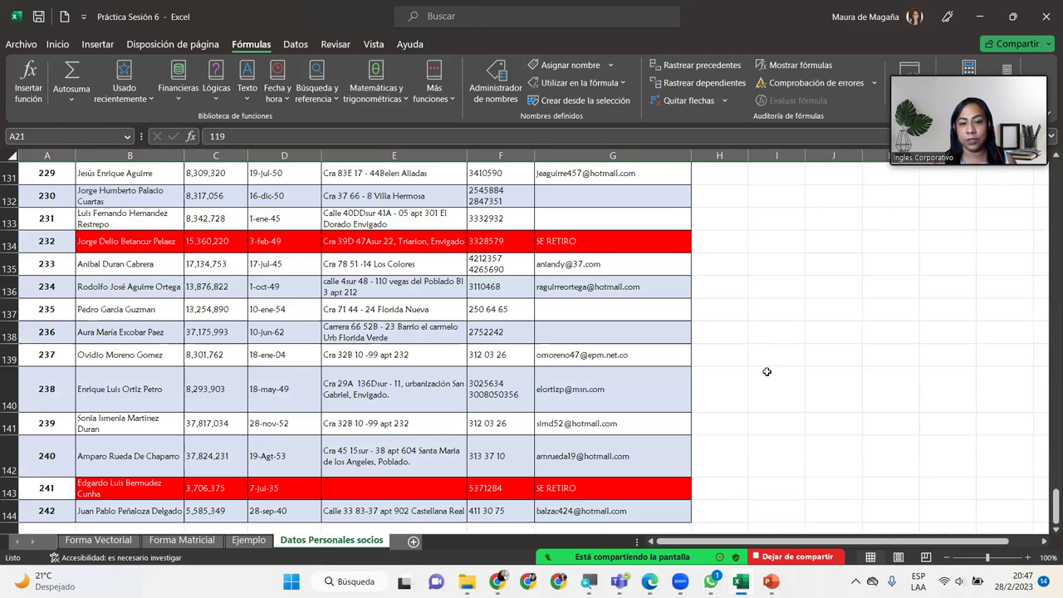
left_click_drag(1047, 504, 1048, 97)
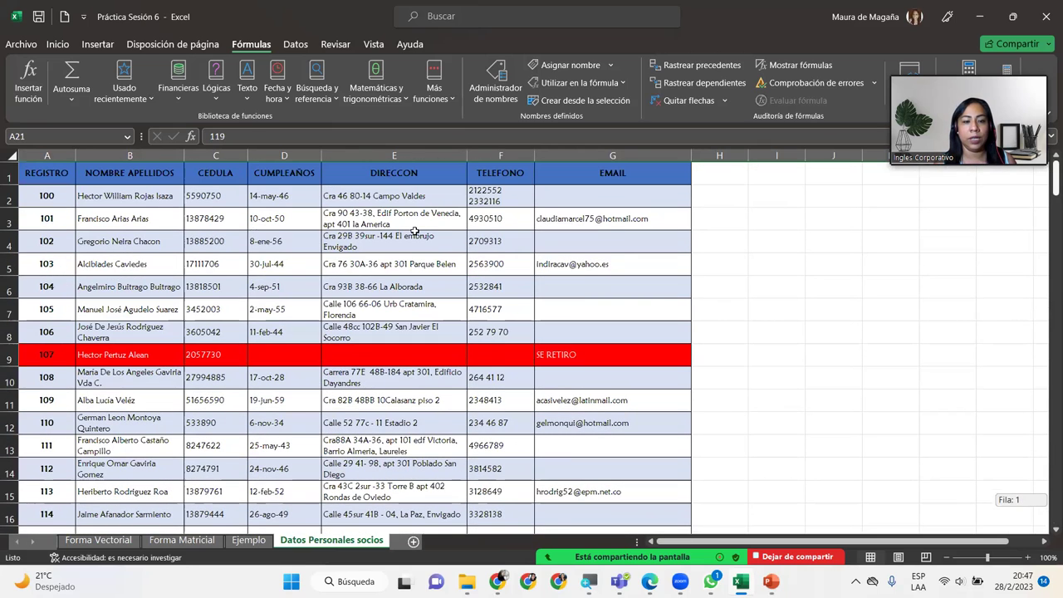
left_click(500, 196)
left_click(249, 540)
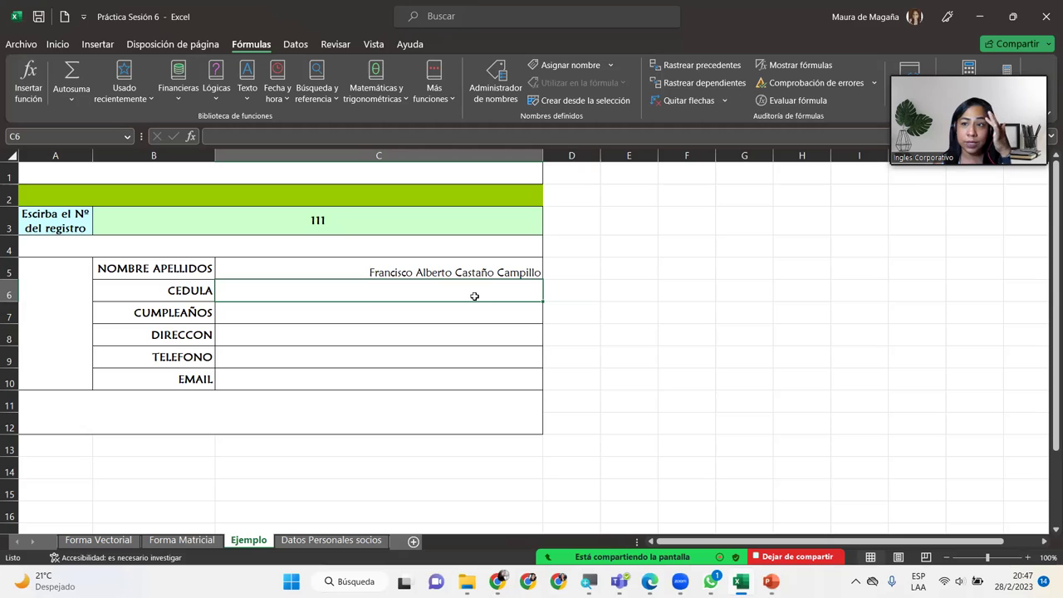
Start the CEDULA formula =BUSCAR(B3; with lookup range 'Datos Personales socios'!A1:A144.
type("=BUSCAR(")
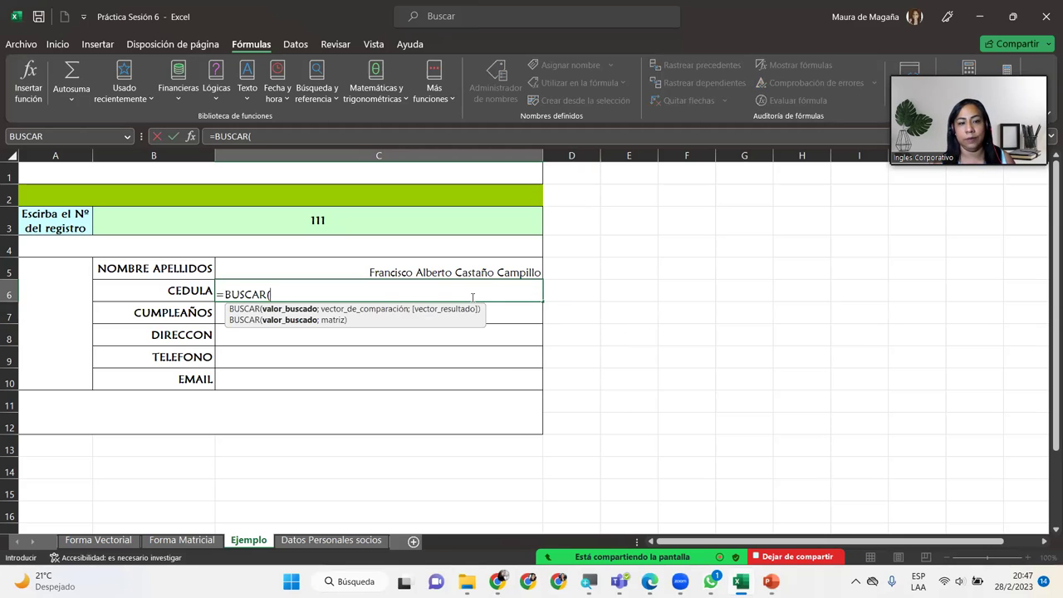
left_click(429, 223)
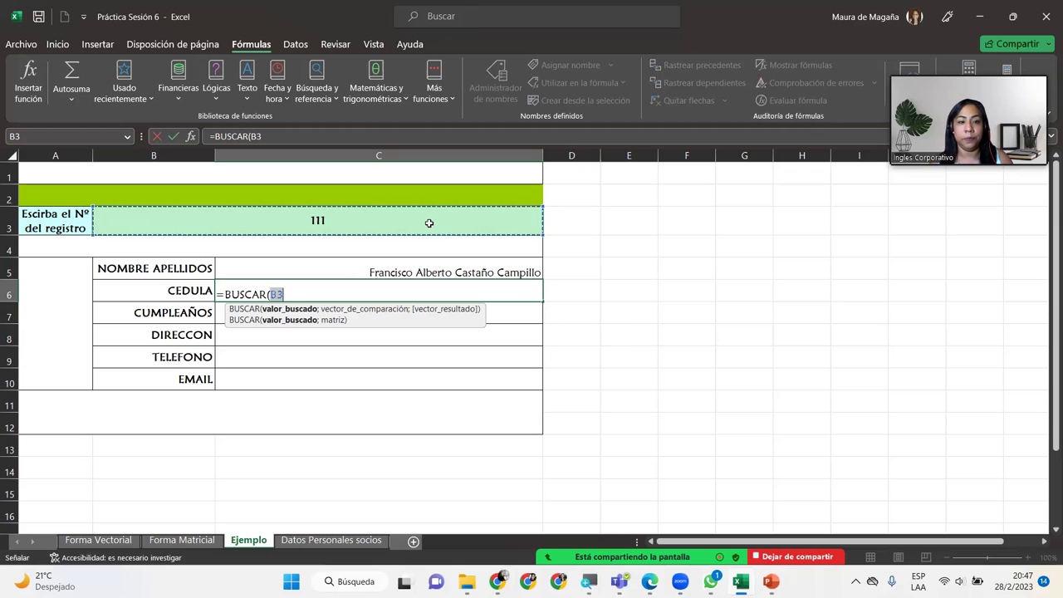
type(";")
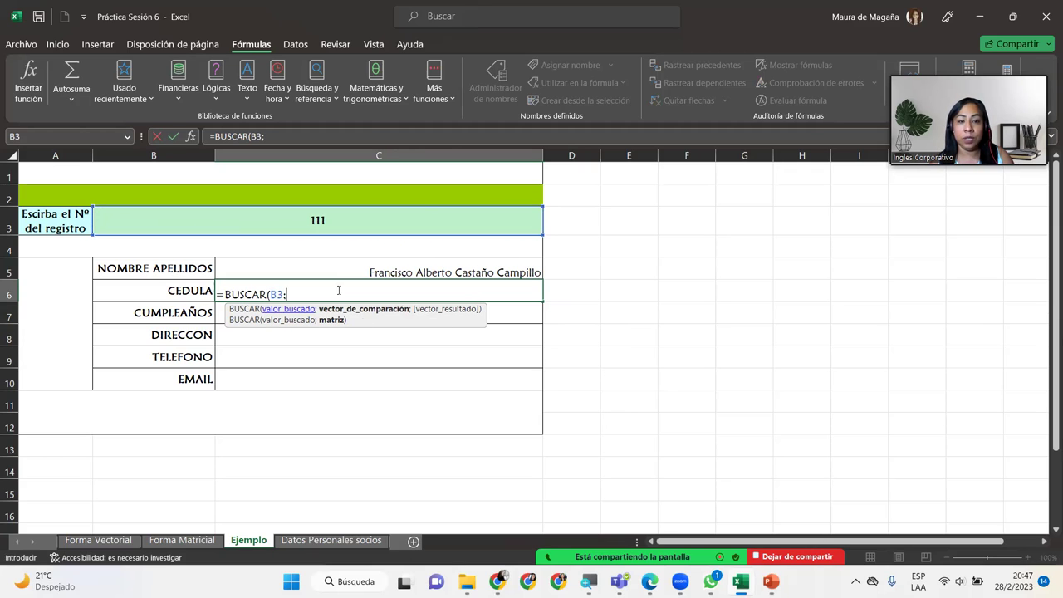
left_click(328, 542)
left_click(47, 175)
key("ctrl+shift+Down")
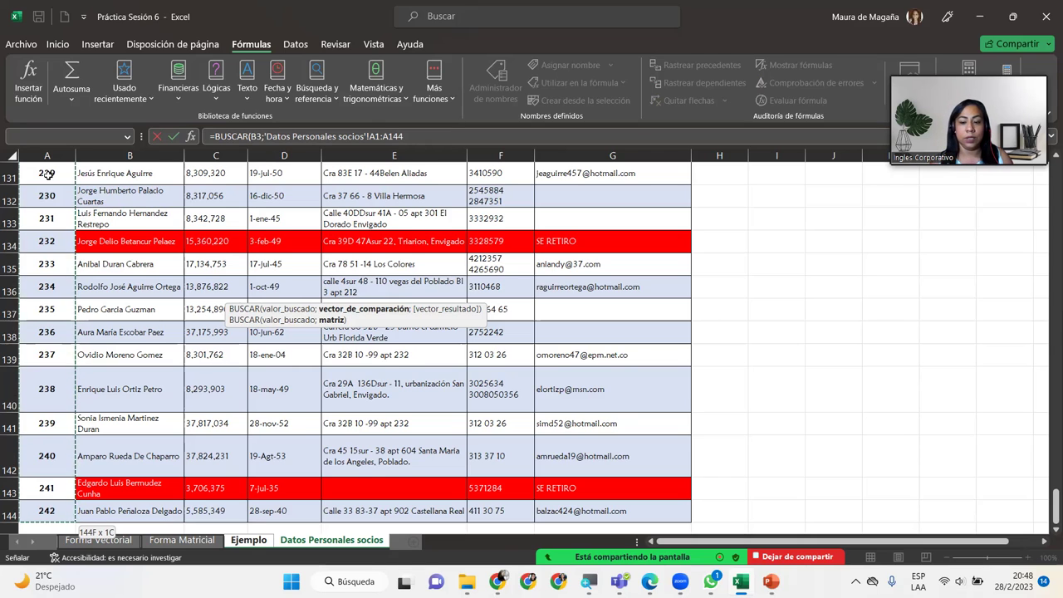
Add result range 'Datos Personales socios'!C1:C144, close the CEDULA formula and enter it.
type(";")
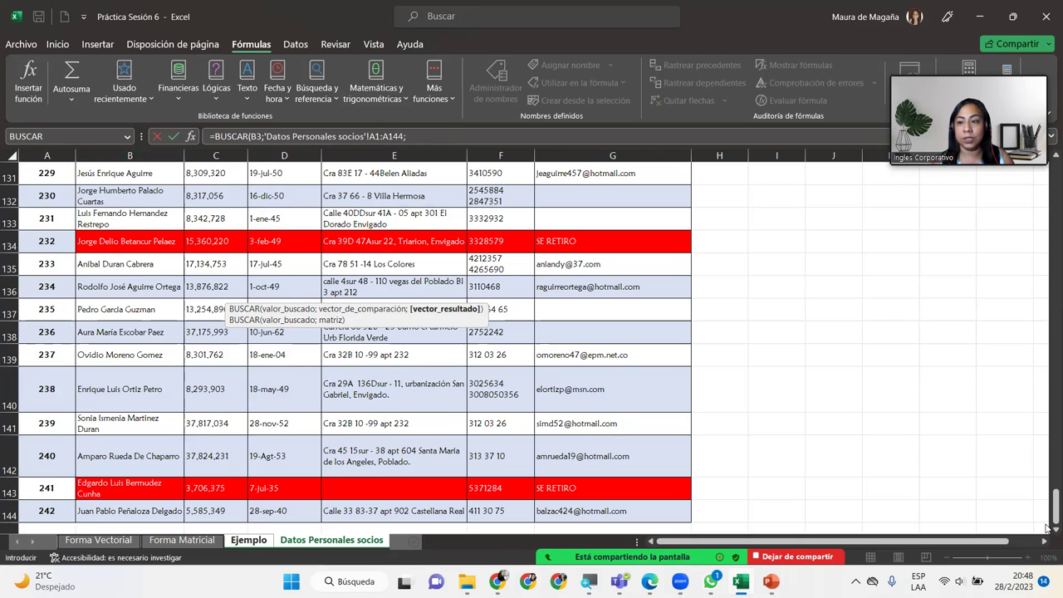
left_click_drag(1050, 521, 1048, 170)
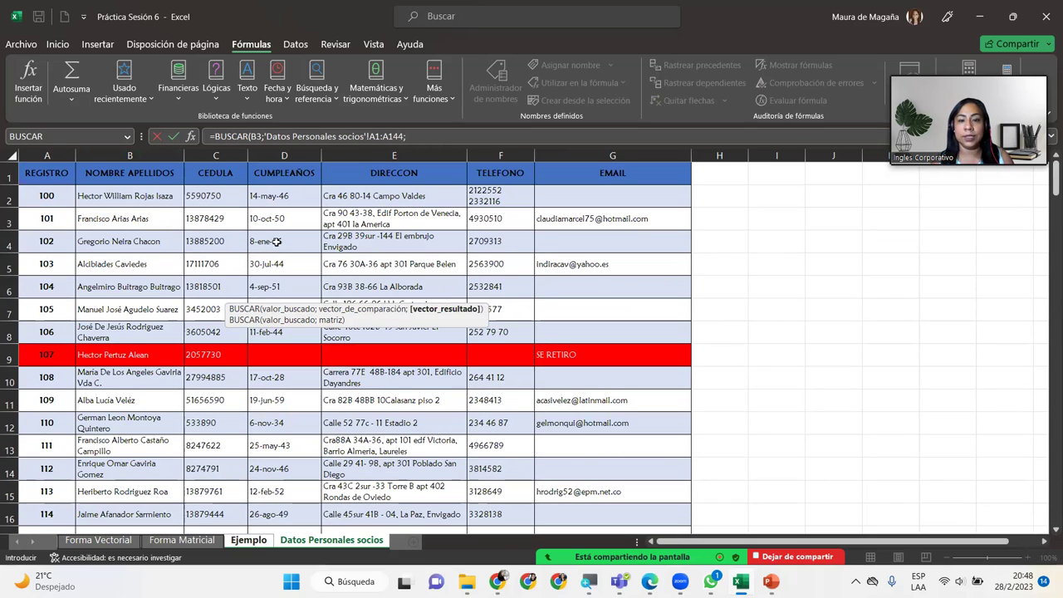
left_click(214, 171)
key("ctrl+shift+Down")
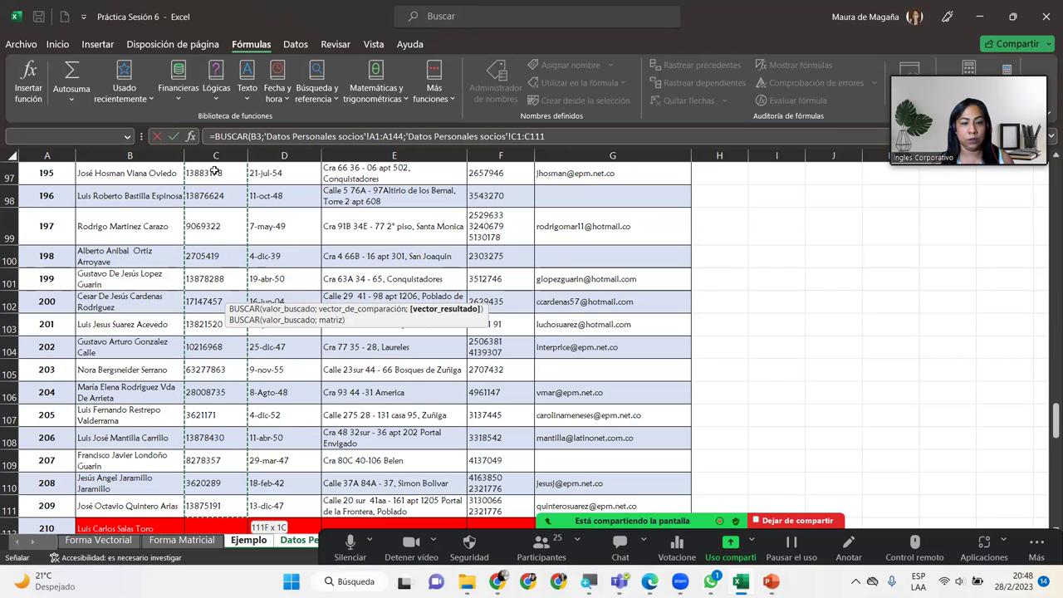
key("ctrl+shift+Down")
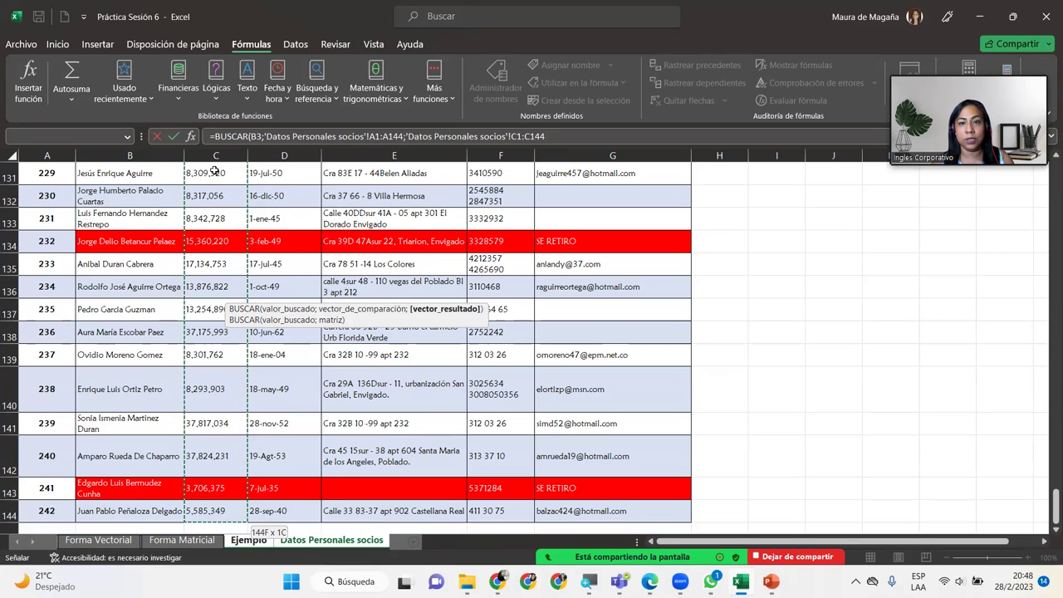
type(")")
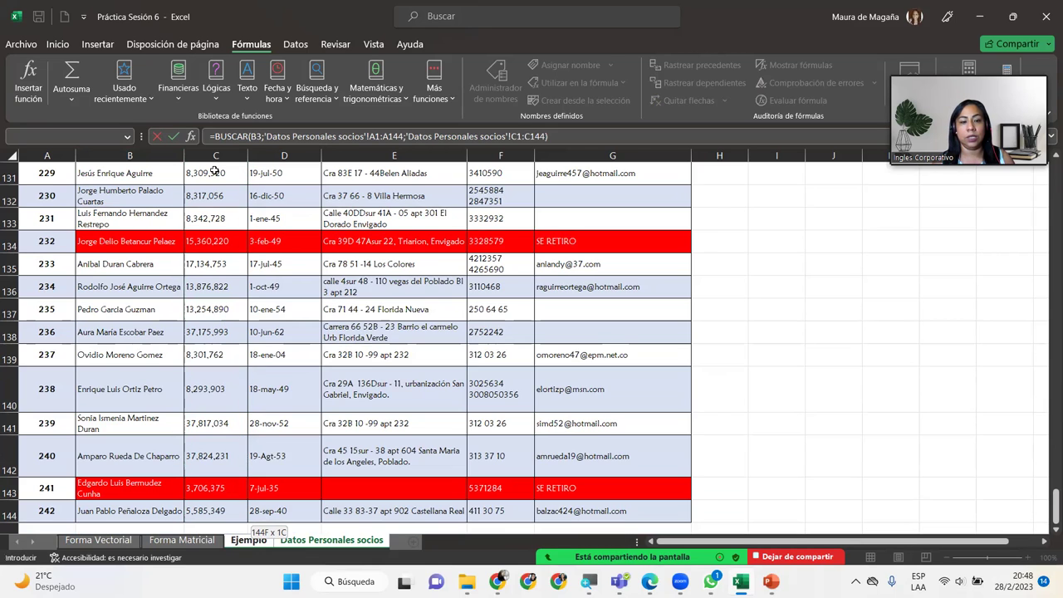
key("Return")
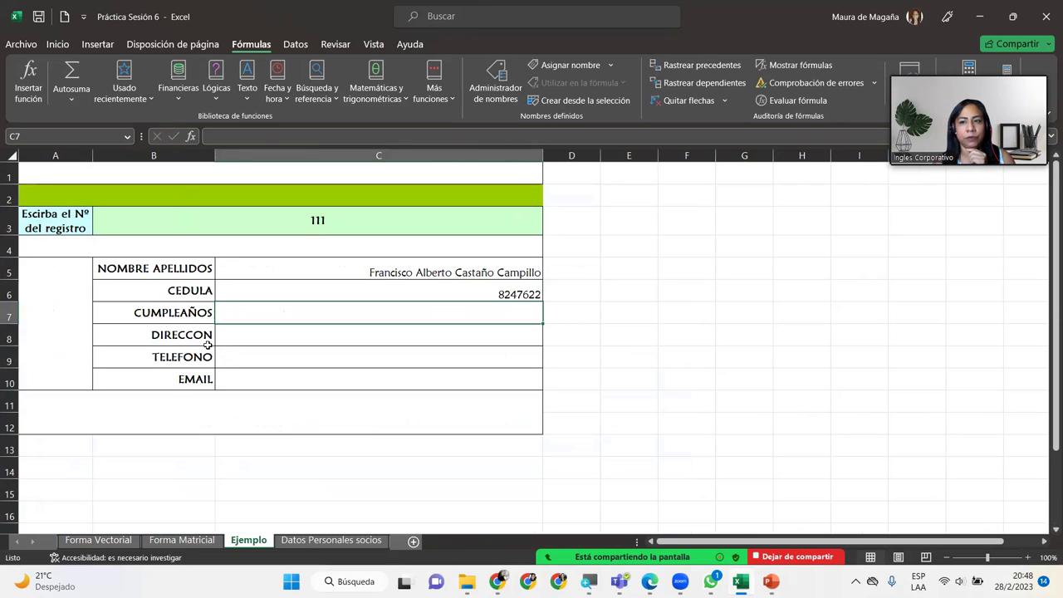
left_click(502, 294)
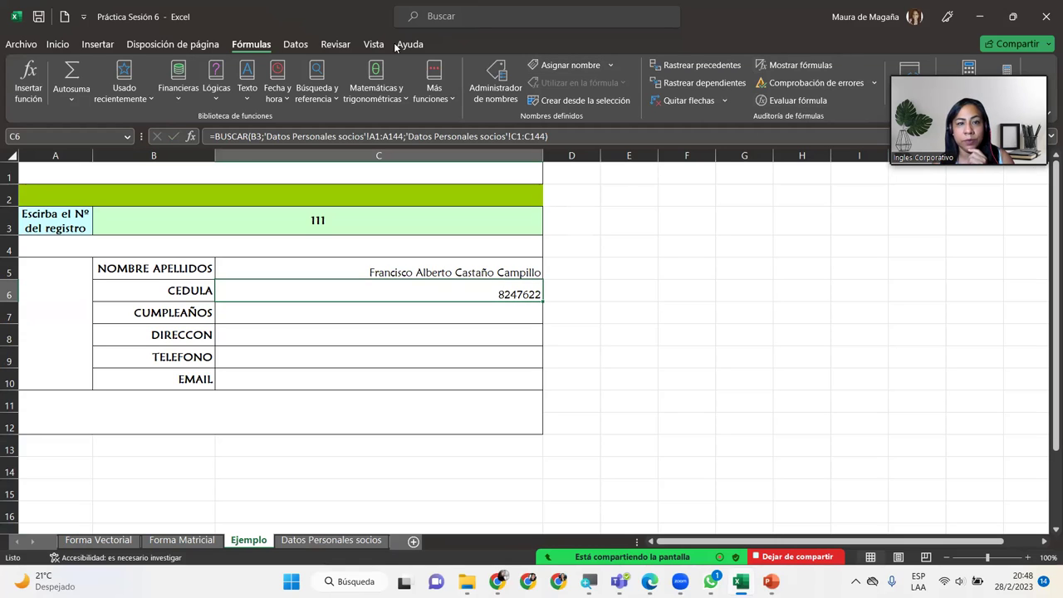
left_click(784, 72)
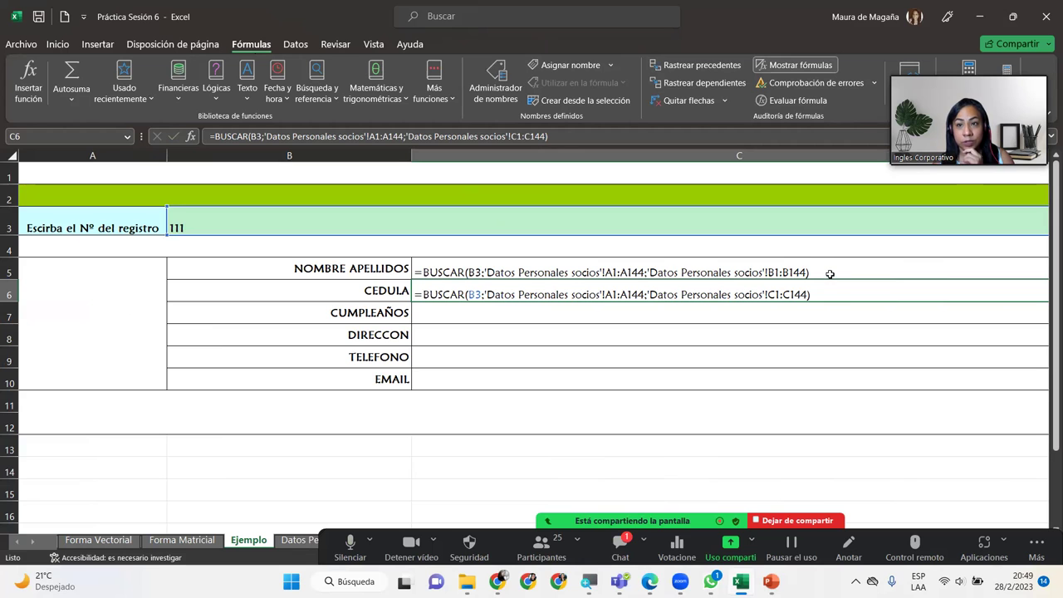
left_click(826, 65)
double_click(475, 287)
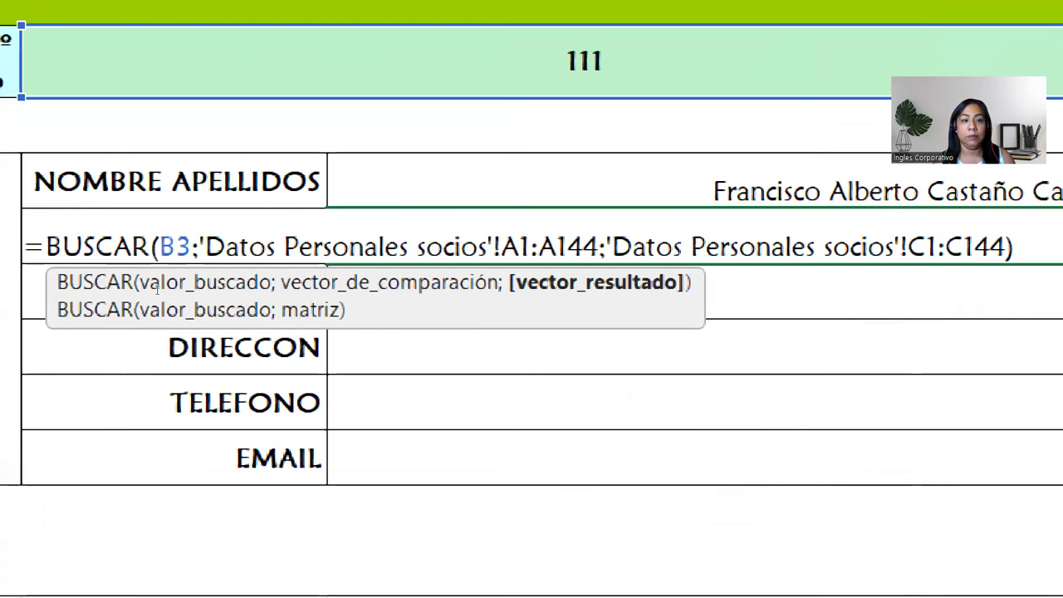
left_click(176, 247)
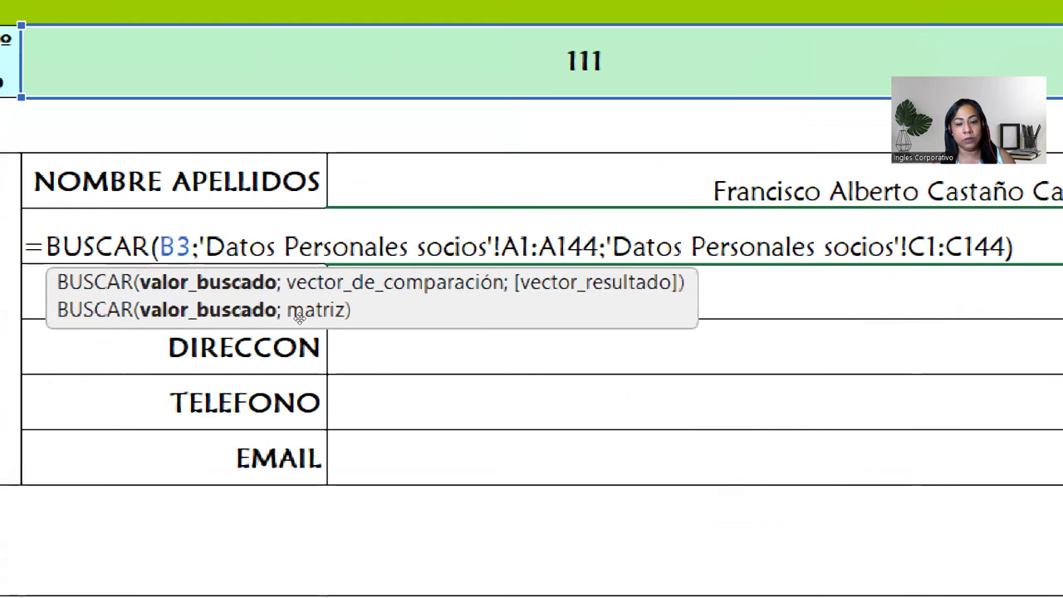
key("F4")
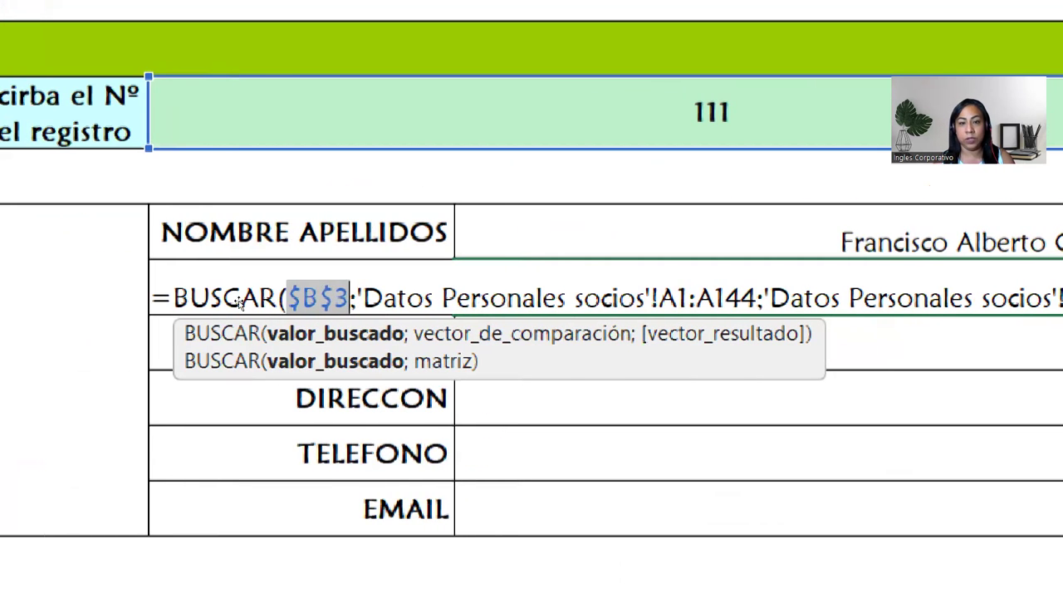
key("Right")
key("Right")
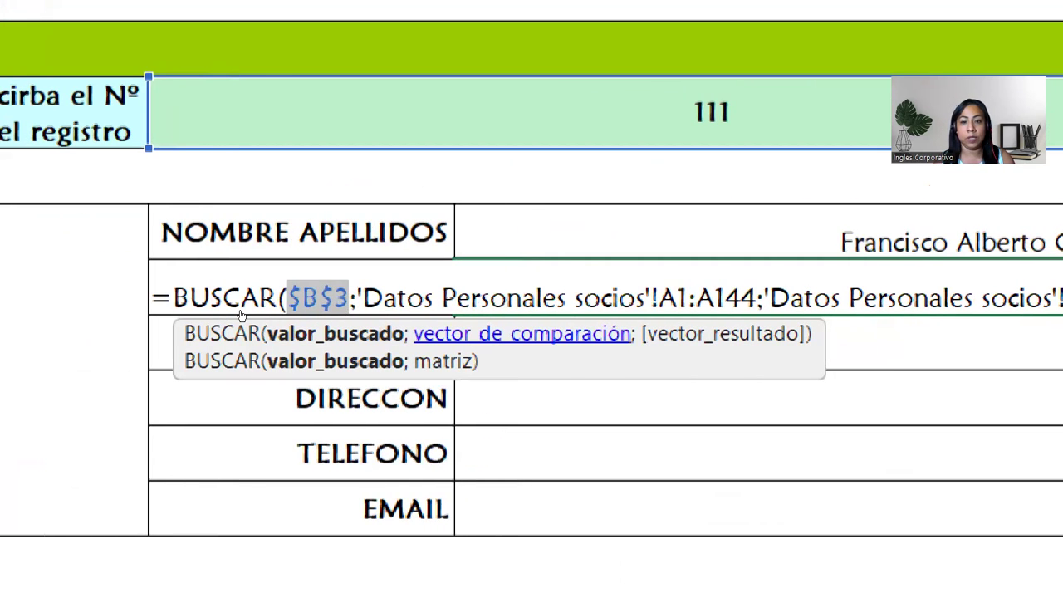
key("ctrl+shift+Right")
key("ctrl+shift+Right")
key("ctrl+shift+Right")
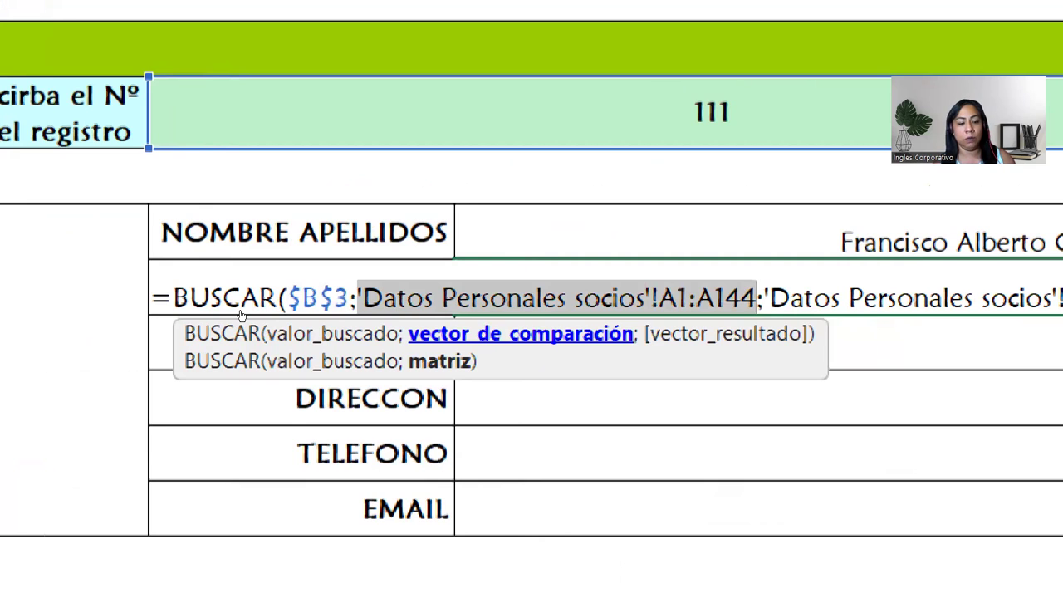
key("F4")
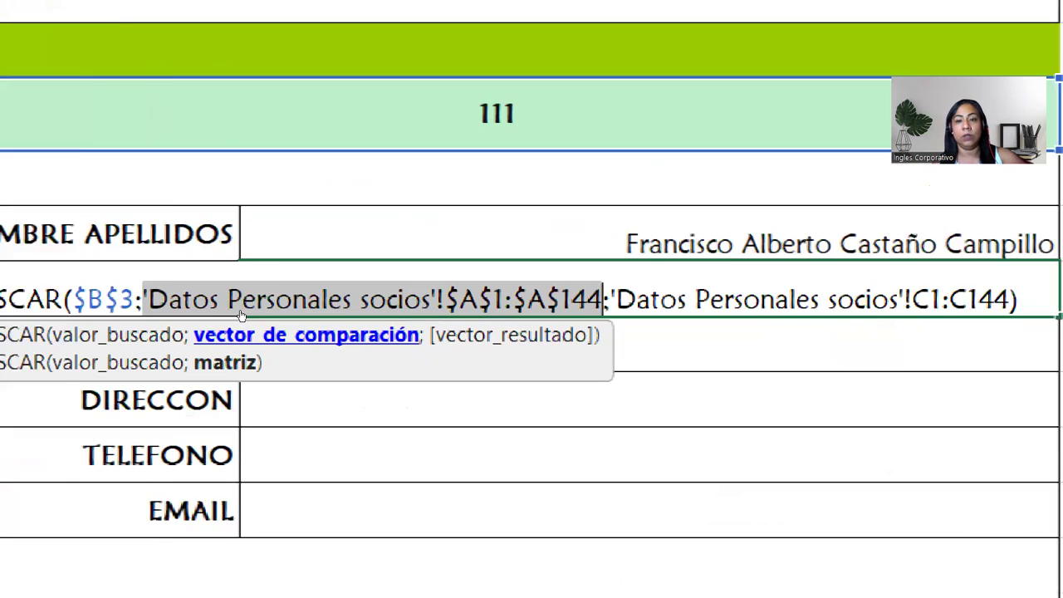
key("Right")
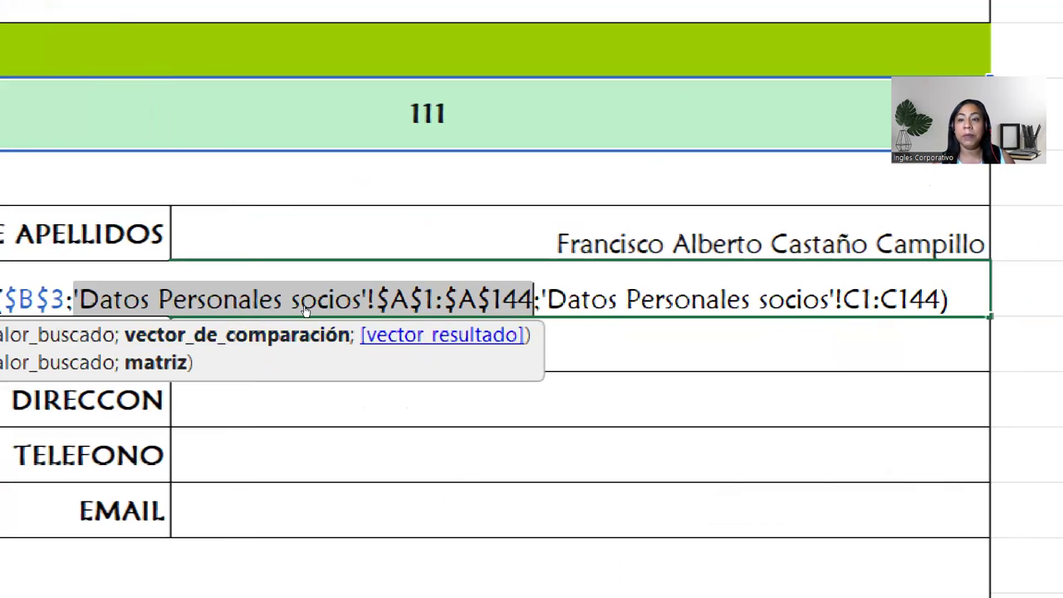
key("ctrl+shift+Right")
key("ctrl+shift+Right")
key("ctrl+shift+Right")
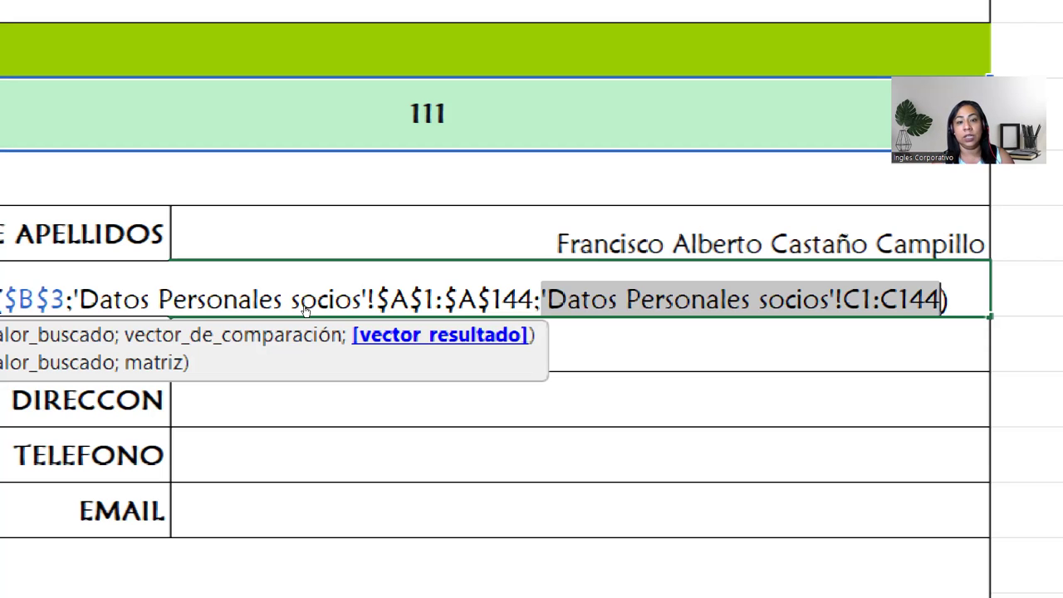
key("ctrl+Return")
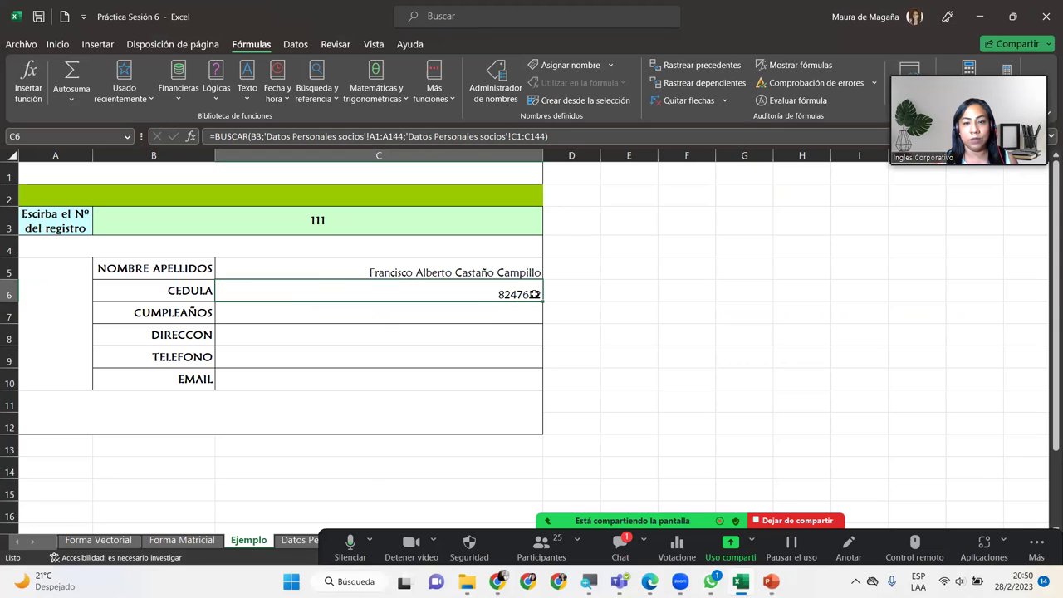
left_click_drag(541, 299, 548, 328)
double_click(525, 316)
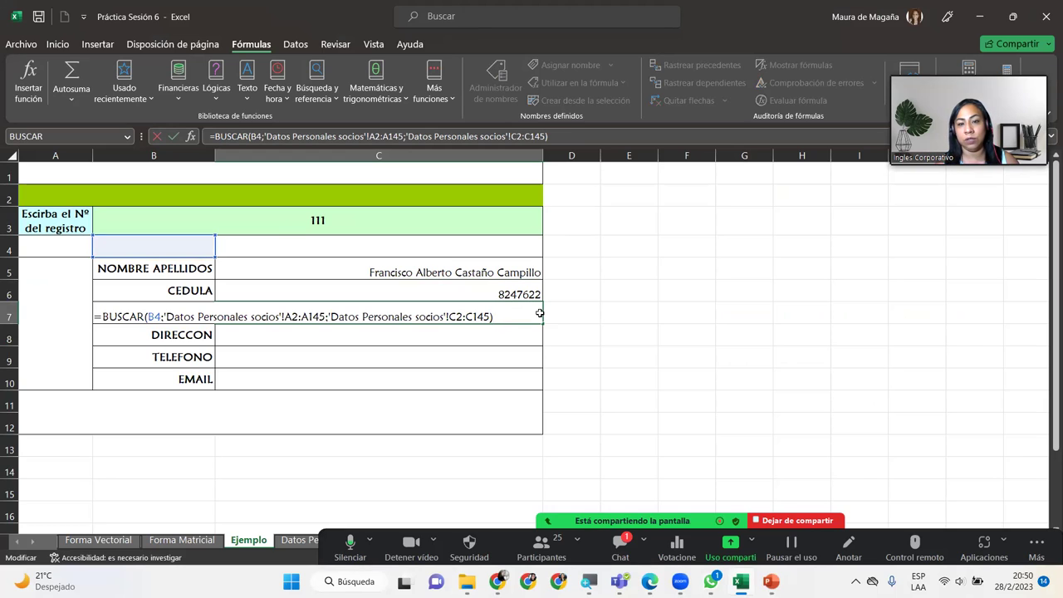
key("Escape")
key("Delete")
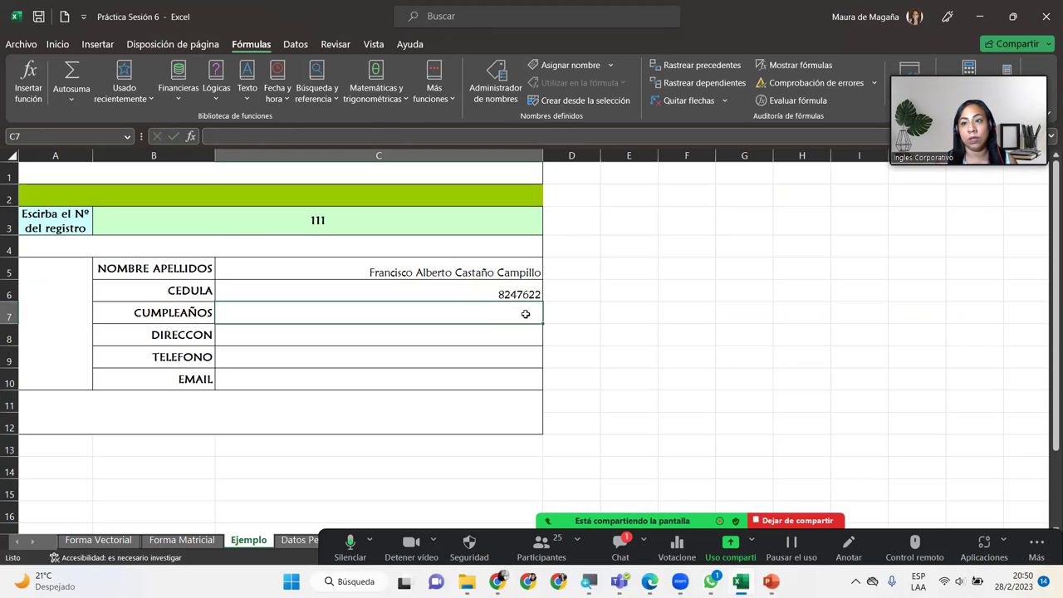
left_click(523, 294)
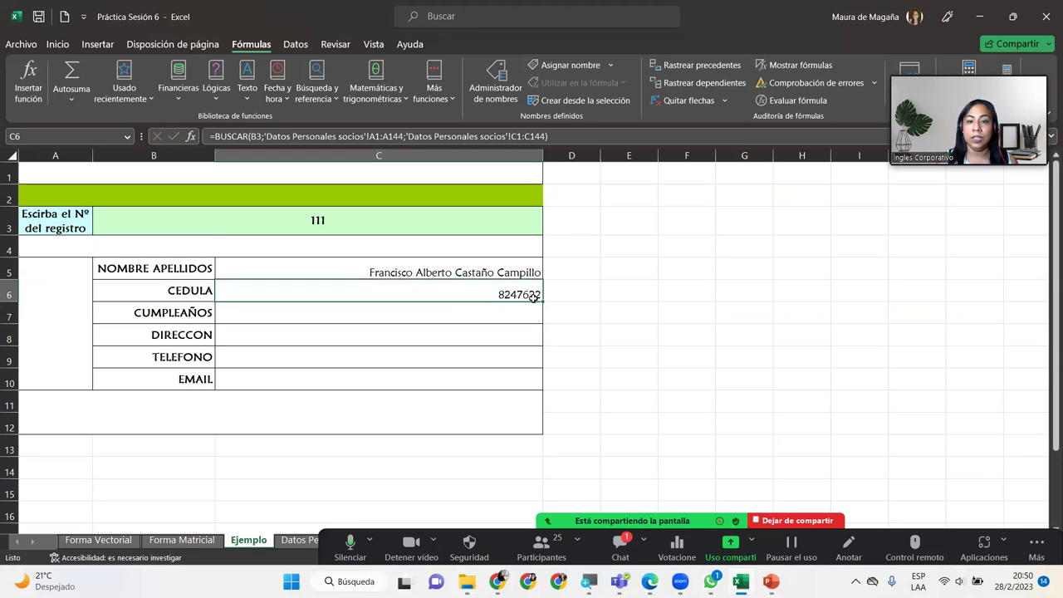
left_click_drag(541, 299, 586, 297)
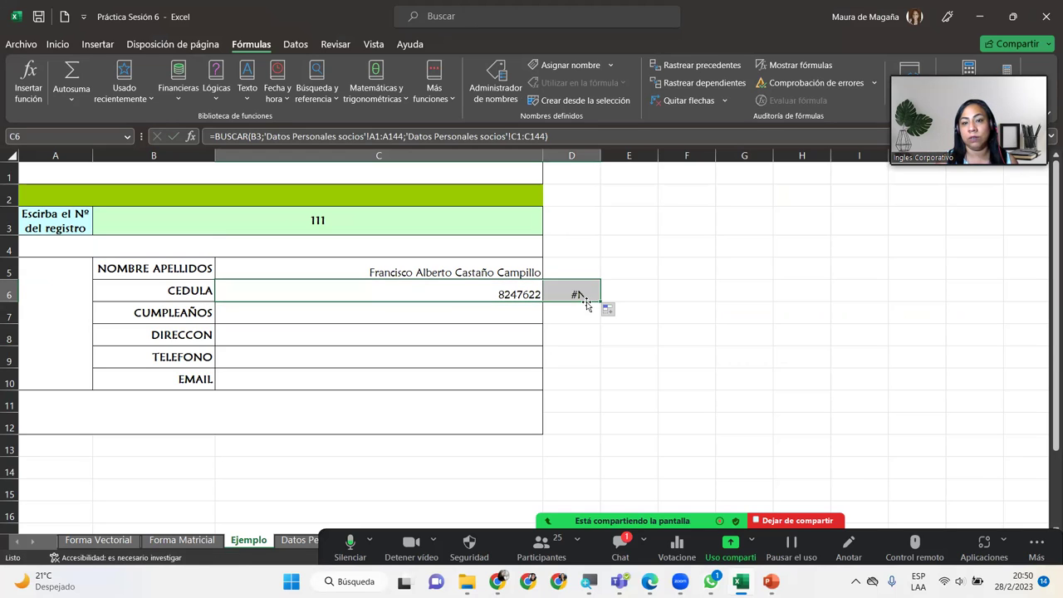
double_click(575, 289)
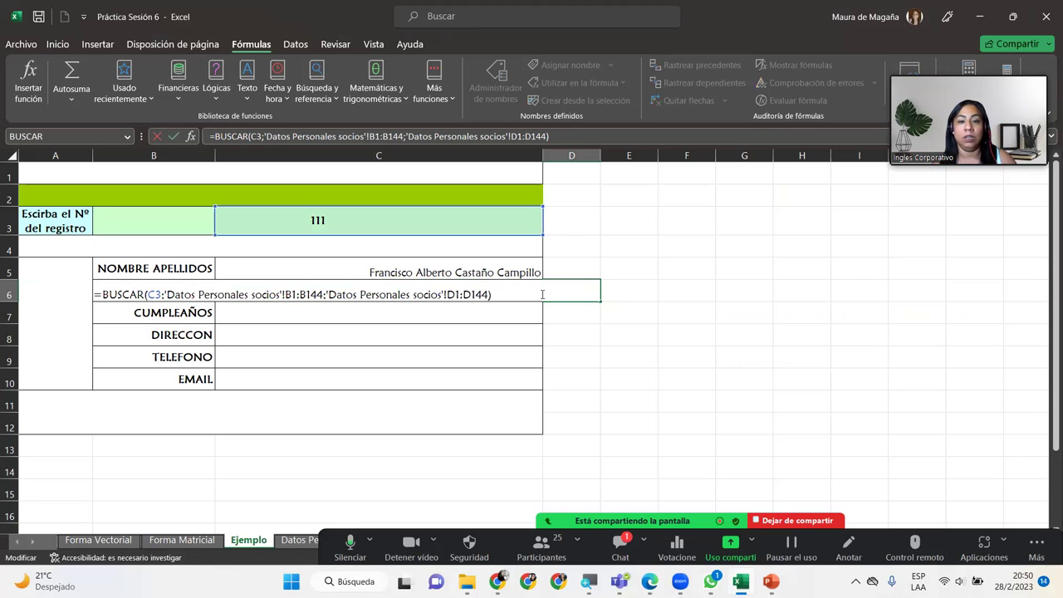
key("Escape")
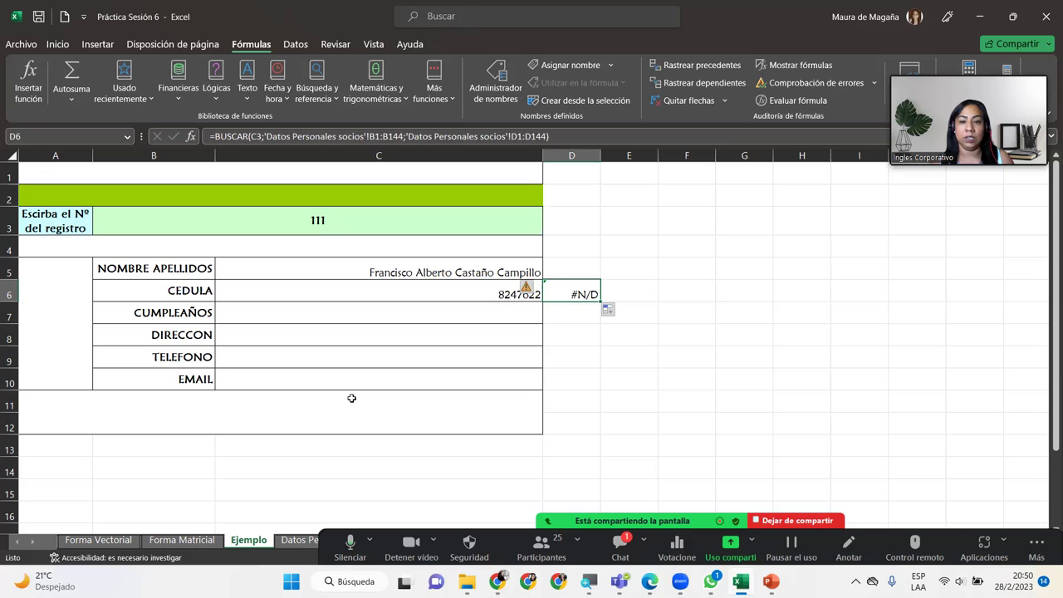
key("Delete")
left_click(518, 314)
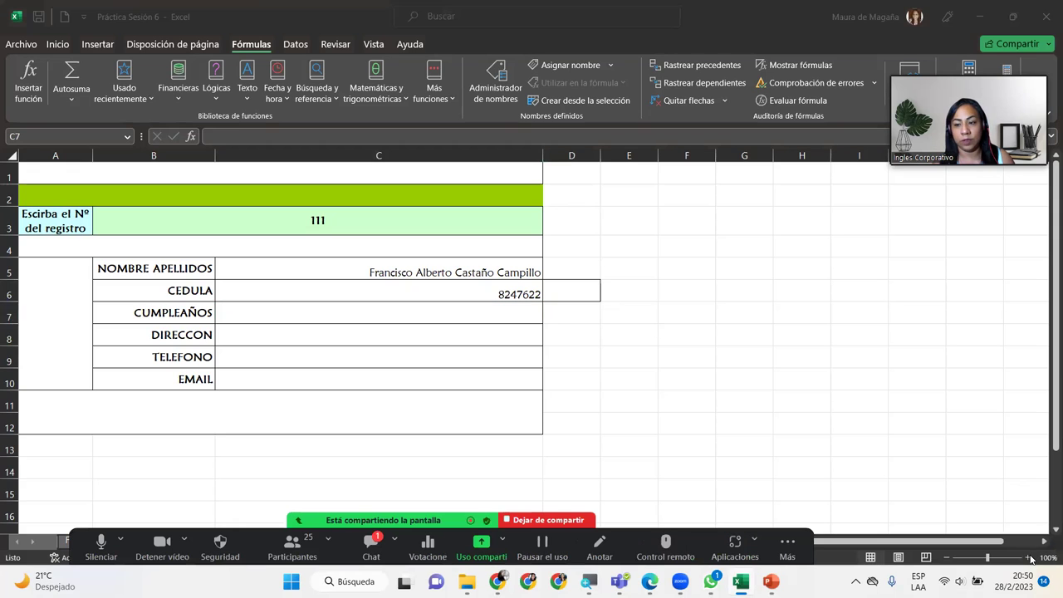
left_click(1029, 558)
left_click(1029, 557)
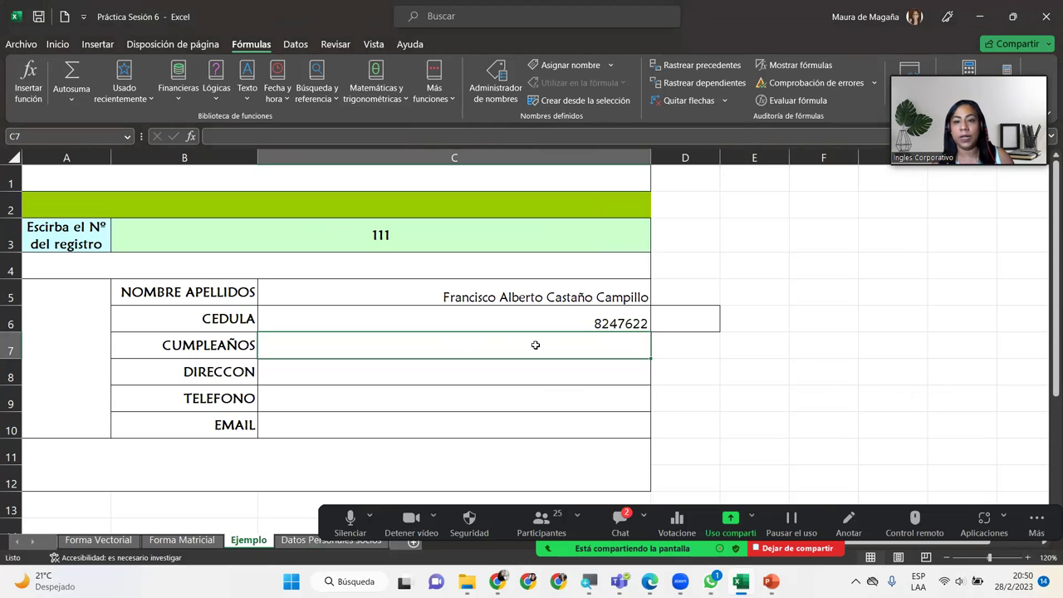
In C7, start =BUSCAR(B3; with lookup range 'Datos Personales socios'!A1:A144.
left_click_drag(697, 347, 701, 320)
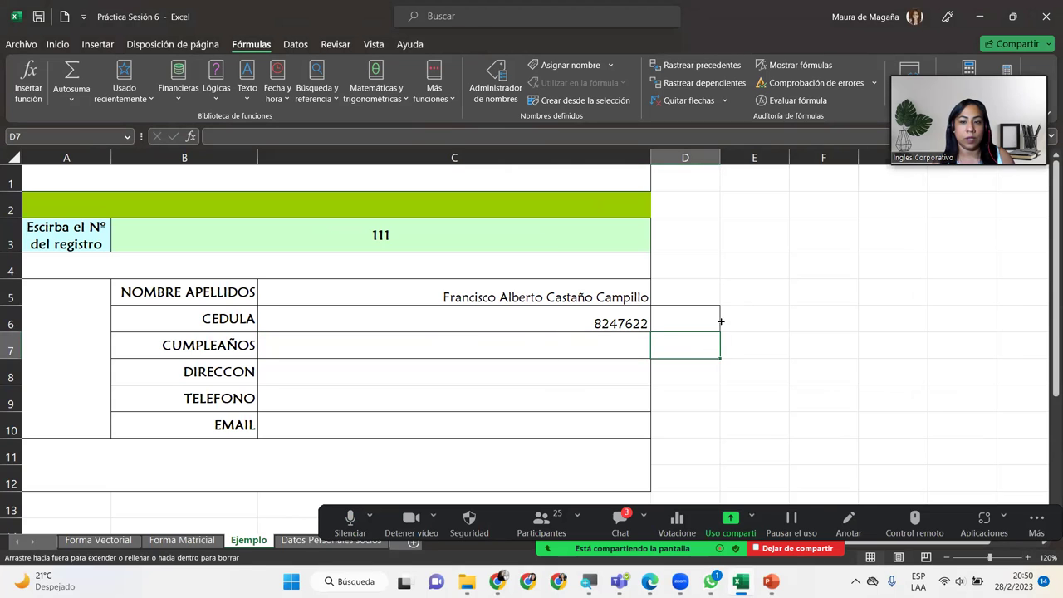
left_click(483, 382)
left_click(516, 353)
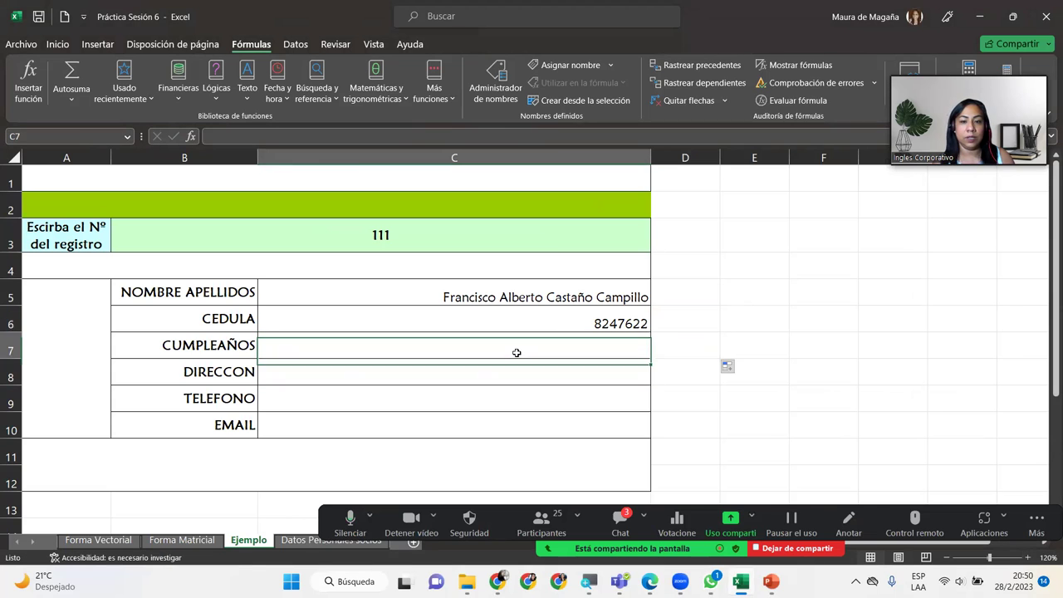
type("=BUSCA")
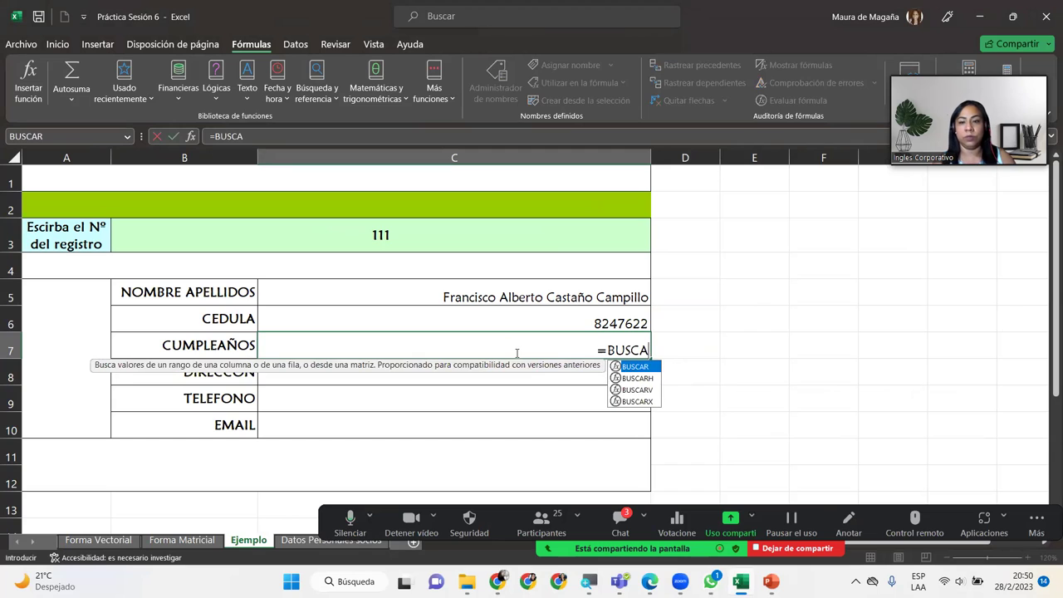
type("R(")
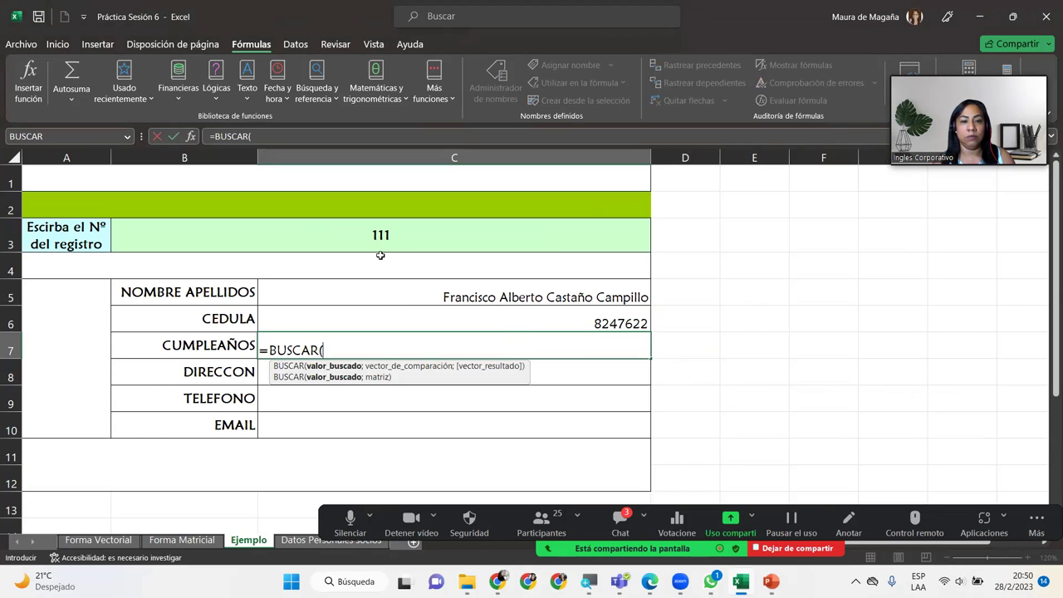
left_click(387, 238)
type(";")
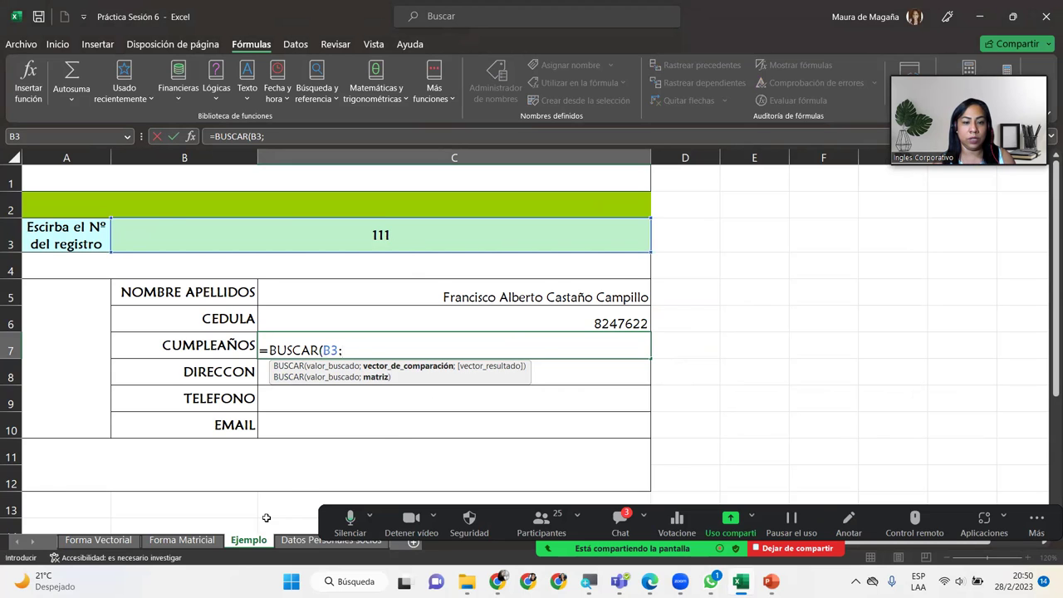
left_click(288, 540)
left_click(45, 172)
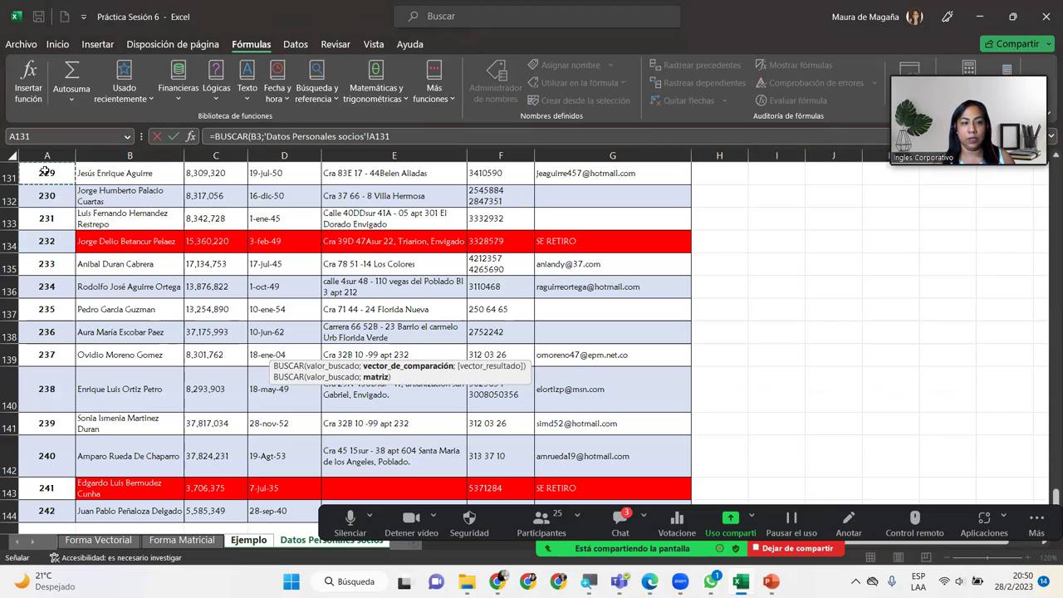
left_click(59, 514)
key("ctrl+shift+Up")
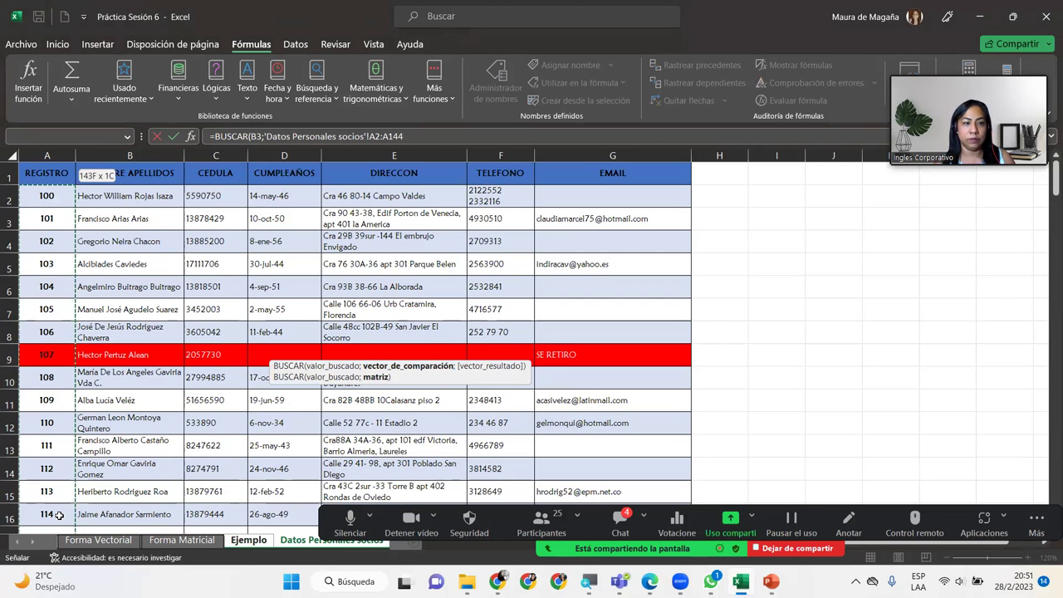
key("shift+Up")
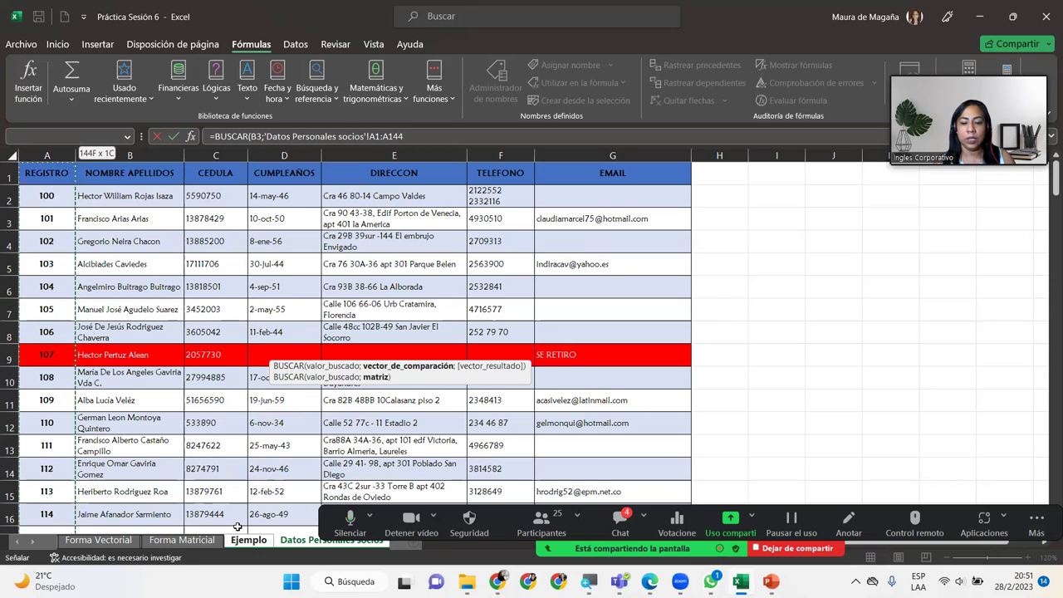
Add birthday column D1:D144 as the result range and confirm the formula in C7.
type(";")
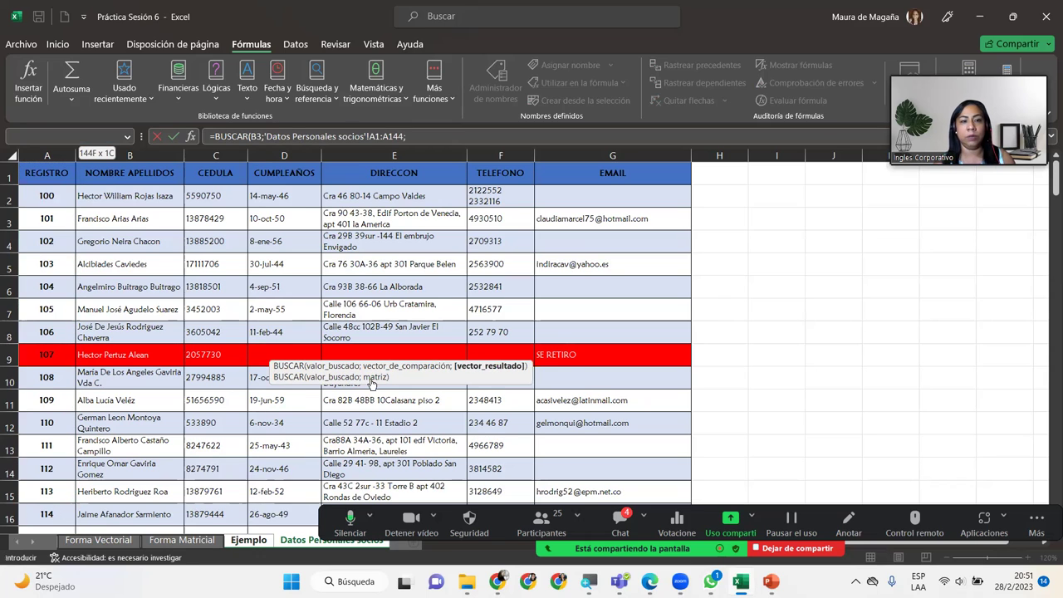
left_click(276, 174)
key("shift+Down")
key("shift+Down")
key("shift+Down")
key("shift+Down")
key("shift+Down")
key("shift+Down")
key("shift+Down")
key("shift+Down")
key("shift+Down")
key("shift+Down")
key("shift+Down")
key("shift+Down")
key("shift+Down")
key("shift+Down")
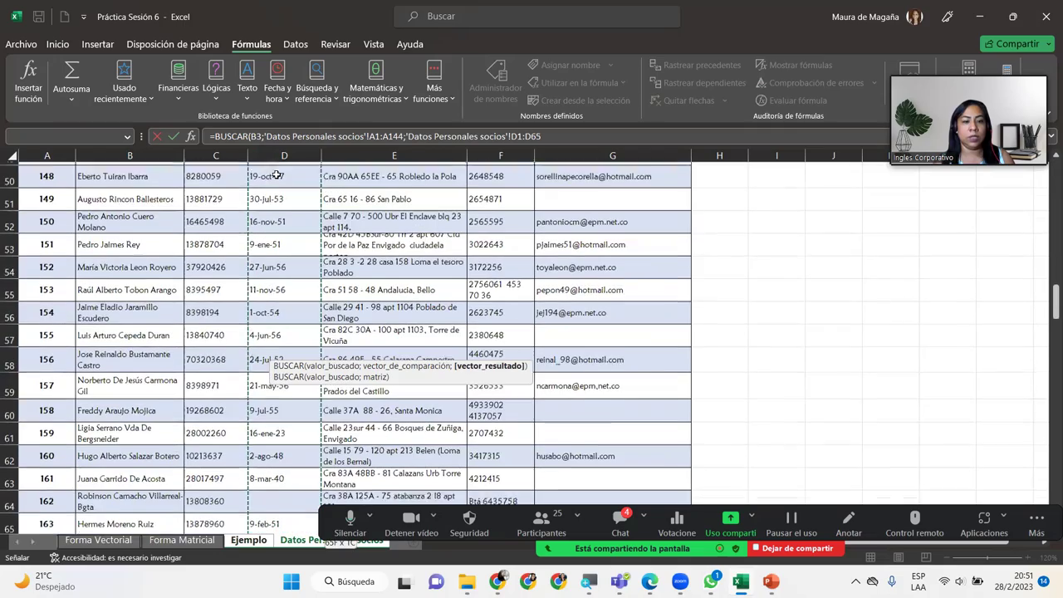
key("shift+Down")
key("shift+Down")
key("shift+Down")
key("shift+Down")
key("shift+Down")
key("shift+Down")
key("shift+Down")
key("shift+Down")
key("shift+Down")
key("shift+Down")
key("shift+Down")
key("shift+Down")
key("shift+Down")
key("shift+Down")
key("shift+Down")
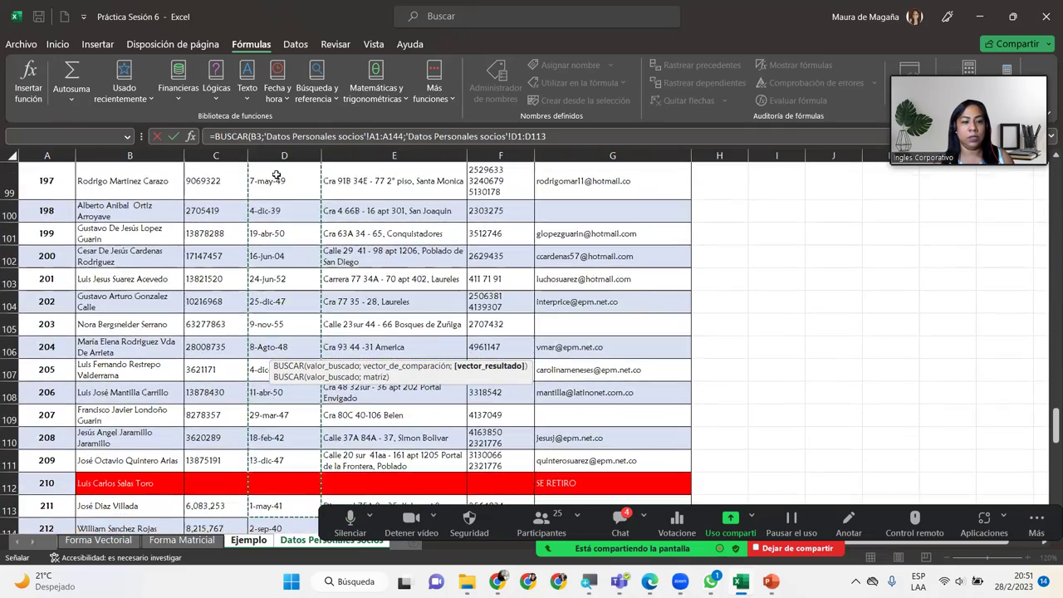
key("shift+Down")
key("shift+Down")
key("shift+Down")
key("shift+Down")
key("shift+Down")
key("shift+Down")
key("shift+Down")
key("shift+Down")
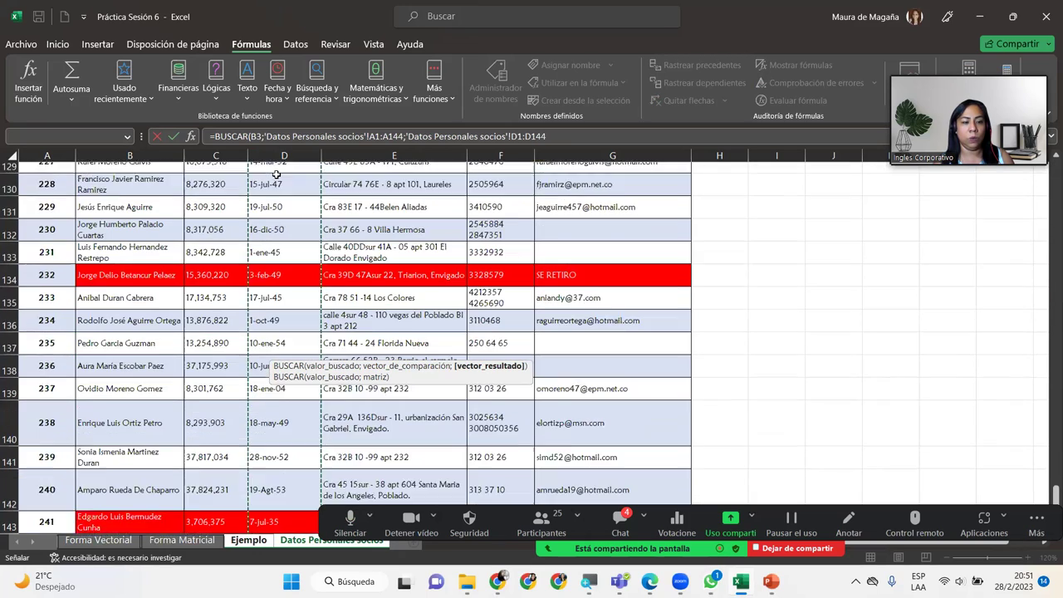
key("shift+Down")
key("Return")
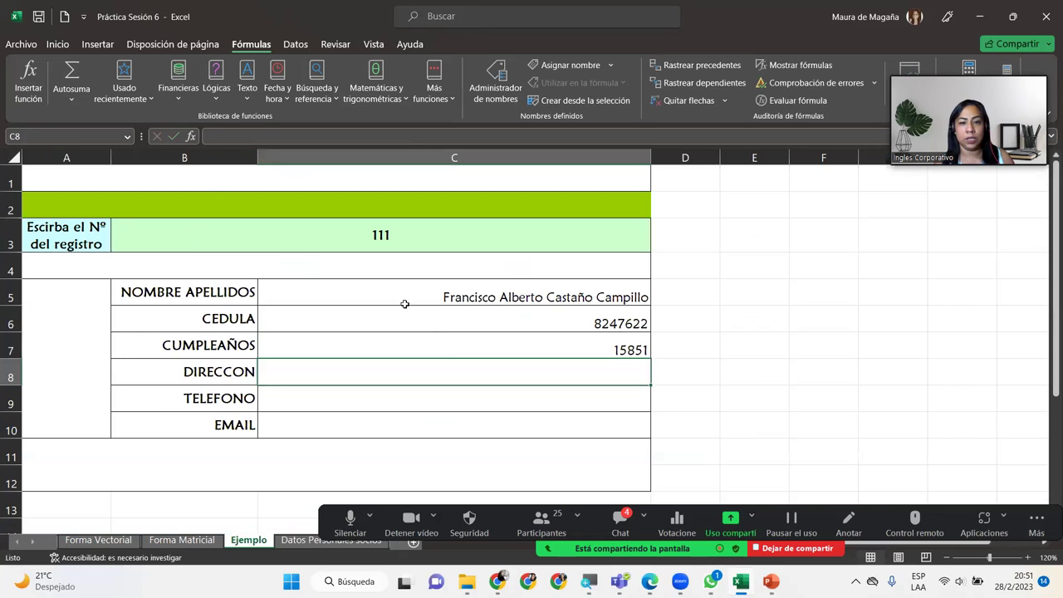
left_click(451, 345)
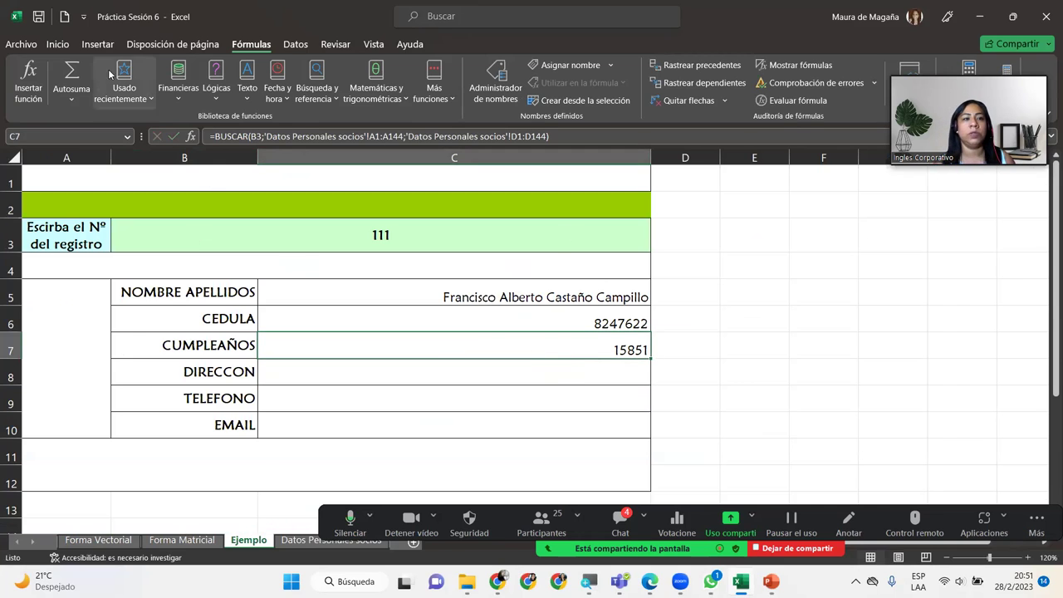
Format the birthday cell C7 as Fecha corta so it shows 25/5/1943.
left_click(97, 44)
left_click(57, 44)
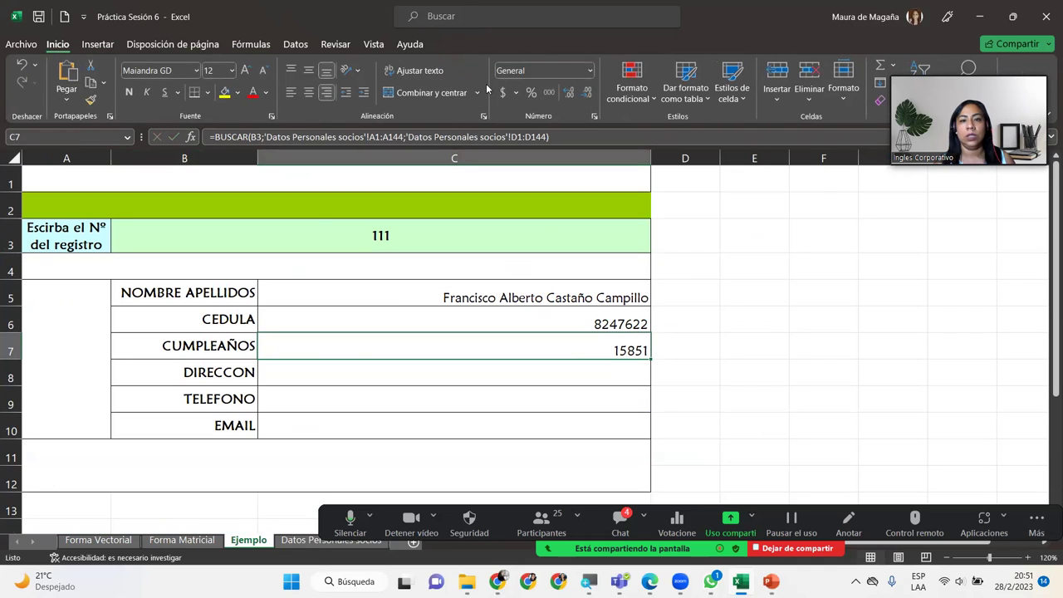
left_click(590, 72)
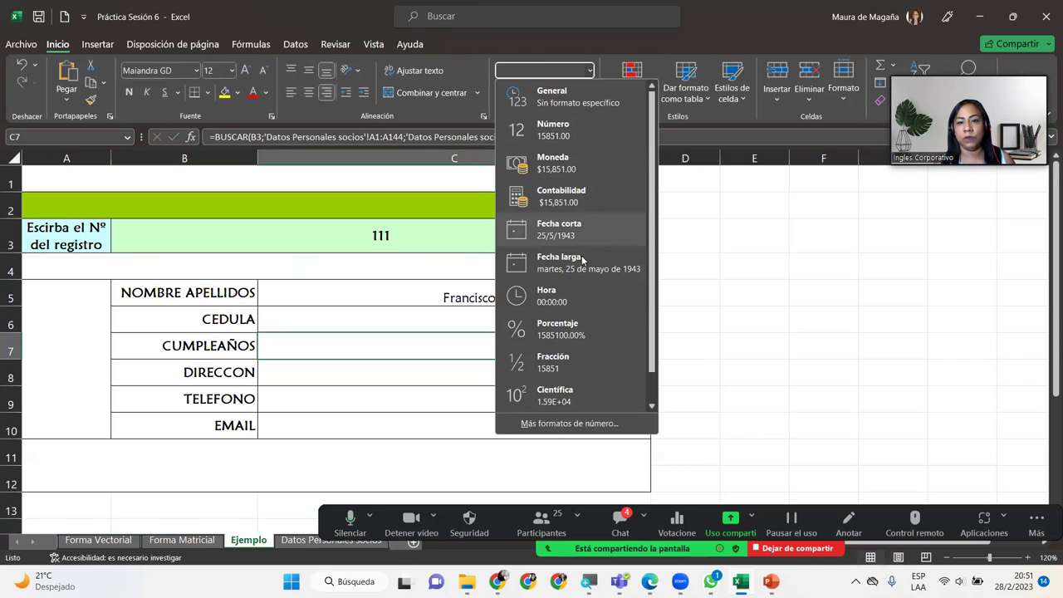
left_click(604, 231)
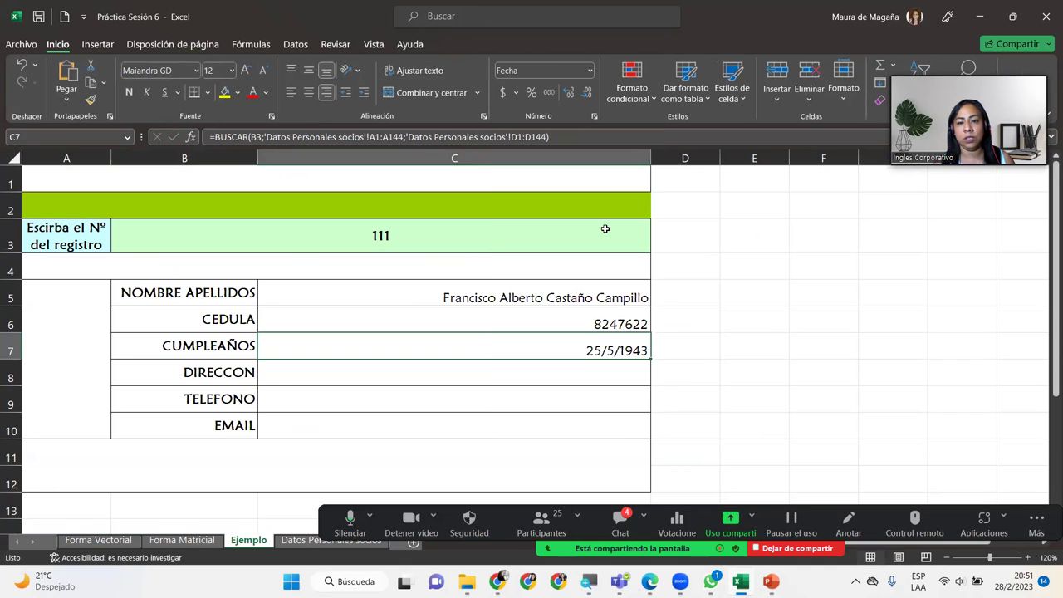
Check cells C8 and C7 again, then bring up the meeting chat.
left_click(595, 373)
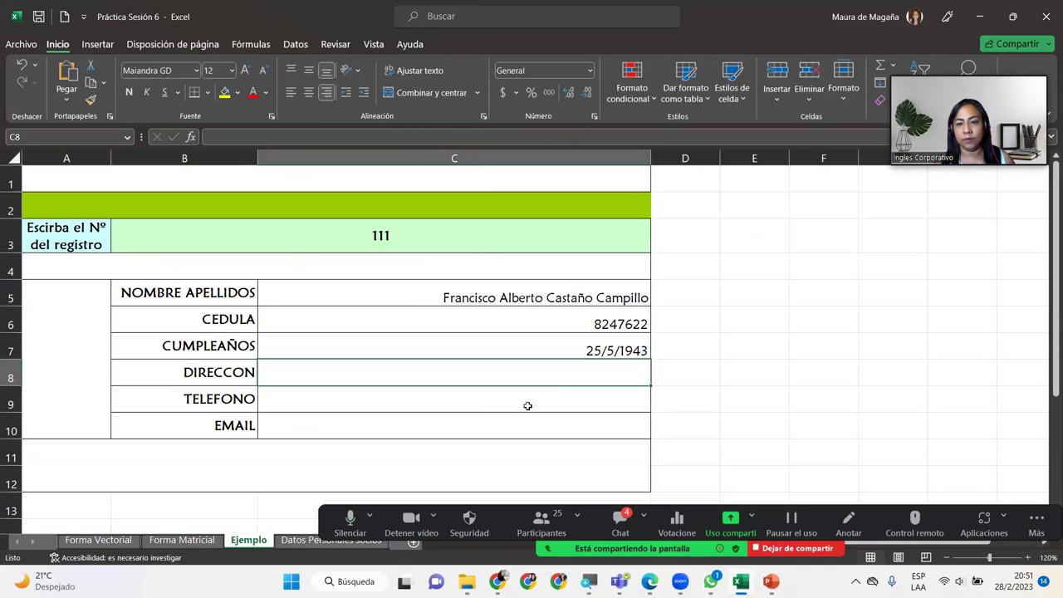
left_click(609, 350)
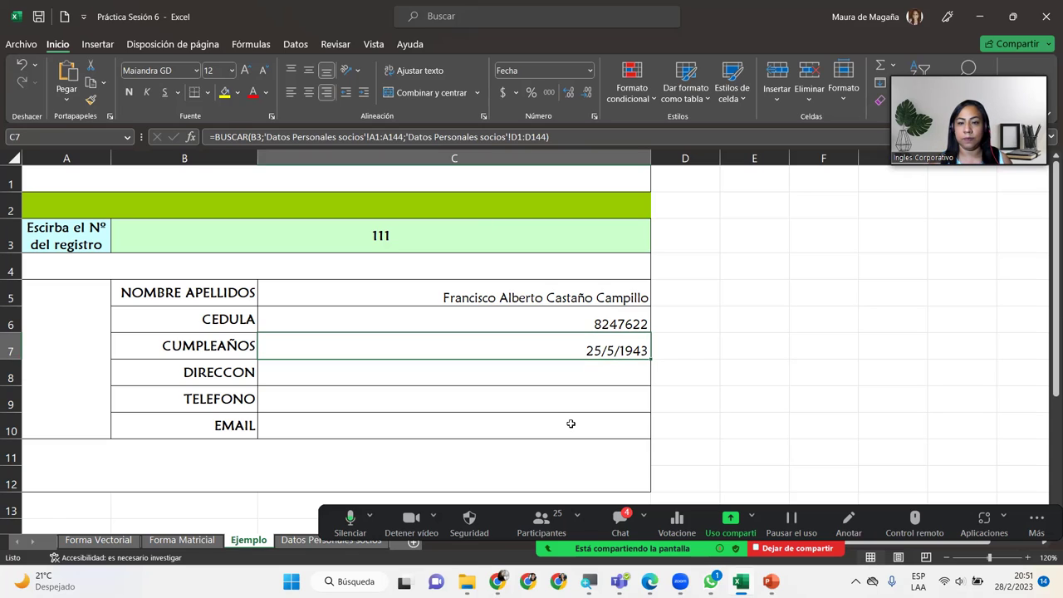
left_click(590, 381)
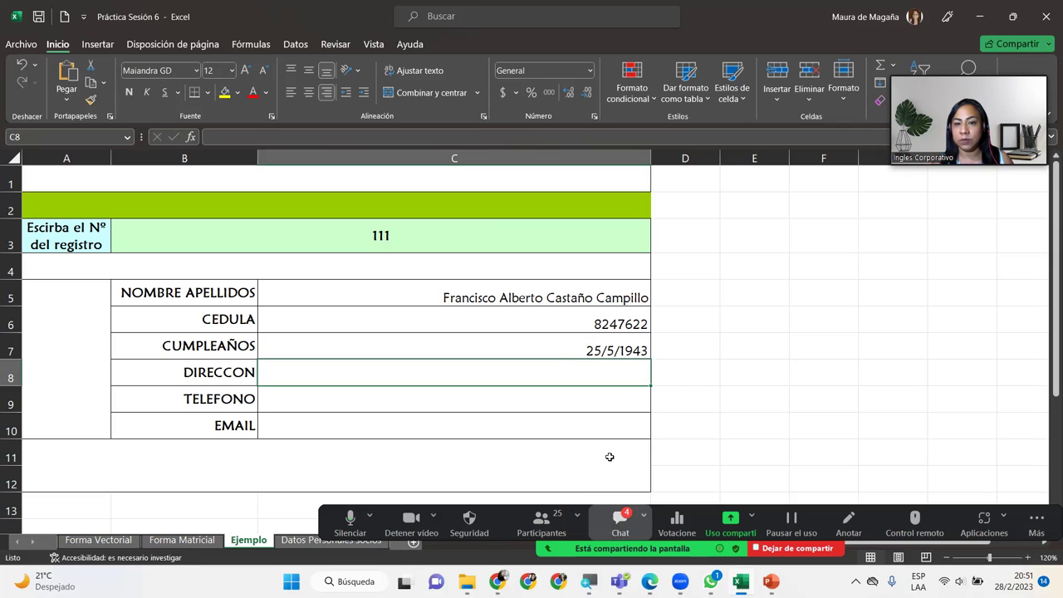
left_click(620, 523)
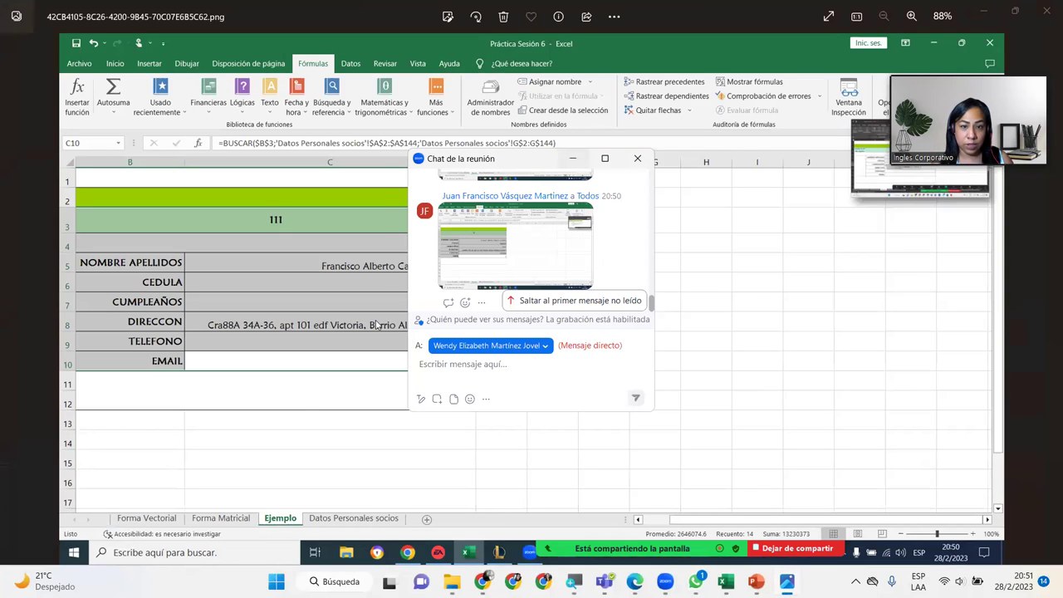
Close the chat, view the shared screenshot of the form, and return to Excel.
left_click(389, 356)
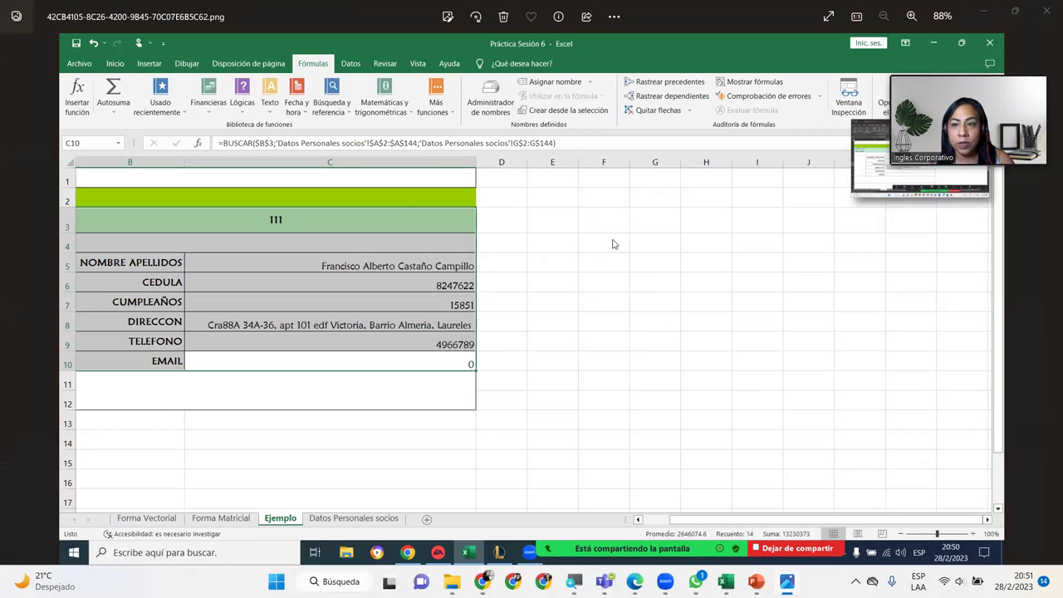
key("alt+Tab")
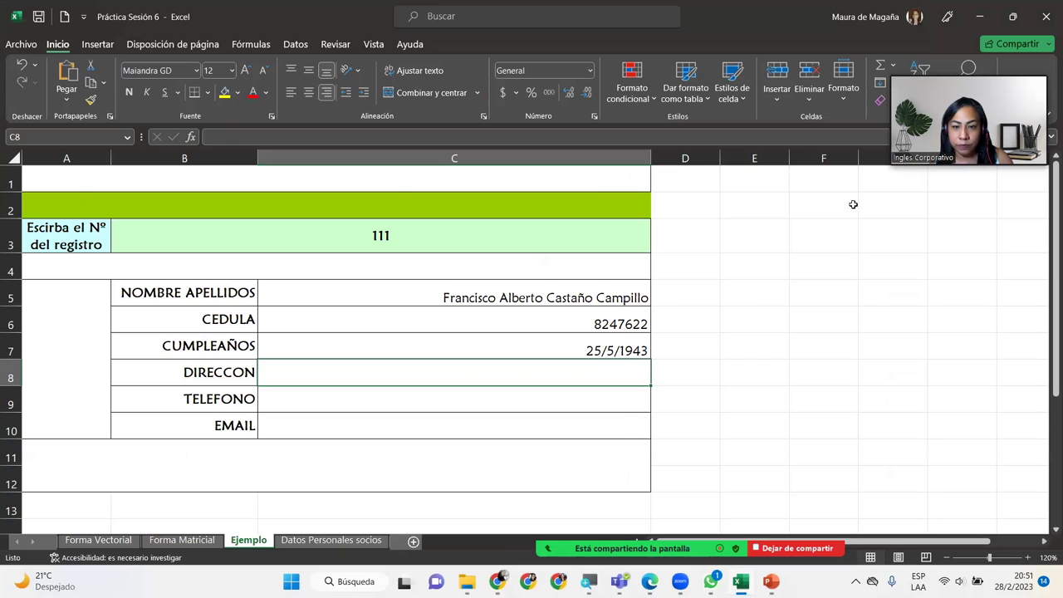
Change the B8 label to DIRECCIÓN and select the address result cell C8.
key("alt+h")
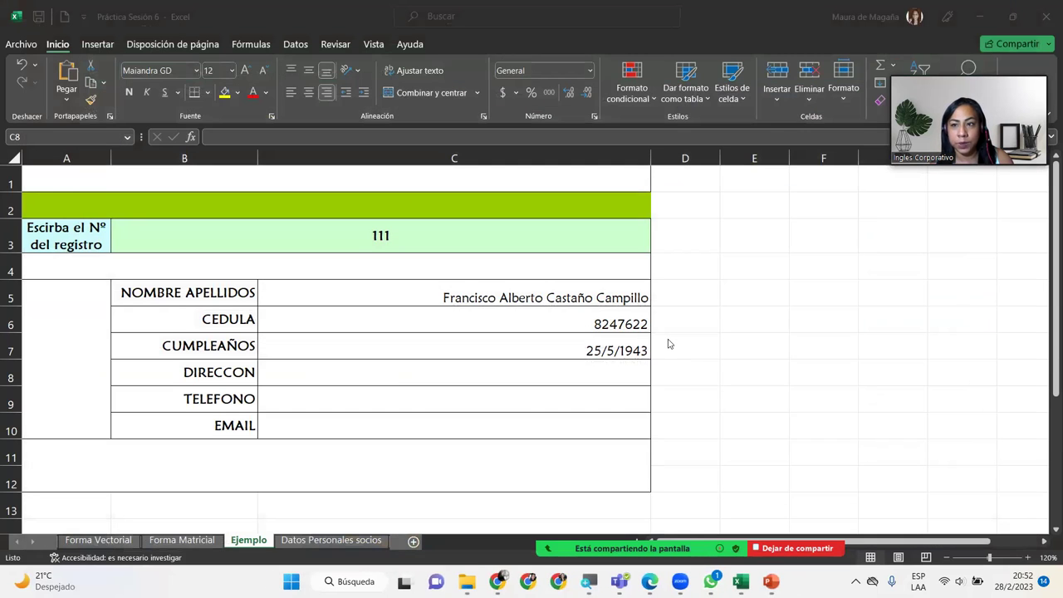
left_click(618, 366)
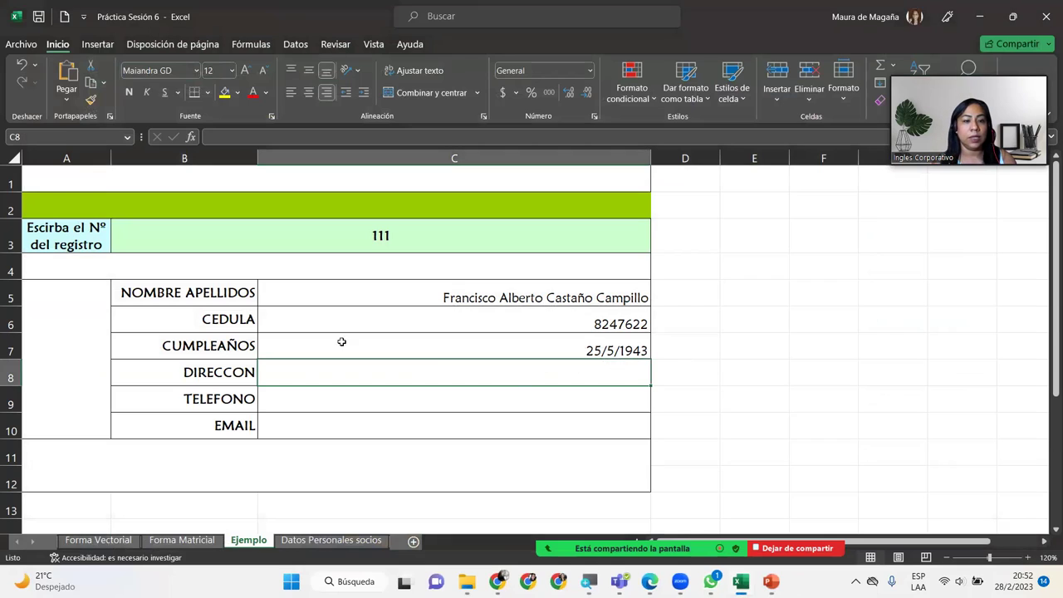
double_click(237, 371)
type("I")
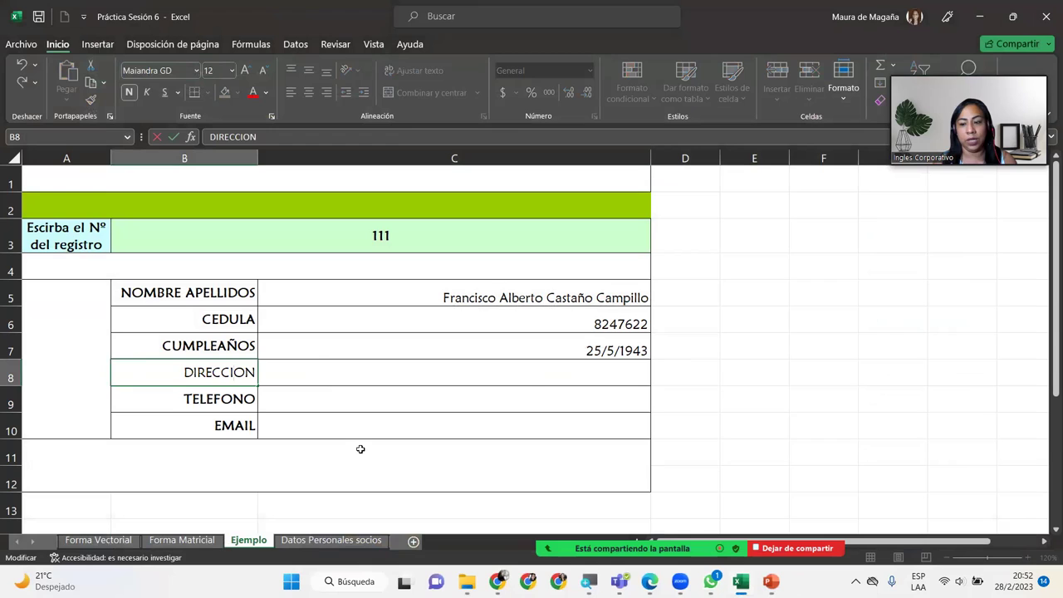
key("Delete")
type("Ó")
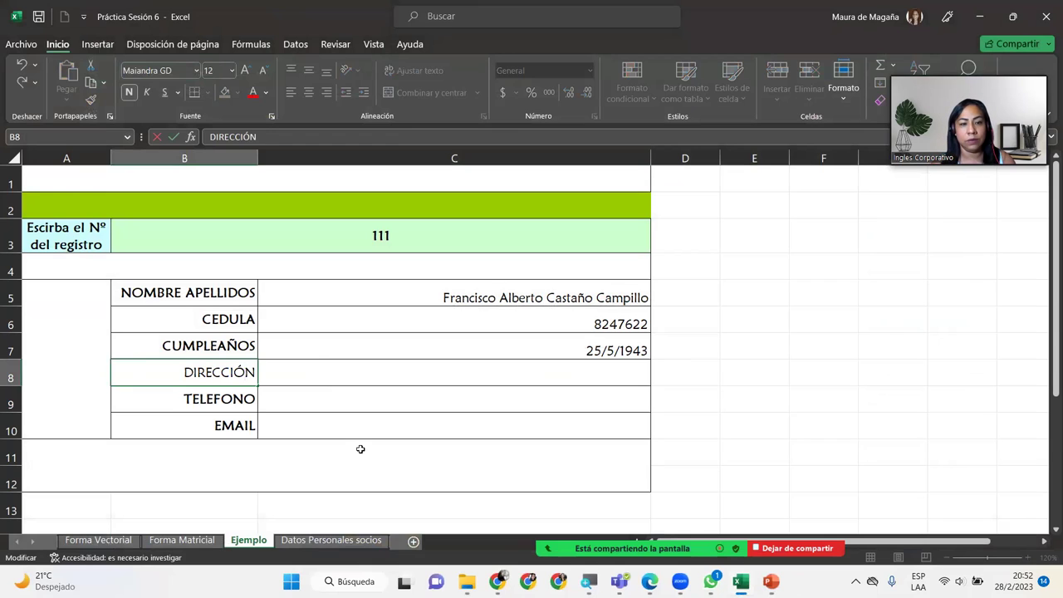
key("Return")
left_click(570, 366)
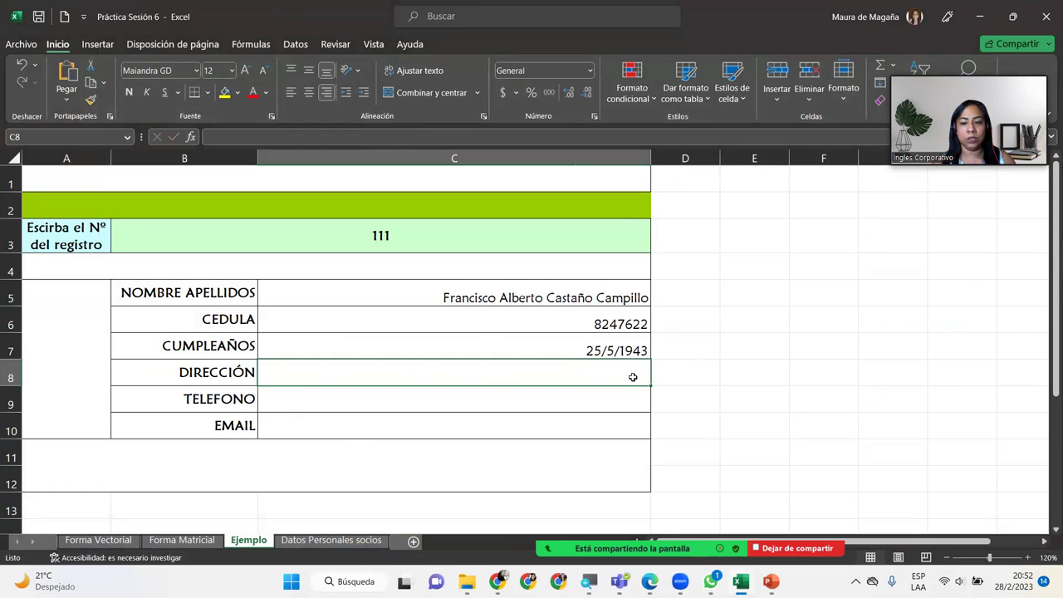
In C8, enter =BUSCAR(B3;'Datos Personales socios'!A1:A144;'Datos Personales socios'!E1:E144).
type("=BUSCAR(")
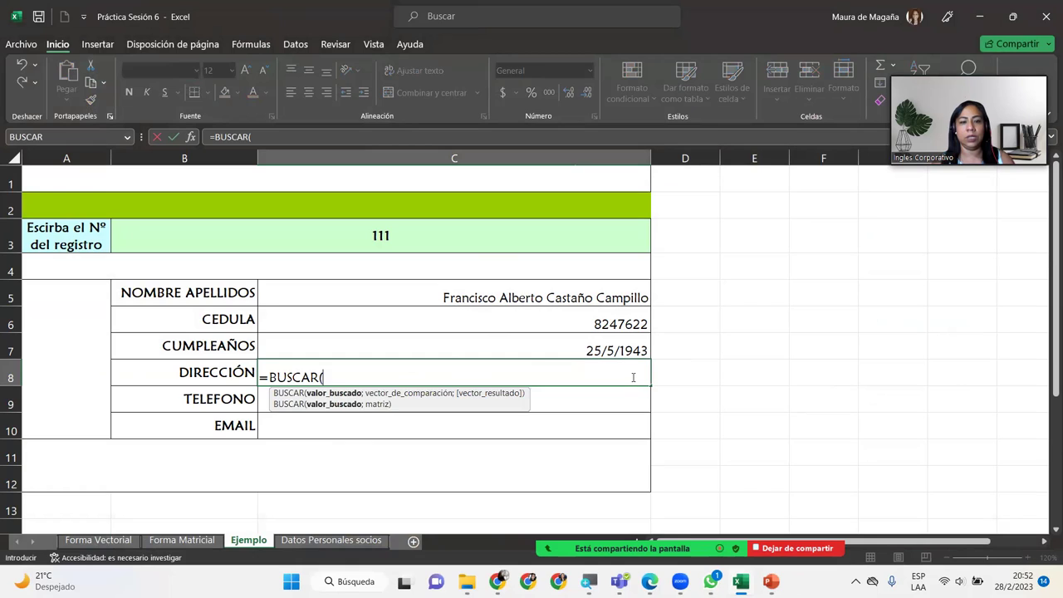
left_click(460, 245)
type(";")
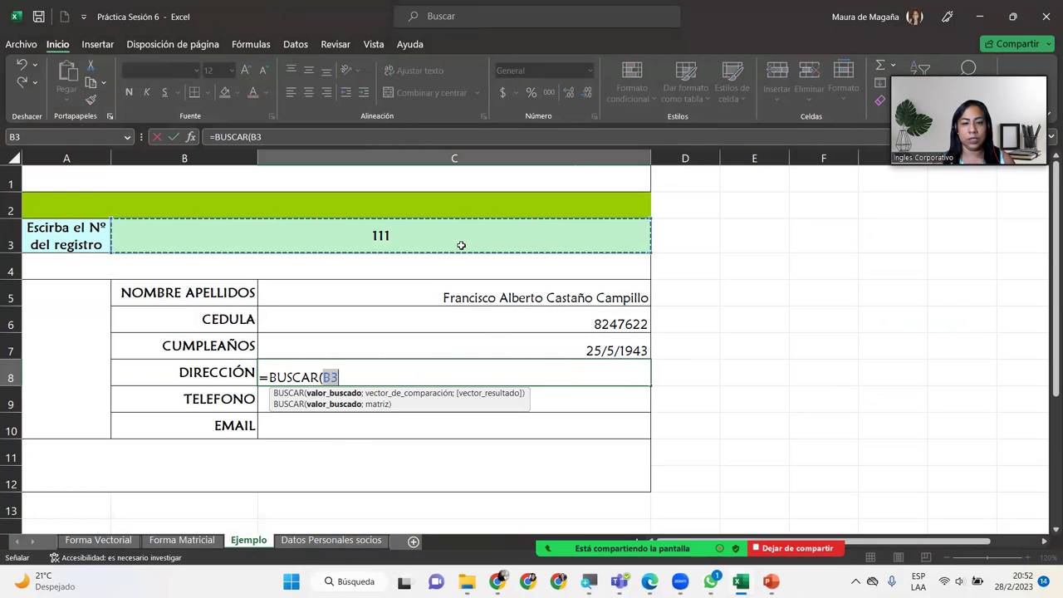
left_click(341, 540)
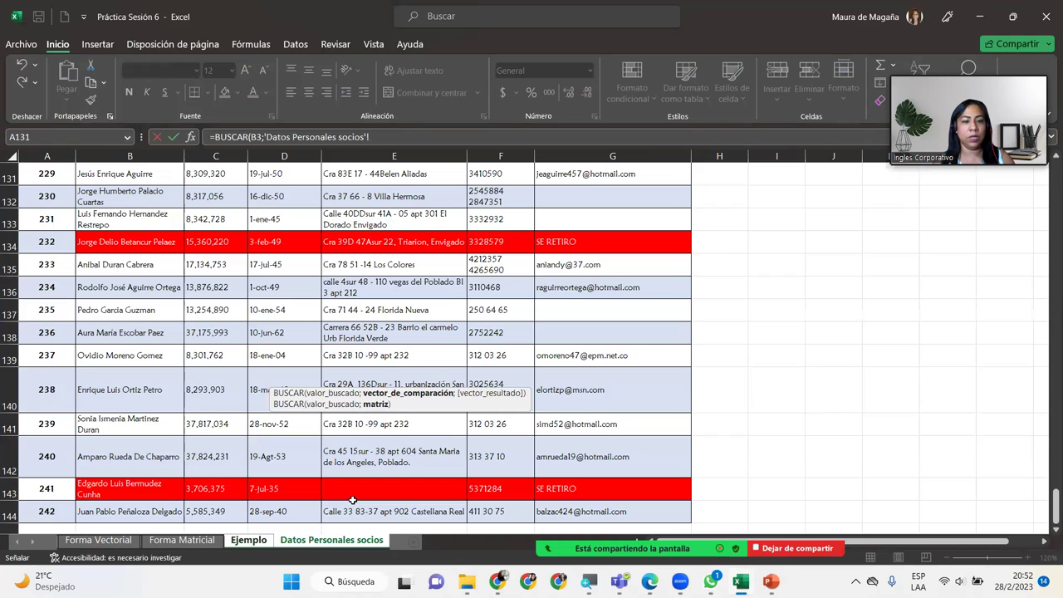
left_click(57, 516)
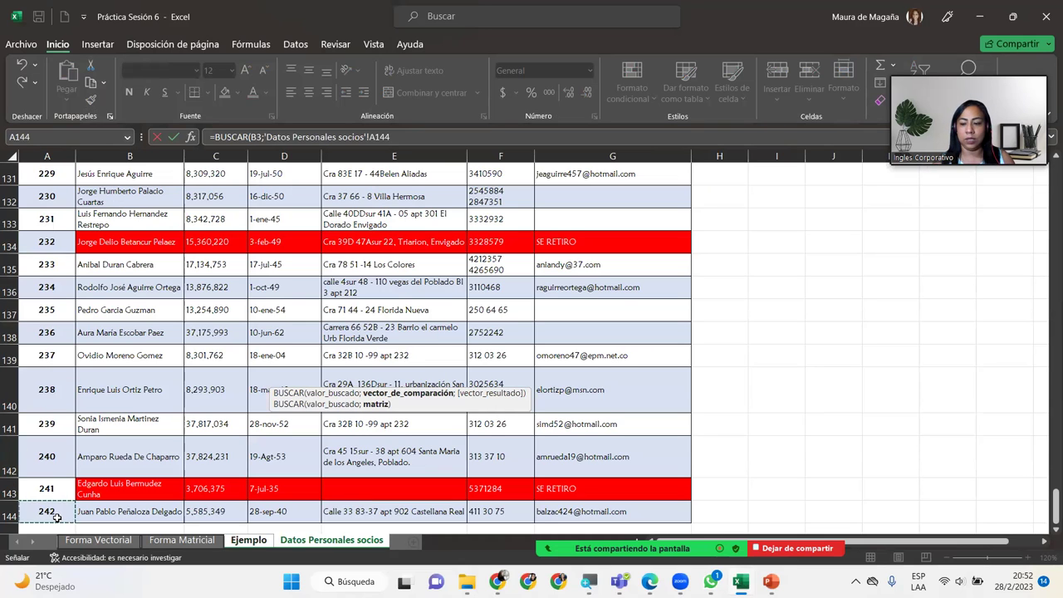
key("ctrl+shift+Up")
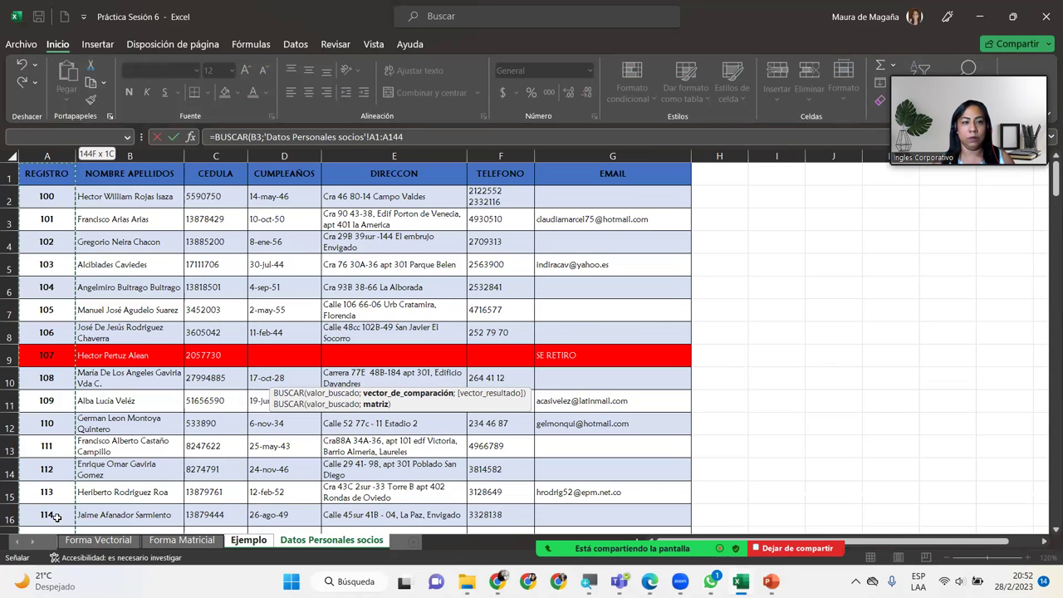
type(";")
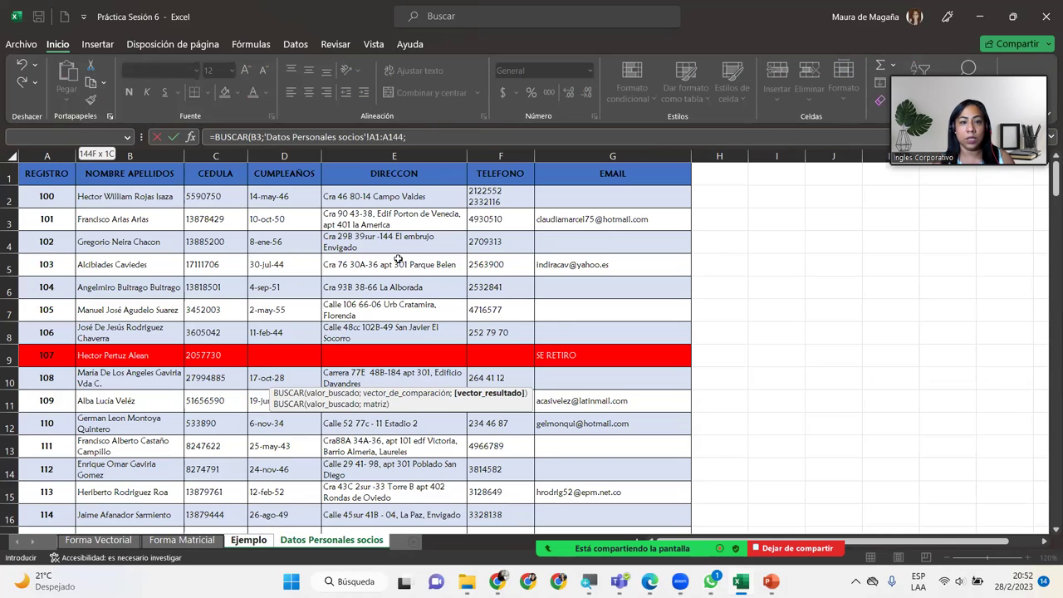
left_click_drag(431, 173, 431, 523)
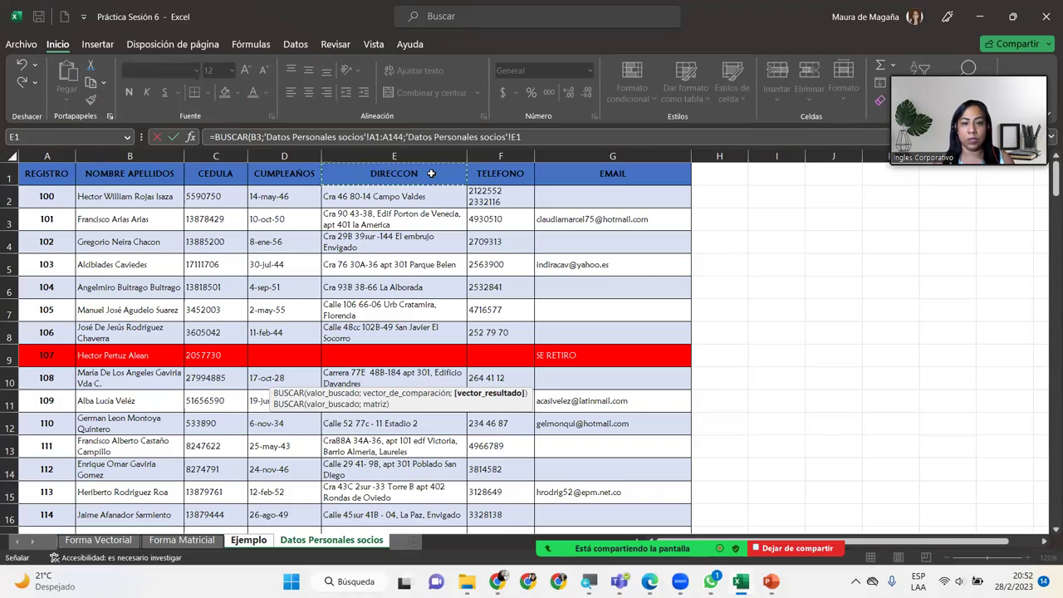
key("shift+Down")
key("shift+Down")
key("shift+Down")
key("shift+Down")
key("shift+Down")
key("shift+Down")
key("shift+Down")
key("shift+Down")
key("shift+Down")
key("shift+Down")
key("shift+Down")
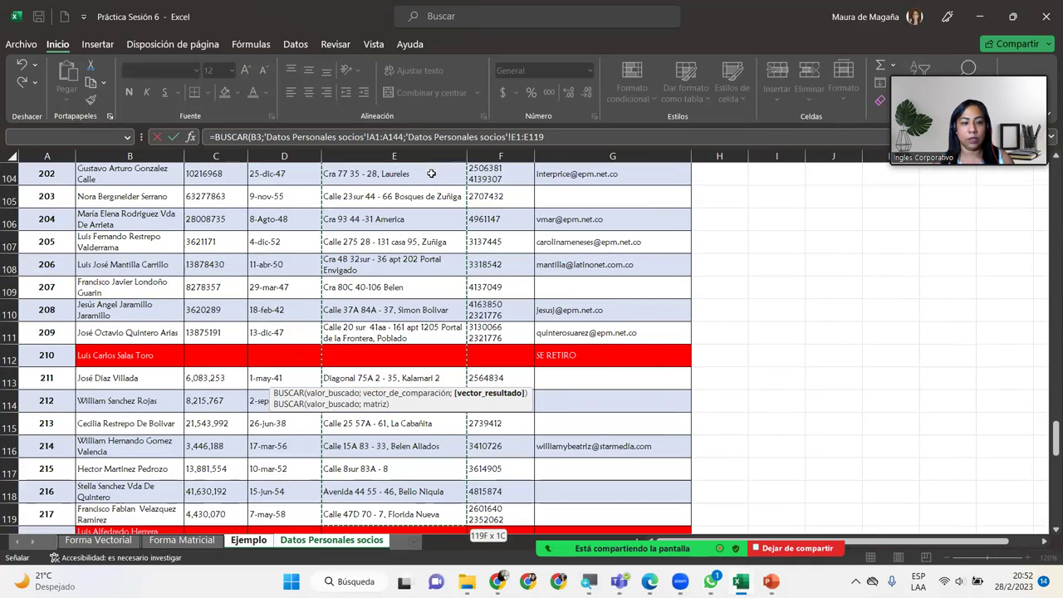
key("shift+Down")
key("shift+Down")
key("shift+Down")
key("shift+Down")
key("shift+Down")
key("shift+Down")
key("shift+Down")
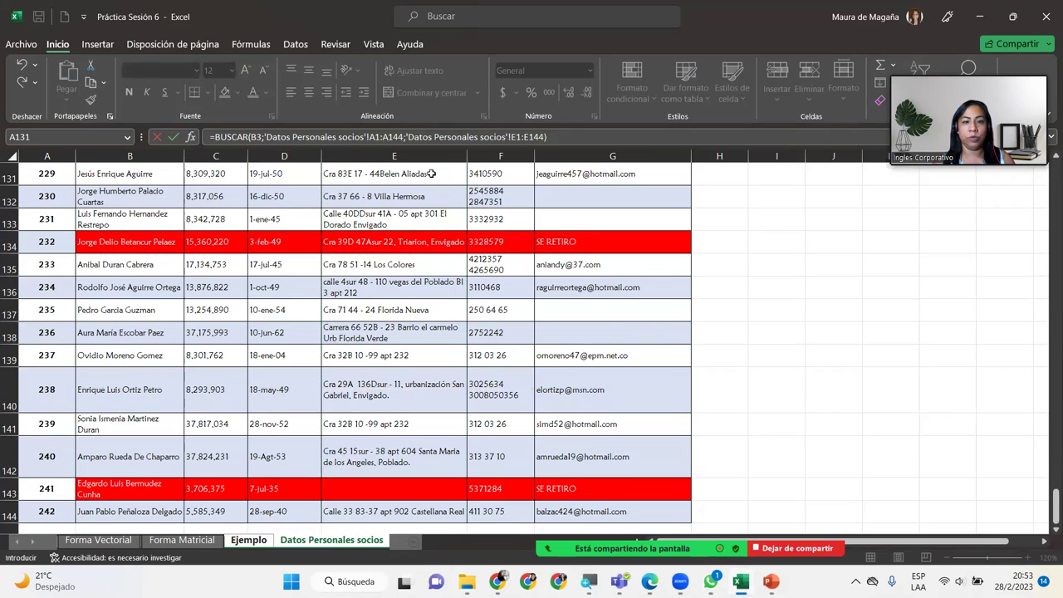
key("Return")
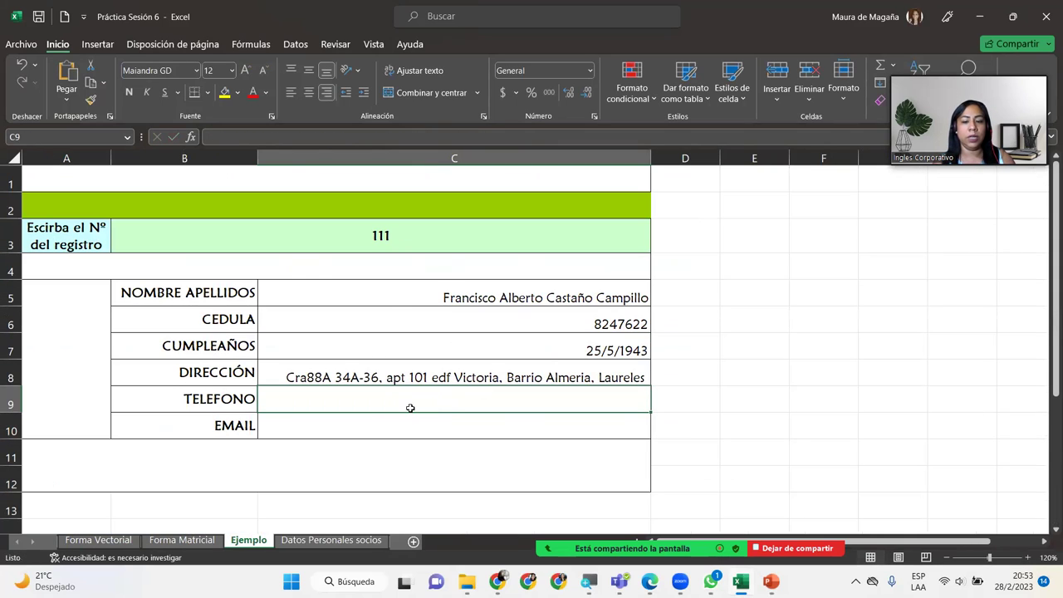
In C9, begin =BUSCAR(B3; after discarding a false start.
type("=")
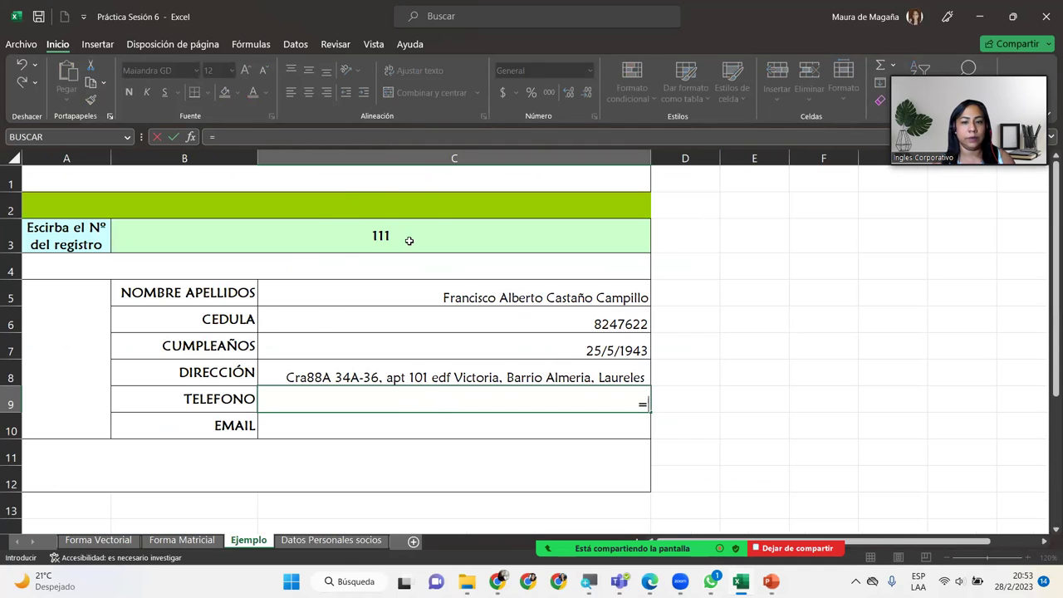
left_click(331, 235)
left_click(331, 235)
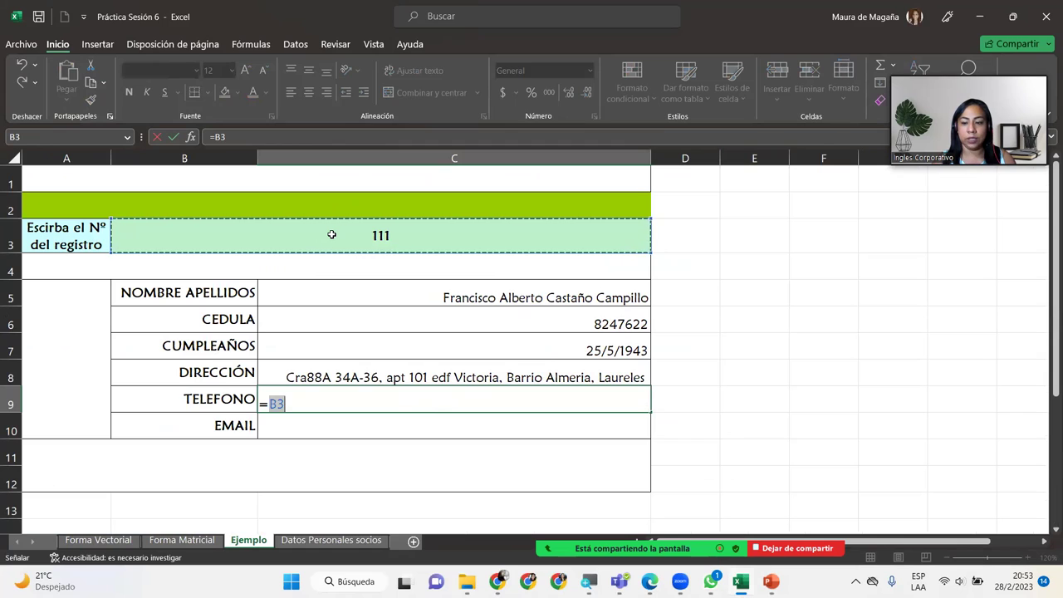
type(";")
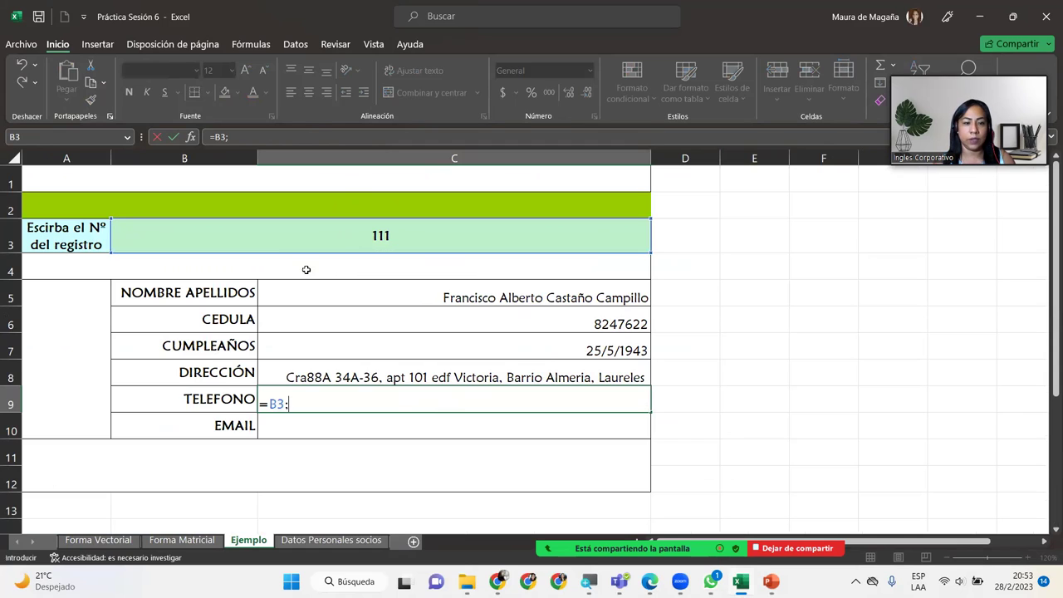
key("BackSpace")
key("BackSpace")
key("BackSpace")
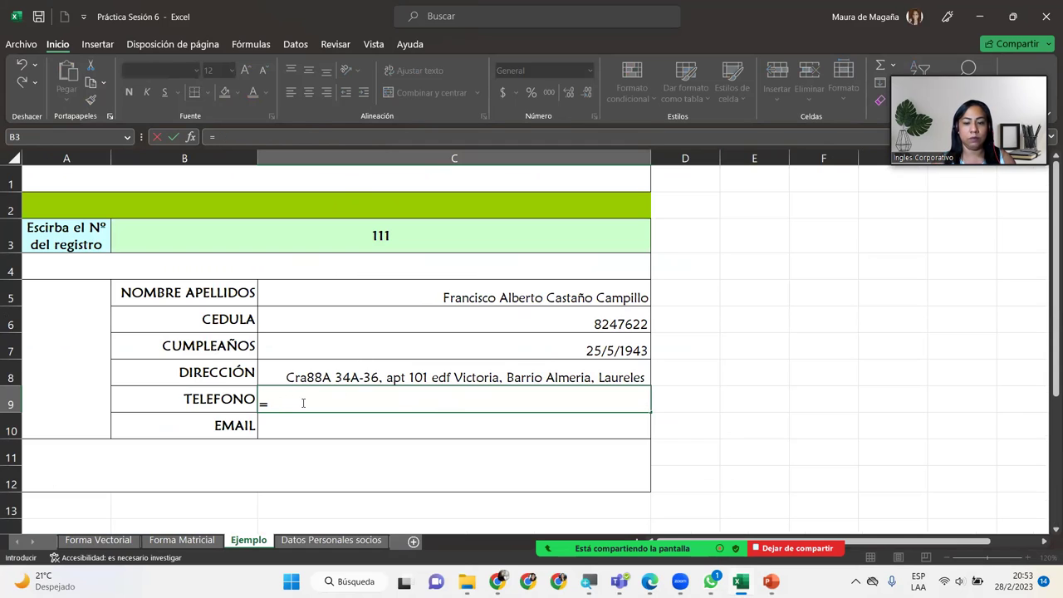
type("BUSCAR(")
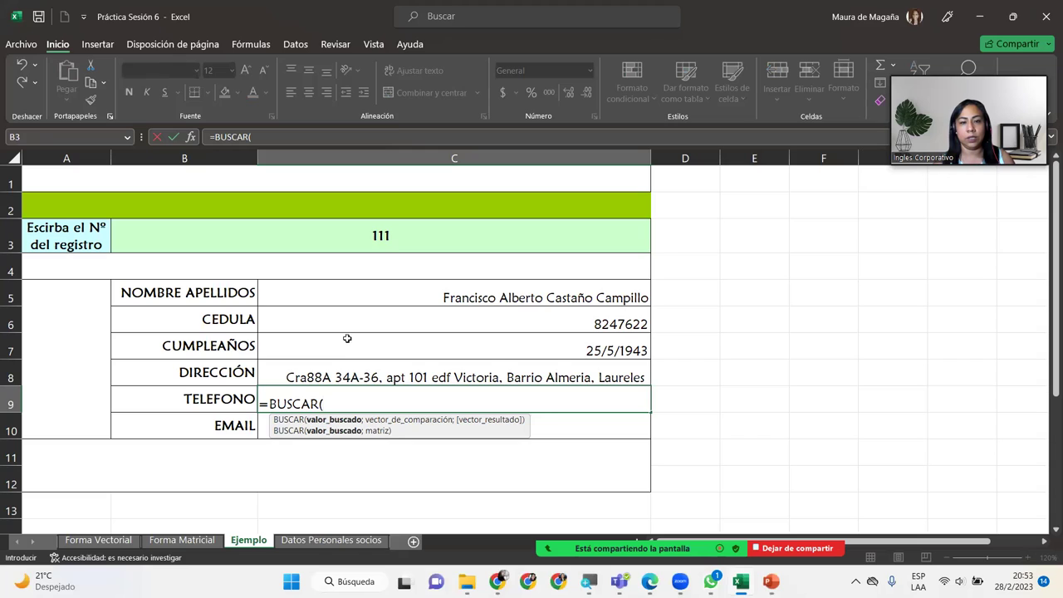
left_click(394, 246)
type(";")
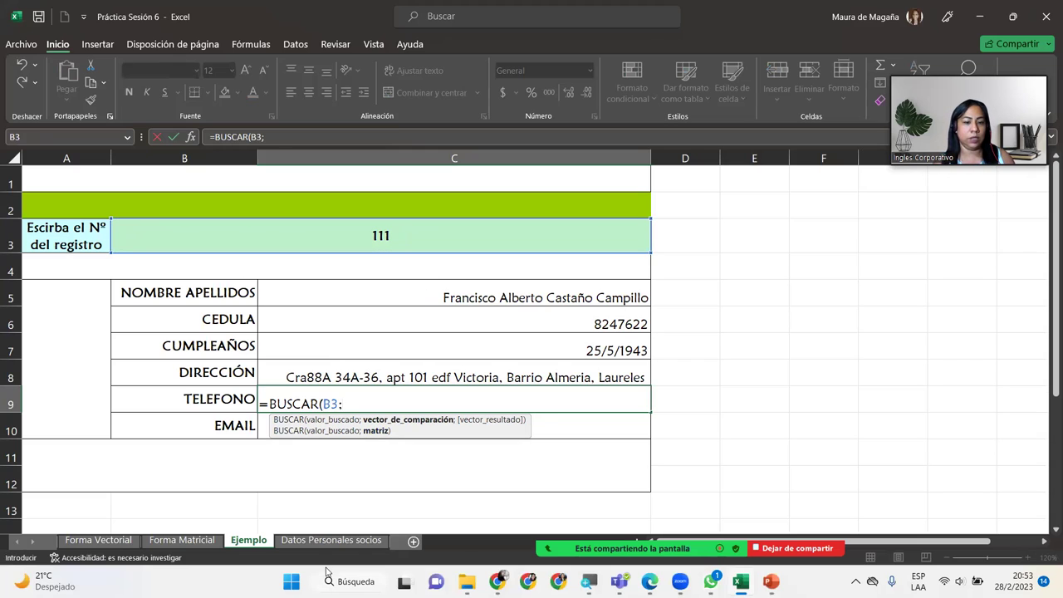
Set lookup range A1:A144 and phone column F1:F144, then confirm to show 4966789.
left_click(330, 539)
left_click(22, 515)
key("ctrl+shift+Up")
key("shift+Down")
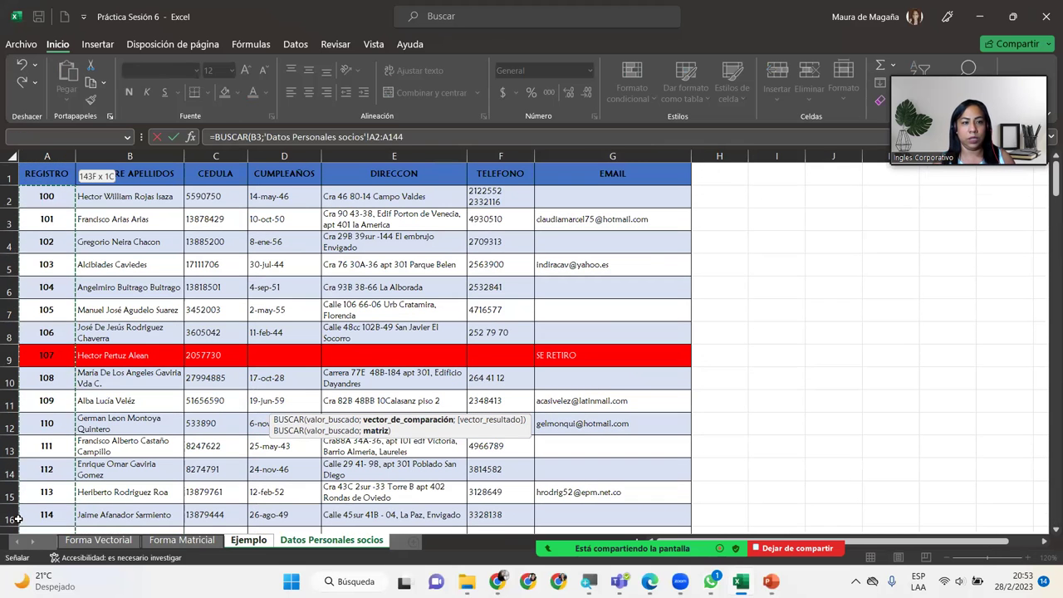
key("Up")
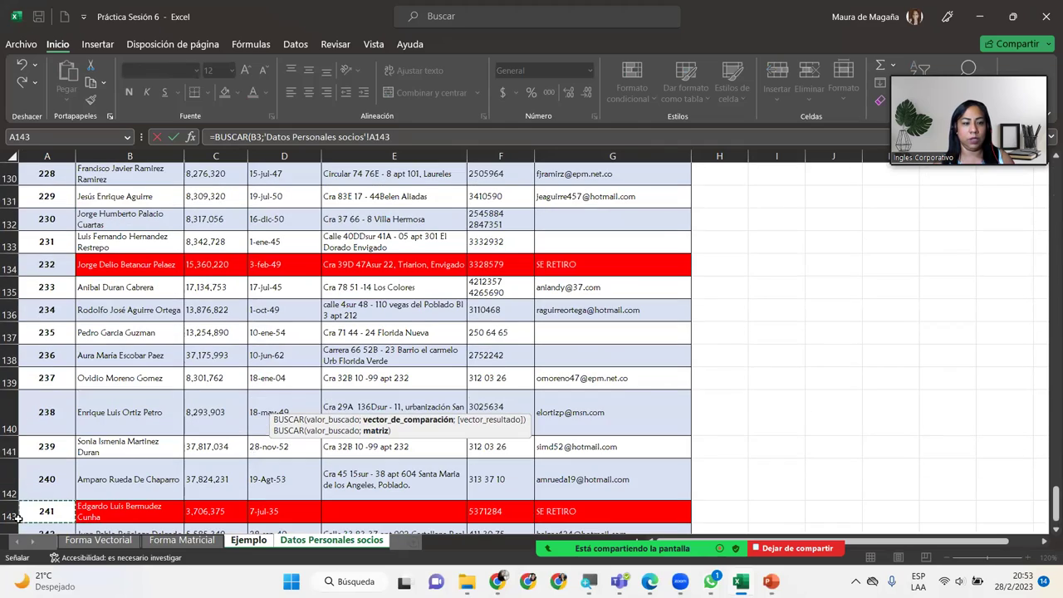
key("Down")
key("ctrl+shift+Up")
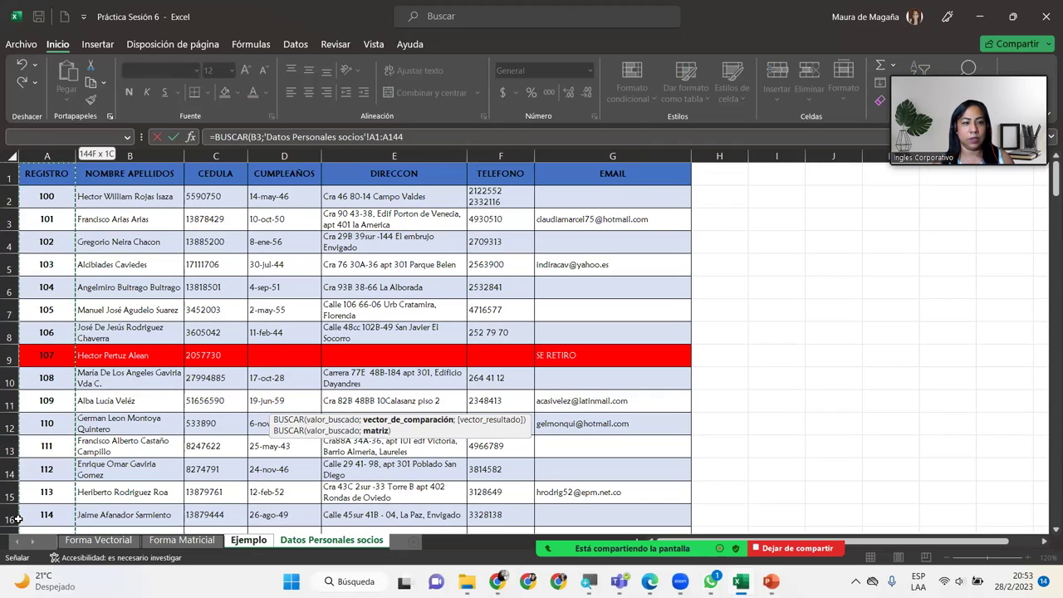
type(";")
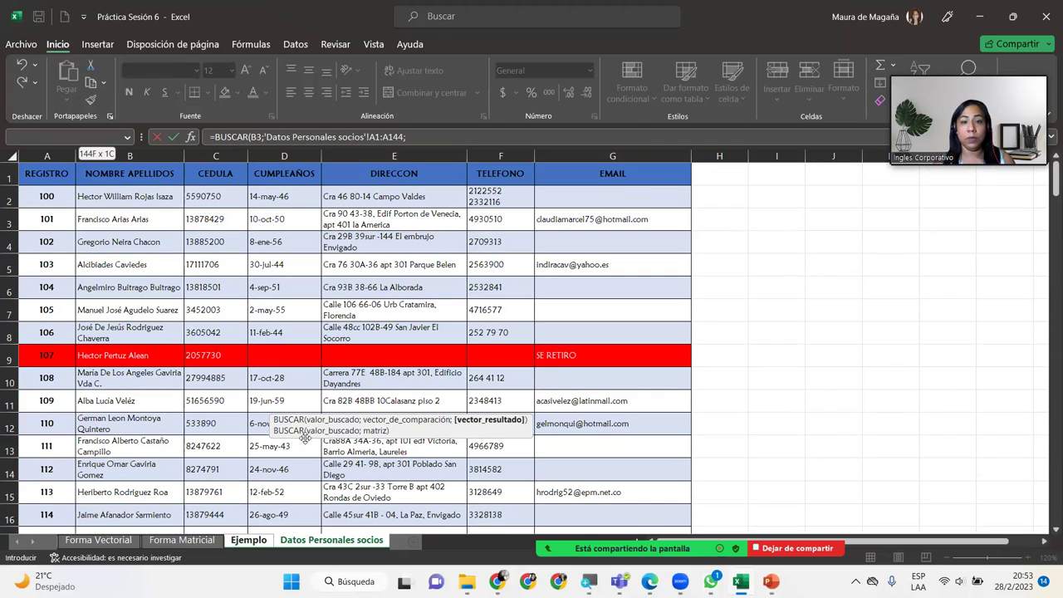
left_click_drag(507, 176, 508, 523)
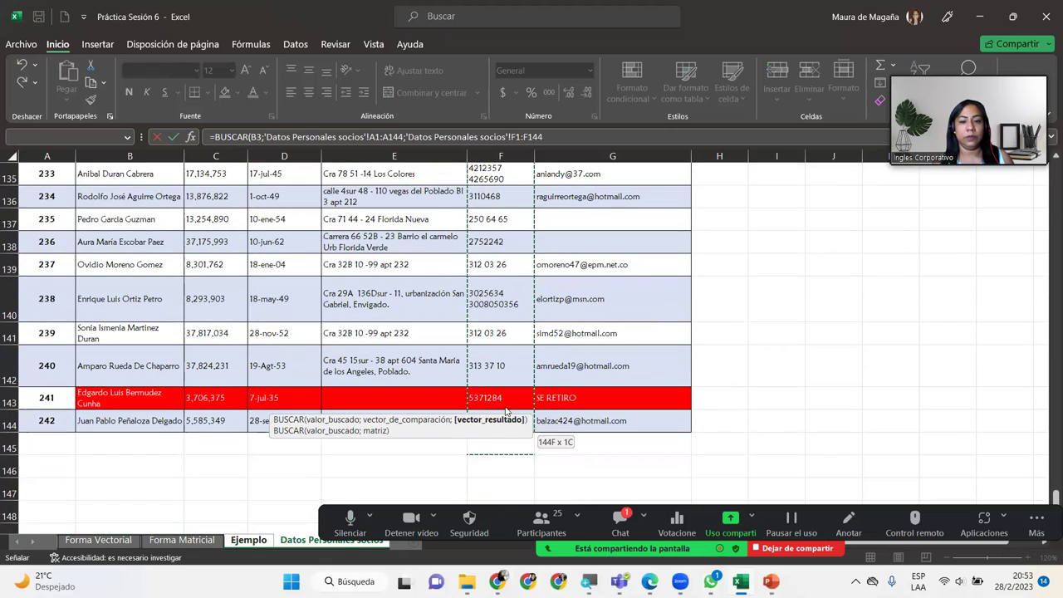
left_click_drag(509, 524, 509, 423)
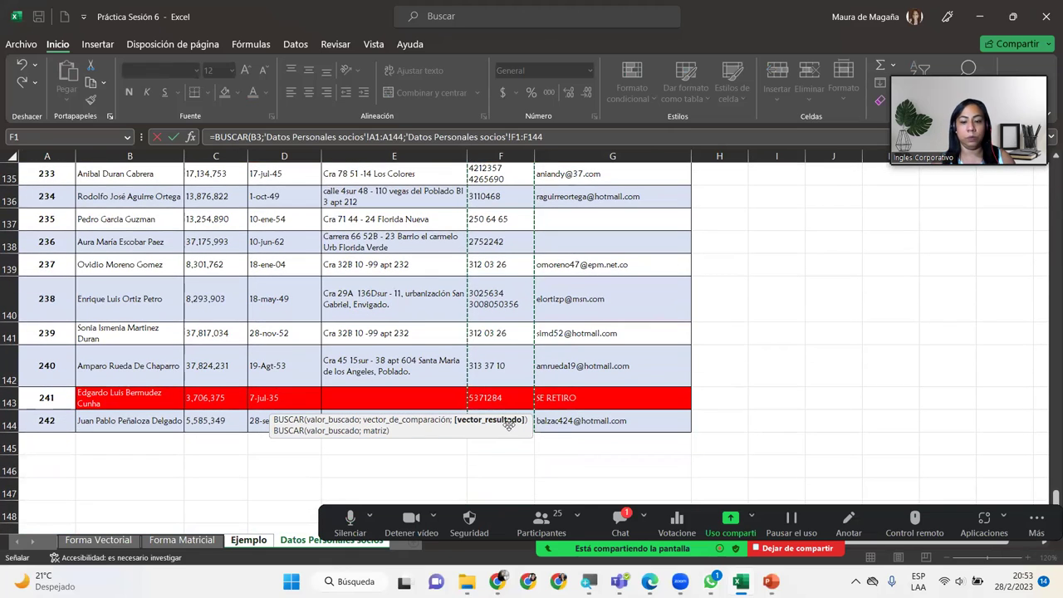
key("Return")
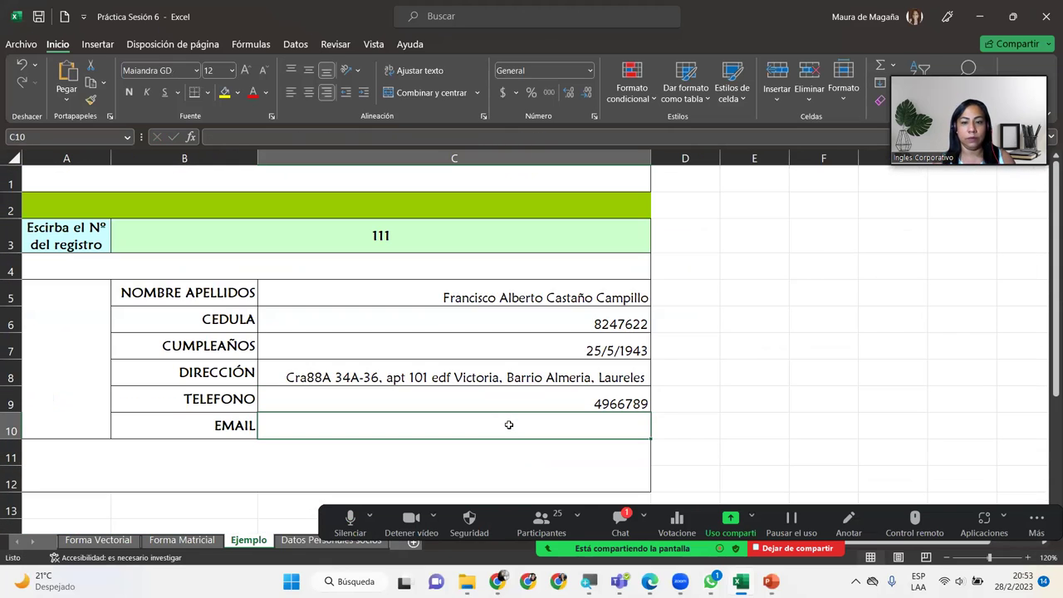
In C10, enter BUSCAR on B3 over A1:A144 returning column G1:G144, showing 0.
type("=")
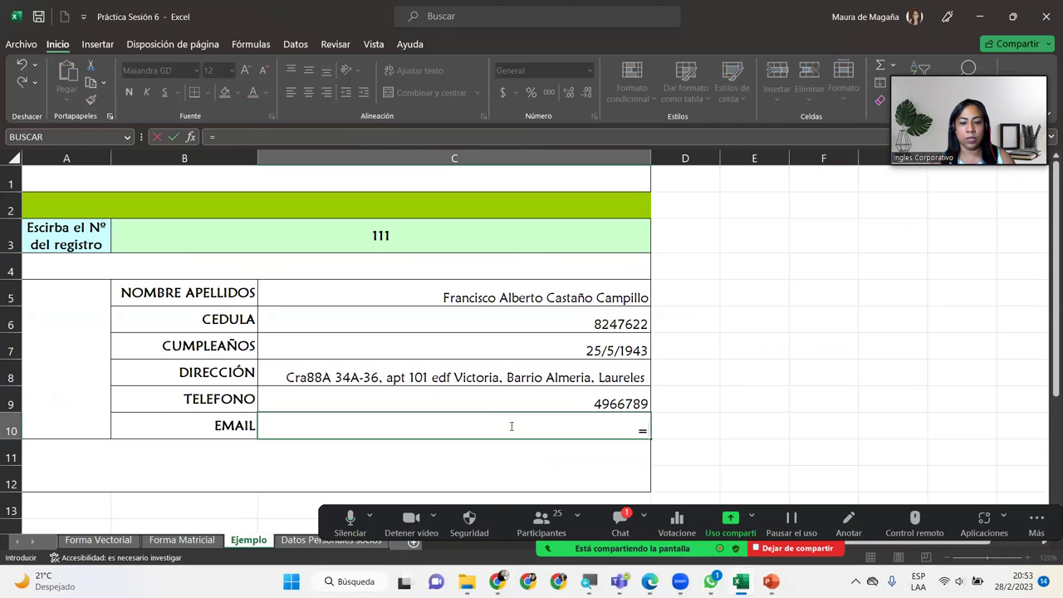
type("BUSCAR(")
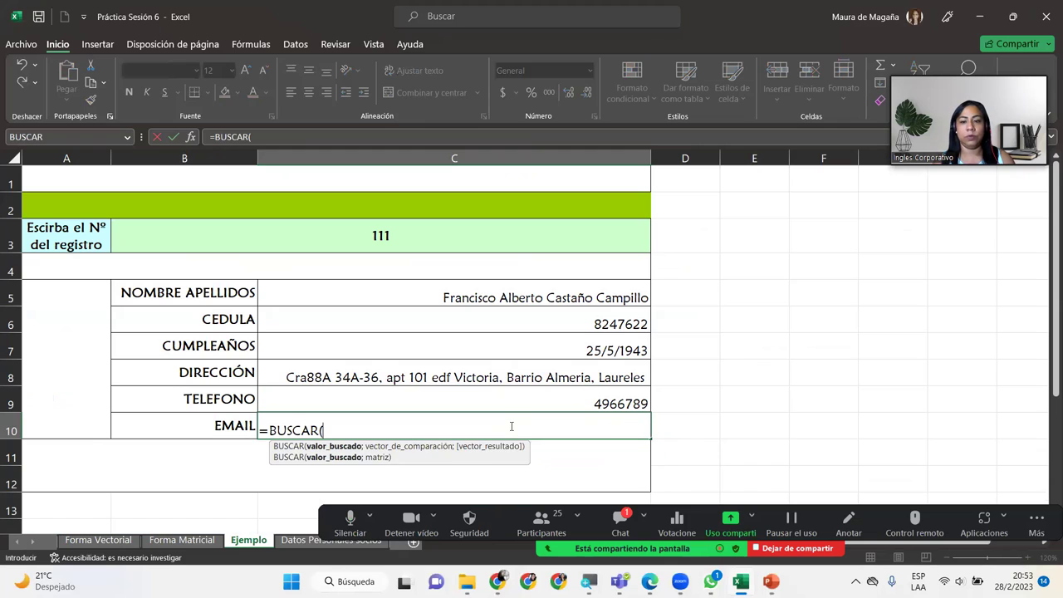
left_click(485, 225)
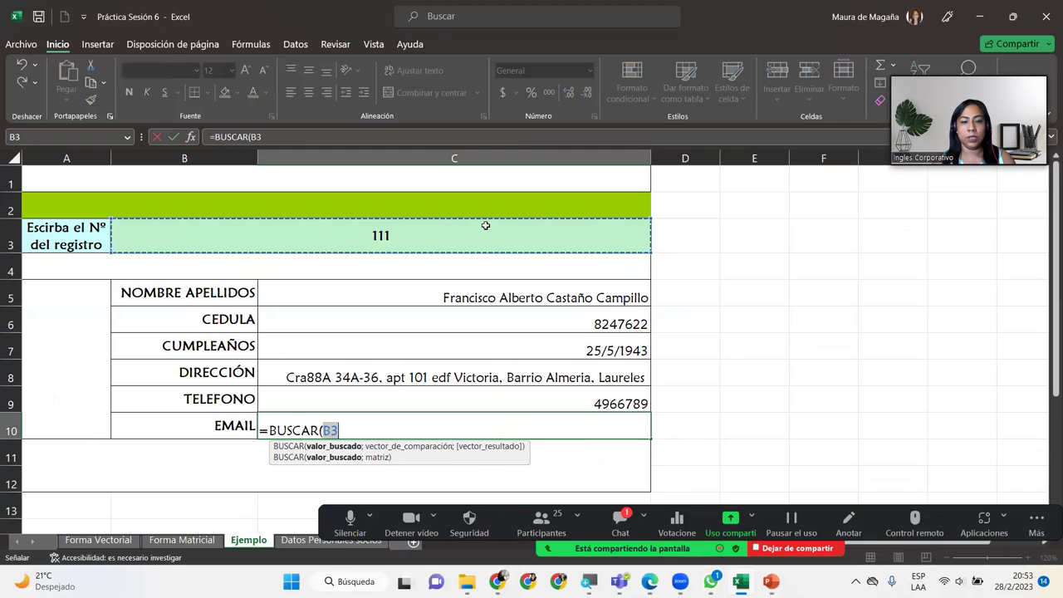
type(";")
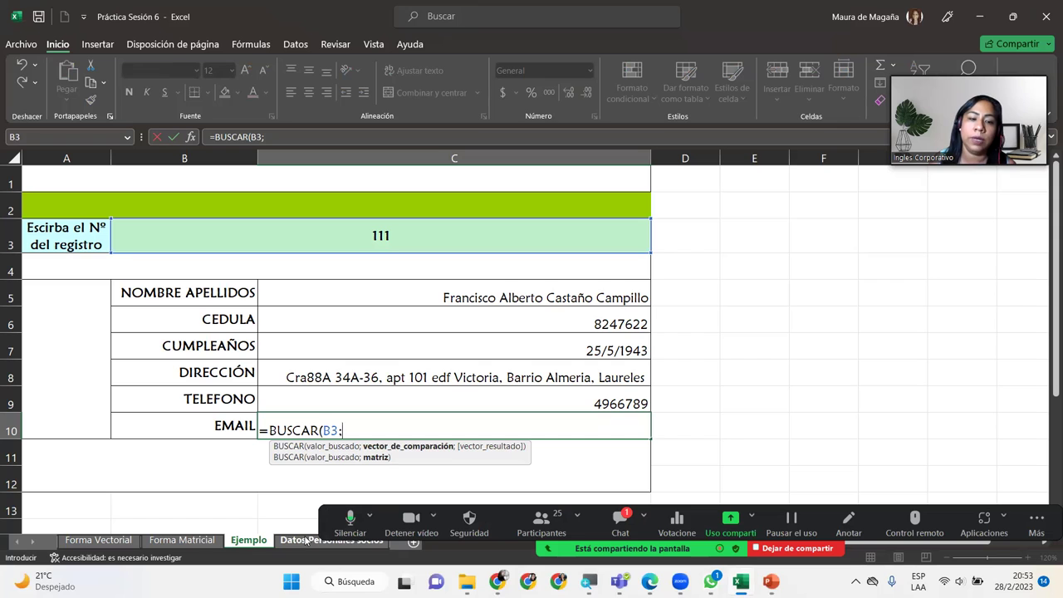
left_click(307, 540)
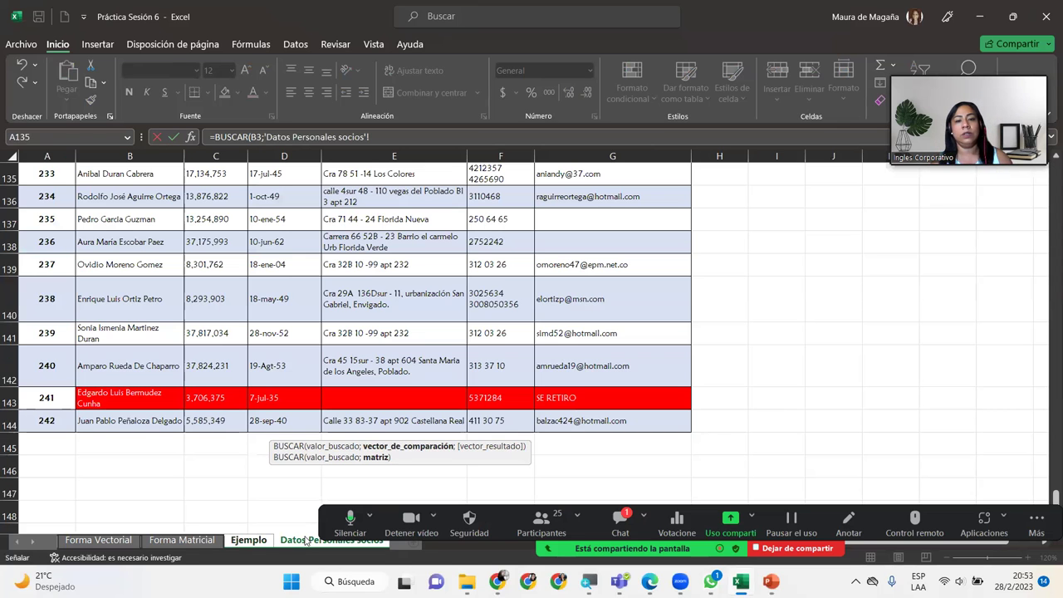
left_click(68, 424)
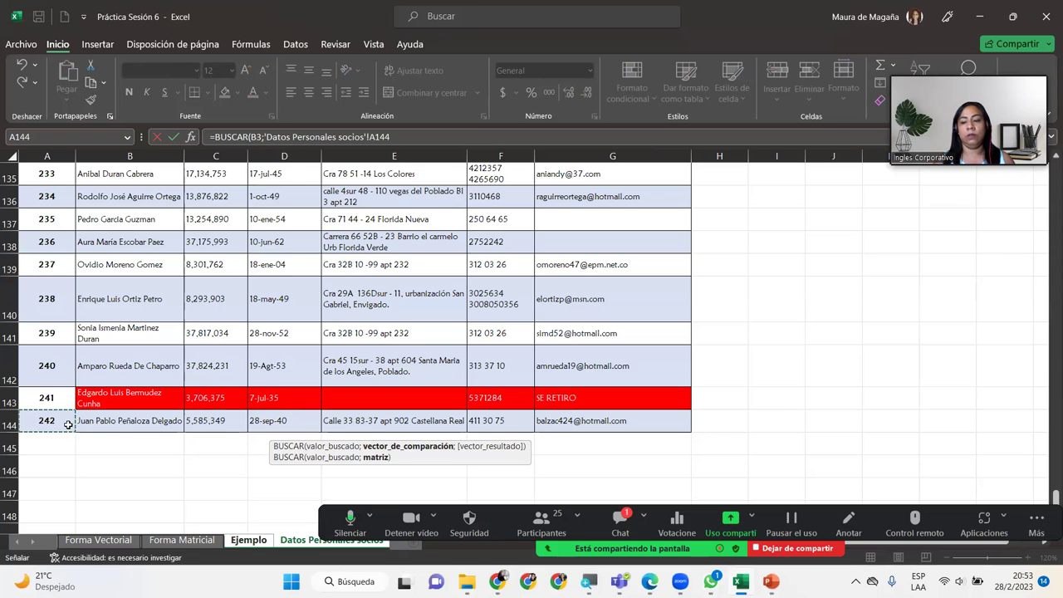
key("ctrl+shift+Up")
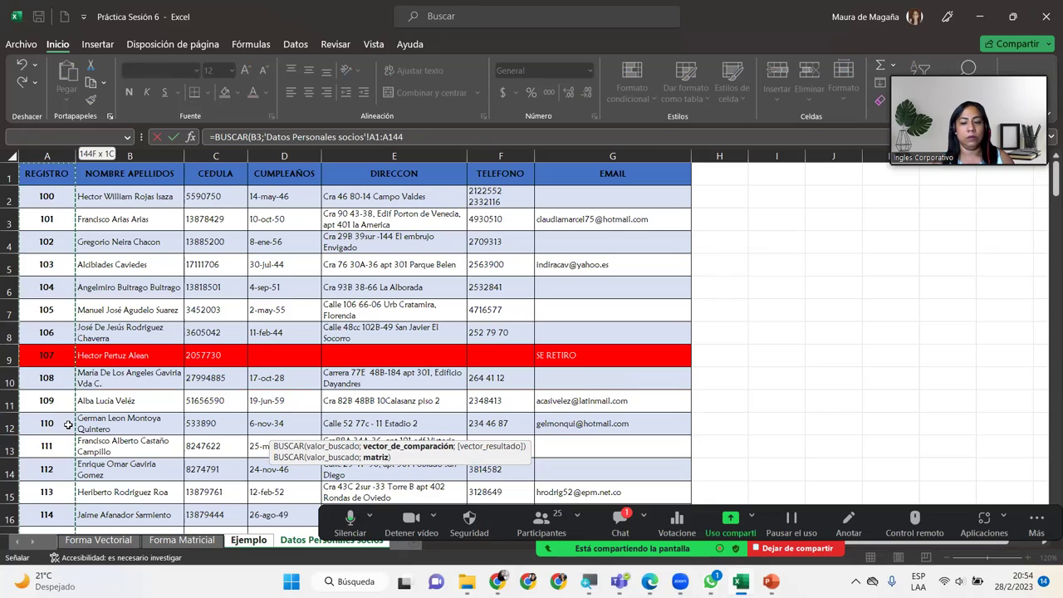
type(";")
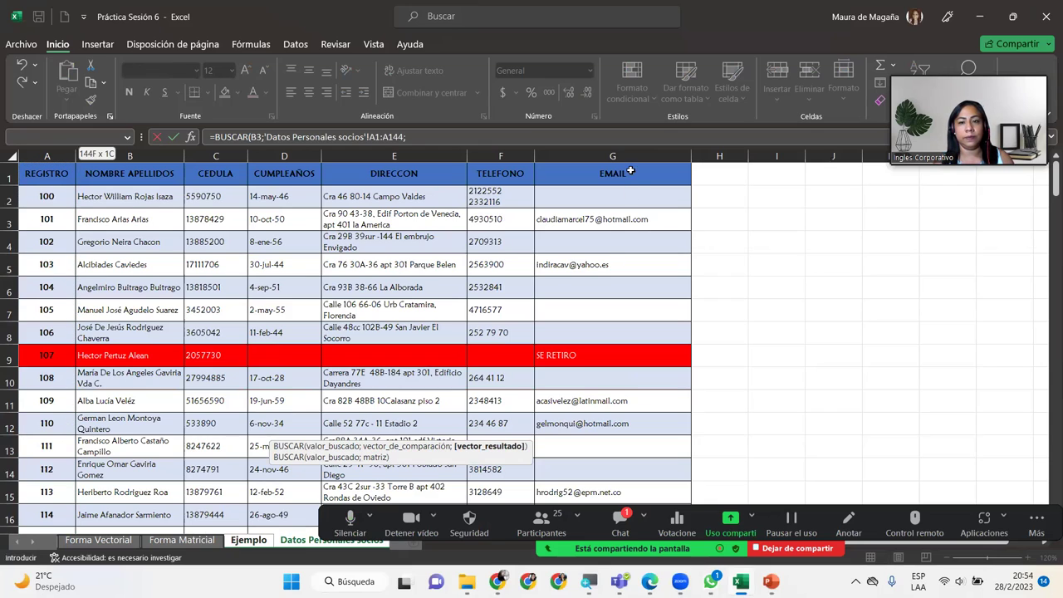
left_click_drag(630, 175, 612, 523)
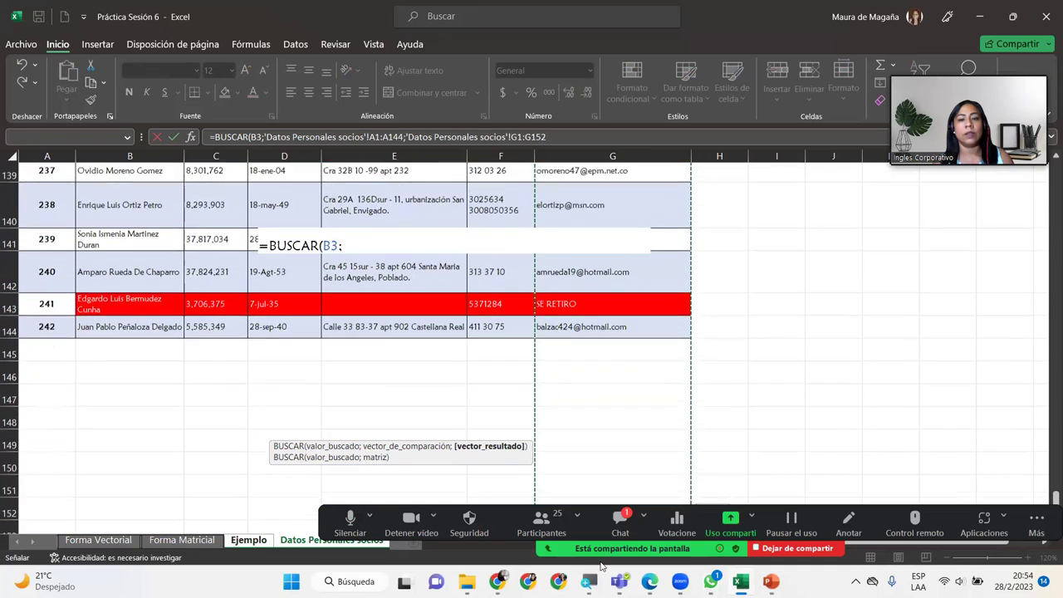
left_click_drag(612, 523, 631, 197)
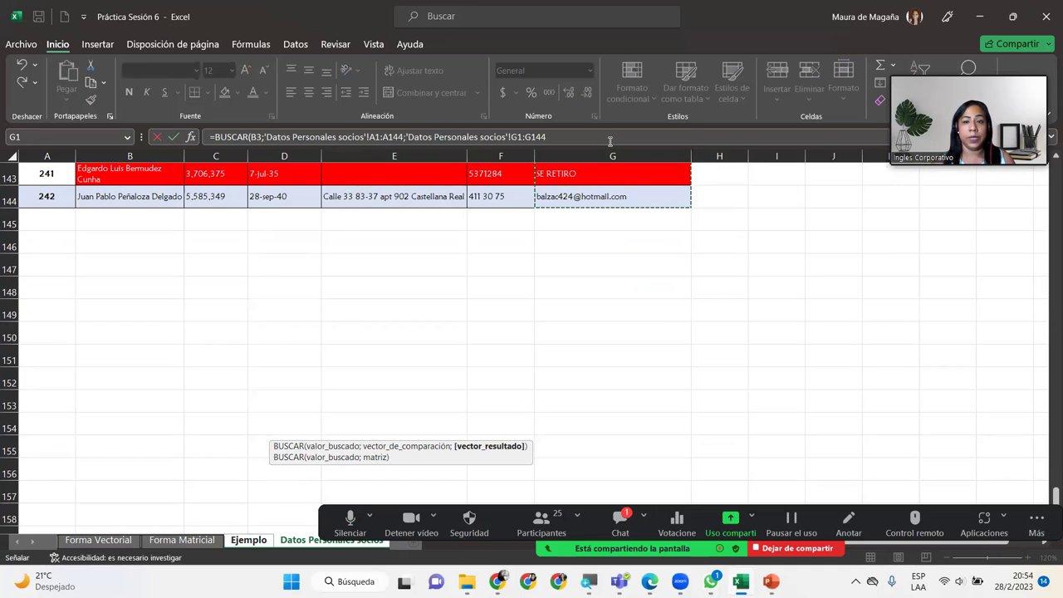
key("Return")
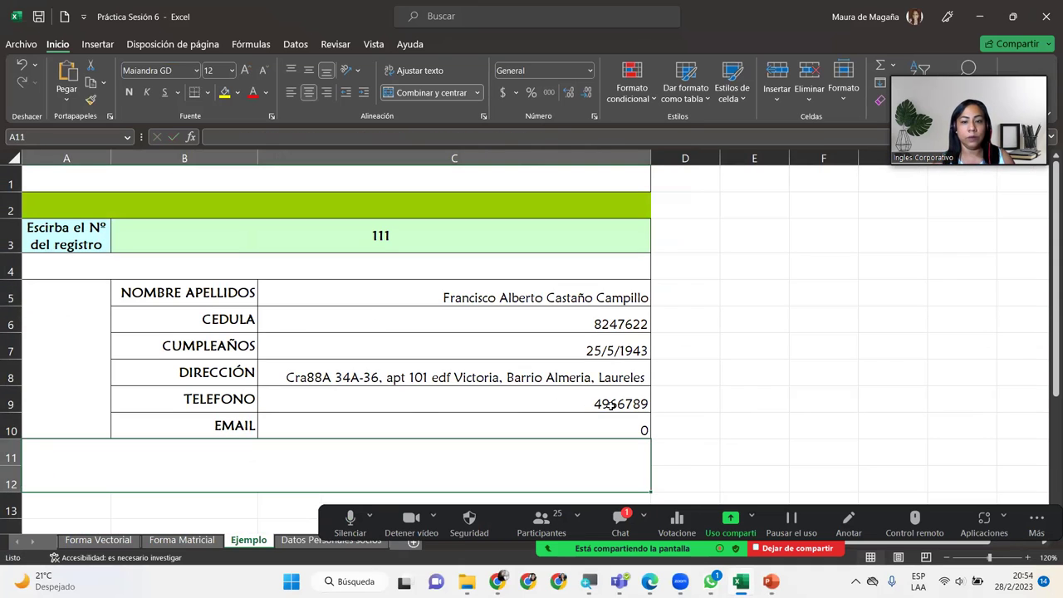
left_click(595, 425)
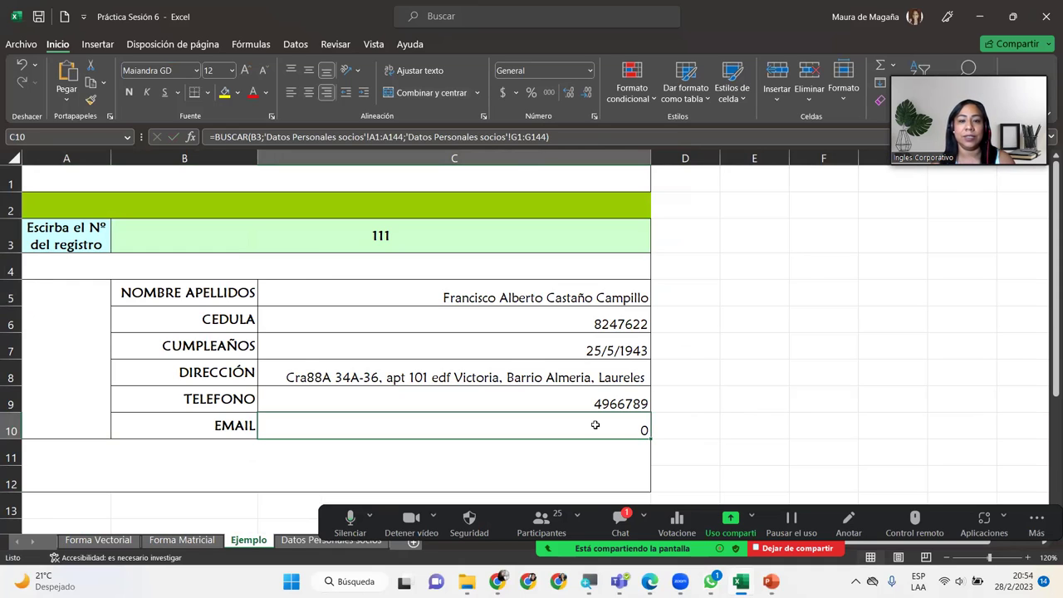
Replace the EMAIL cell's lookup with SI( and paste the BUSCAR lookup back inside it.
double_click(597, 426)
left_click_drag(602, 430, 122, 408)
key("ctrl+c")
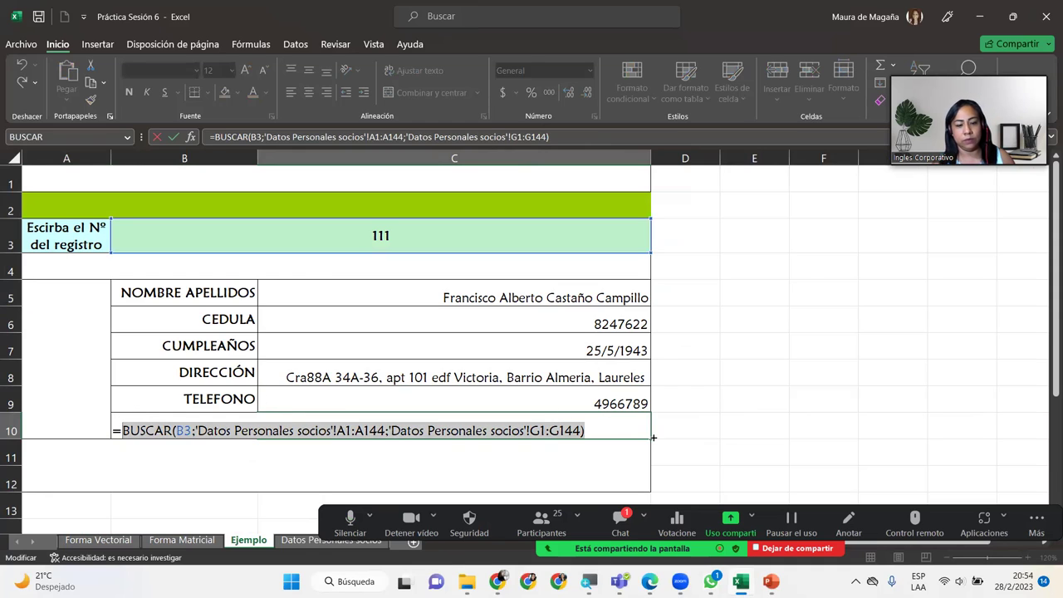
key("BackSpace")
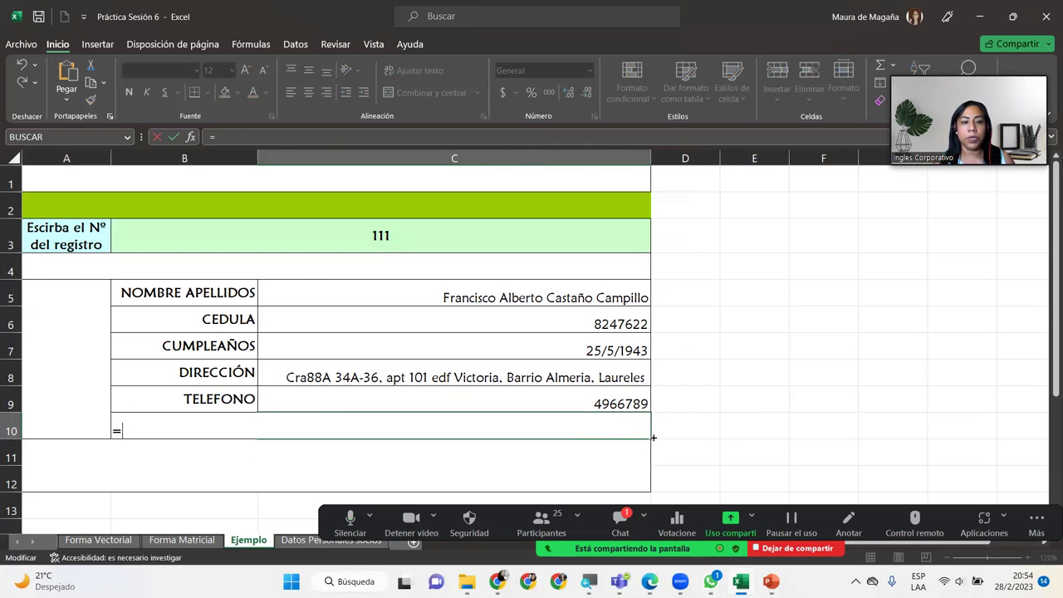
type("SI(")
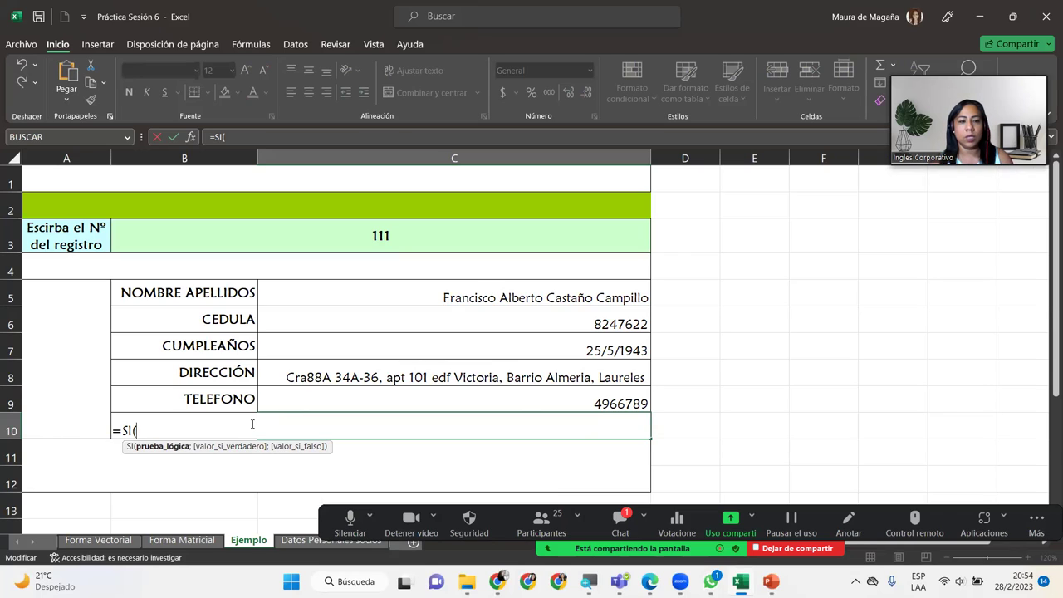
key("ctrl+v")
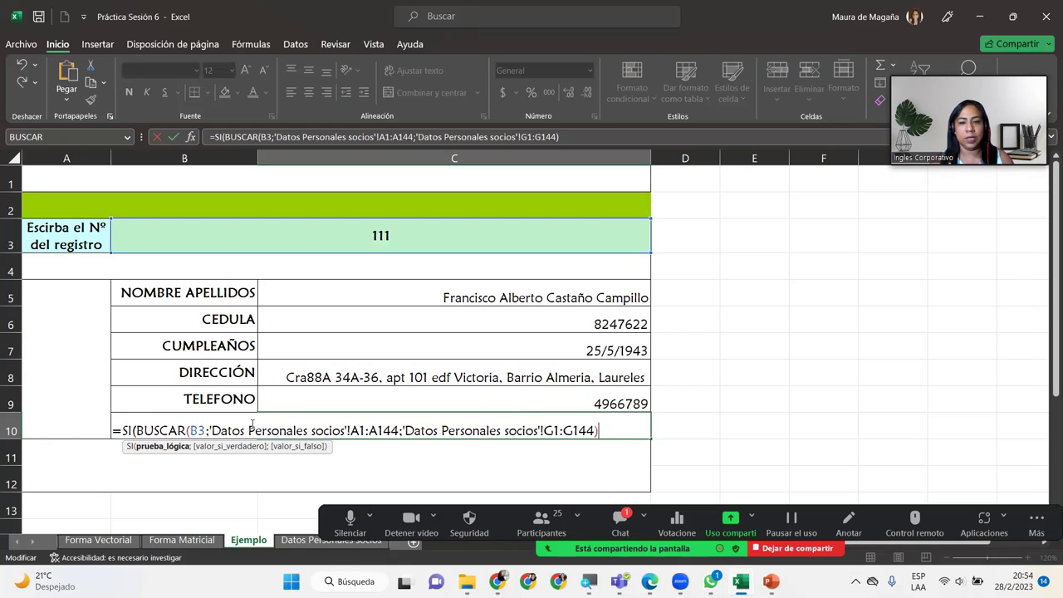
Complete the formula as =SI(BUSCAR(...)=0;"Pedir dato";BUSCAR(...)) and enter it.
type("=")
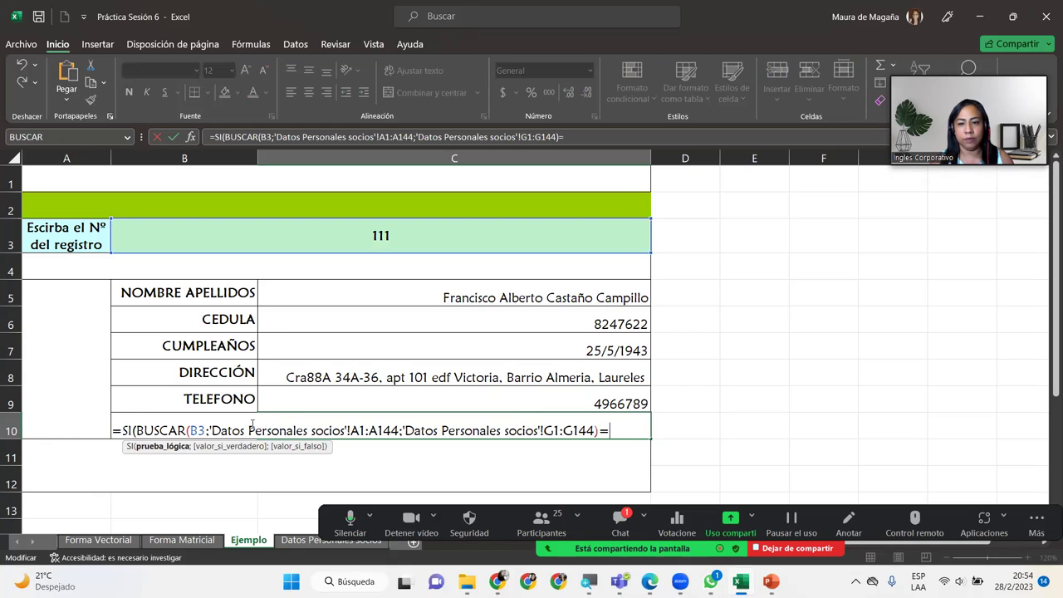
type("O")
key("BackSpace")
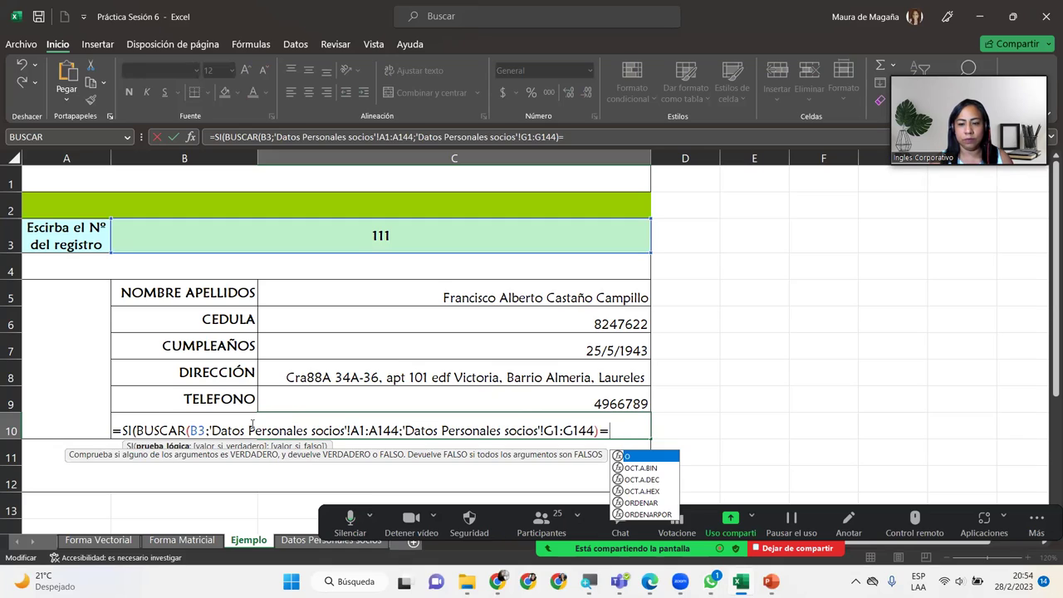
type("0;")
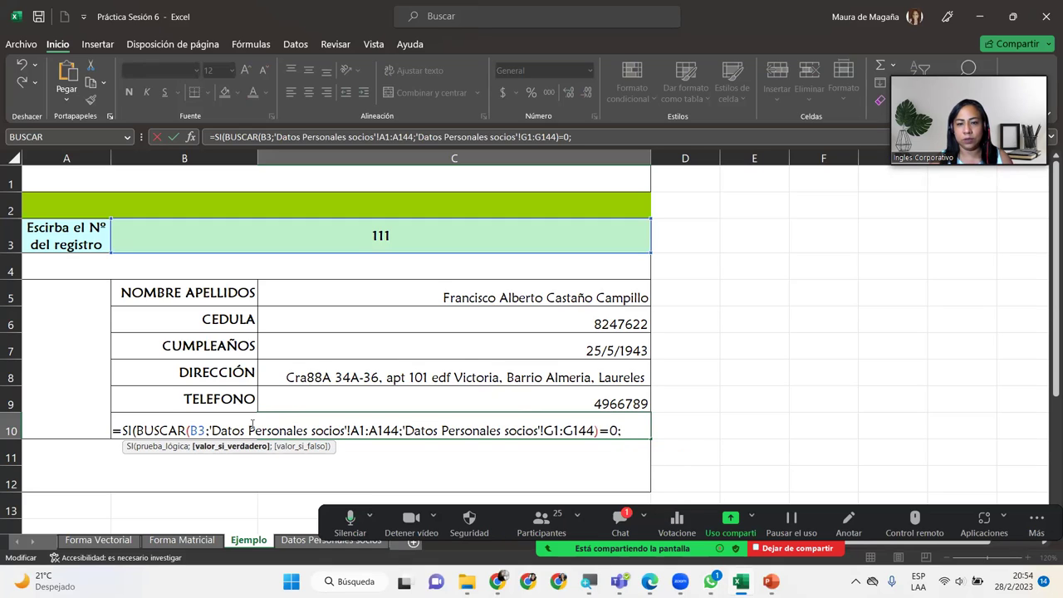
type("\"pED")
key("BackSpace")
key("BackSpace")
key("BackSpace")
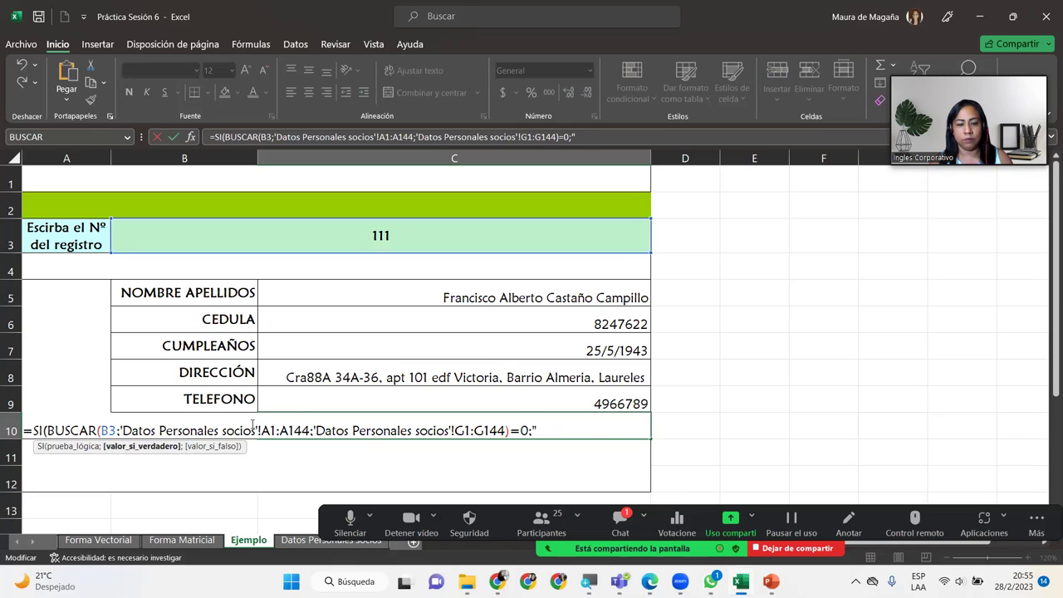
type("Pedir ")
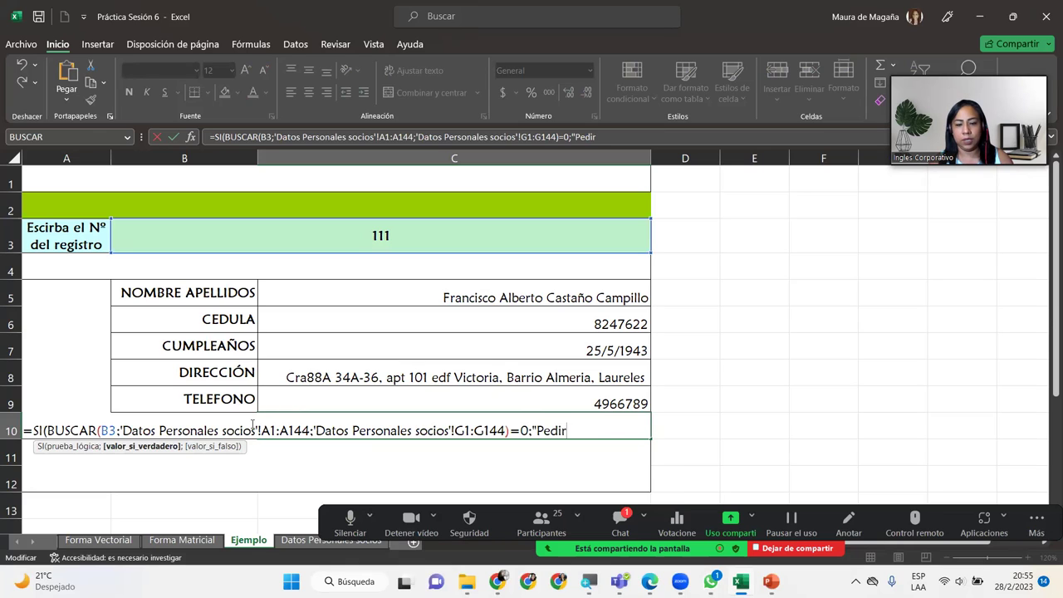
type("dato")
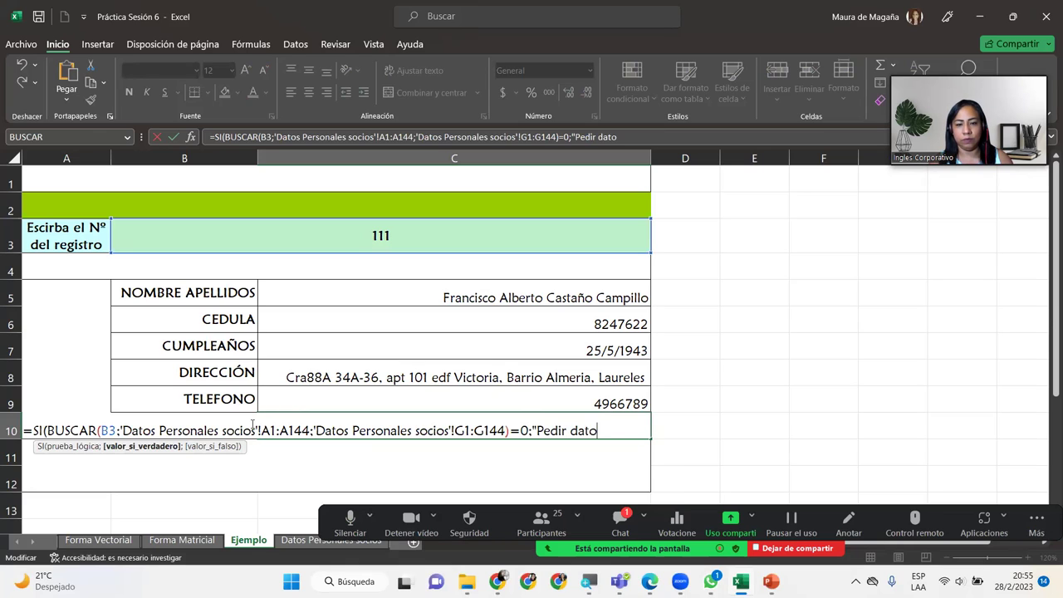
type("\";")
key("ctrl+v")
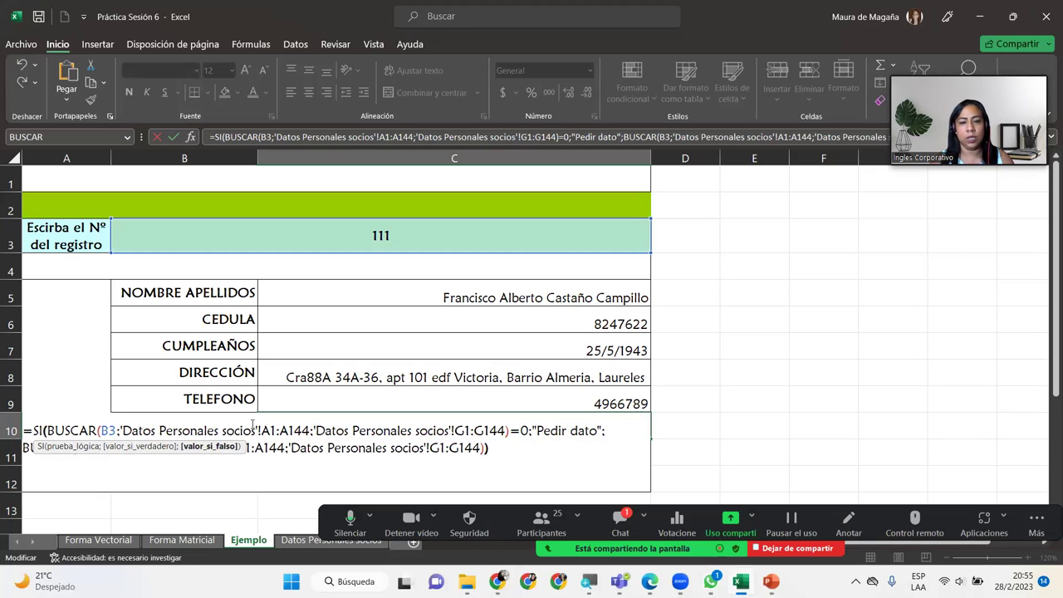
key("Return")
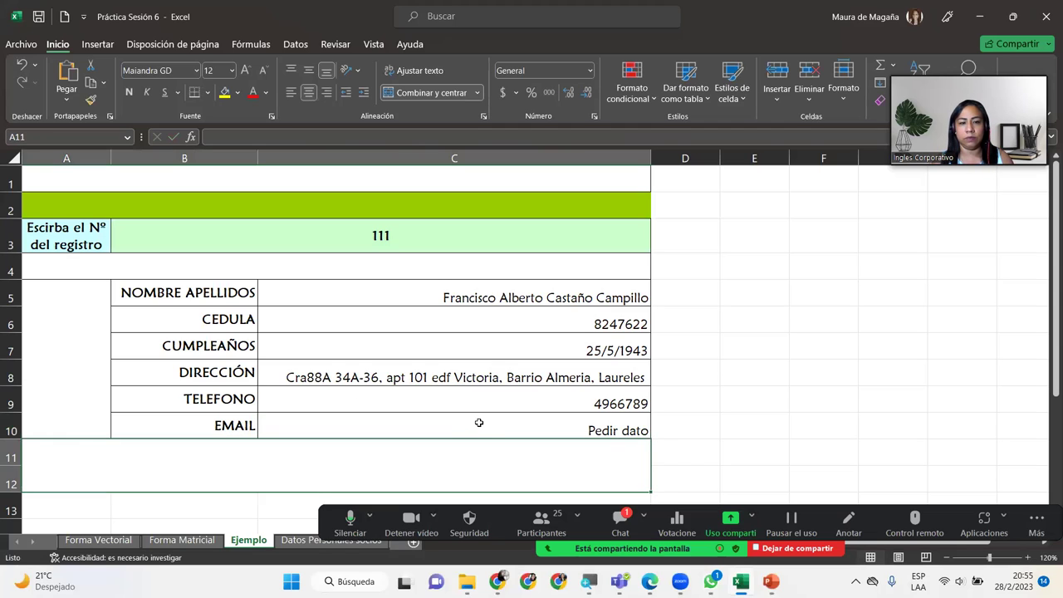
Check the new EMAIL formula against the record number in B3.
left_click(479, 423)
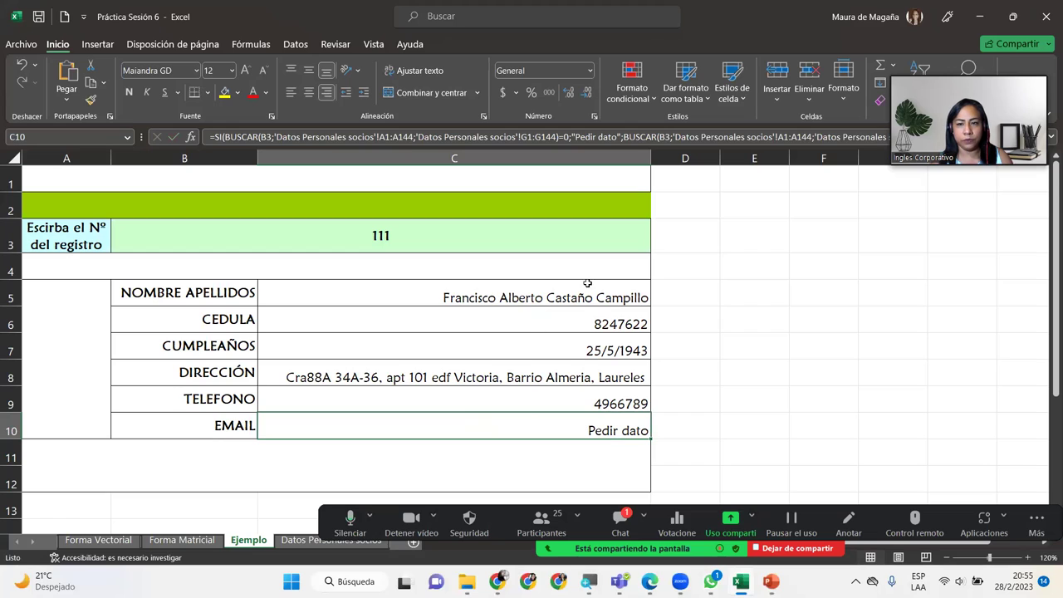
left_click(400, 236)
left_click(536, 430)
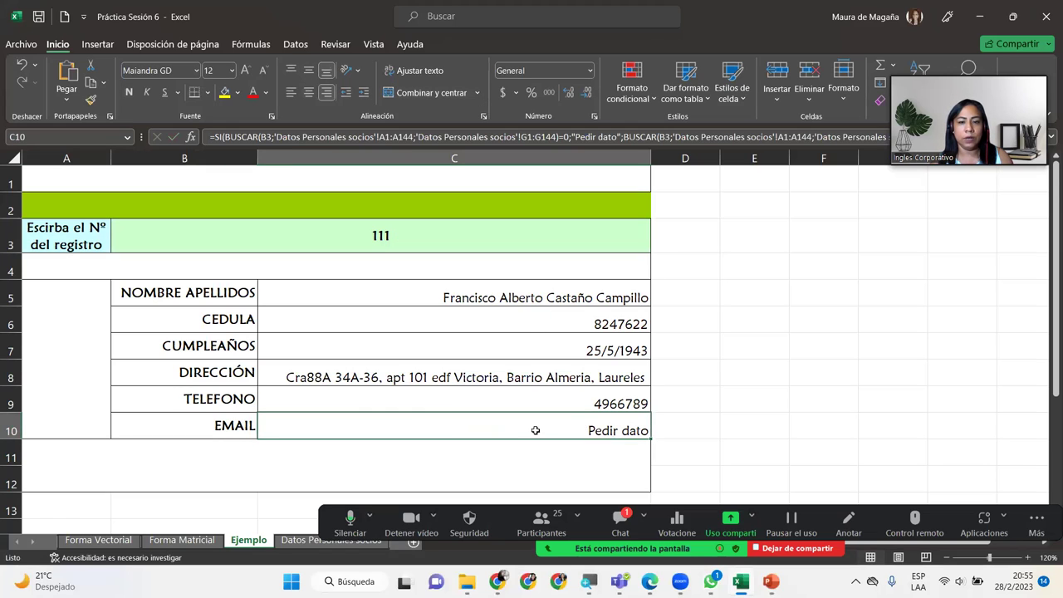
Enter record number 242 in B3 on Ejemplo and view the resulting EMAIL formula.
left_click(298, 544)
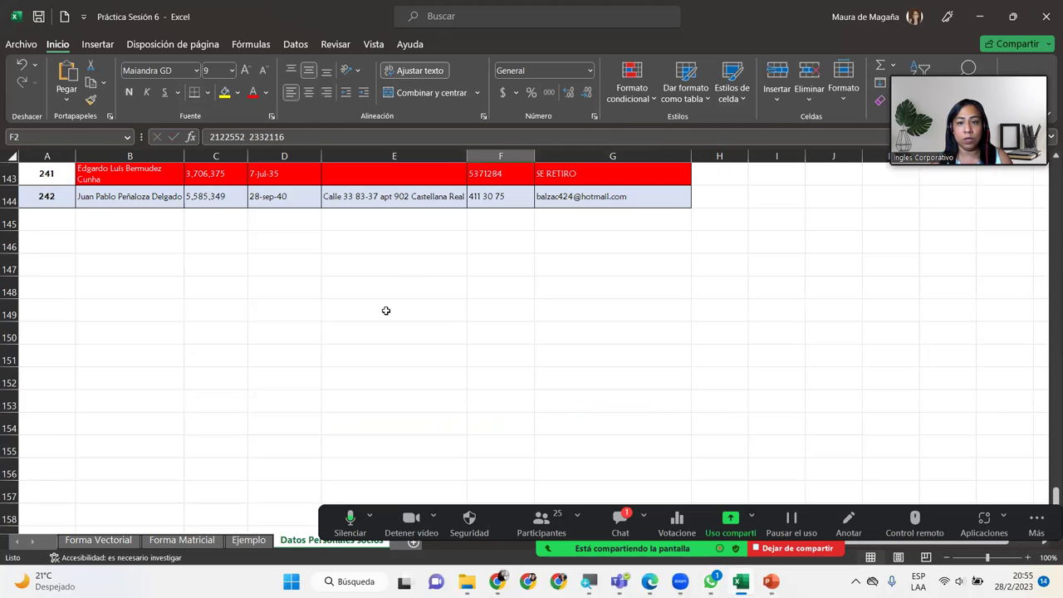
left_click(264, 540)
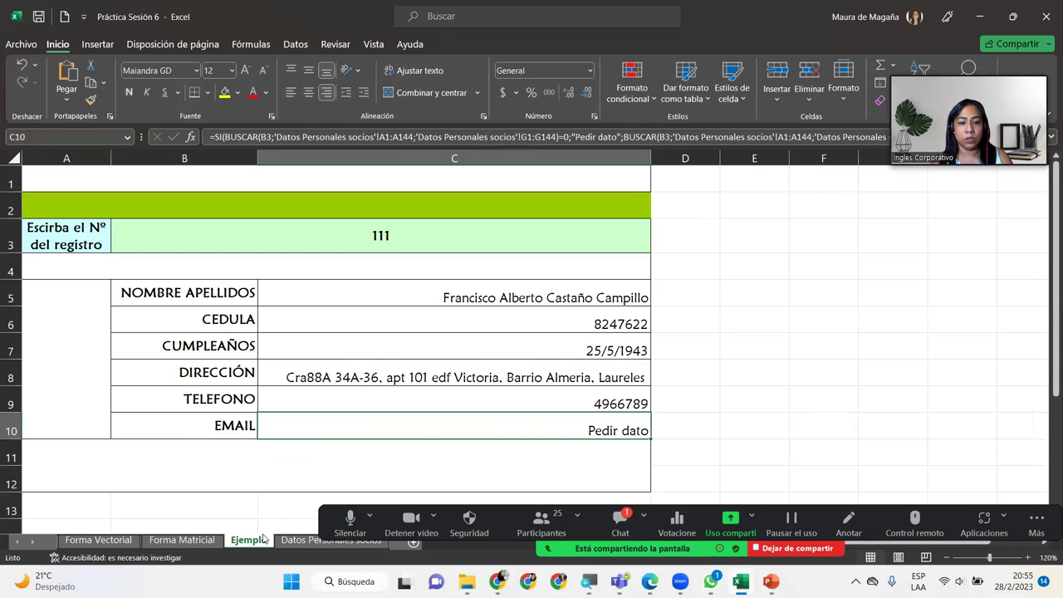
left_click(486, 241)
type("242")
key("Return")
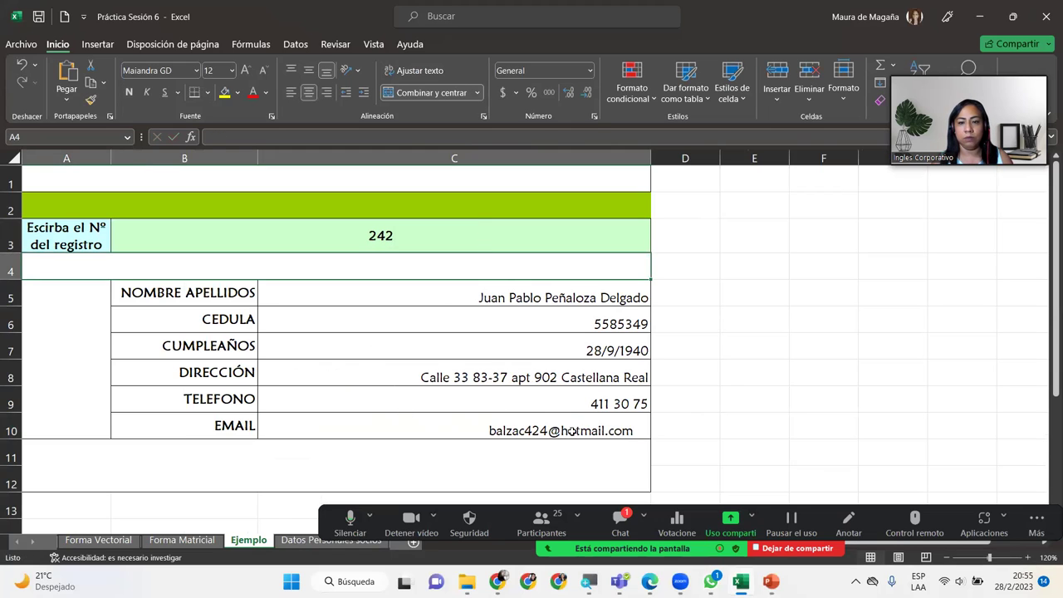
left_click(561, 431)
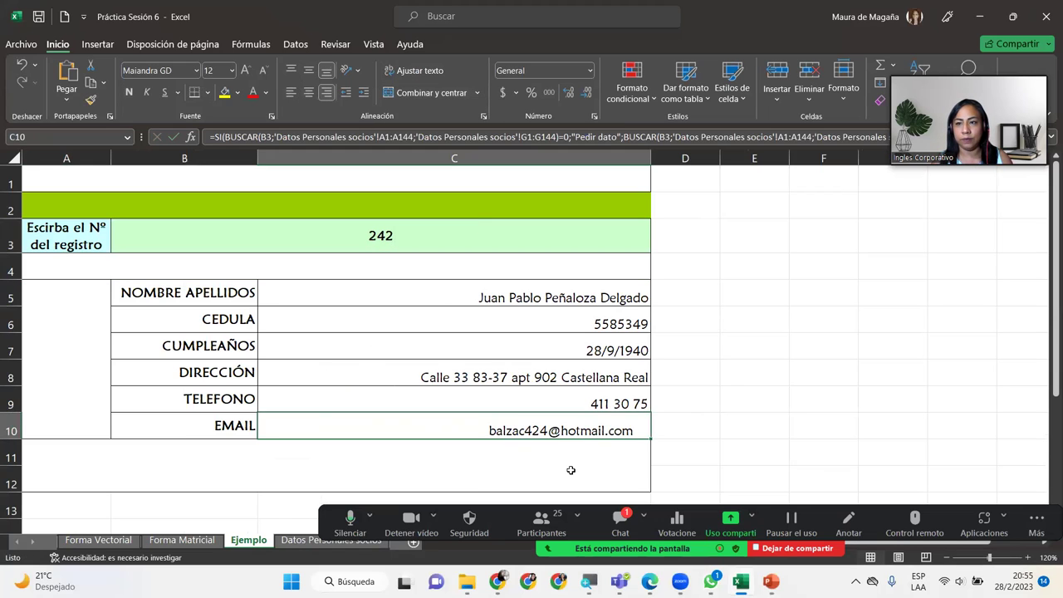
double_click(637, 428)
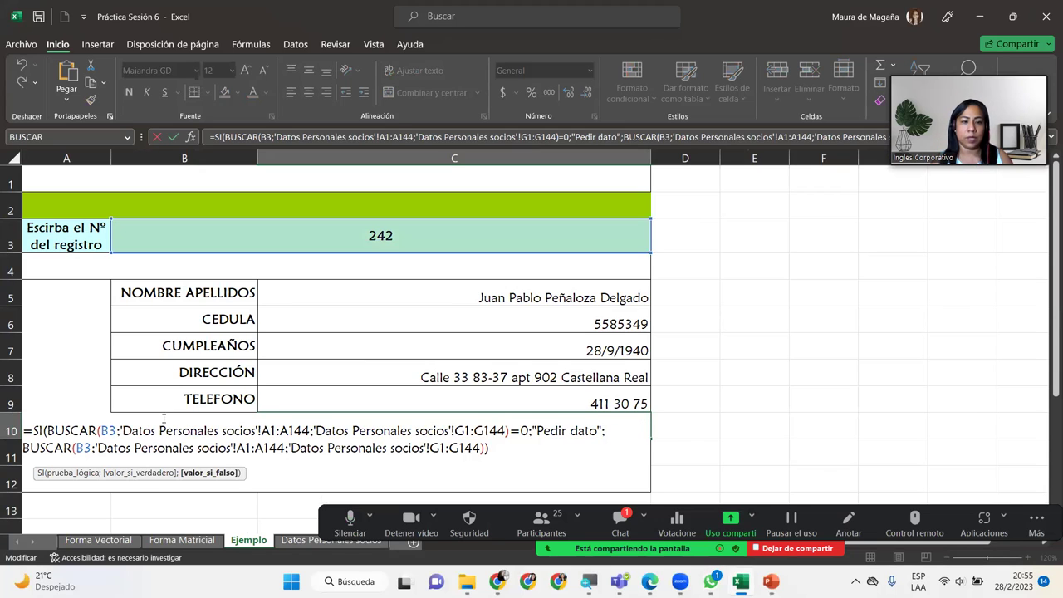
left_click_drag(46, 430, 530, 432)
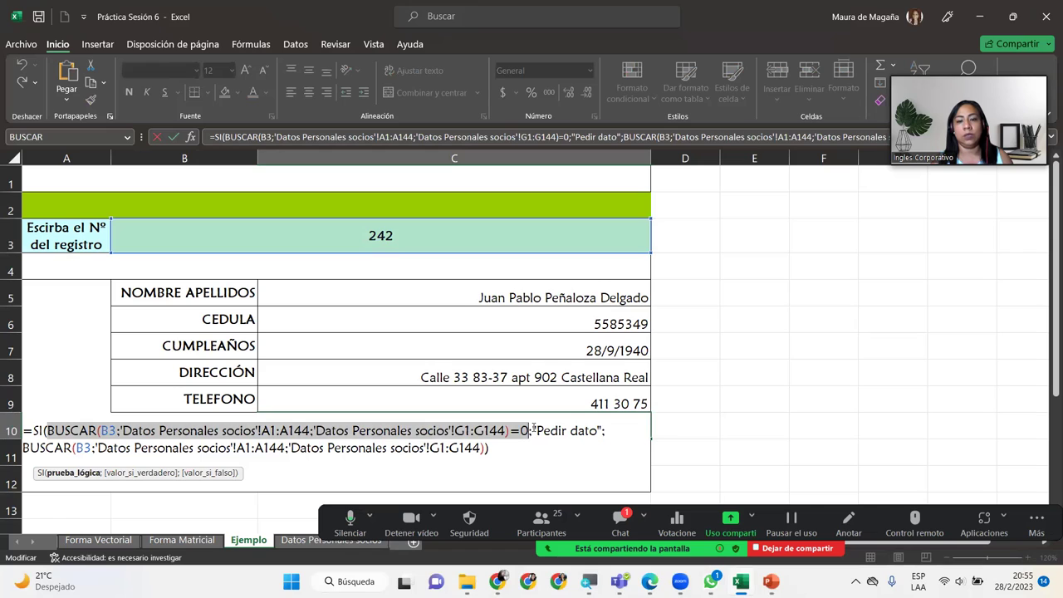
left_click_drag(532, 430, 602, 431)
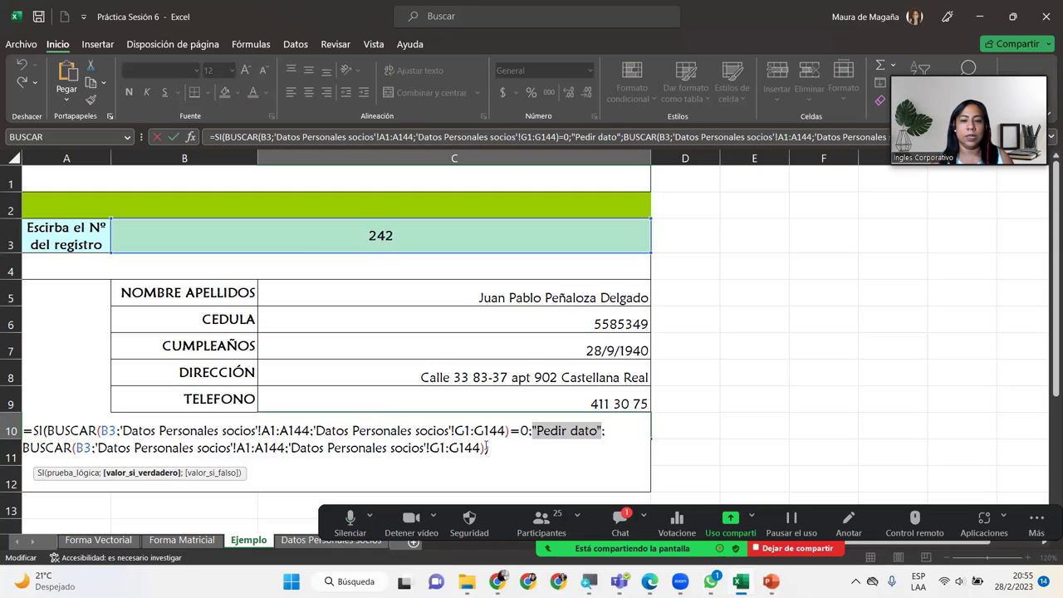
left_click_drag(485, 449, 17, 456)
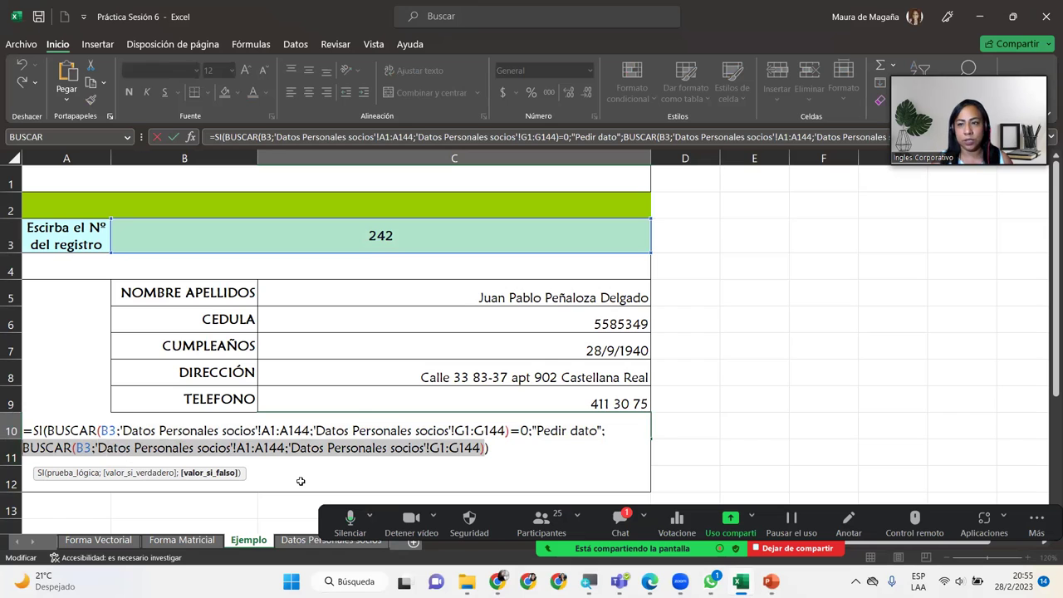
left_click(508, 455)
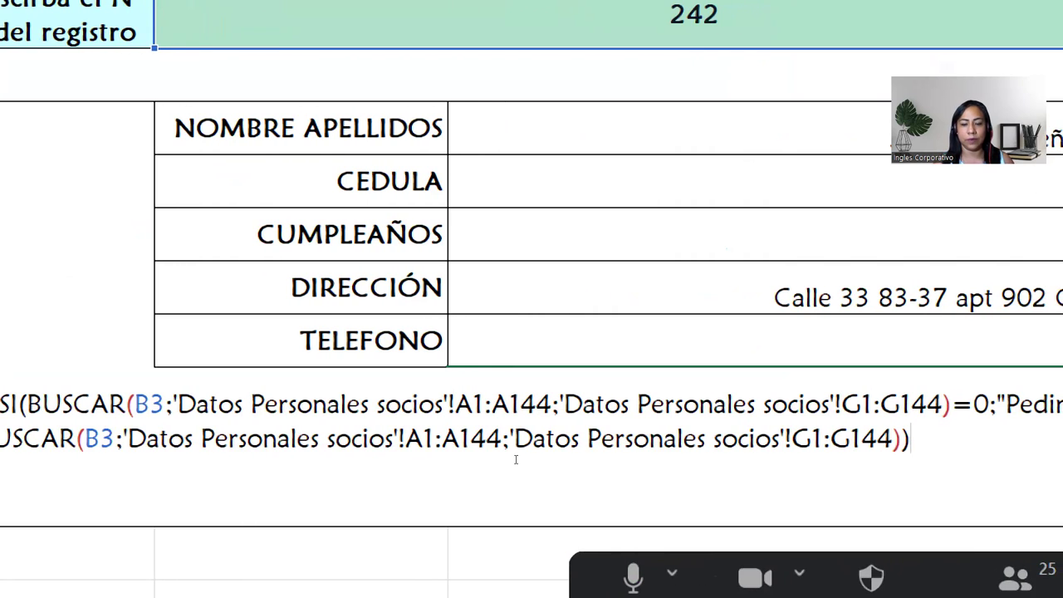
type(")")
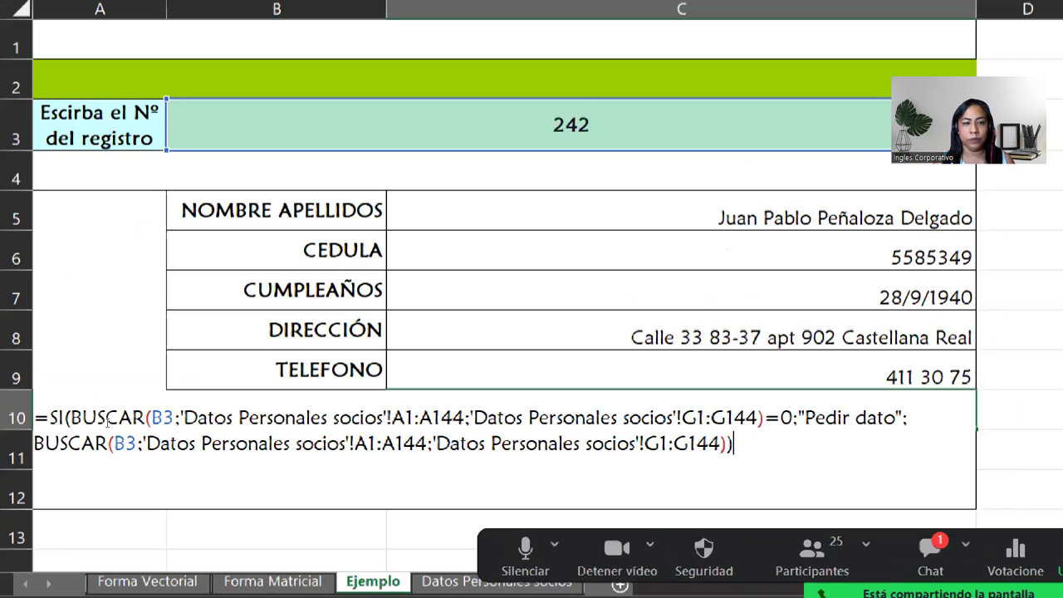
left_click(62, 437)
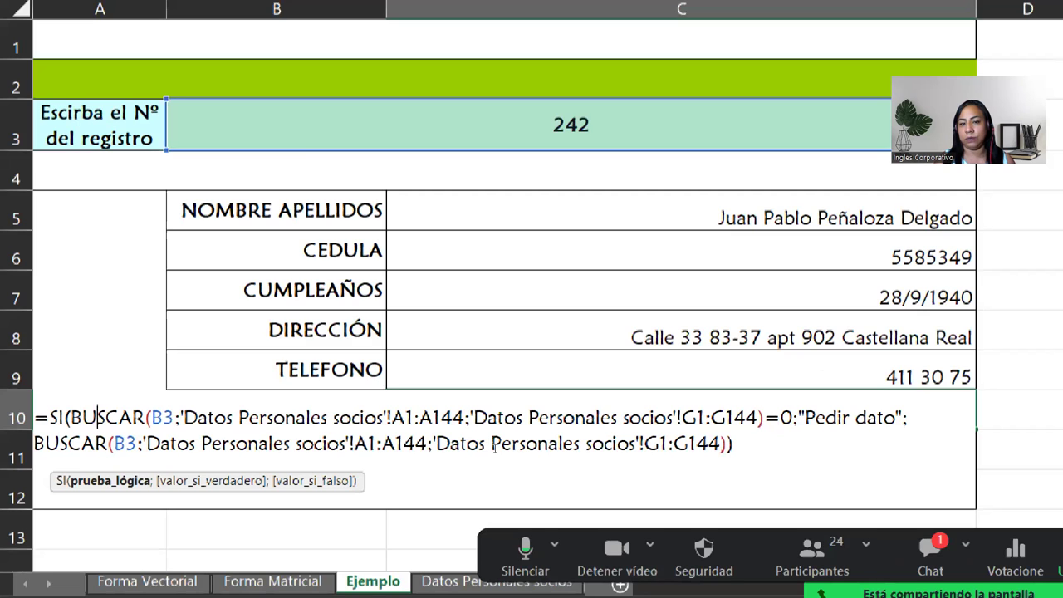
key("Return")
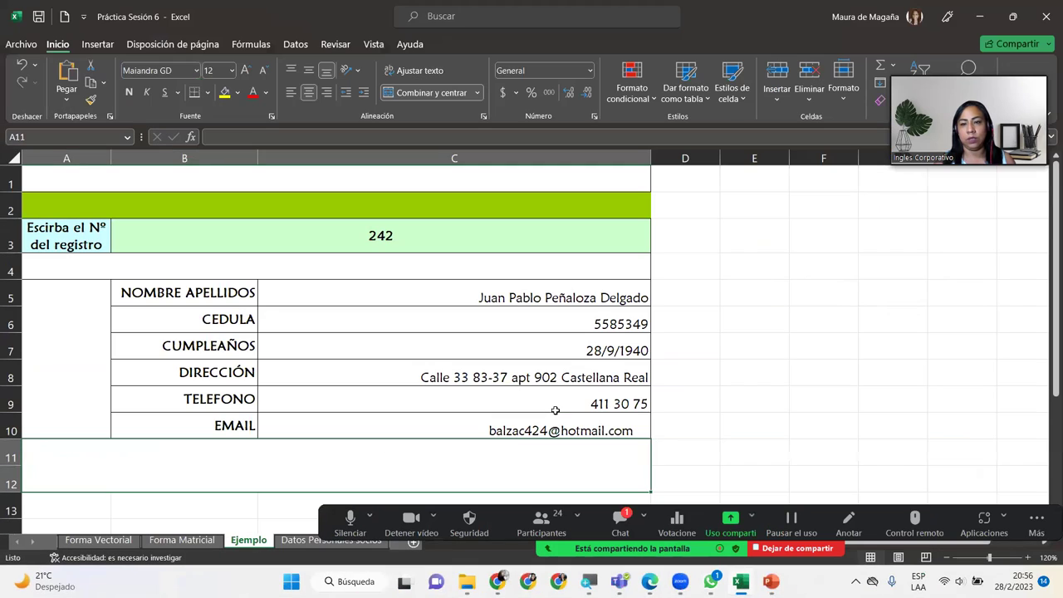
left_click(620, 516)
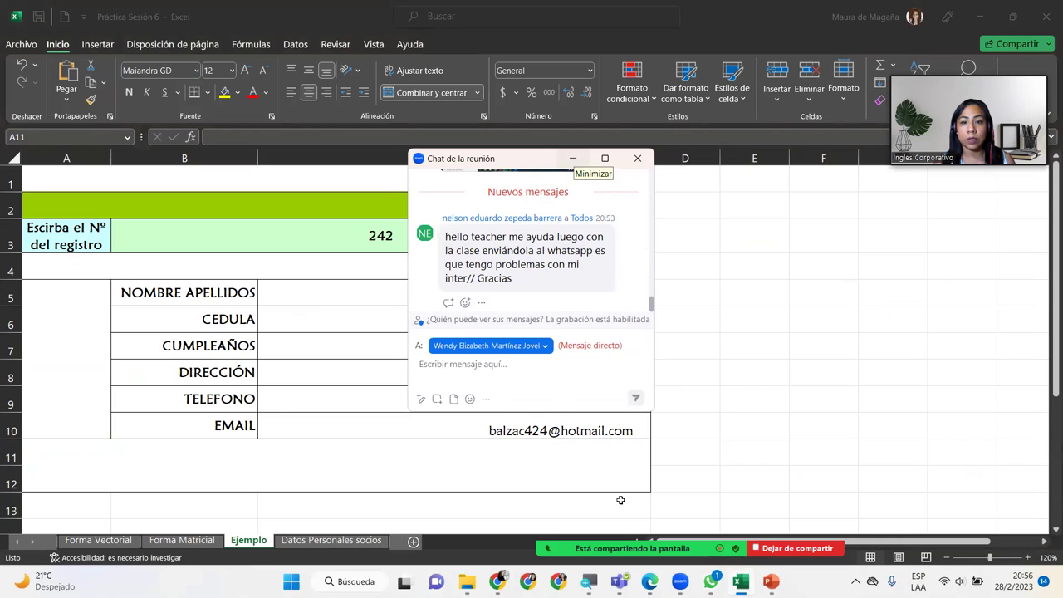
left_click(572, 158)
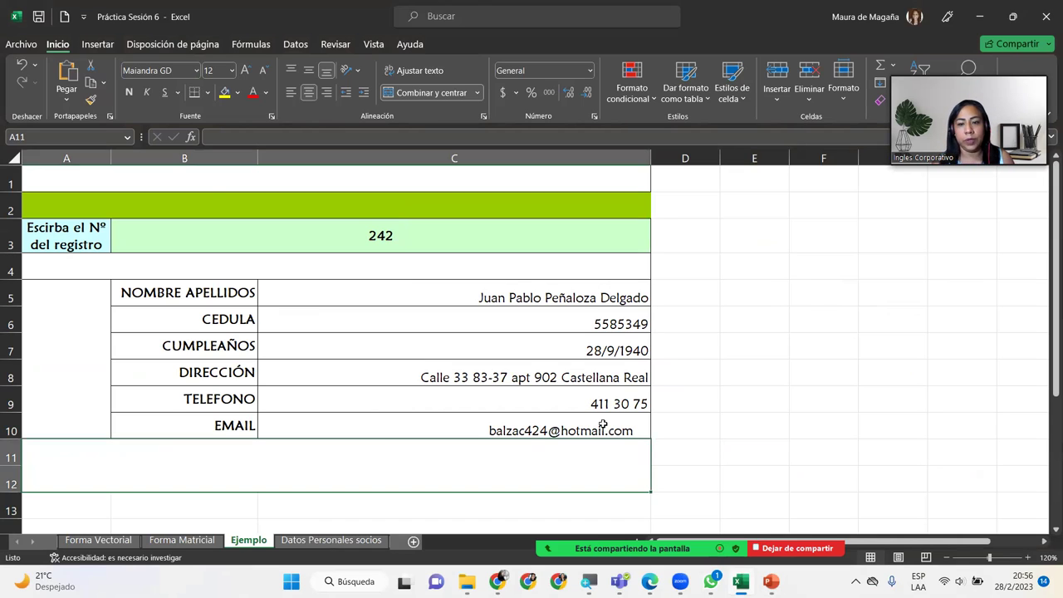
left_click(624, 423)
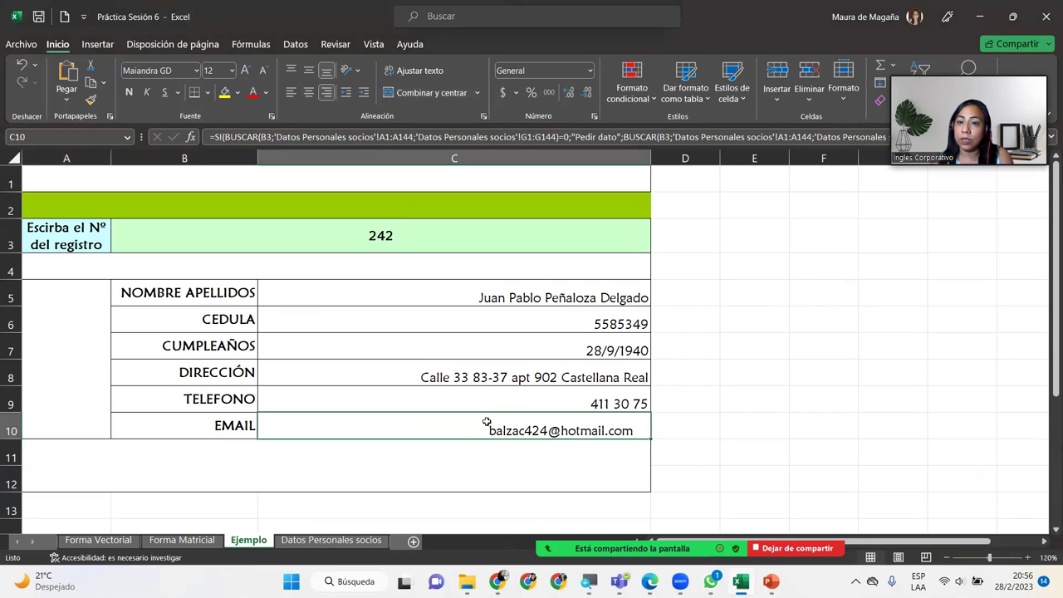
Review the SI test, 'Pedir dato' and BUSCAR arguments of the EMAIL formula, then commit it.
double_click(644, 428)
left_click(599, 451)
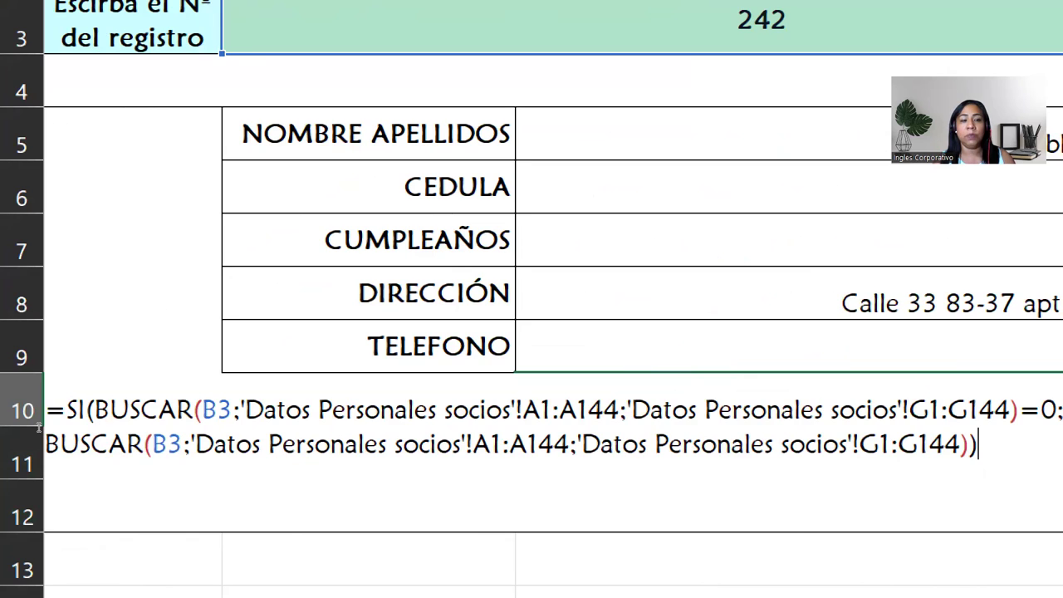
left_click(78, 409)
key("Right")
key("shift+End")
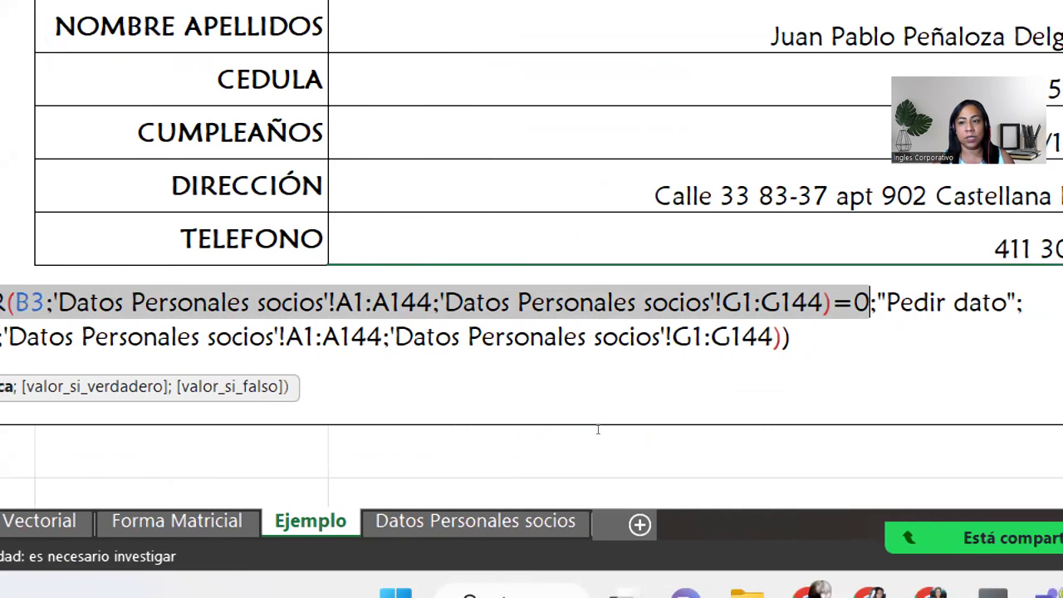
left_click(164, 479)
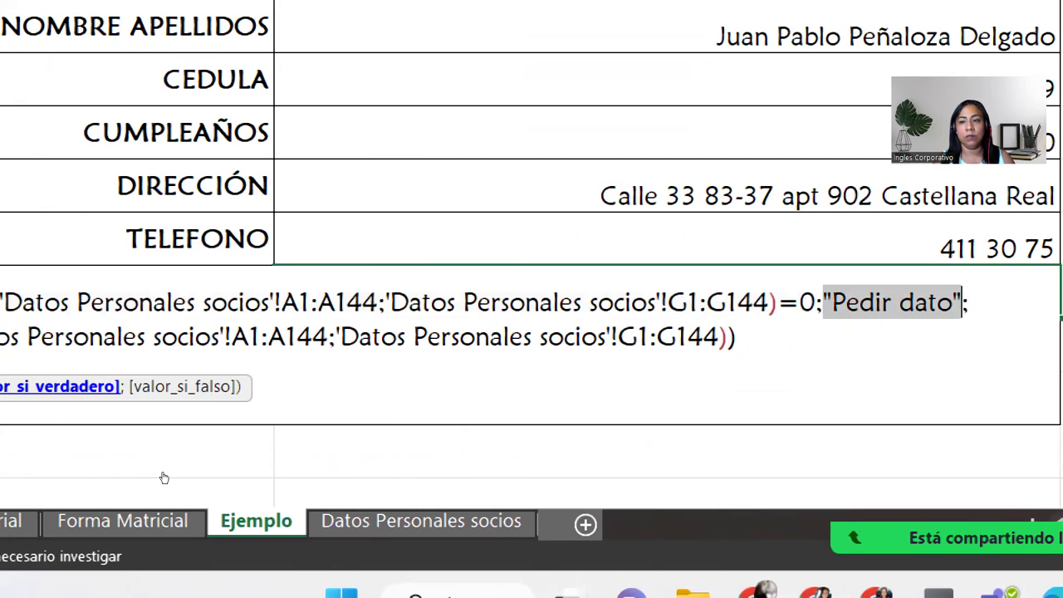
left_click(178, 479)
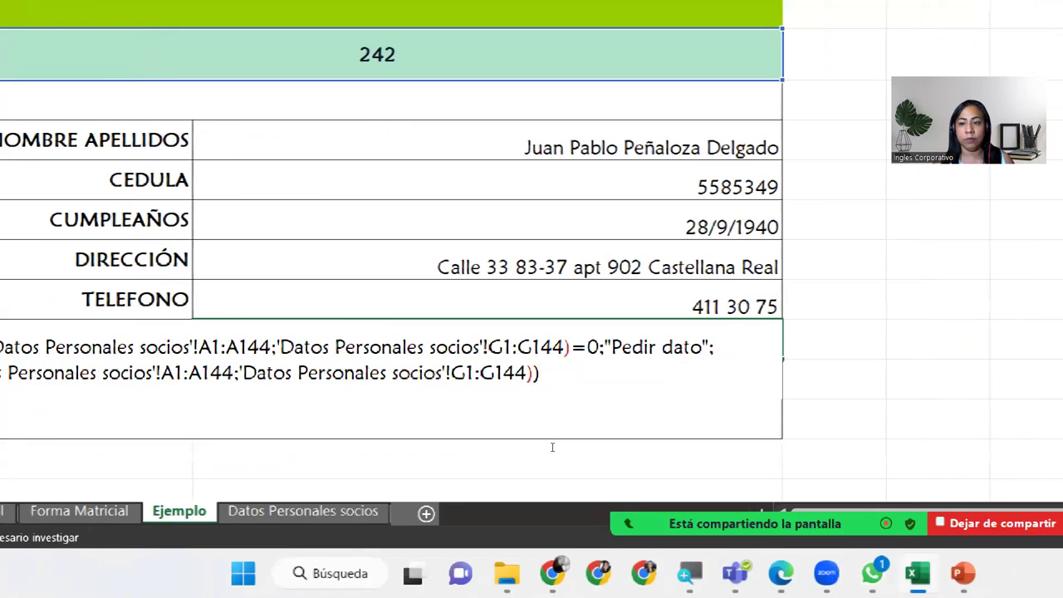
key("Return")
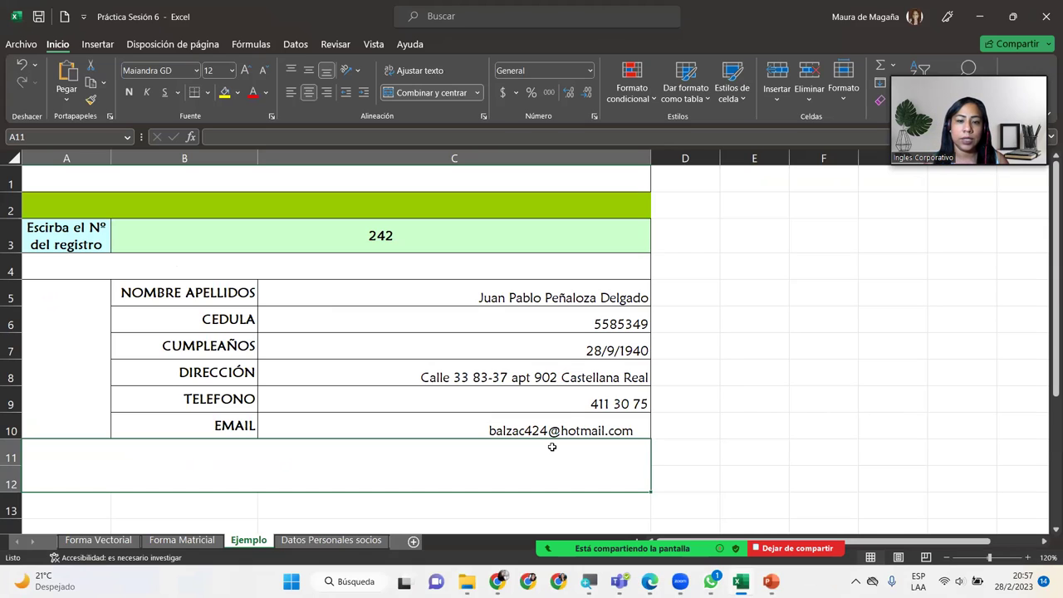
left_click(572, 424)
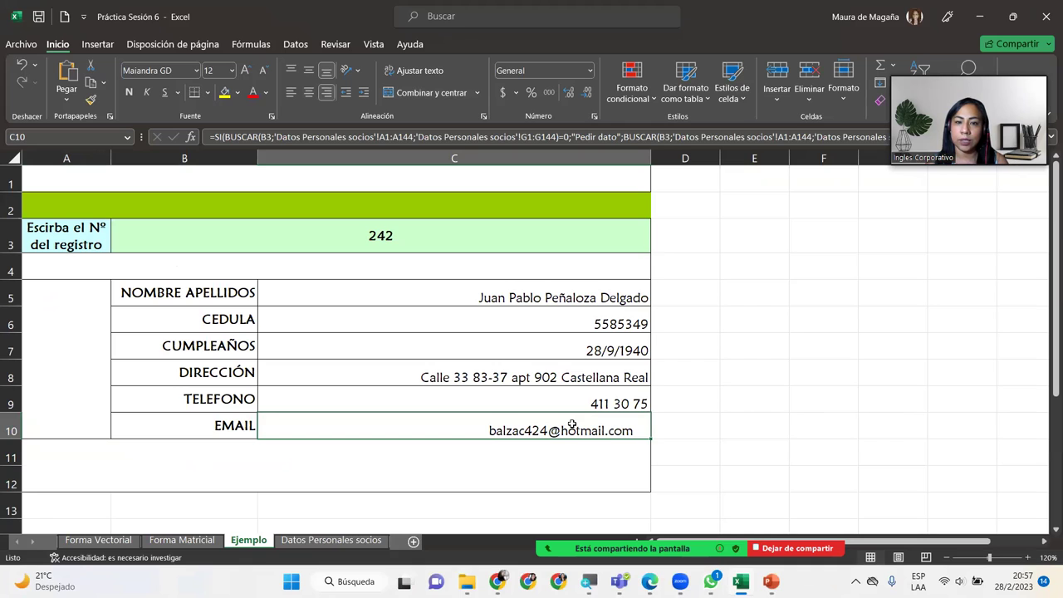
mouse_move(613, 499)
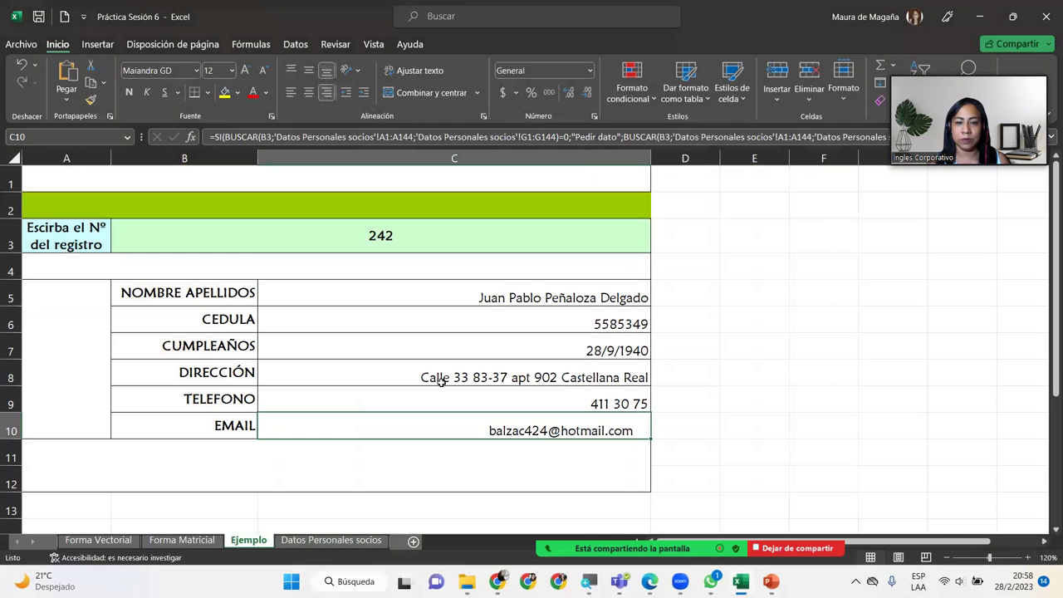
Check the Datos Personales socios sheet, then enter record 218 in B3 on Ejemplo.
left_click(429, 241)
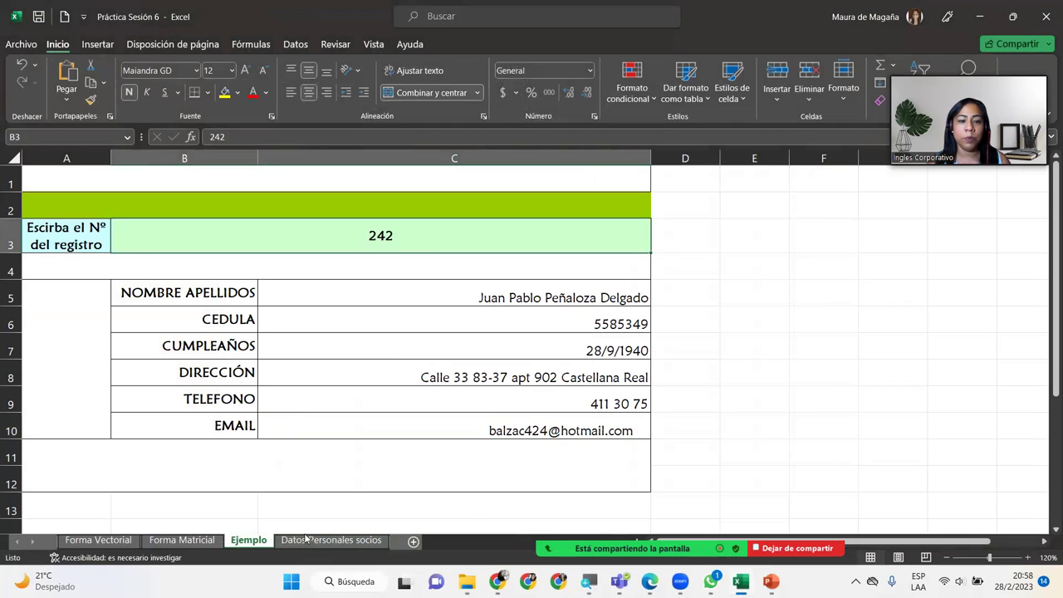
left_click(332, 539)
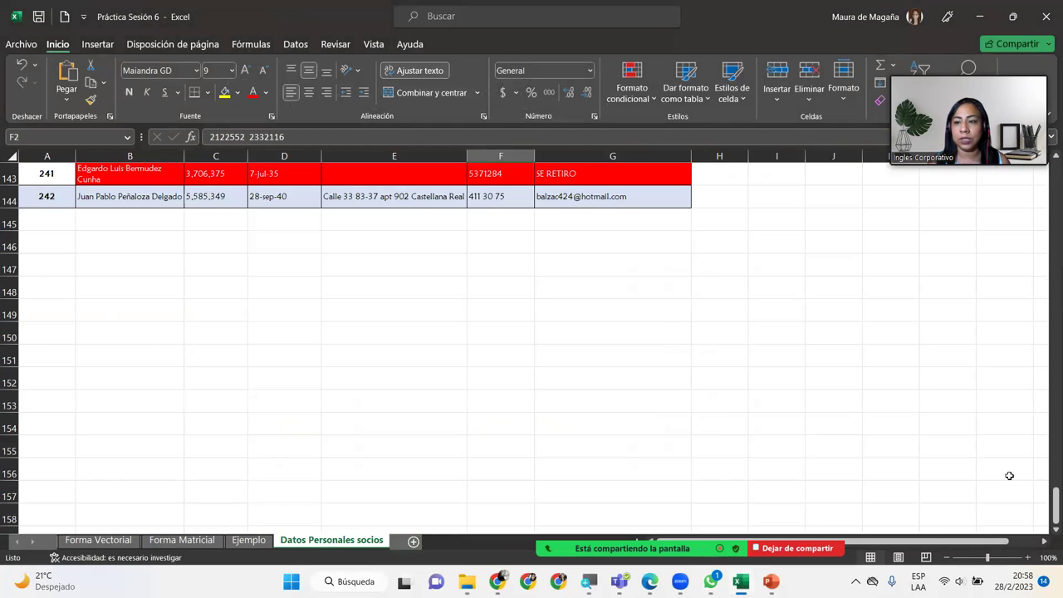
left_click_drag(1046, 499, 1047, 425)
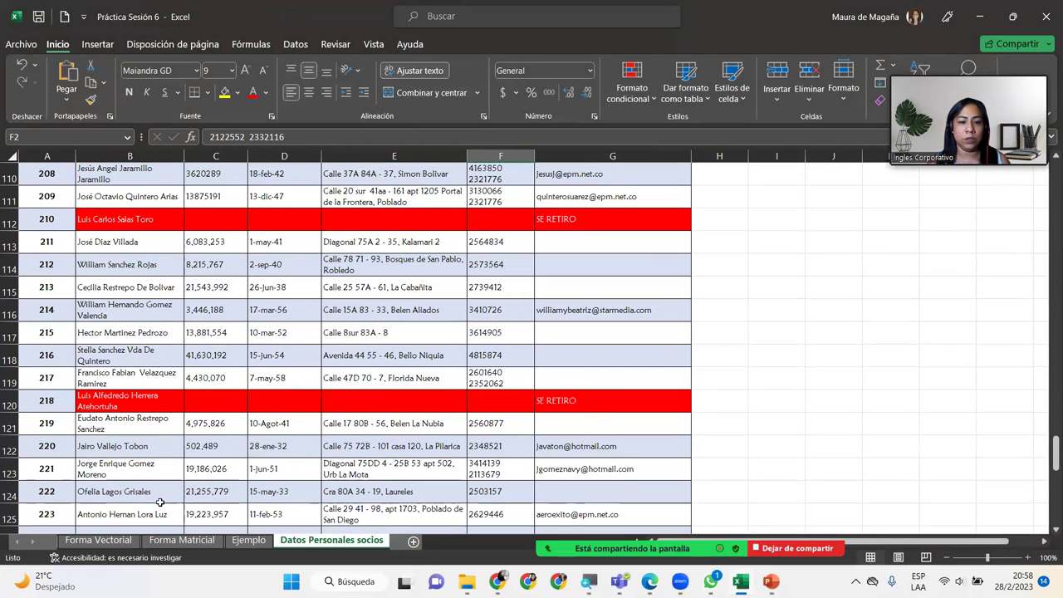
left_click(248, 541)
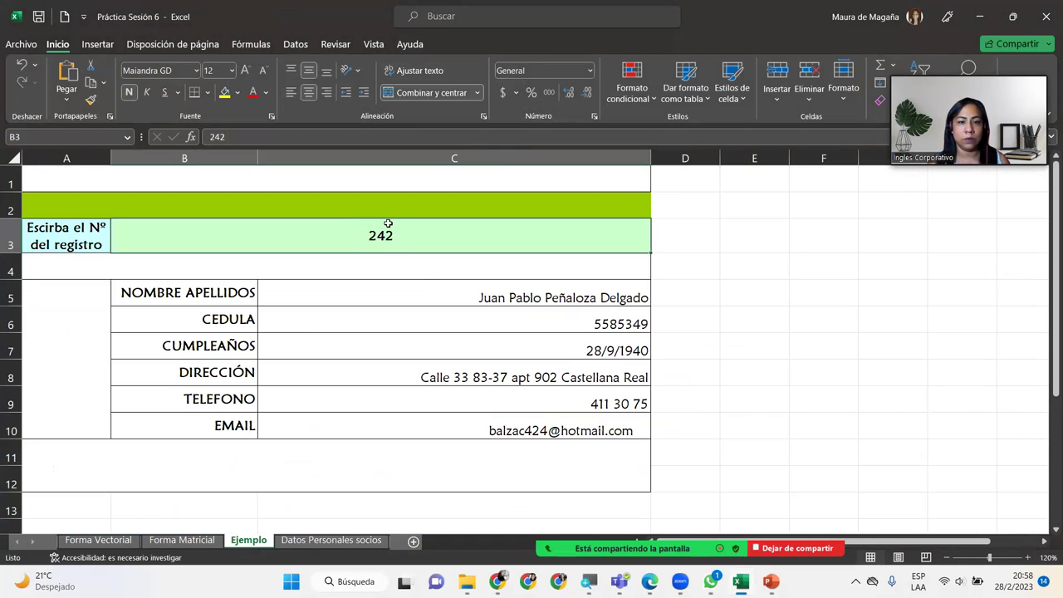
type("218")
key("Return")
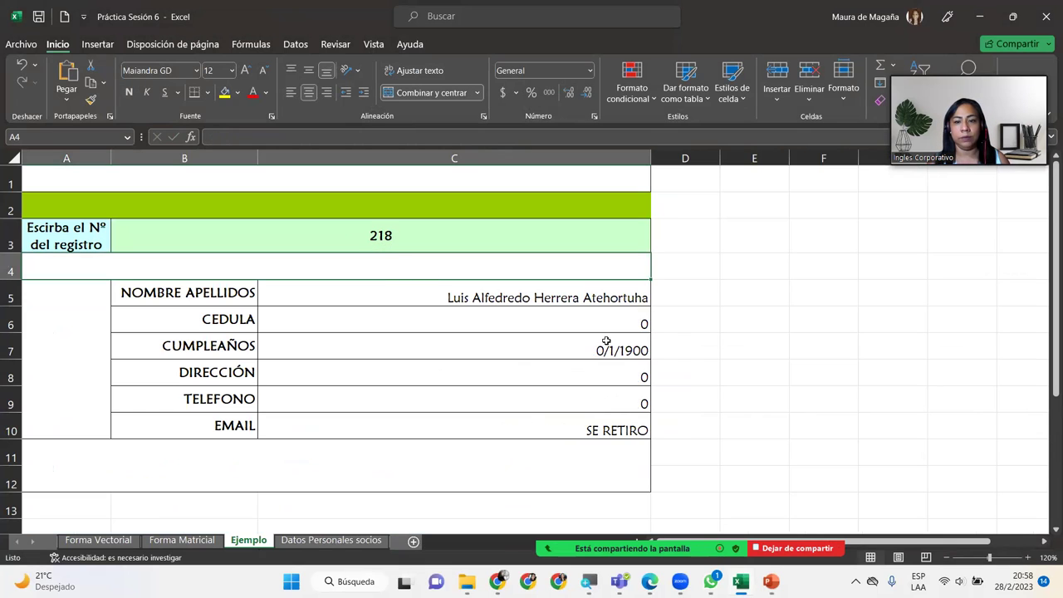
Inspect the CEDULA, DIRECCIÓN and TELEFONO lookup formulas for withdrawn member 218.
left_click(558, 311)
left_click(555, 373)
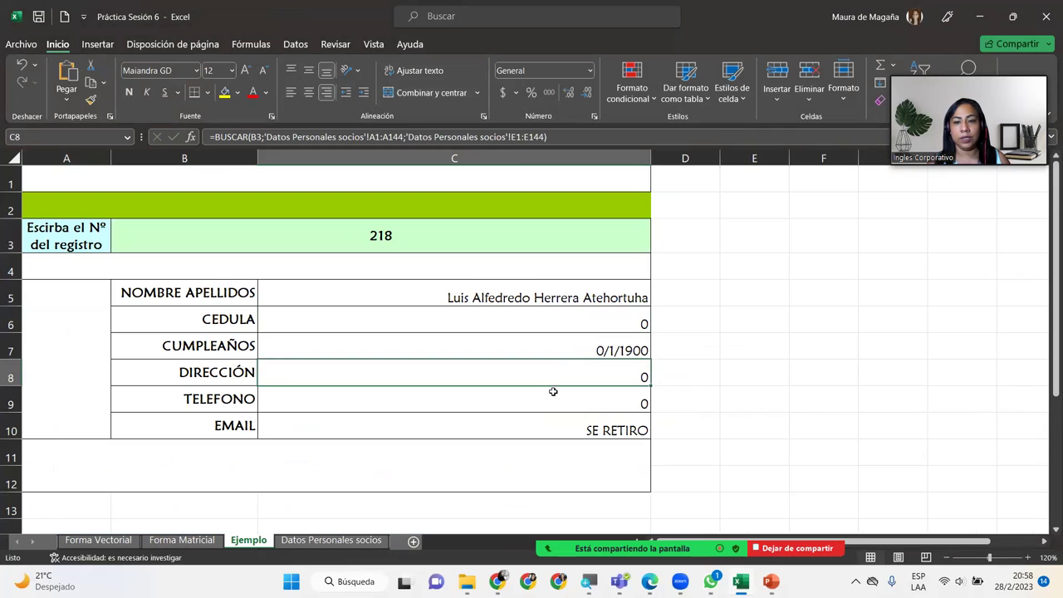
left_click(552, 396)
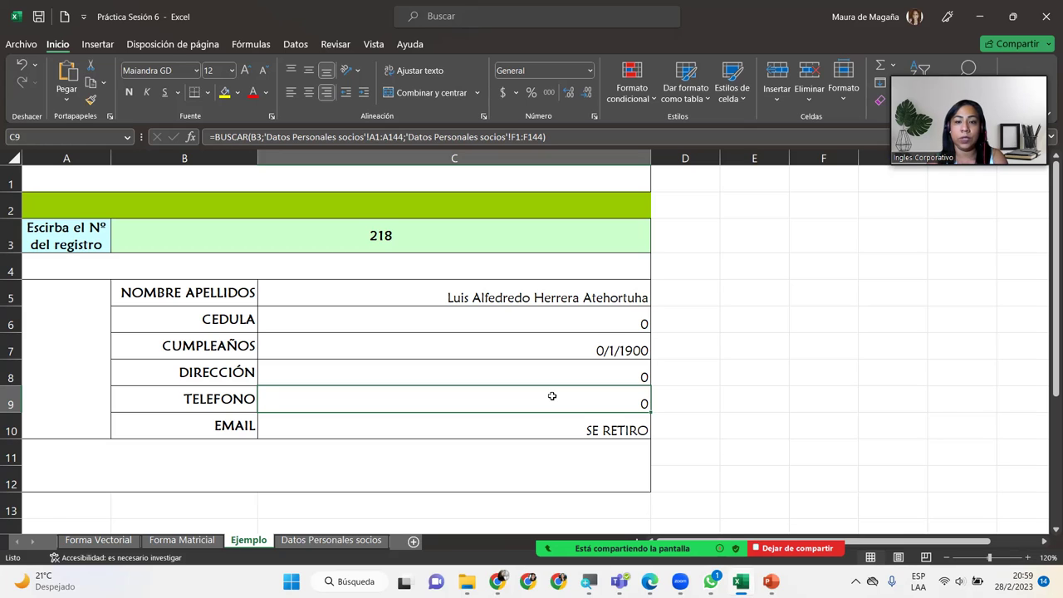
Browse Datos Personales socios, then enter record 101 in B3 on Ejemplo.
left_click(332, 540)
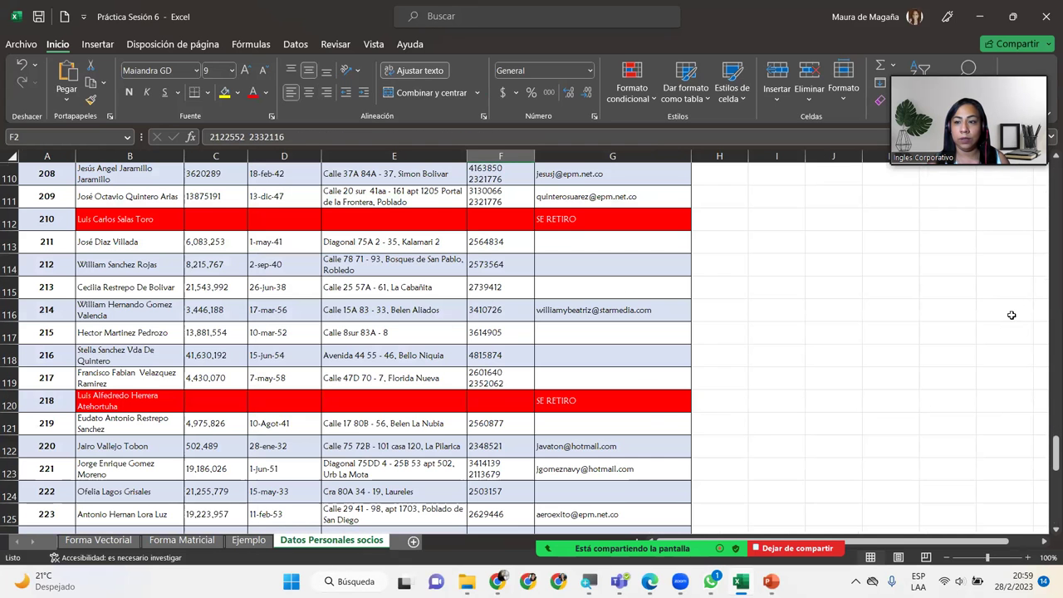
left_click_drag(1046, 446, 1049, 136)
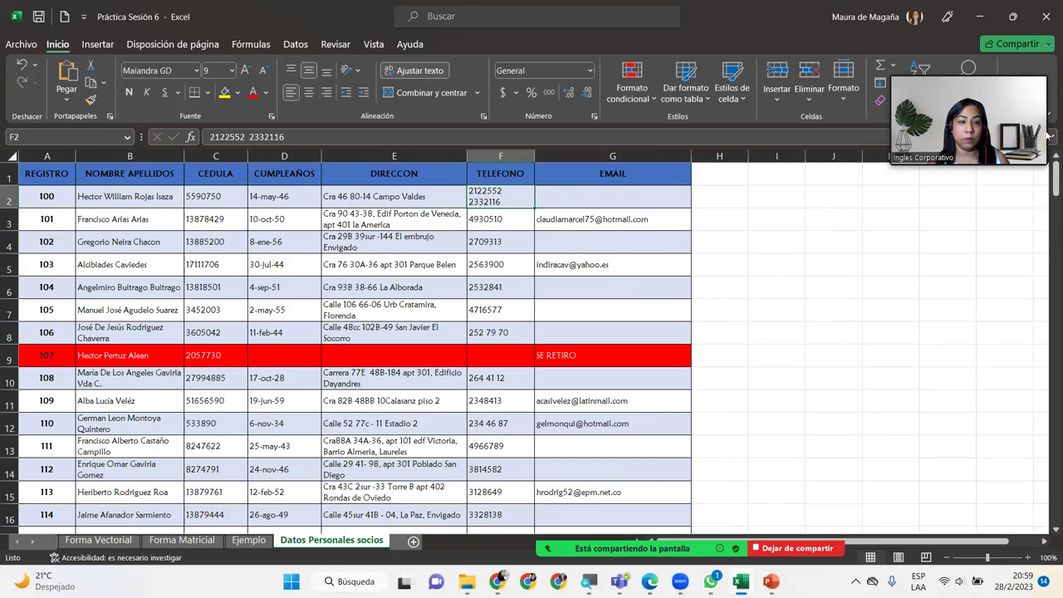
left_click(249, 540)
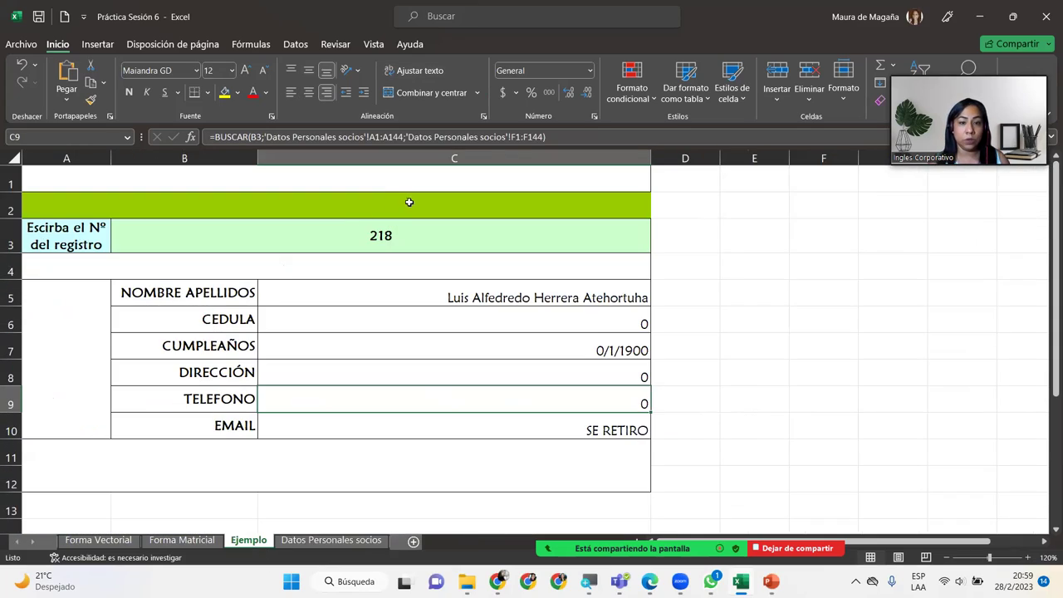
left_click(401, 235)
type("101")
key("Return")
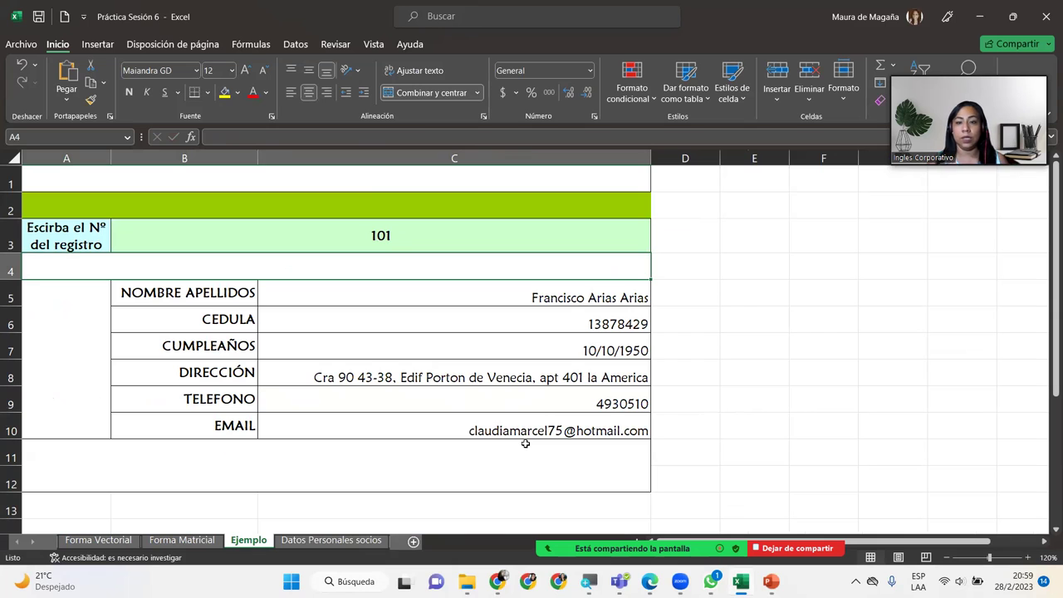
Compare record 101's name and email on Datos Personales socios, dismissing the mailto app chooser.
key("ctrl+Page_Down")
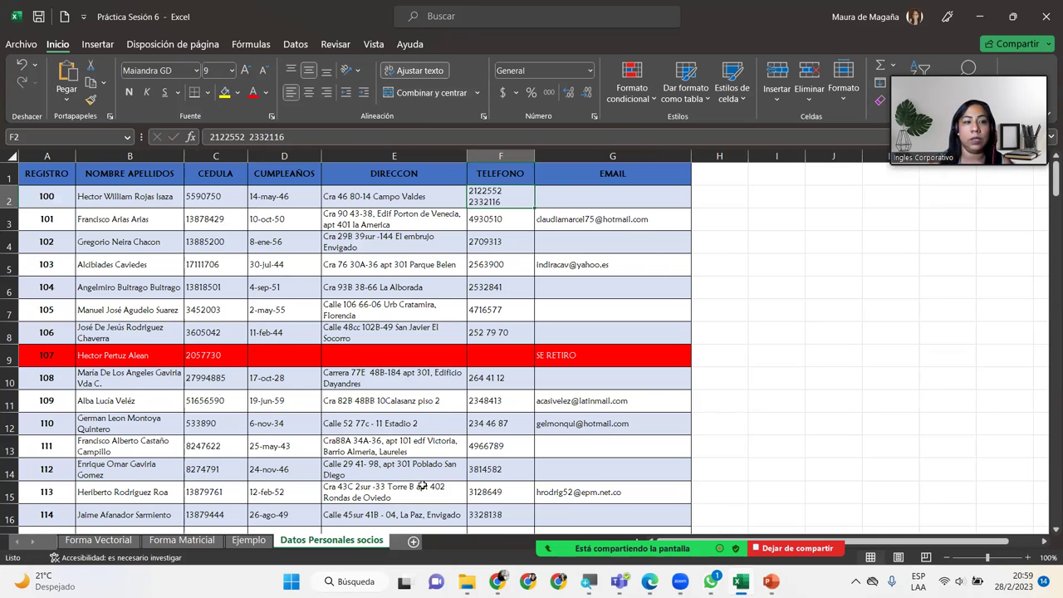
left_click(154, 225)
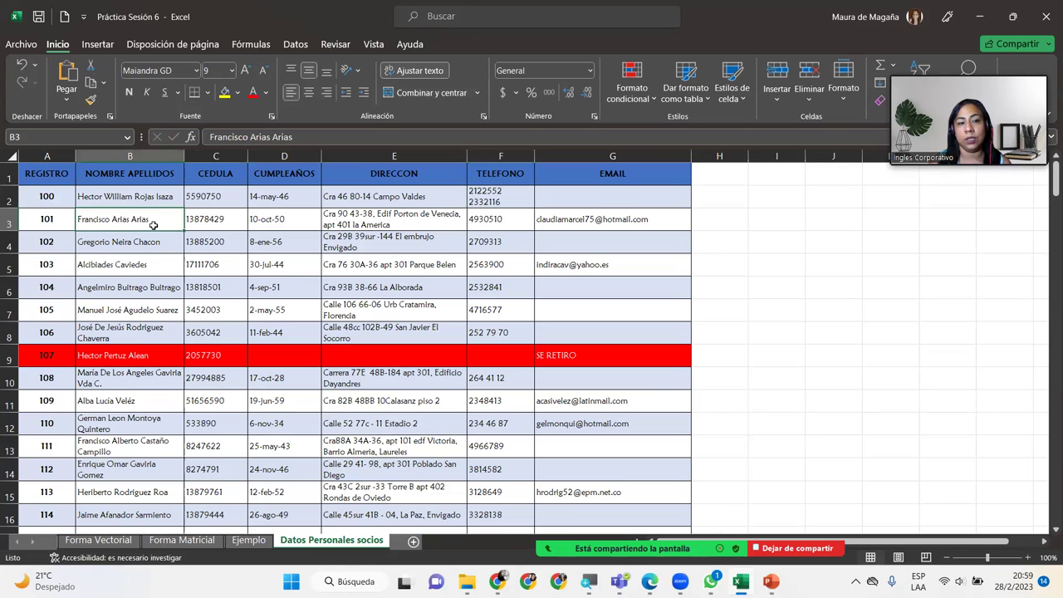
left_click(623, 224)
left_click(624, 224)
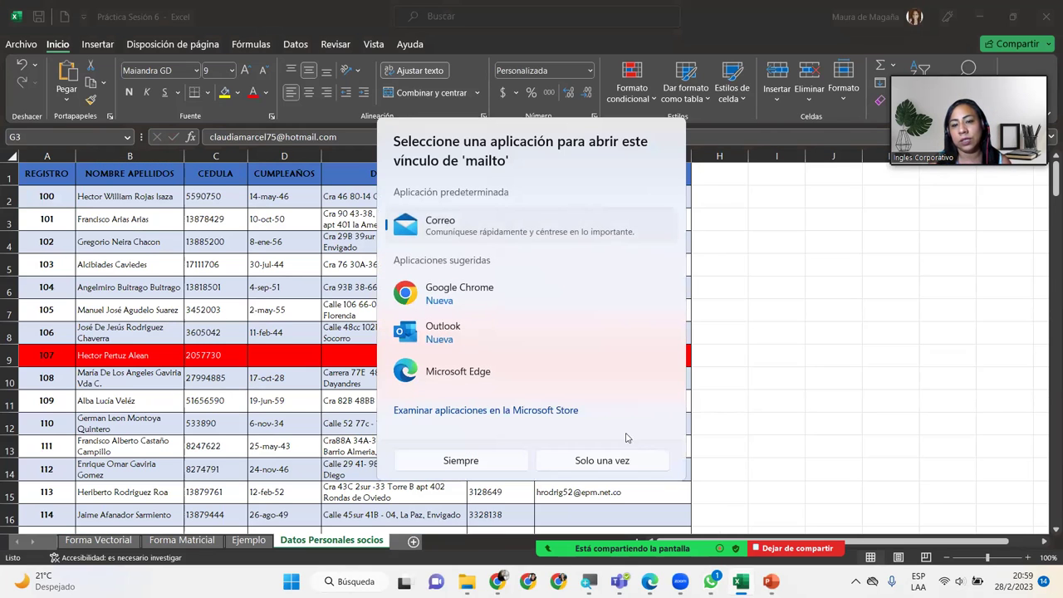
left_click(757, 260)
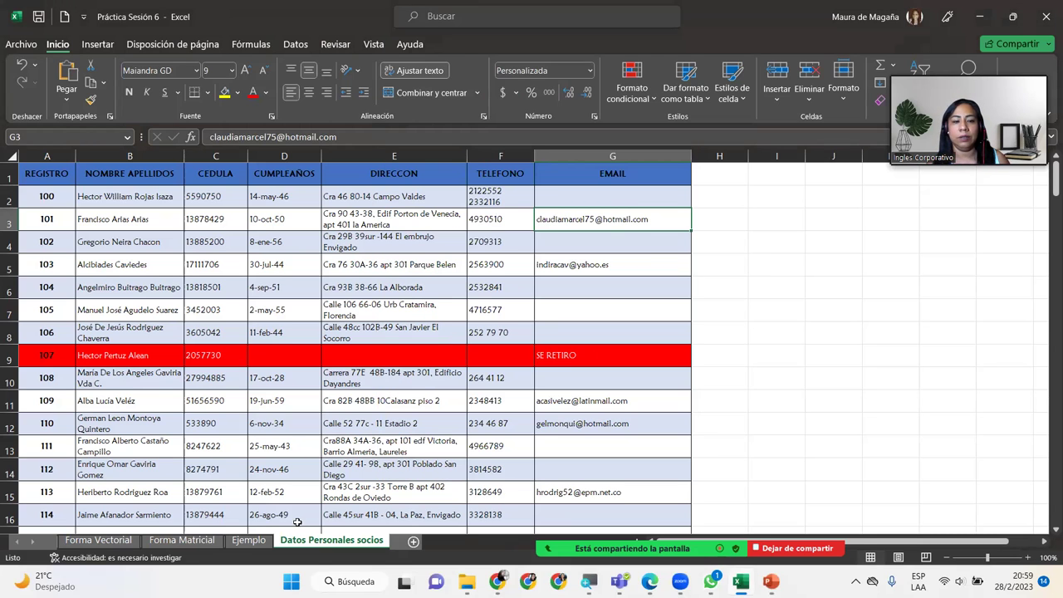
Back on Ejemplo, inspect the EMAIL and name lookup formulas for record 101.
left_click(249, 540)
left_click(534, 417)
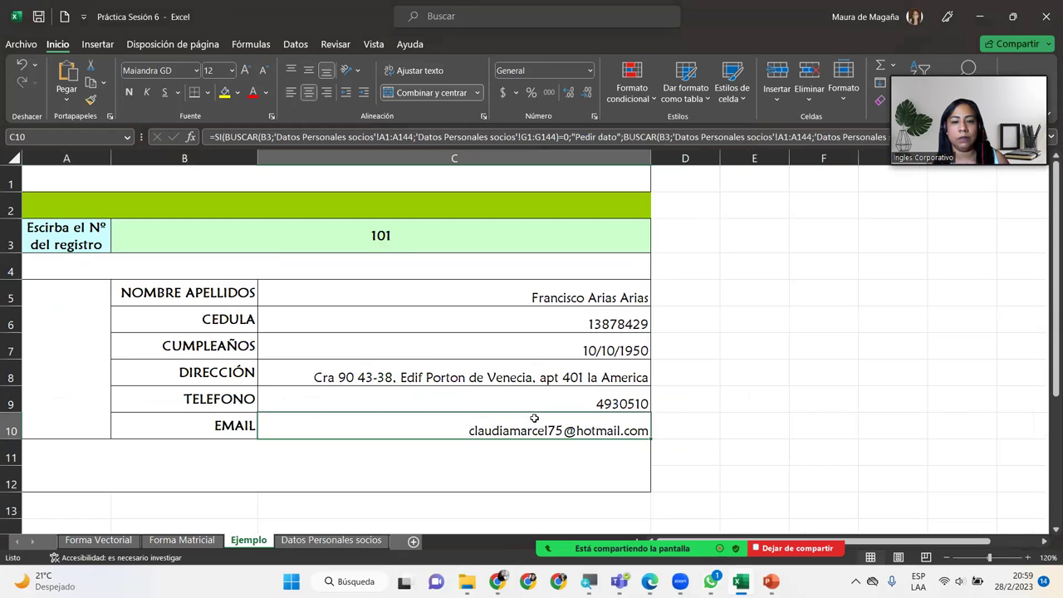
left_click(555, 299)
left_click(496, 424)
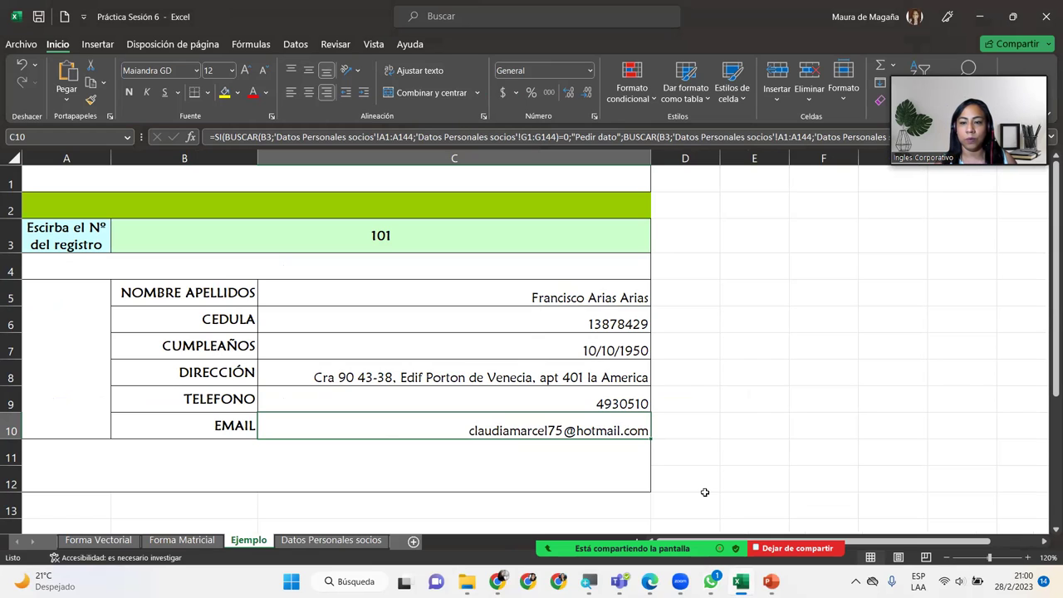
mouse_move(771, 581)
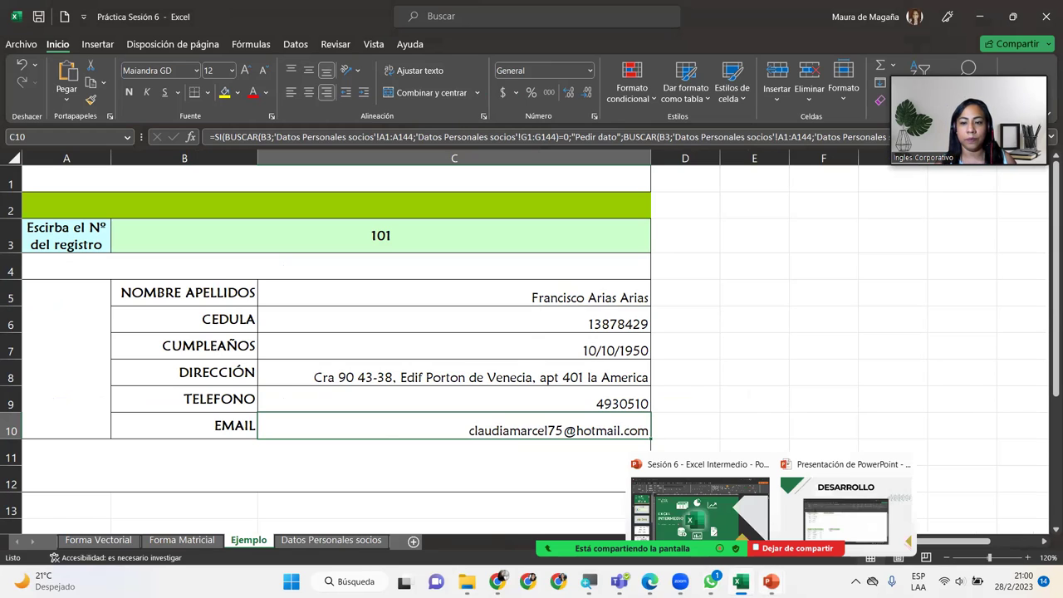
left_click(835, 493)
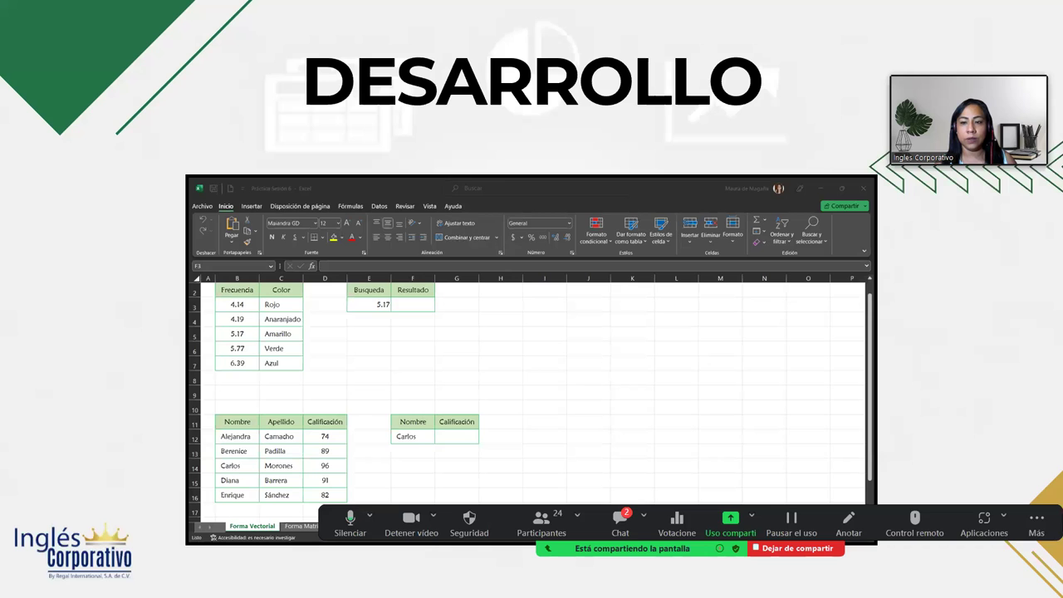
left_click(793, 306)
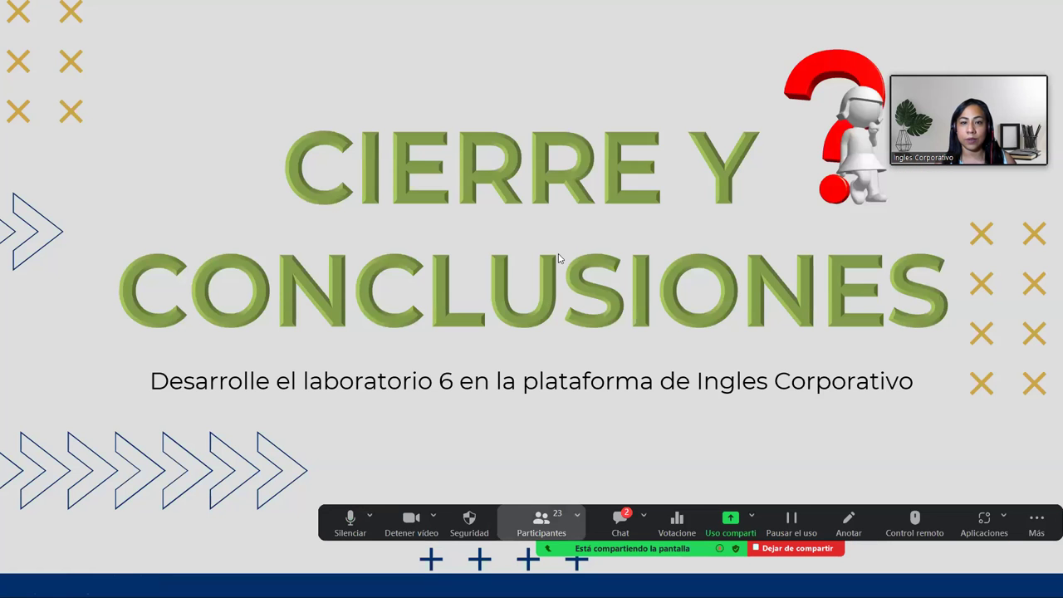
key("alt+h")
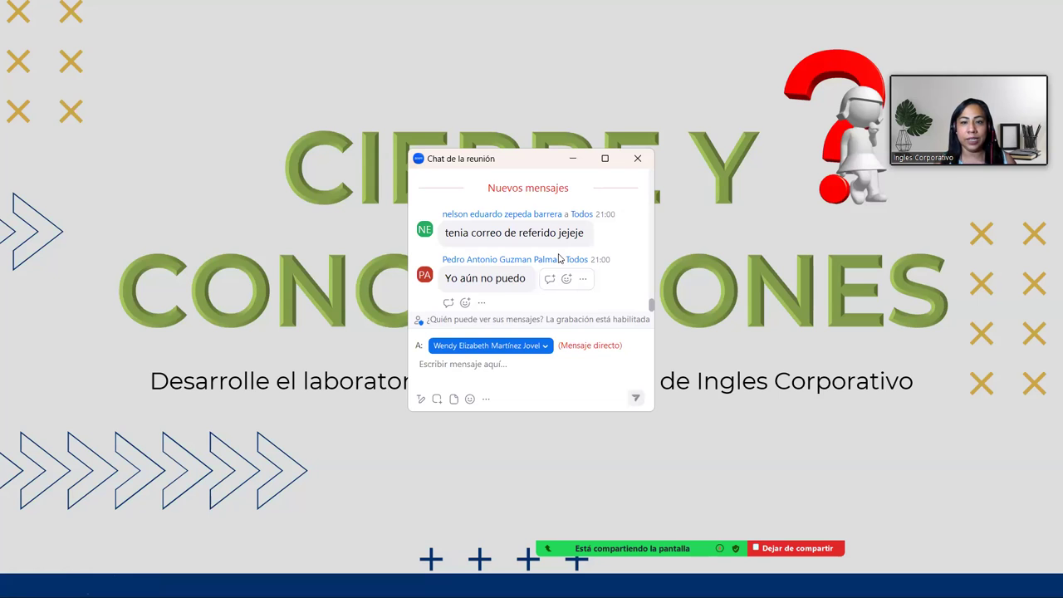
key("alt+h")
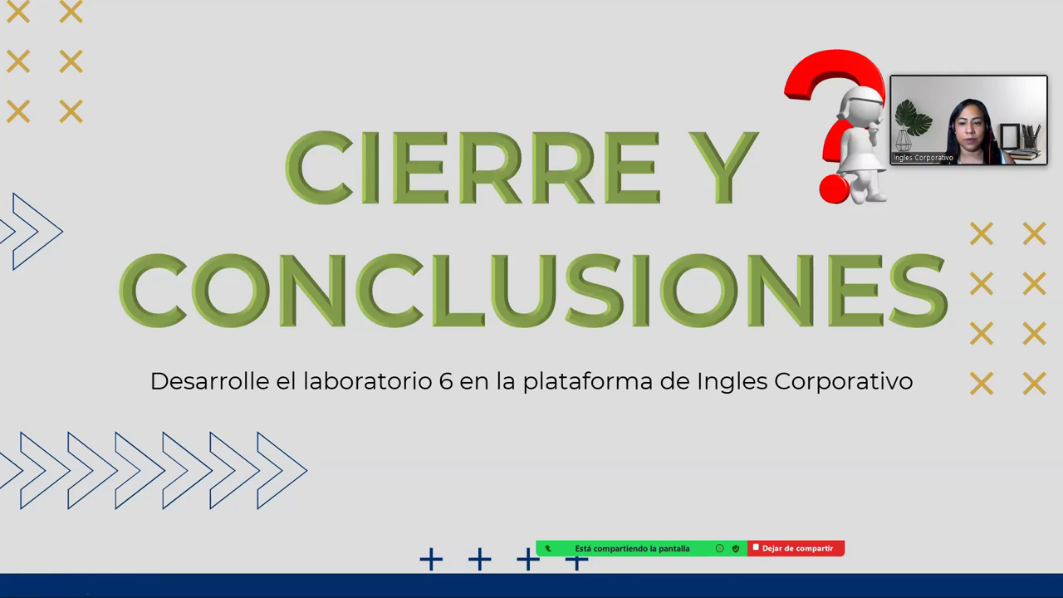
key("super")
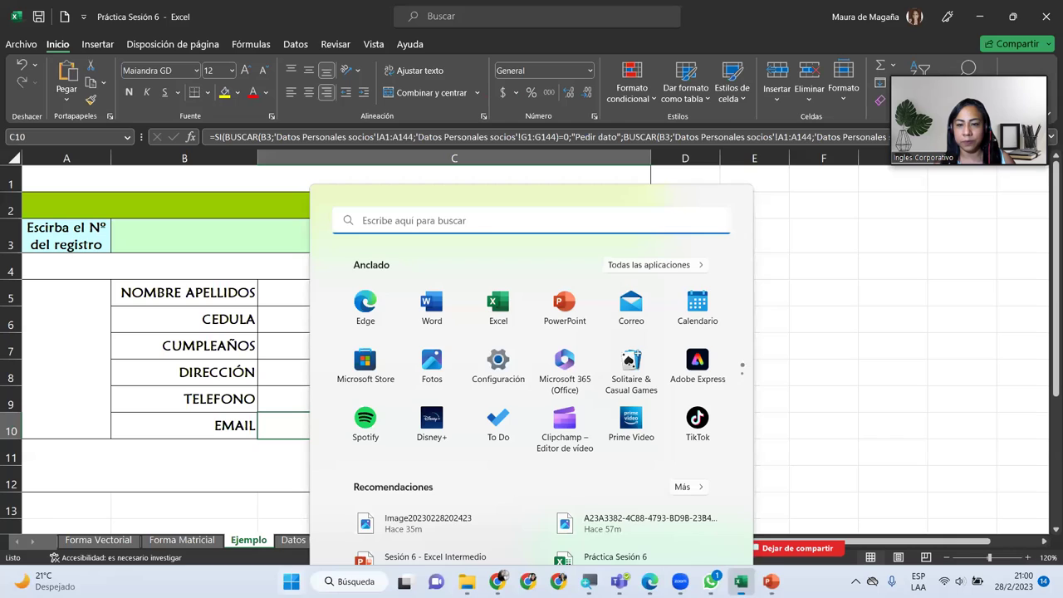
key("Escape")
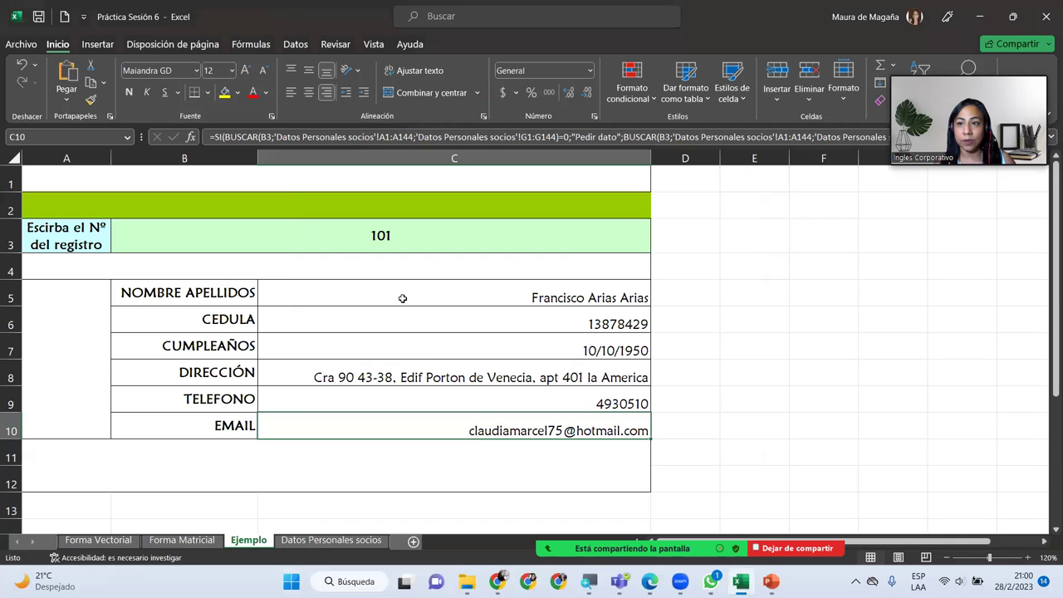